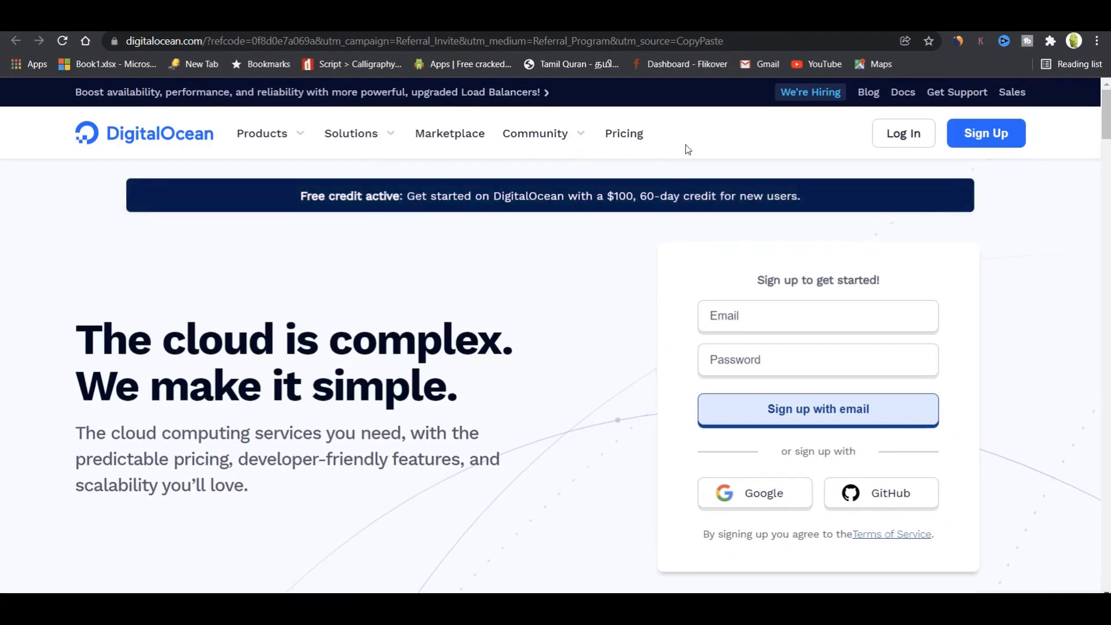
Start a DigitalOcean sign-up with email and fill in the full name.
click(978, 135)
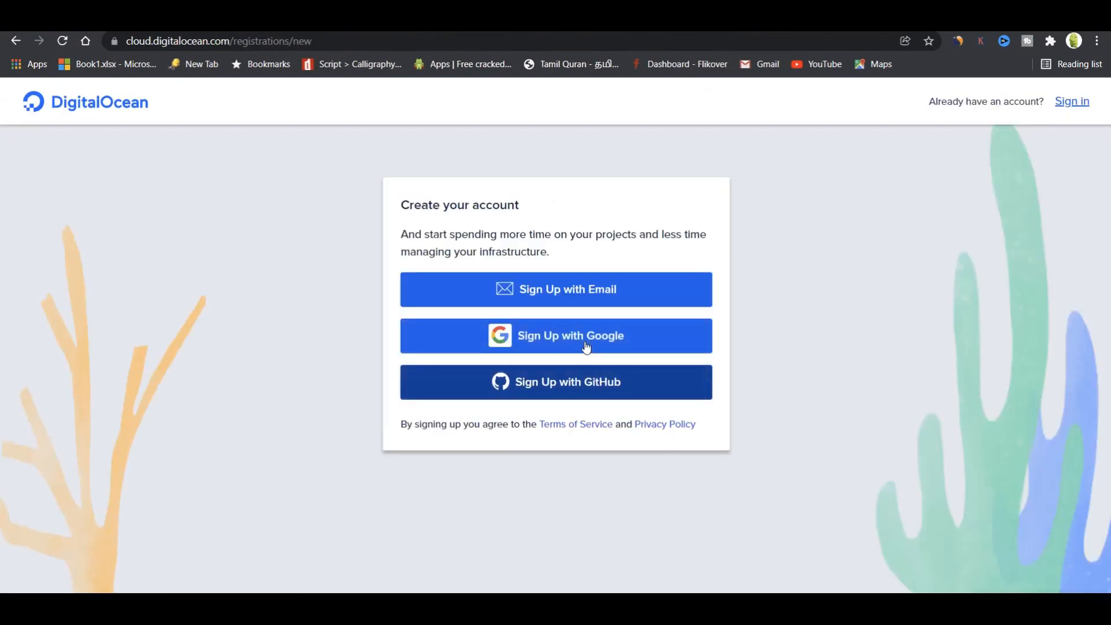
click(571, 305)
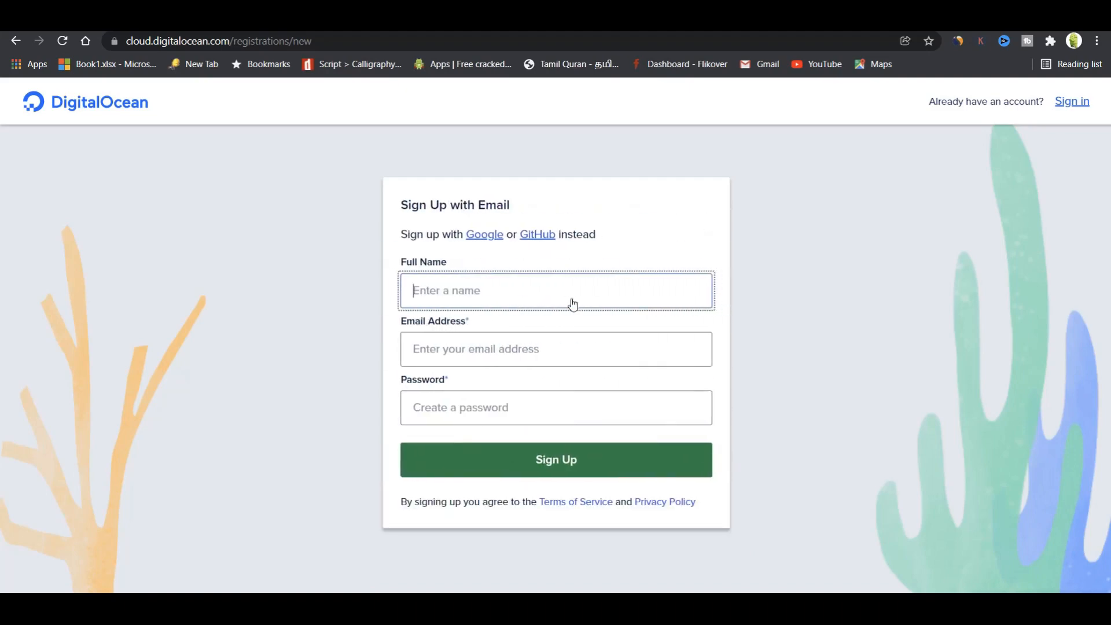
click(573, 304)
click(561, 327)
click(565, 347)
Enter the account e-mail address and a password, then submit the sign-up form.
click(544, 413)
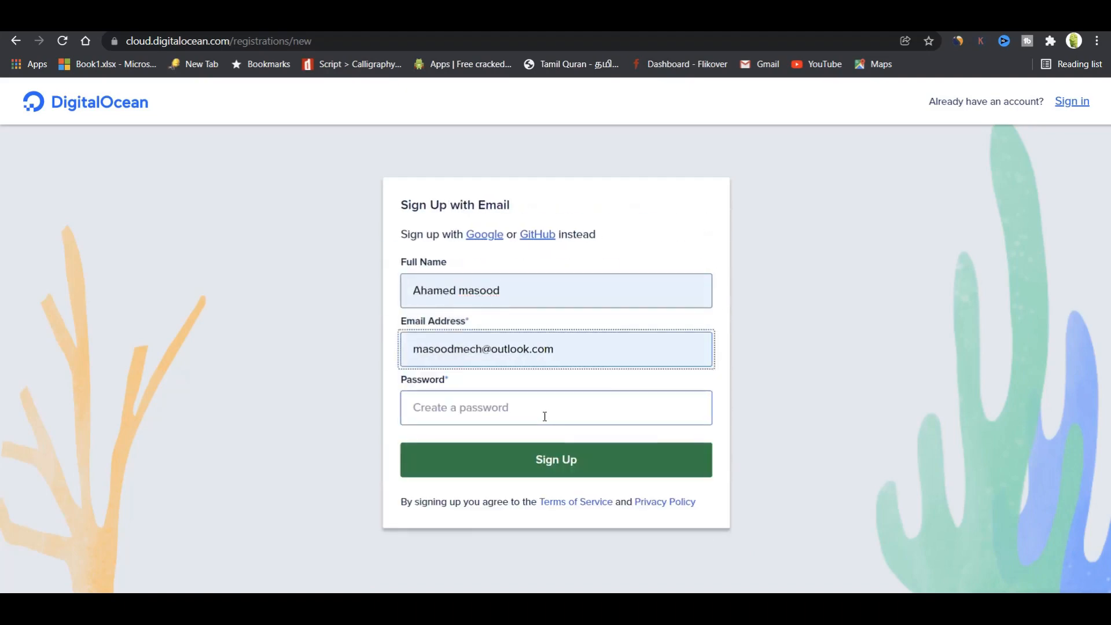
click(544, 415)
click(999, 317)
click(557, 415)
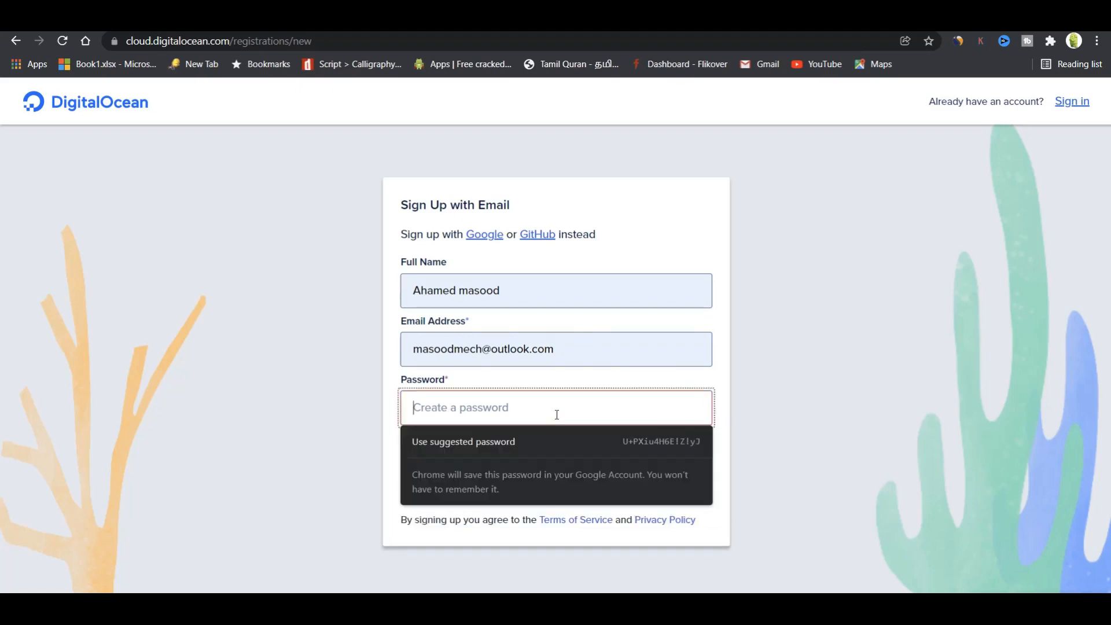
text(•••••••••••)
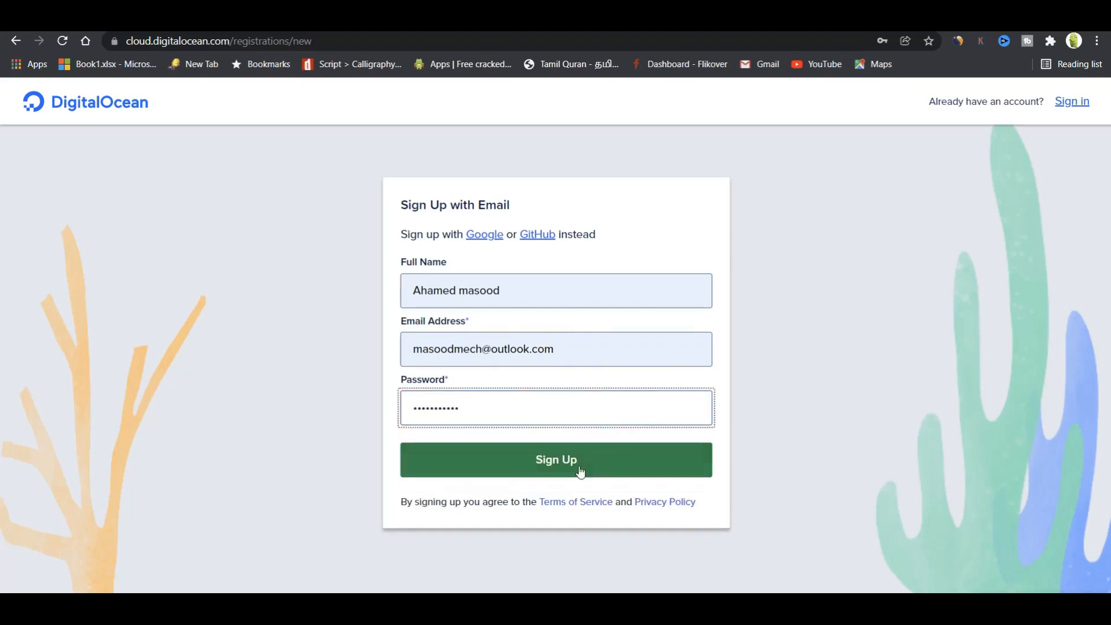
click(576, 476)
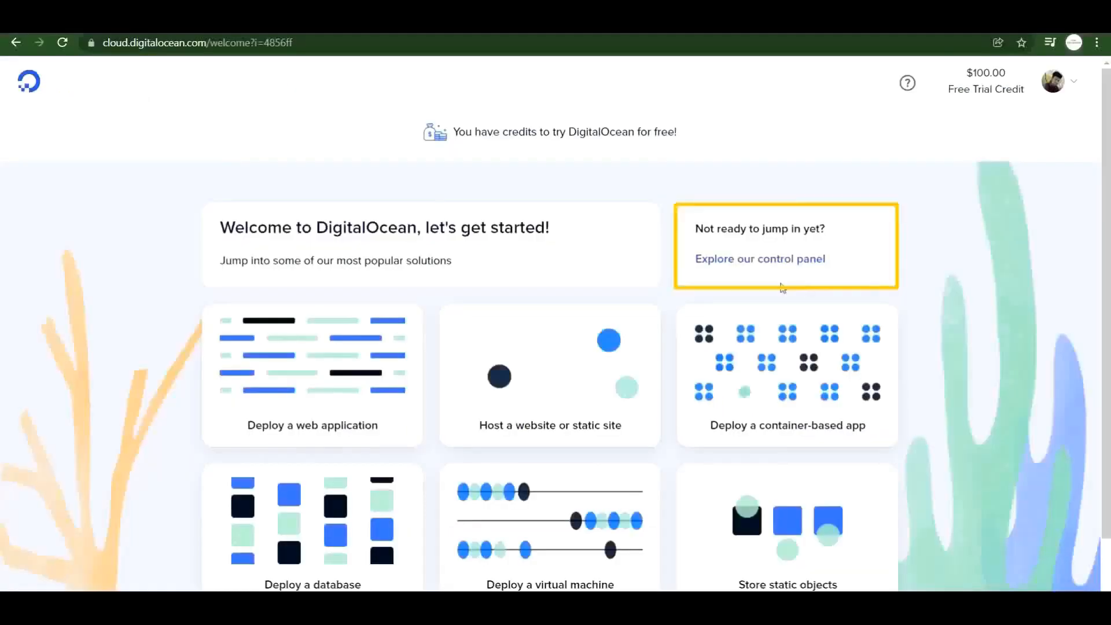
From the control panel, start creating a new droplet.
click(757, 262)
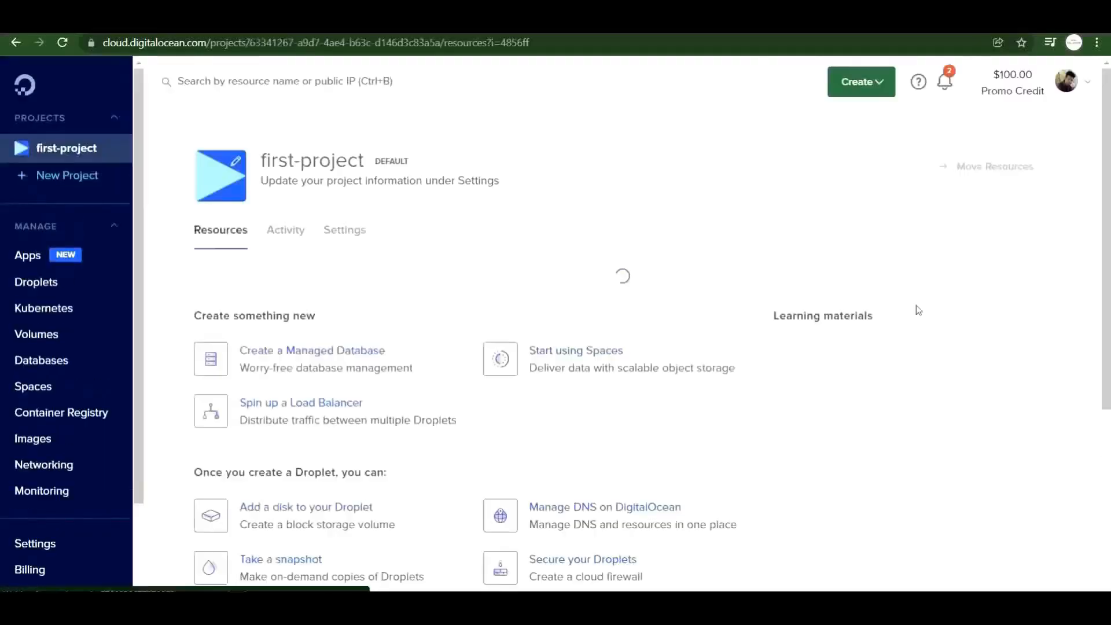
click(861, 82)
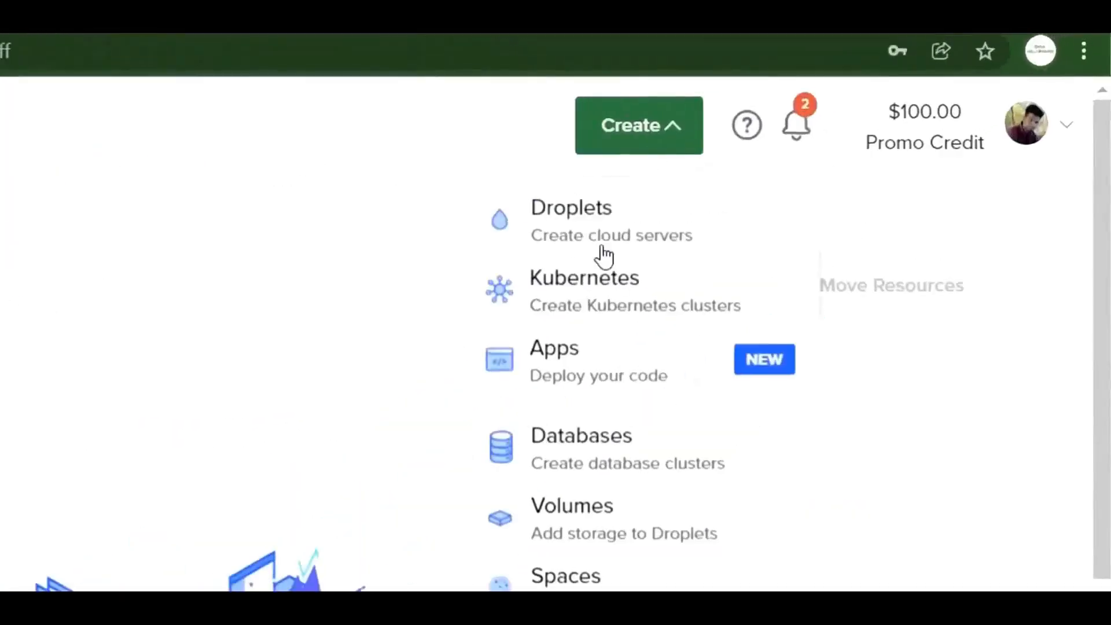
click(600, 237)
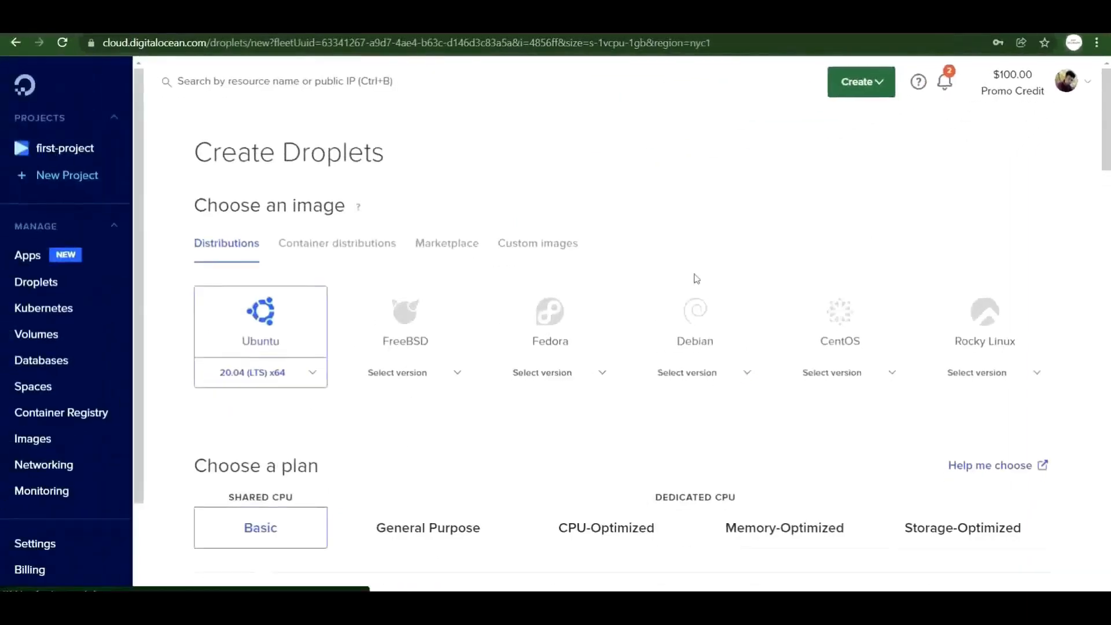
Search the Marketplace for 'wordpres' and pick WordPress 5.8 on Ubuntu 20.04.
click(438, 246)
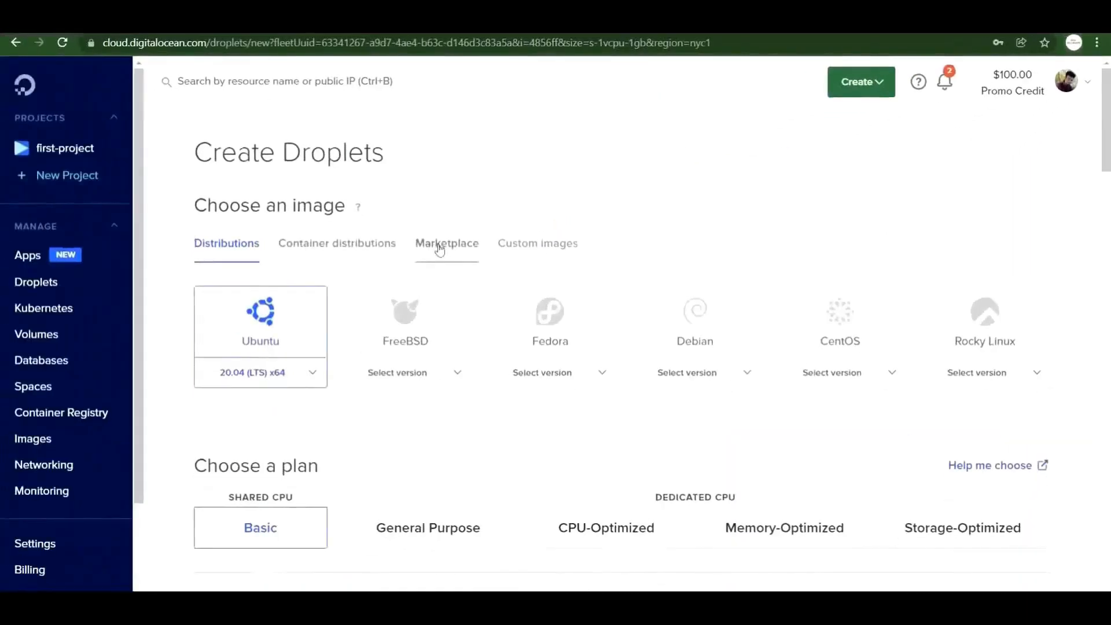
click(439, 245)
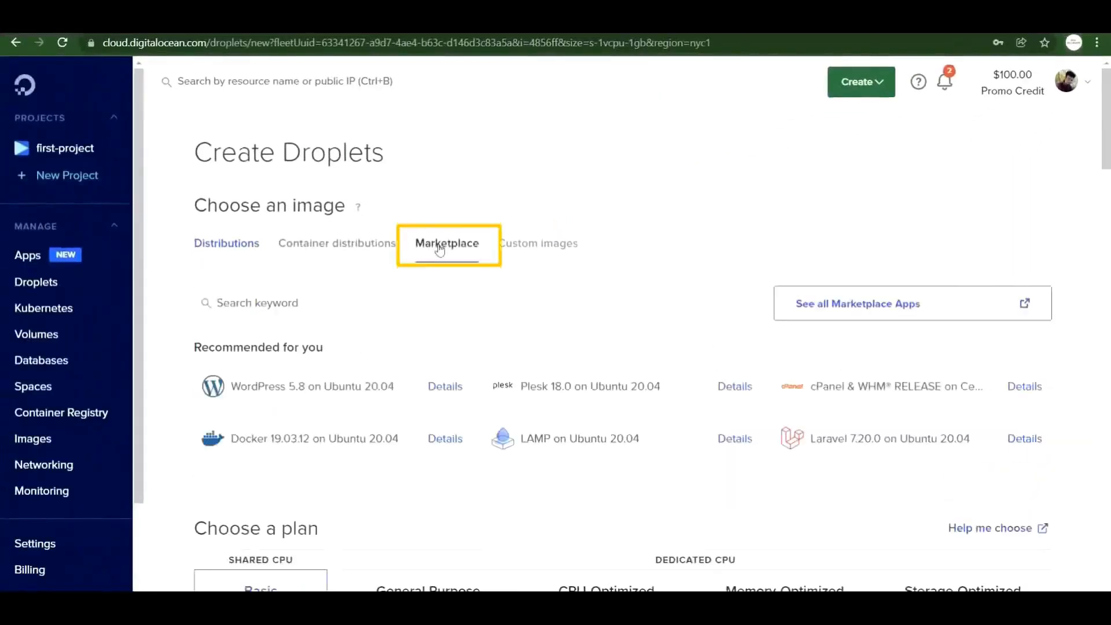
click(281, 303)
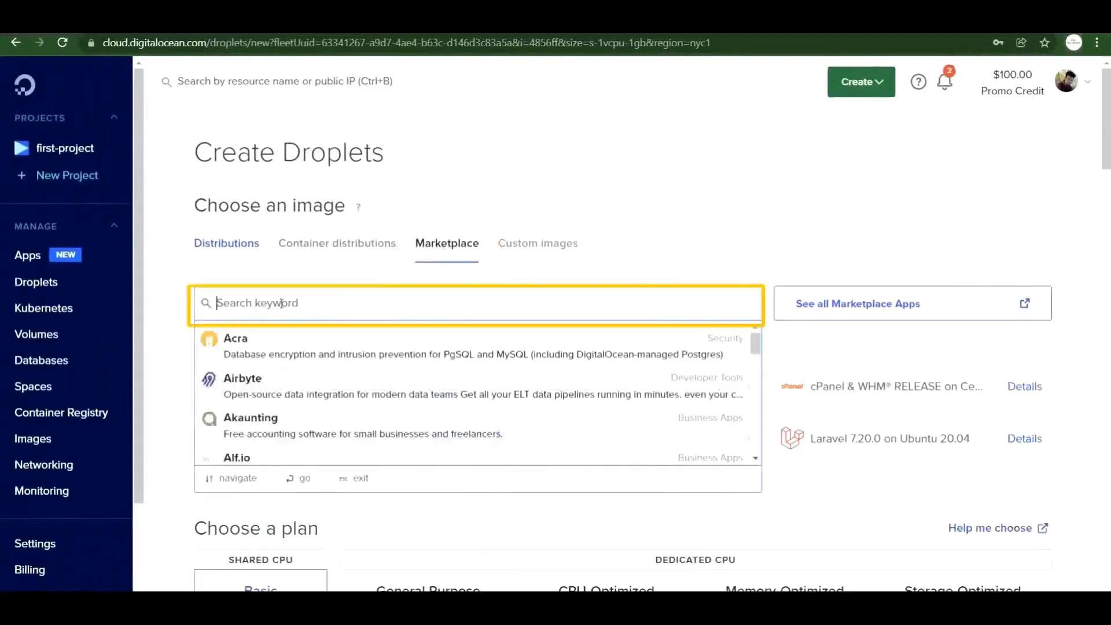
text(word)
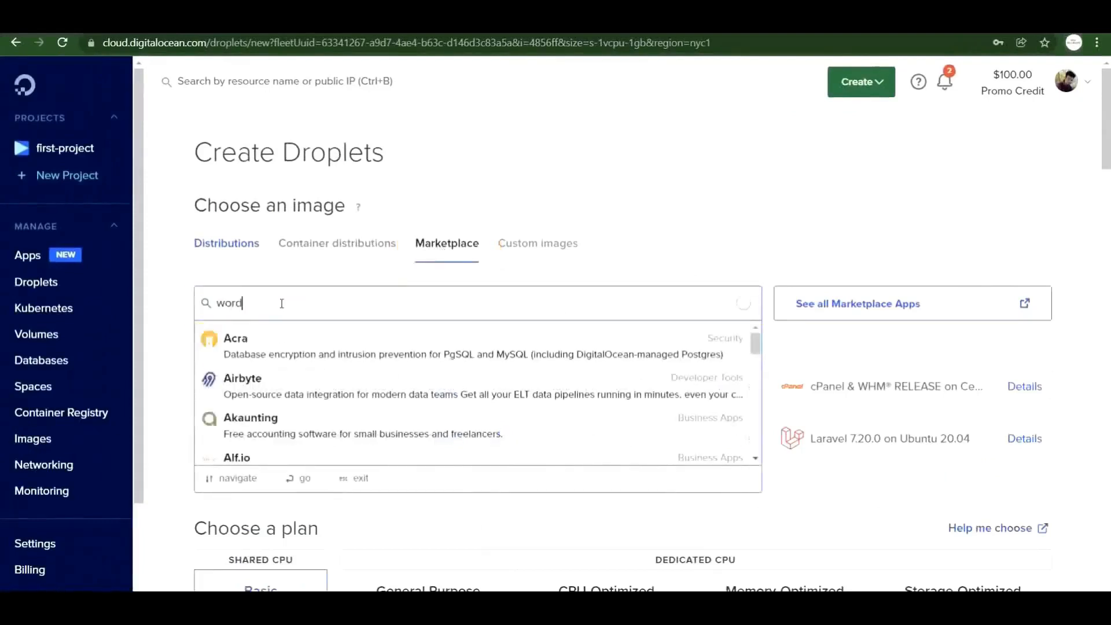
text(press)
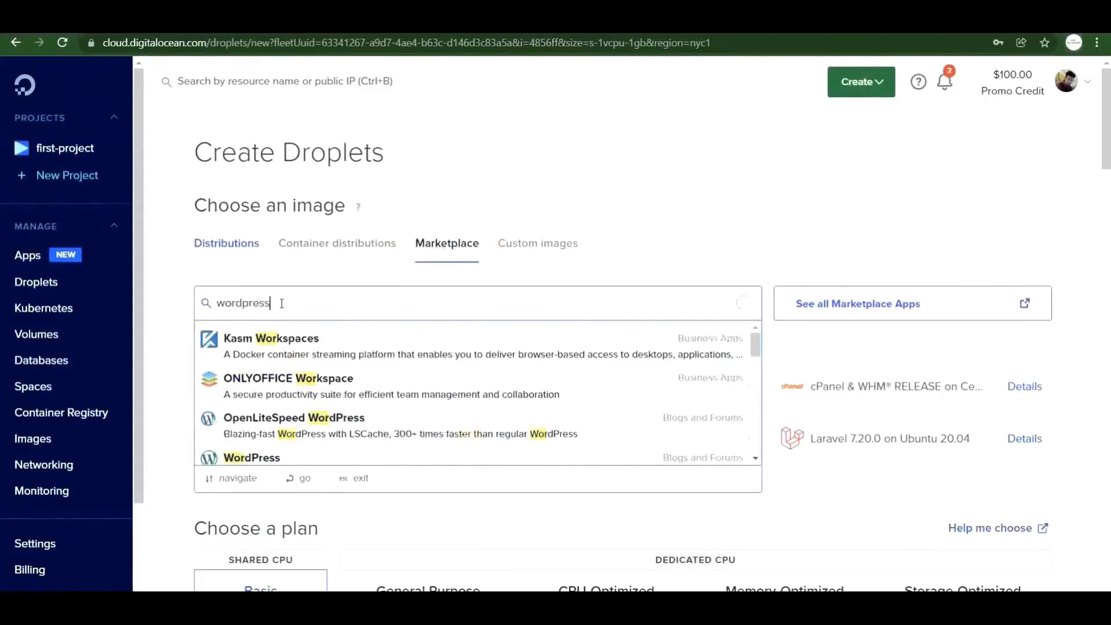
click(374, 340)
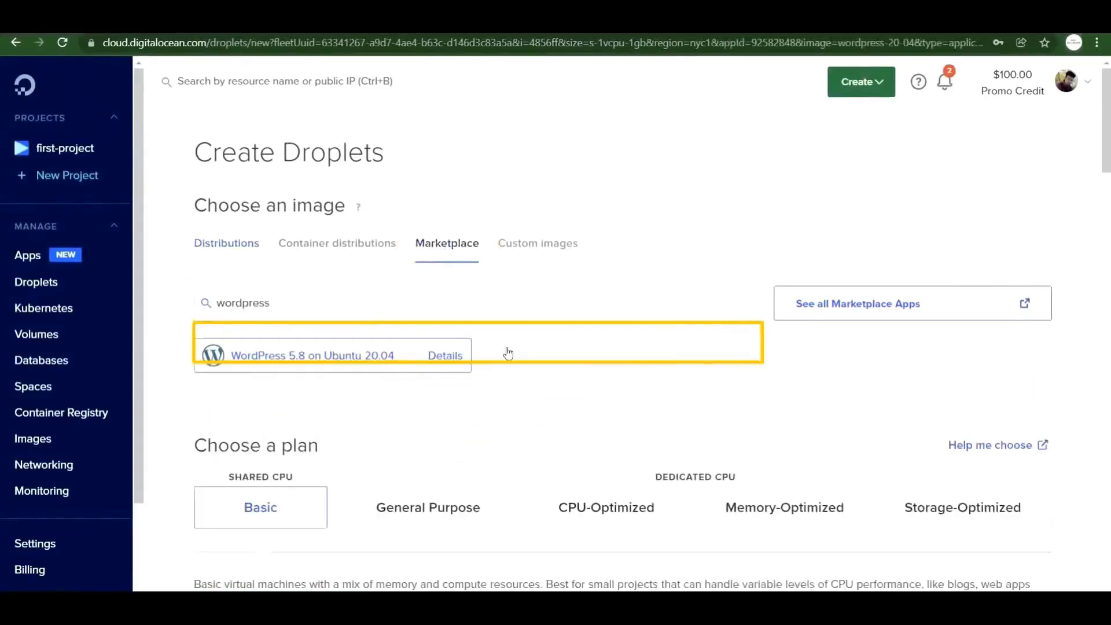
Keep the $5/mo Basic plan and New York region, dismissing the datacenter announcement.
scroll(513, 345, down, 7)
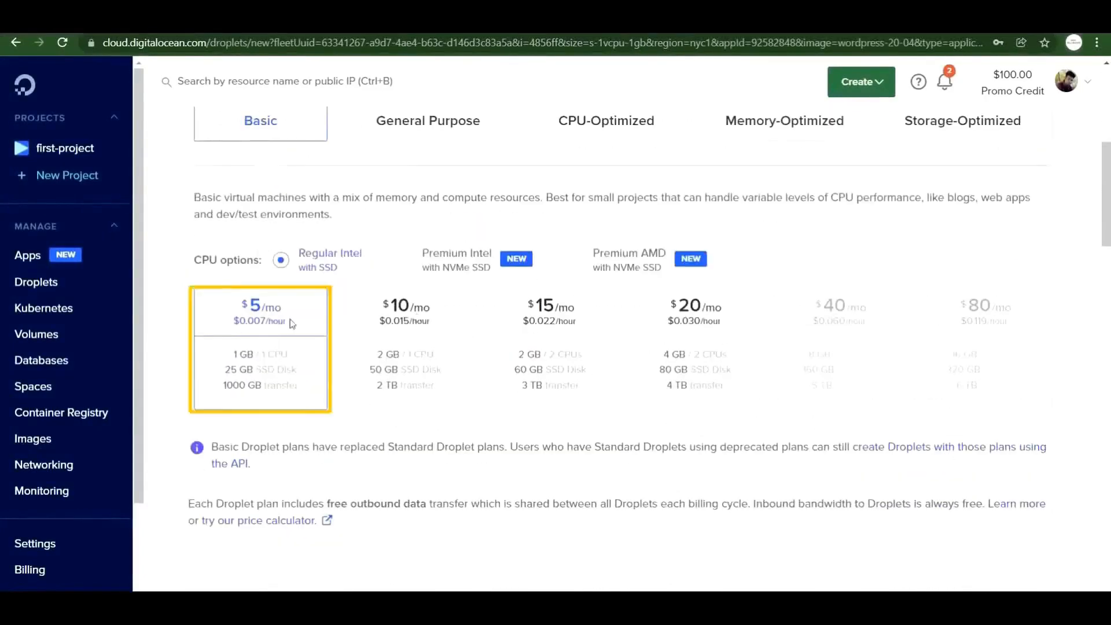
scroll(295, 324, down, 10)
scroll(306, 333, up, 3)
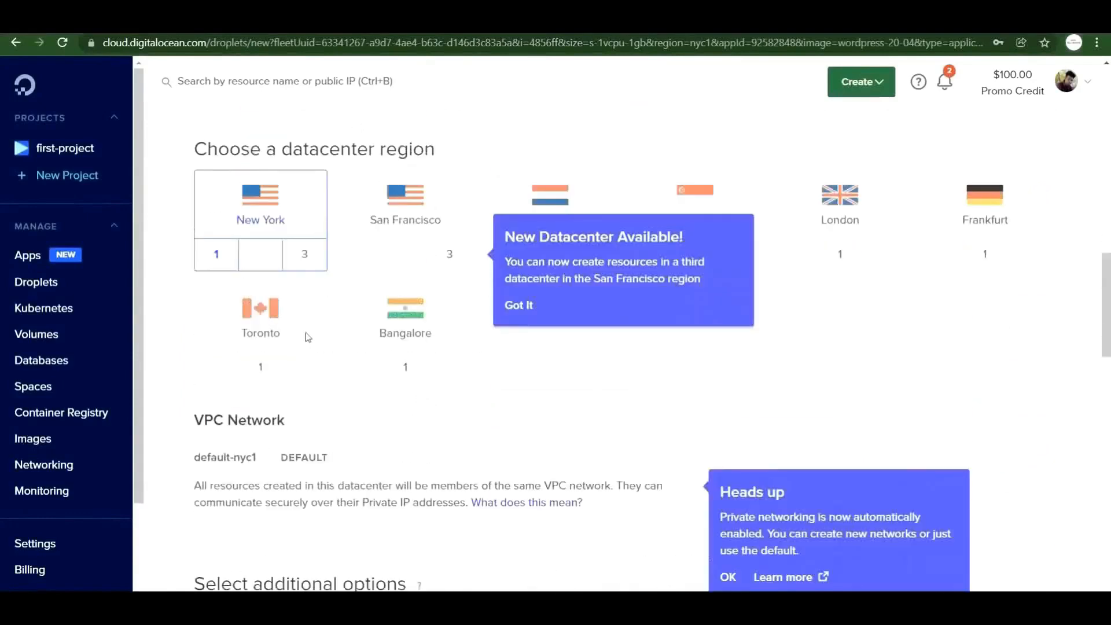
click(519, 305)
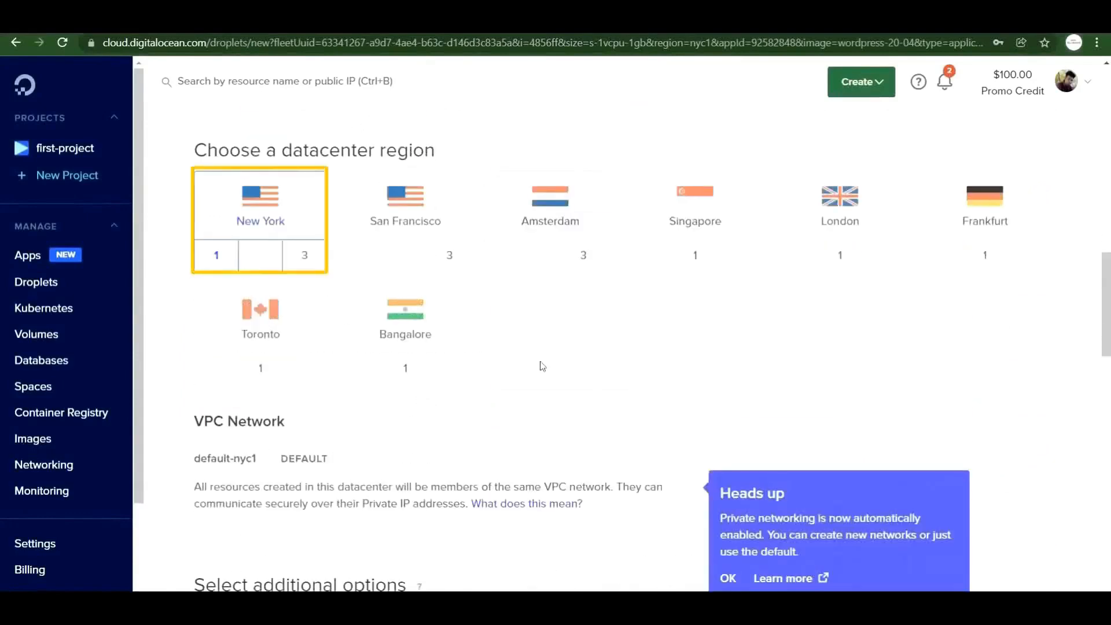
scroll(480, 364, down, 5)
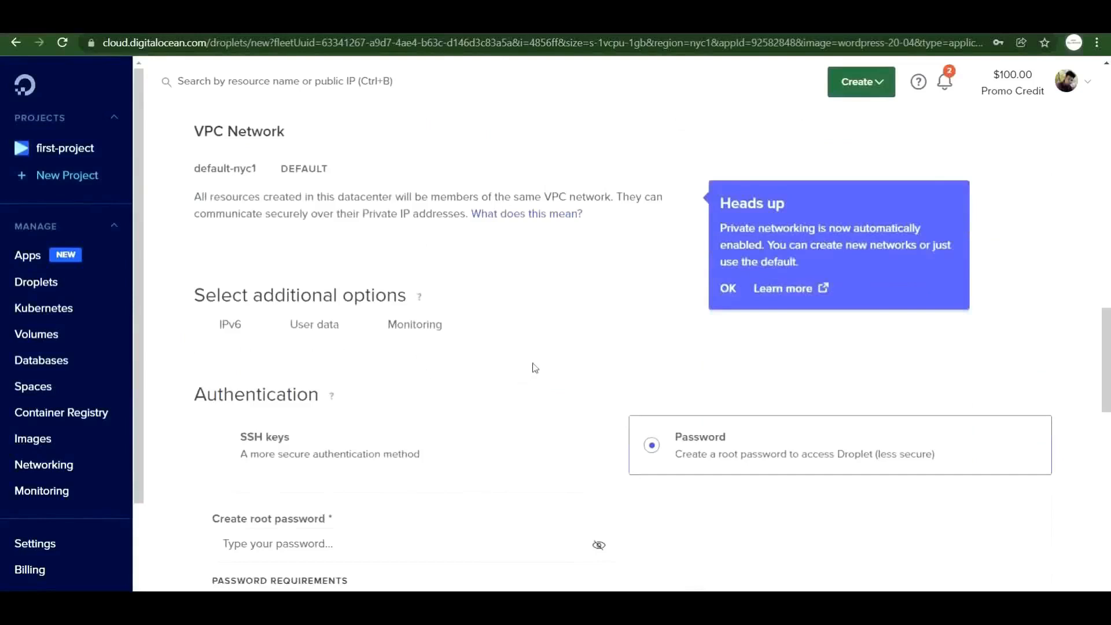
scroll(537, 362, down, 3)
Enter a root password for the droplet and create it.
click(359, 353)
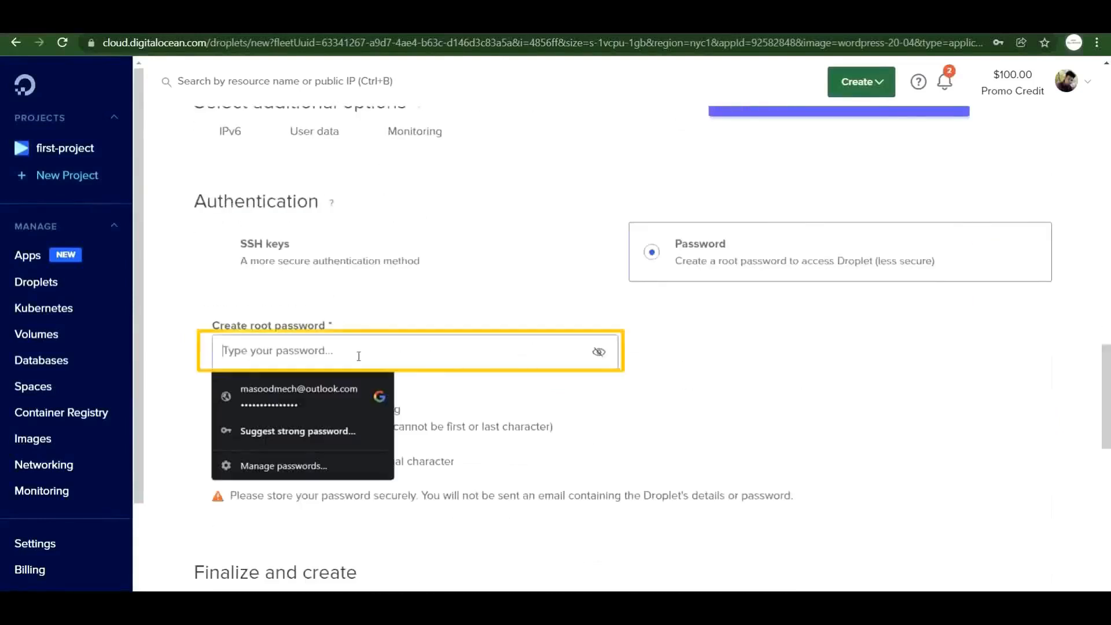
text(••••••••••••)
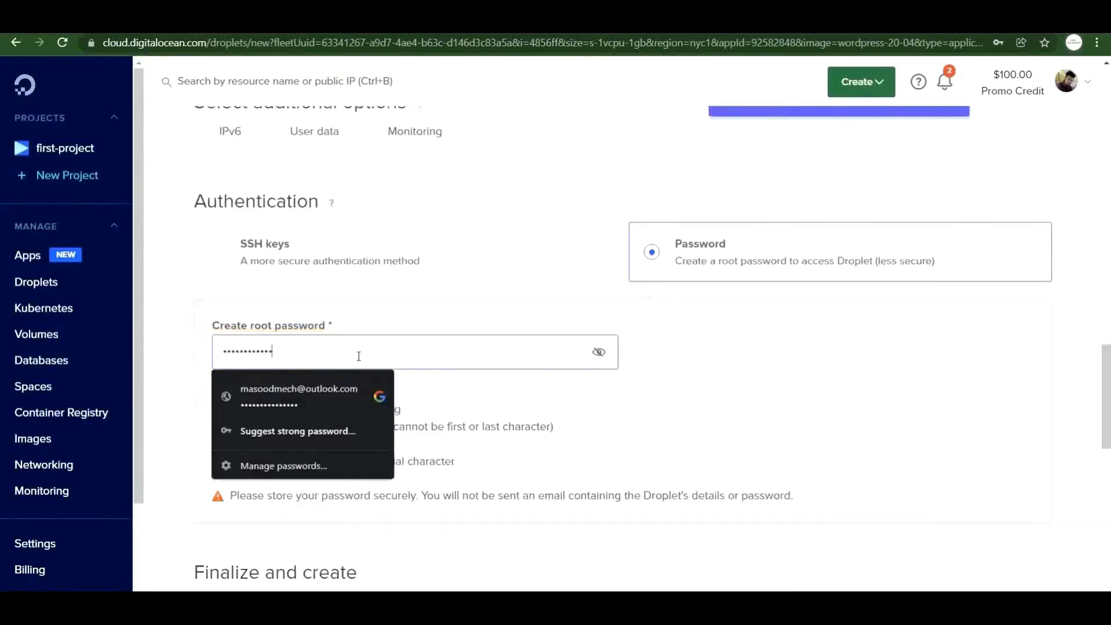
click(743, 372)
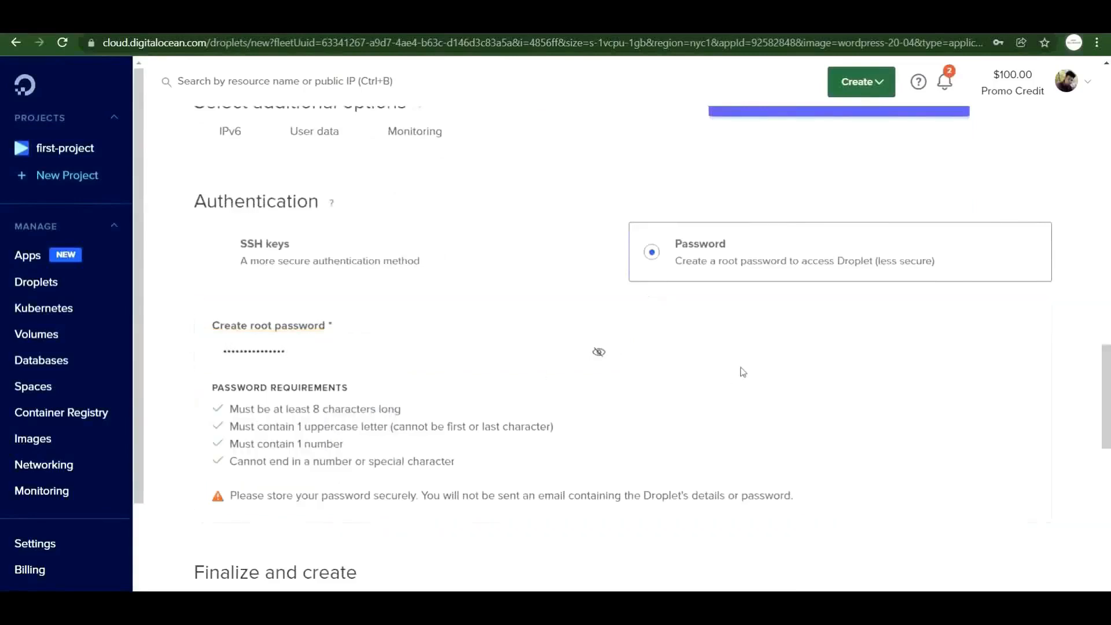
scroll(730, 363, down, 2)
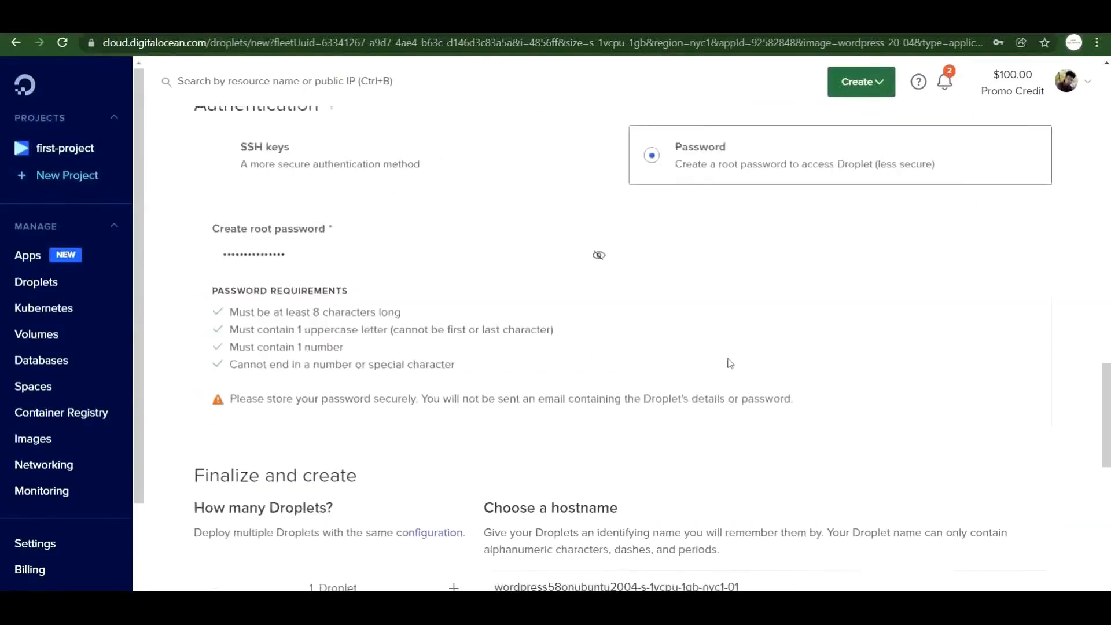
scroll(730, 363, down, 5)
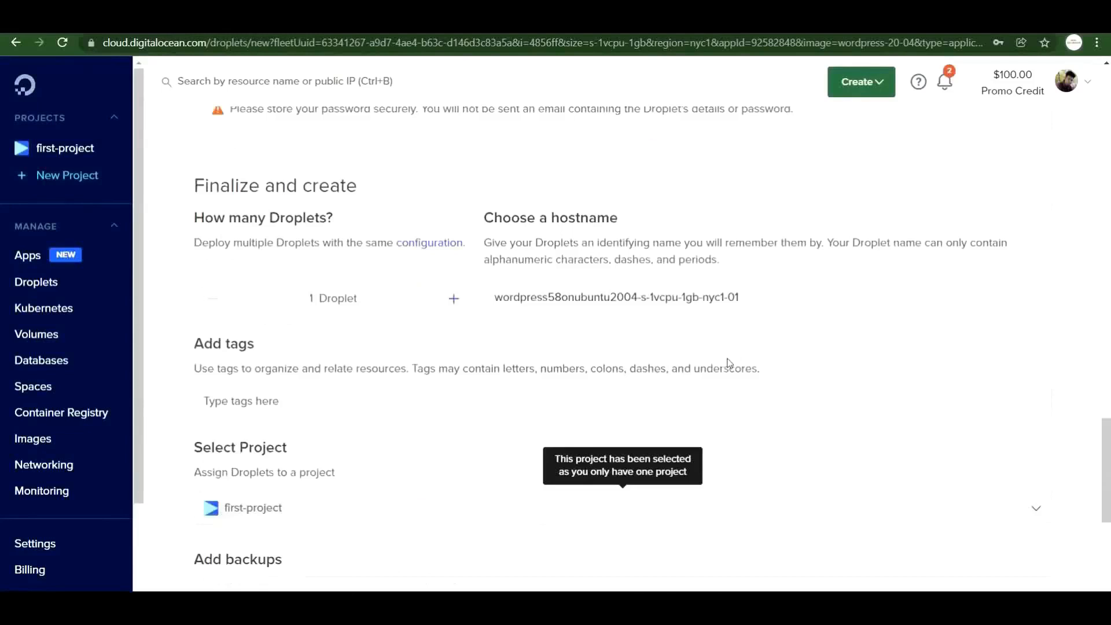
scroll(728, 364, down, 5)
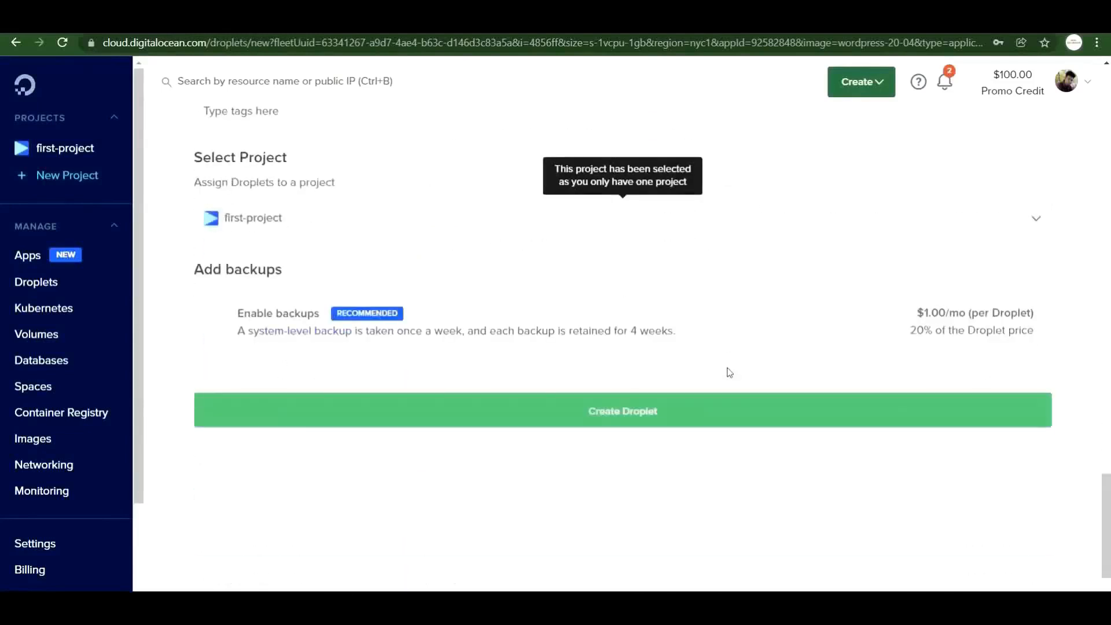
scroll(729, 372, up, 2)
scroll(731, 375, down, 2)
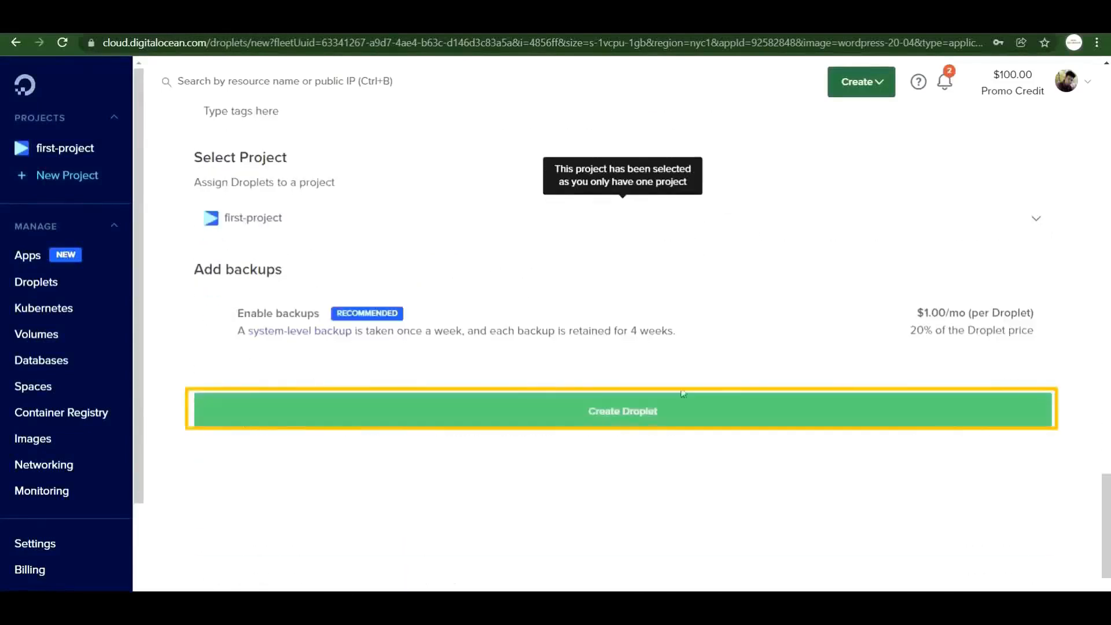
click(649, 413)
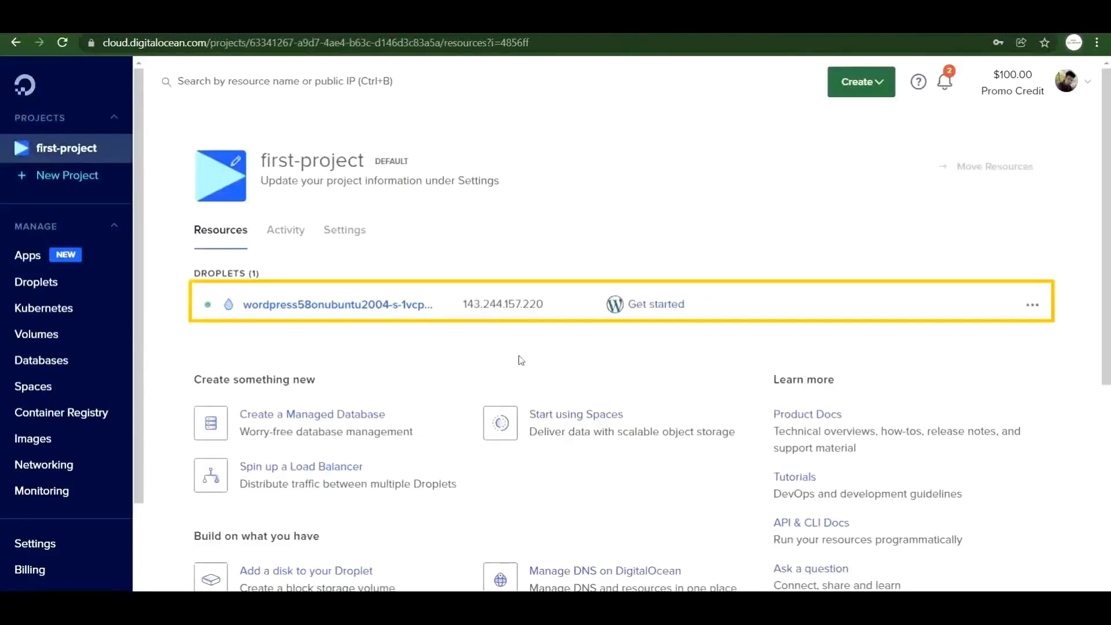
Copy the new droplet's public IP address 143.244.157.220.
mouse_move(560, 309)
click(561, 309)
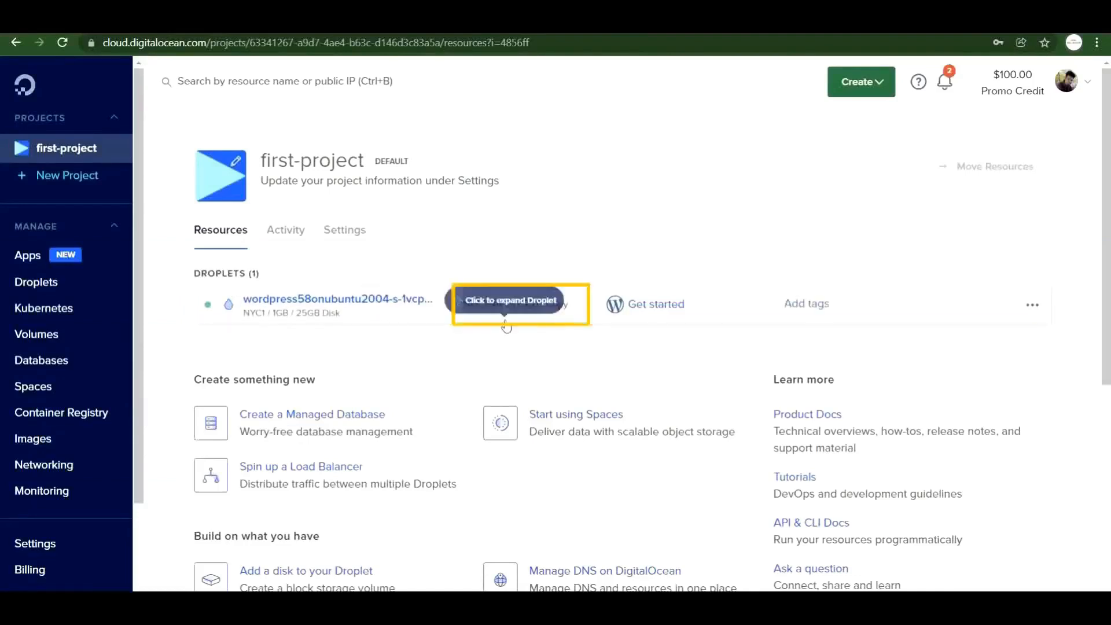
Change journeysignal.com's @ A record from 165.227.93.89 to 143.244.157.220 and save.
scroll(372, 280, down, 2)
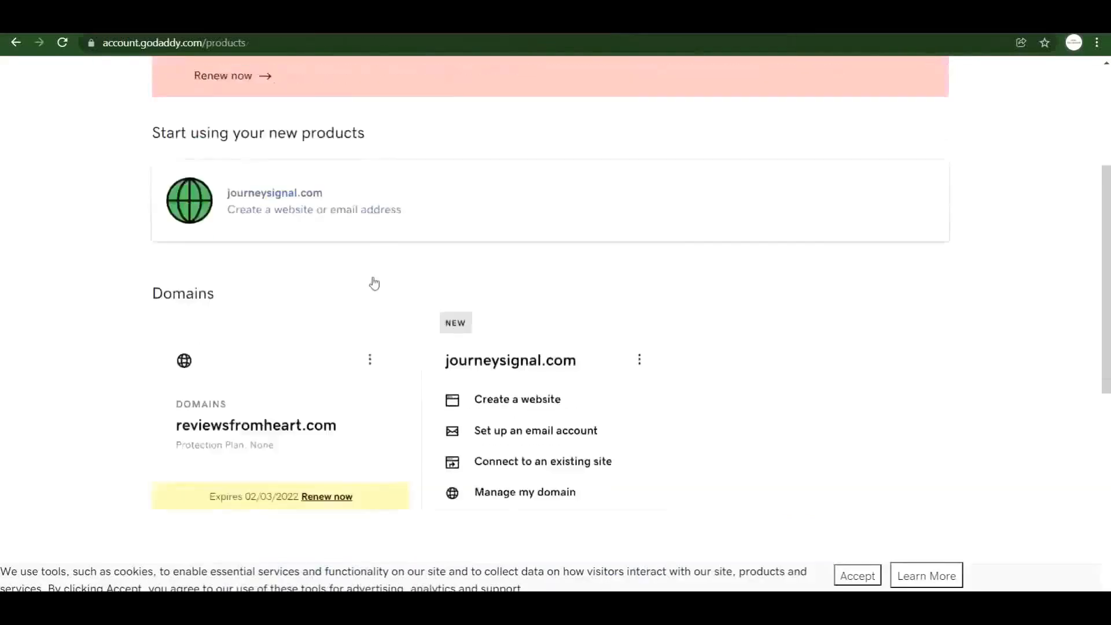
click(639, 303)
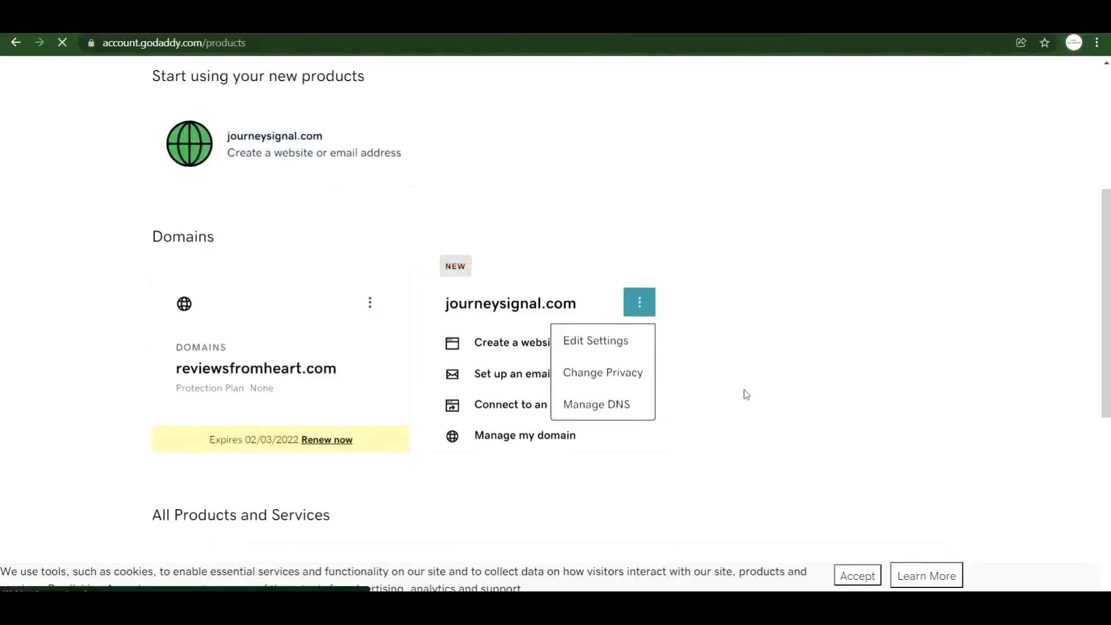
scroll(543, 297, down, 3)
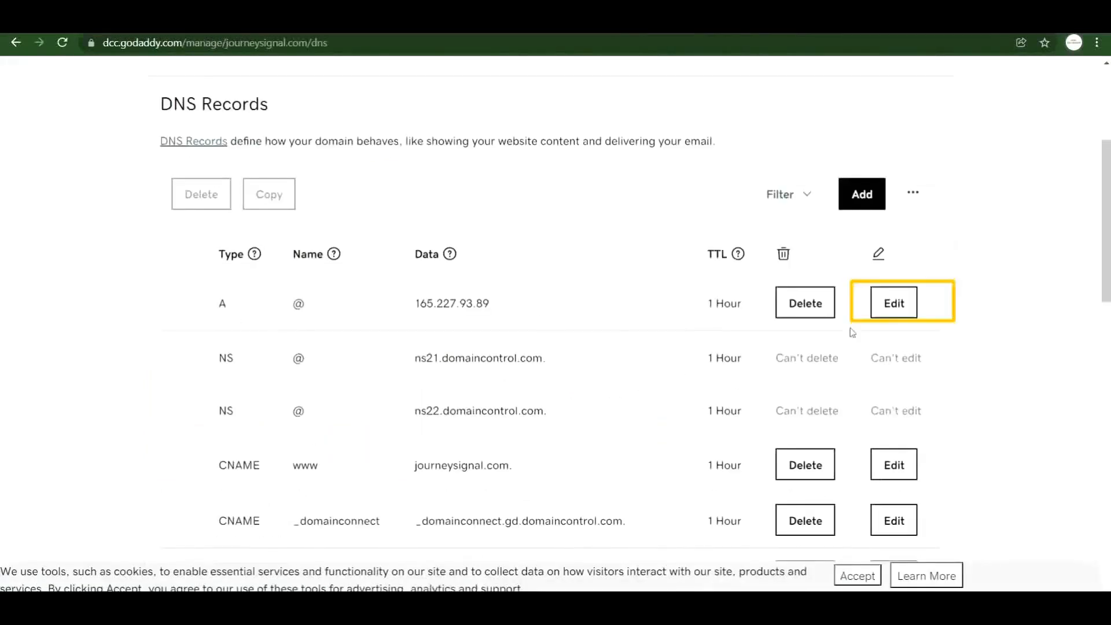
click(885, 303)
drag(672, 360, 498, 352)
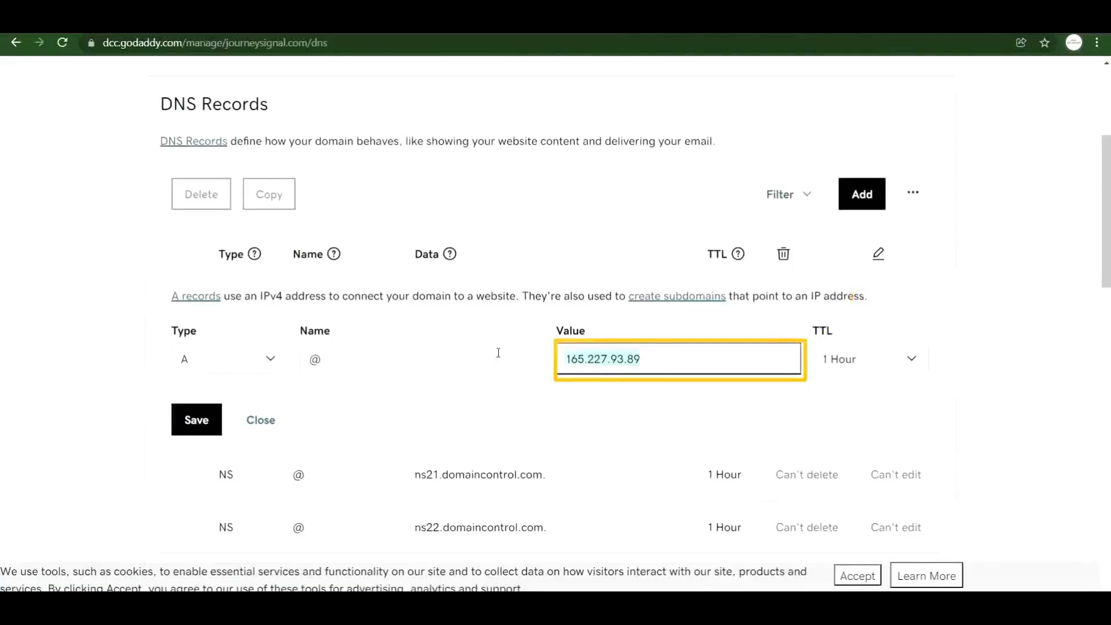
key(ctrl+v)
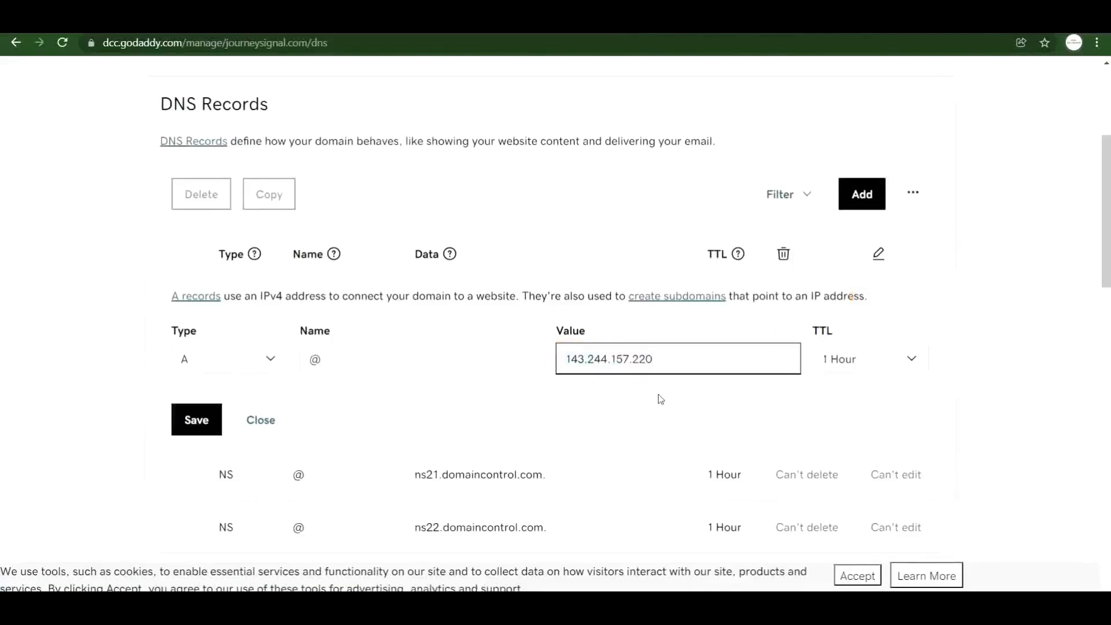
scroll(892, 377, down, 2)
scroll(991, 417, up, 2)
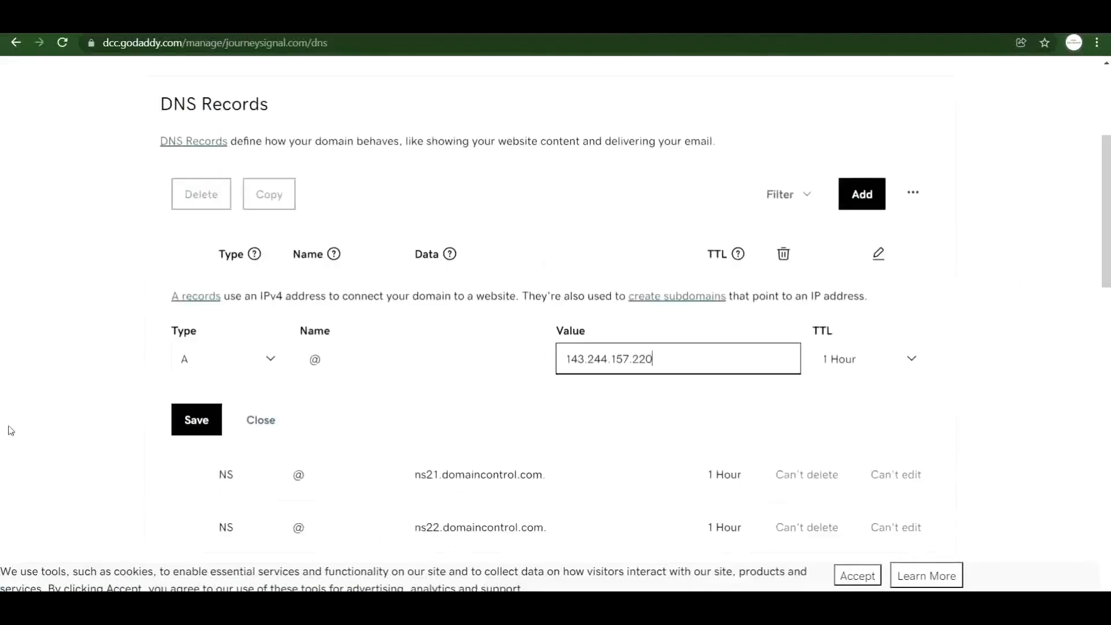
click(185, 427)
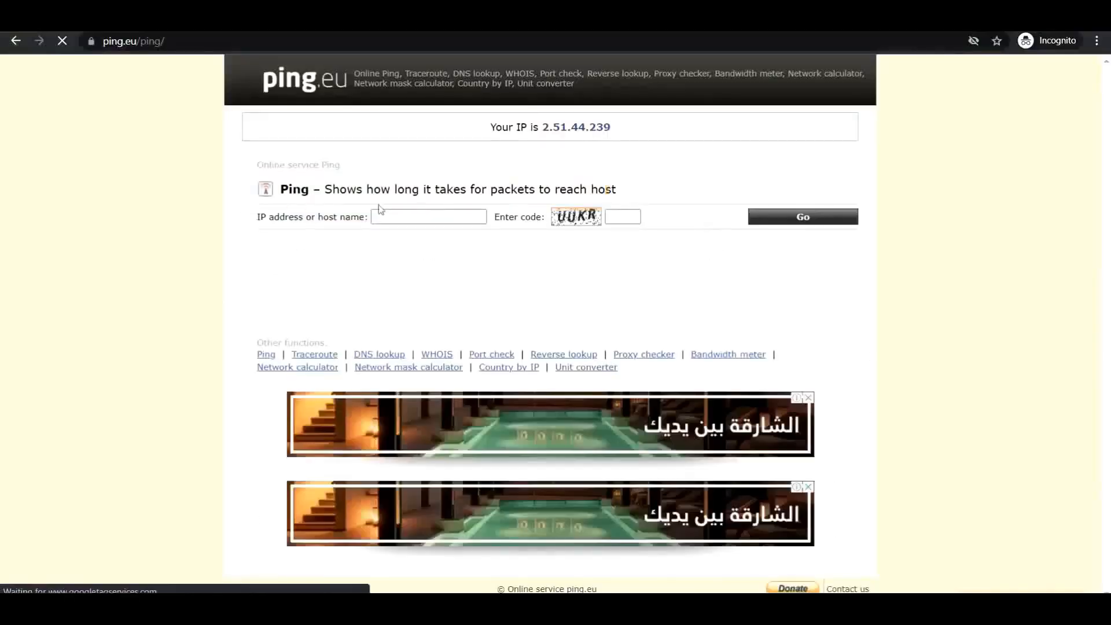
Go to ping.eu and open its Ping tool.
click(381, 216)
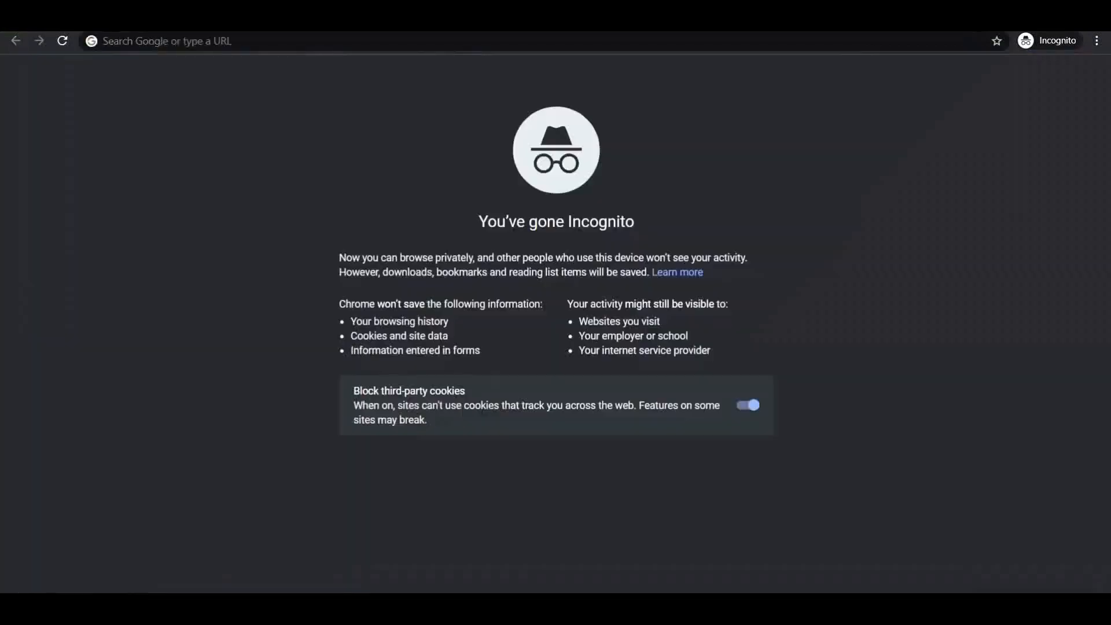
click(208, 45)
text(PING)
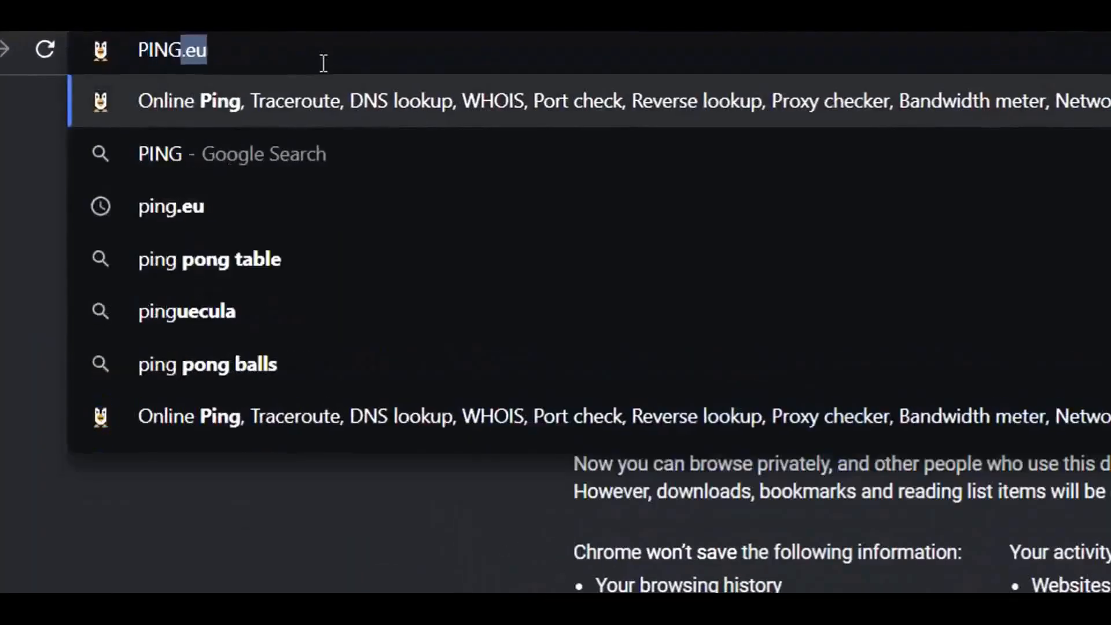
key(Return)
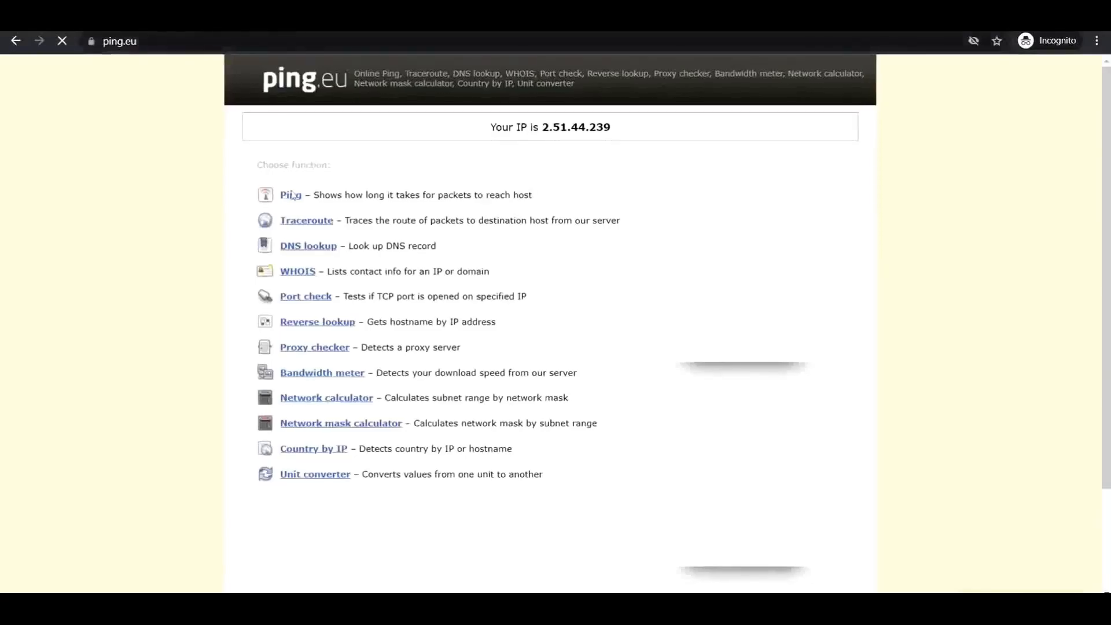
click(291, 196)
click(382, 217)
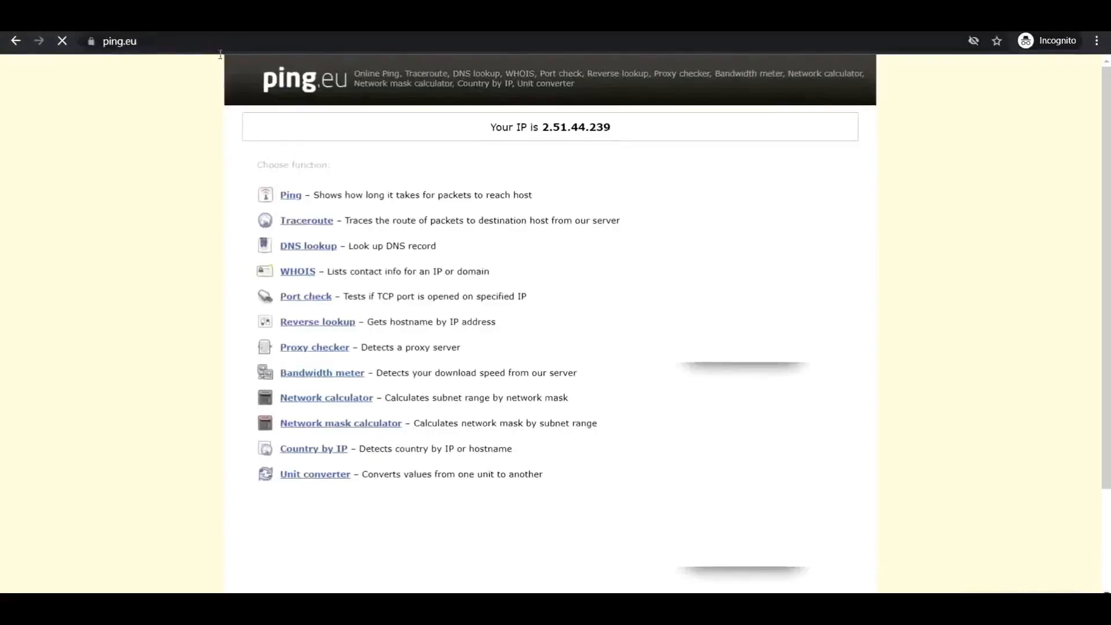
click(291, 195)
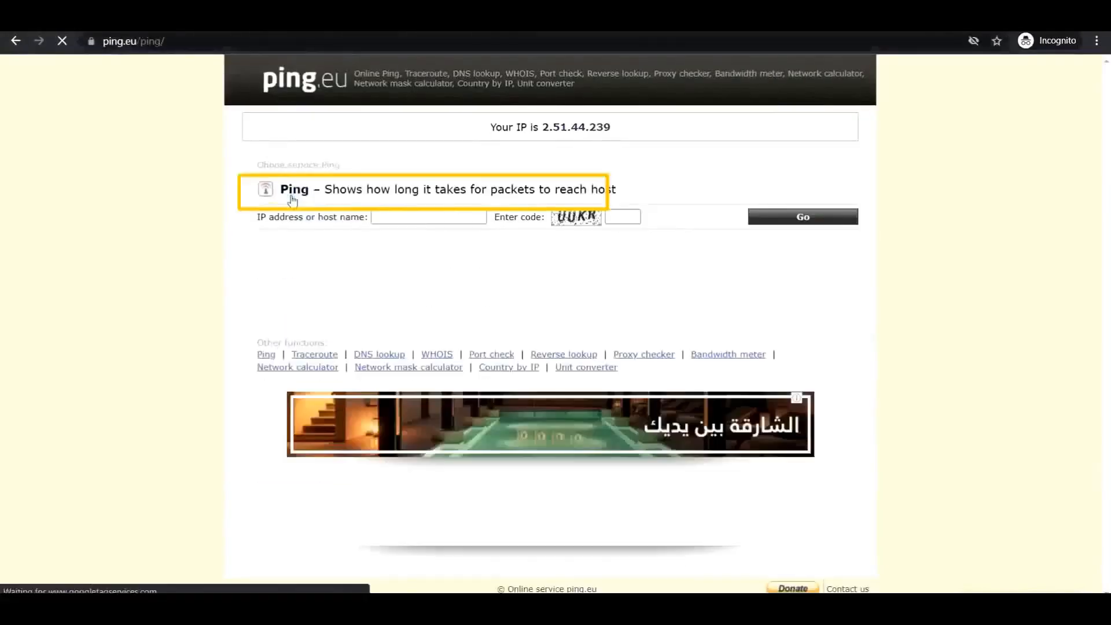
Ping journeysignal.com with captcha code UUKR and check it resolves to 143.244.157.220.
click(382, 215)
click(399, 228)
click(618, 215)
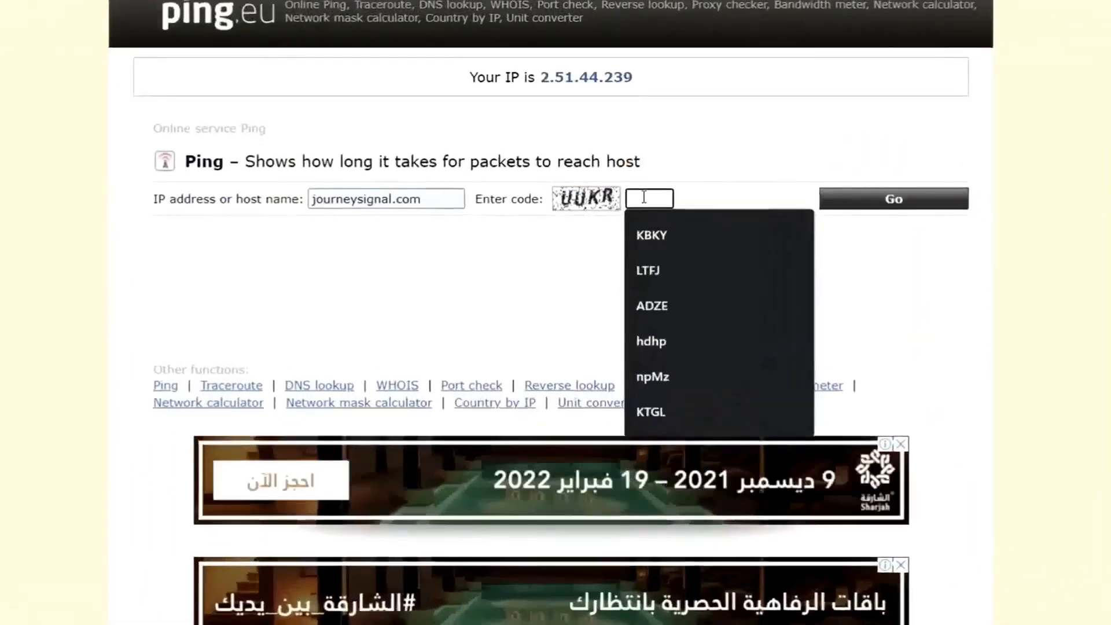
text(UUKR)
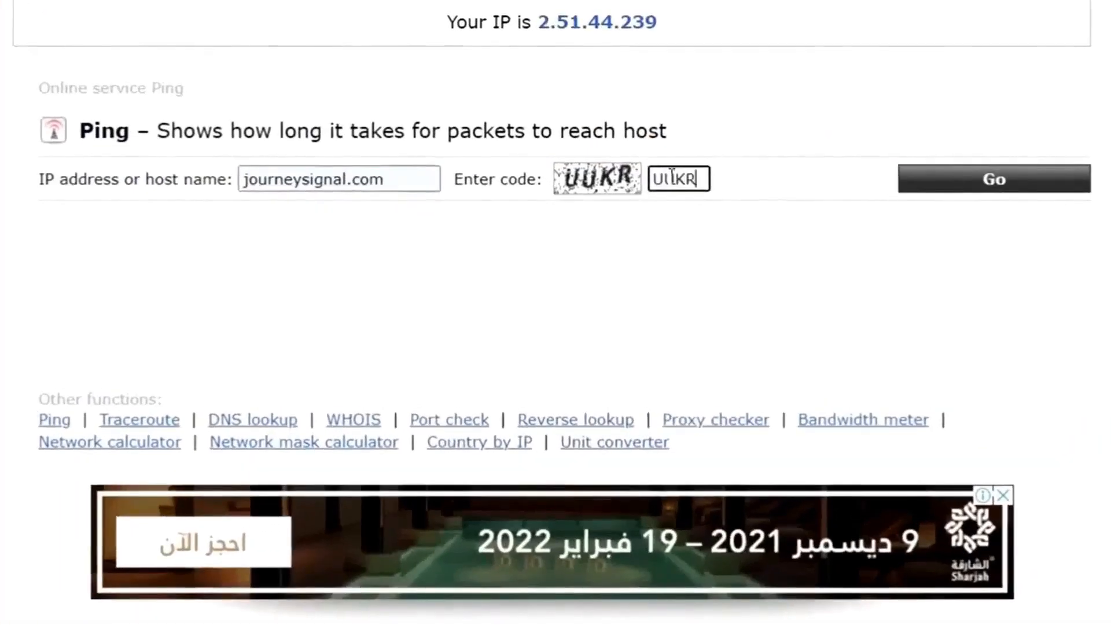
key(Return)
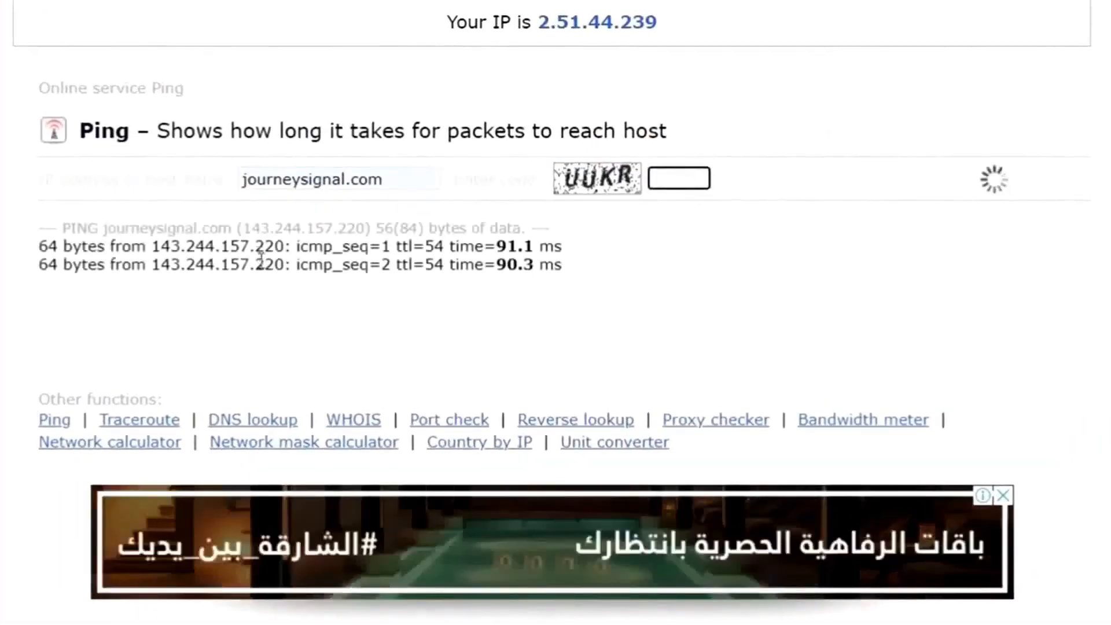
drag(153, 248, 288, 242)
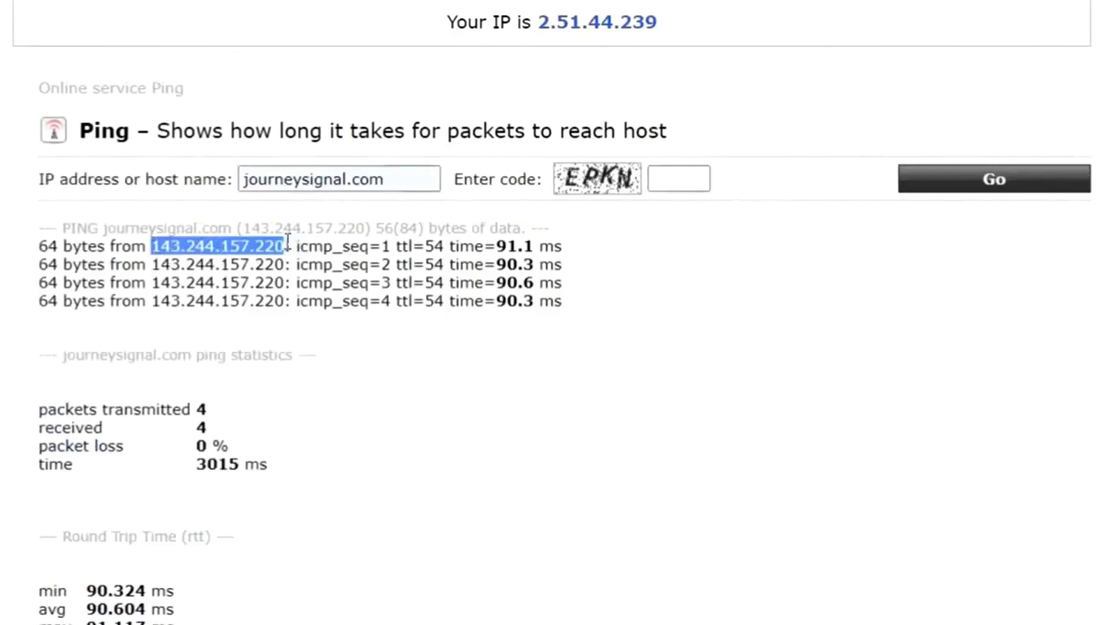
key(alt+Tab)
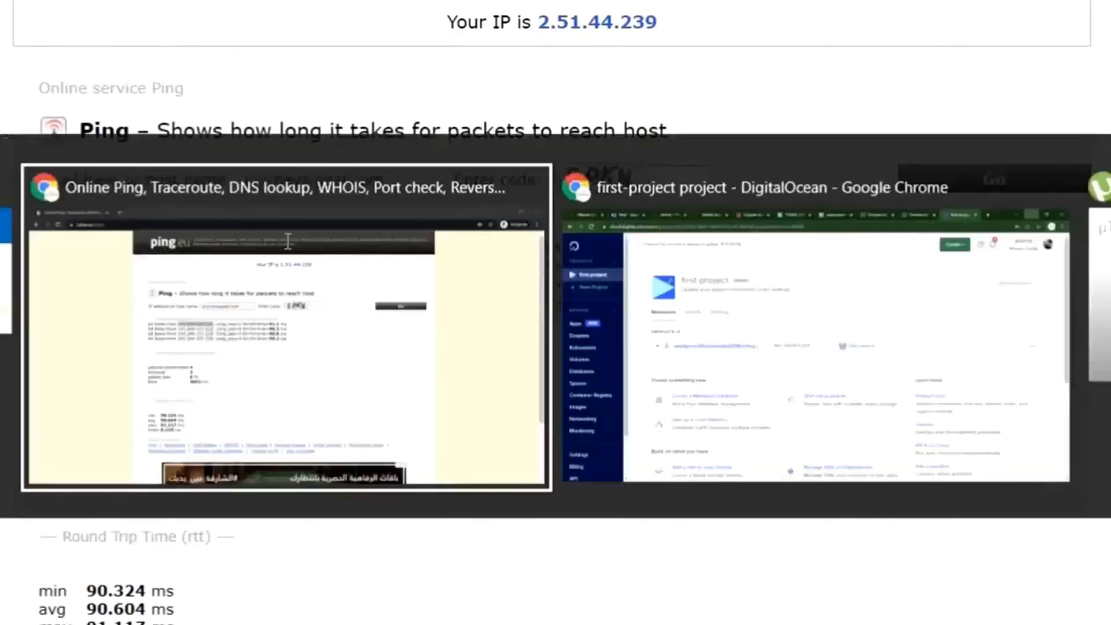
Return to the DigitalOcean project and expand the WordPress droplet's details.
click(657, 265)
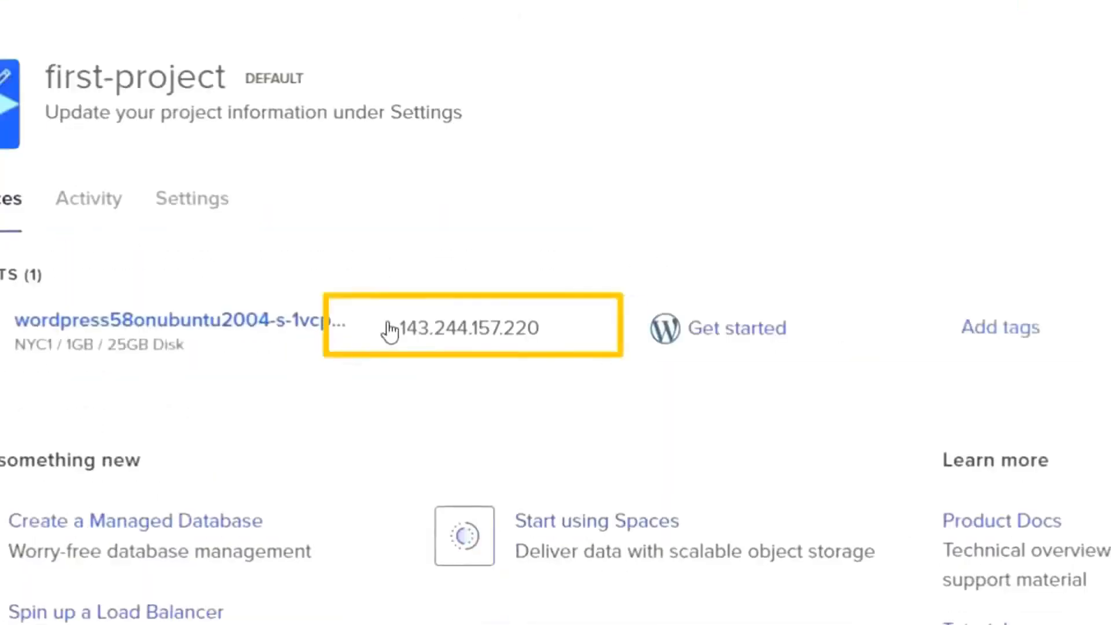
drag(389, 330, 550, 335)
click(532, 338)
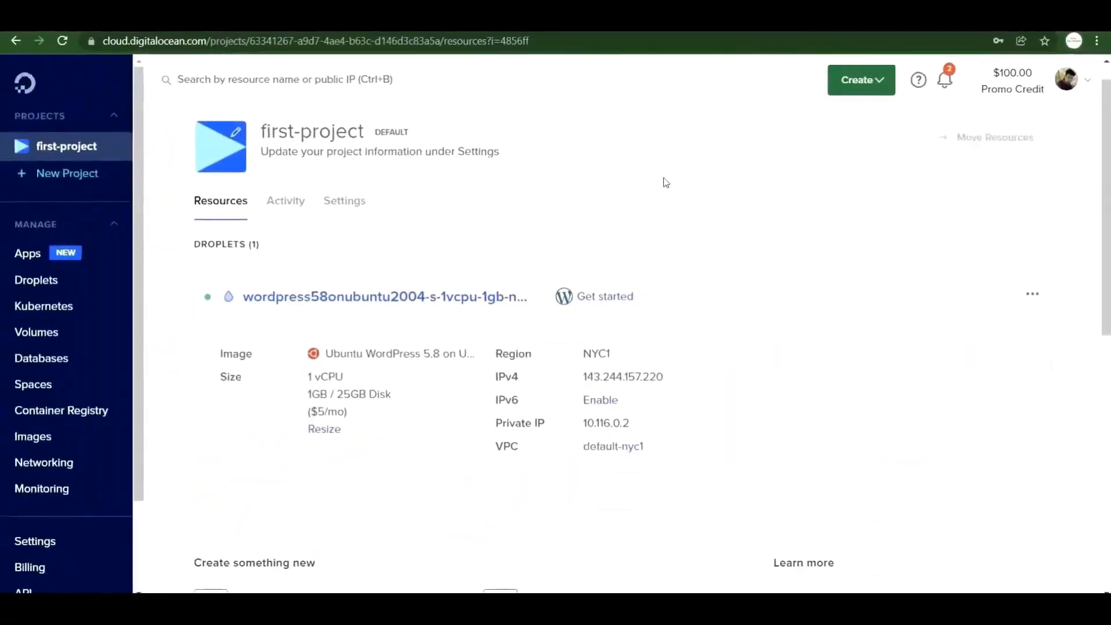
Load journeysignal.com in a new tab to see the droplet's SSH setup page.
key(ctrl+t)
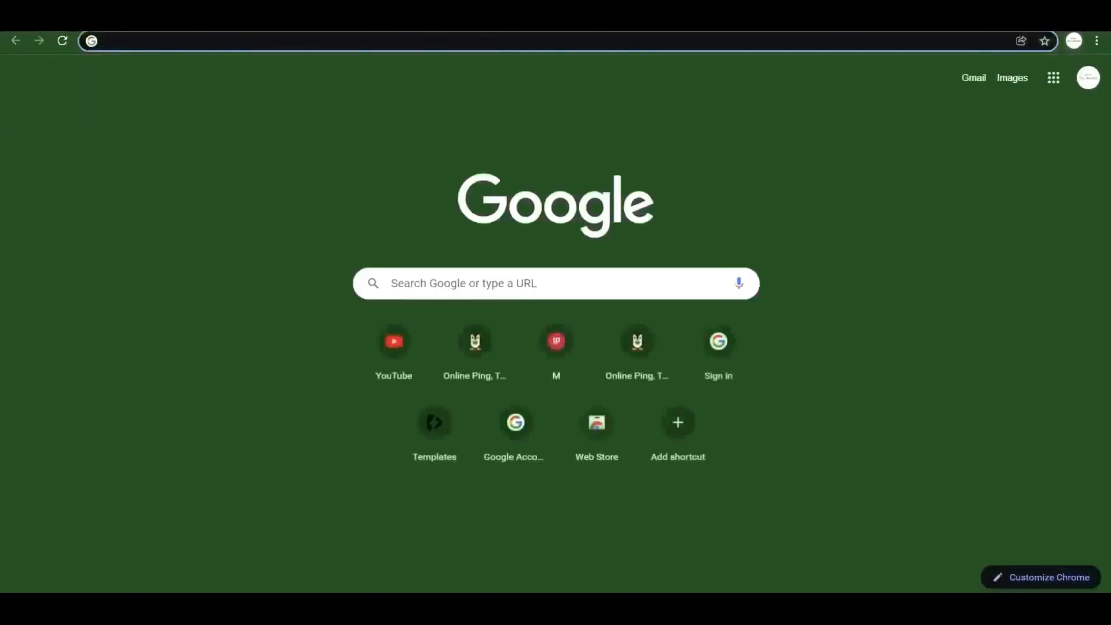
text(journeysignal.com)
key(Return)
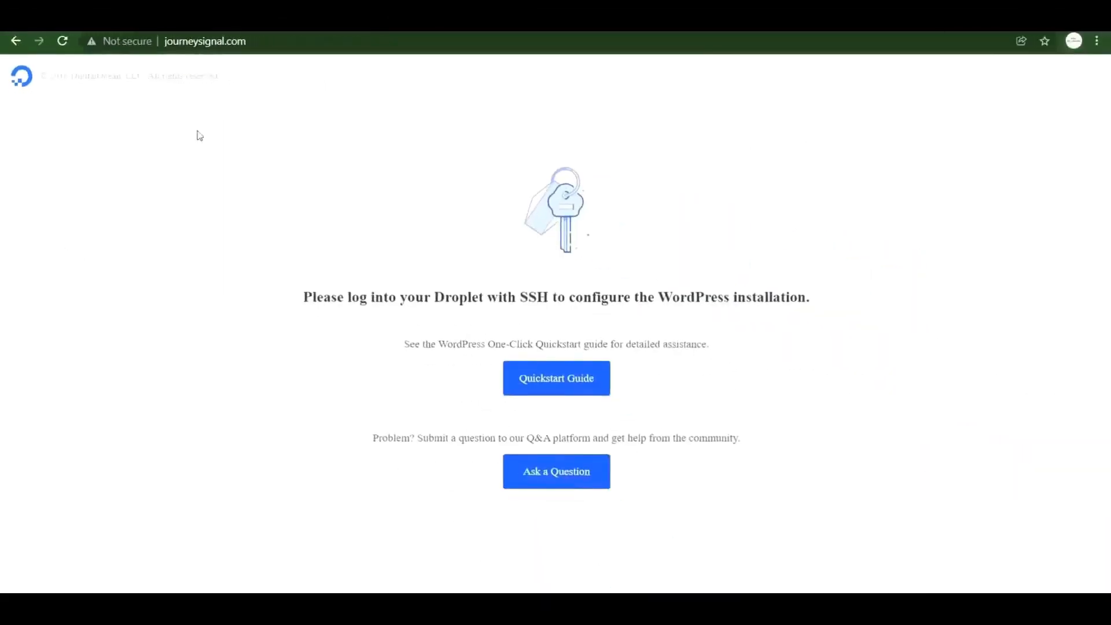
key(ctrl+t)
text(journeysignal.com)
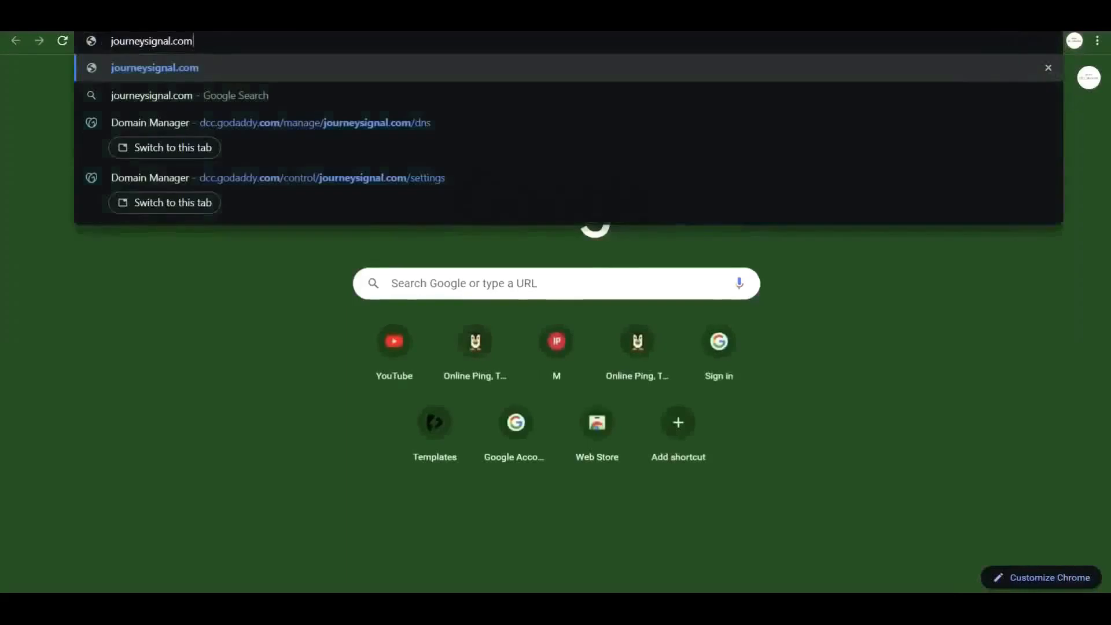
key(Return)
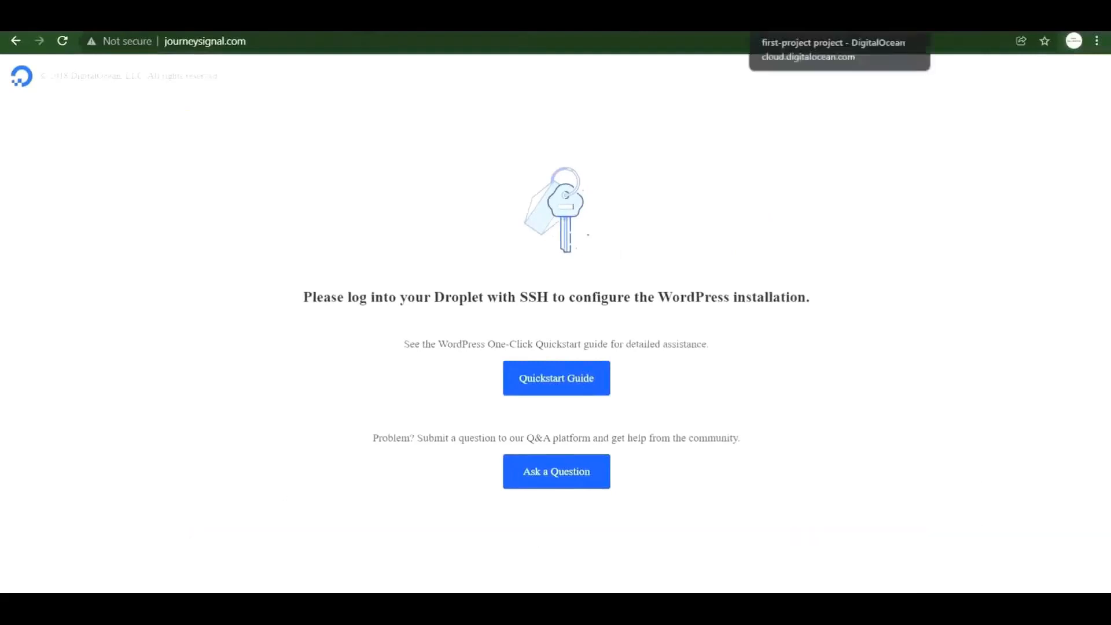
Open the WordPress droplet's overview from first-project and launch its web console.
click(810, 17)
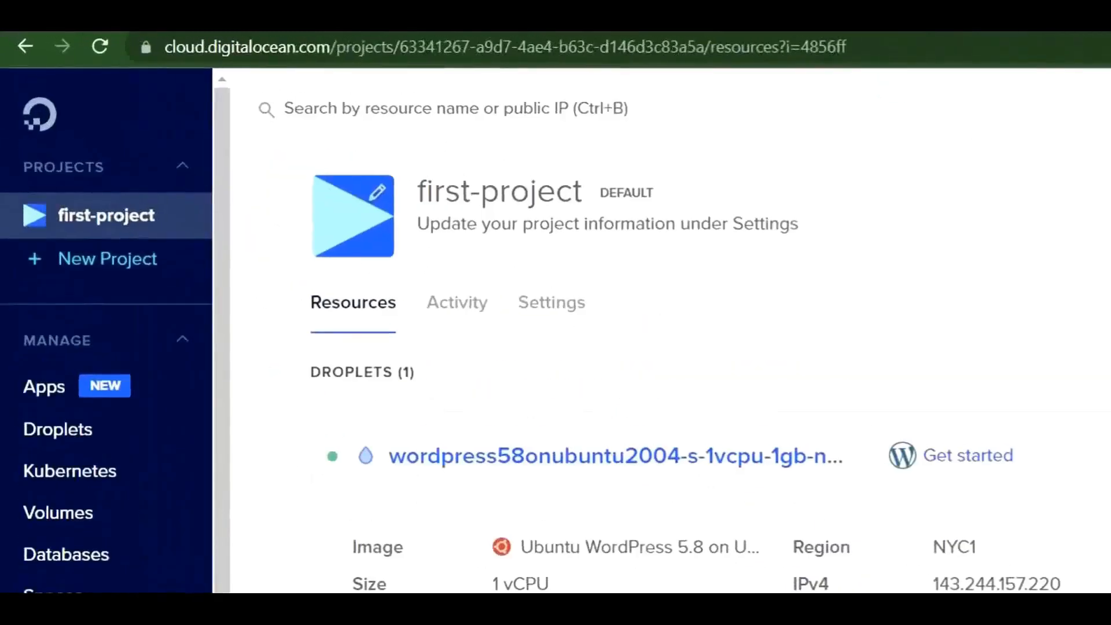
click(519, 467)
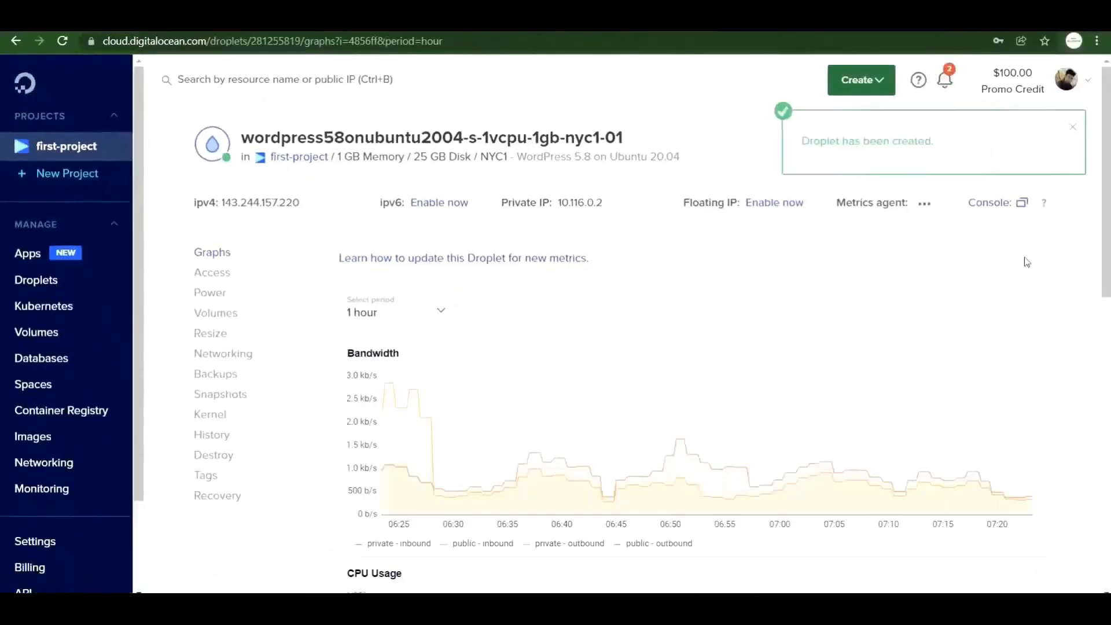
click(1022, 204)
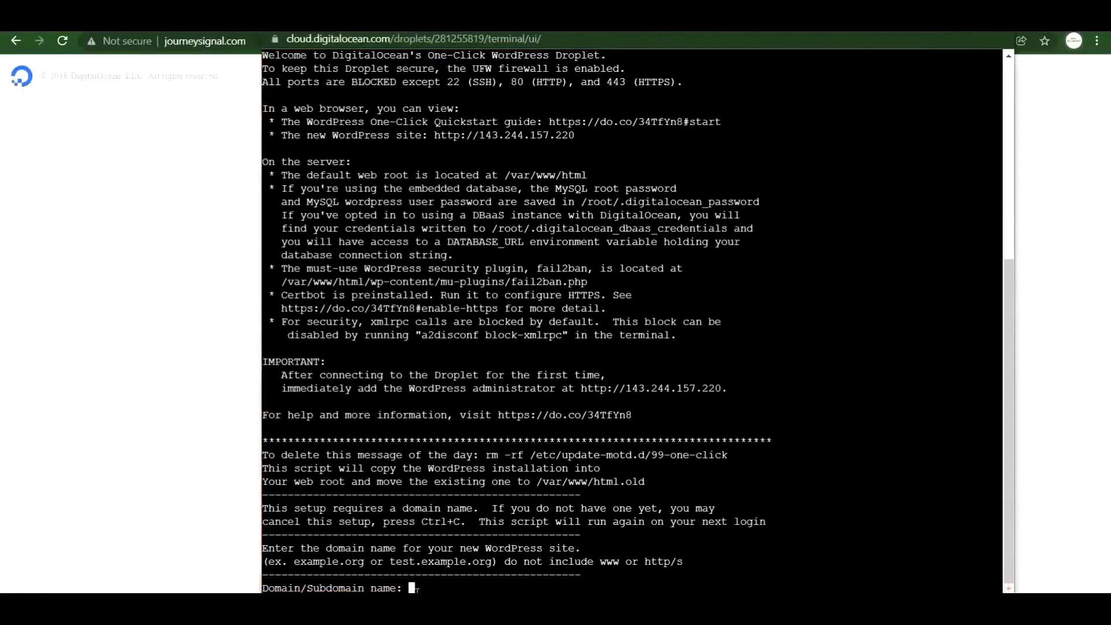
Answer the setup prompts: domain JOURNEYSIGNAL.COM, the admin e-mail, admin username and password.
text(JOURNE)
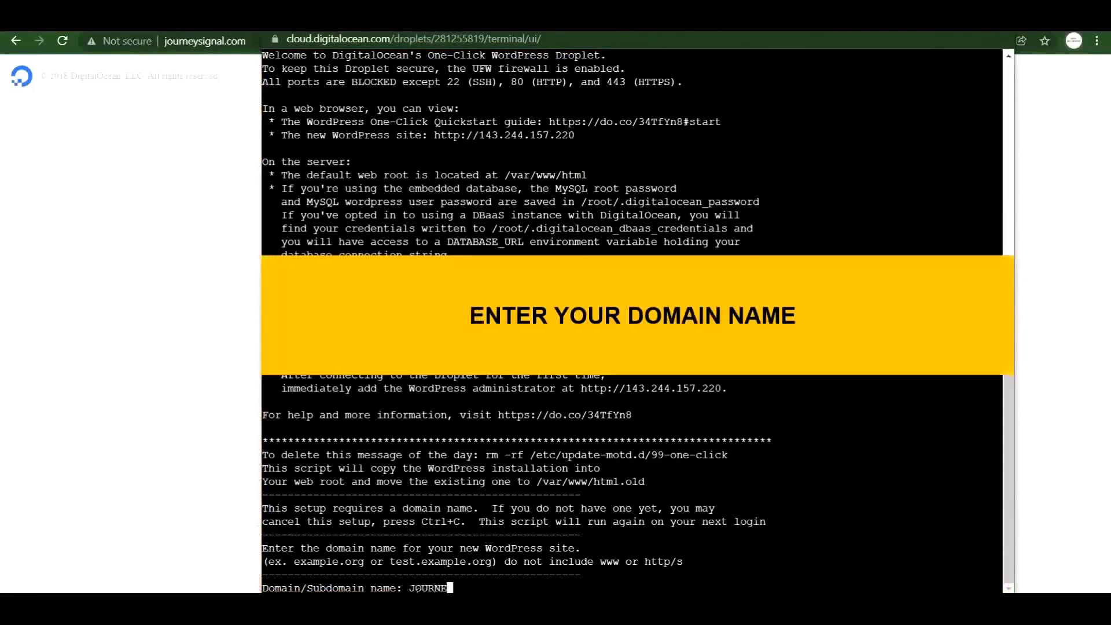
text(YSIGNAL.COM)
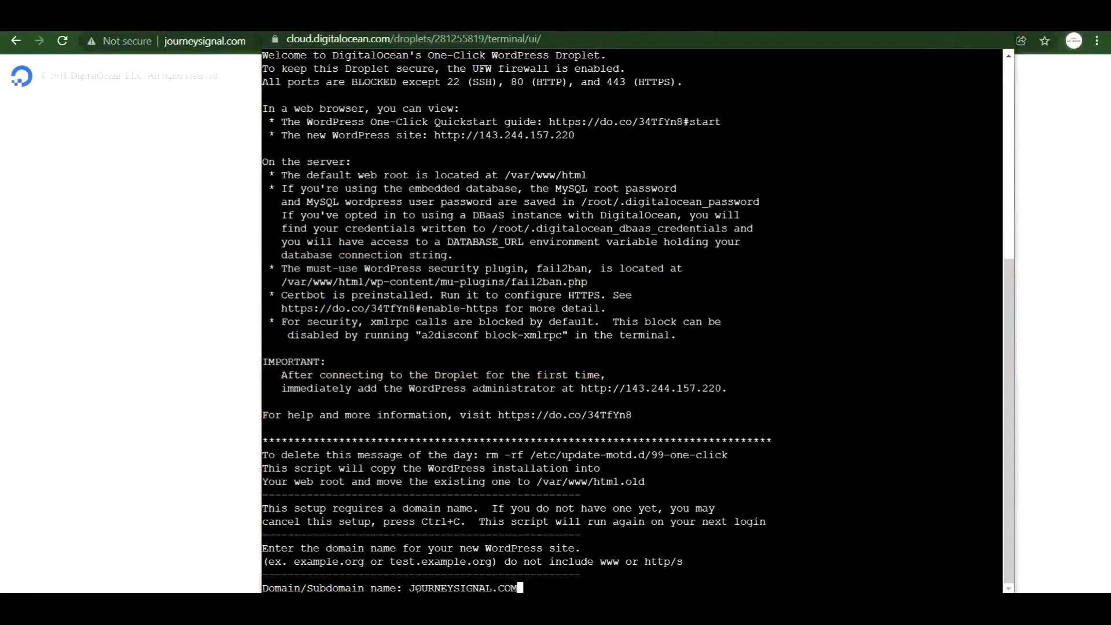
key(Return)
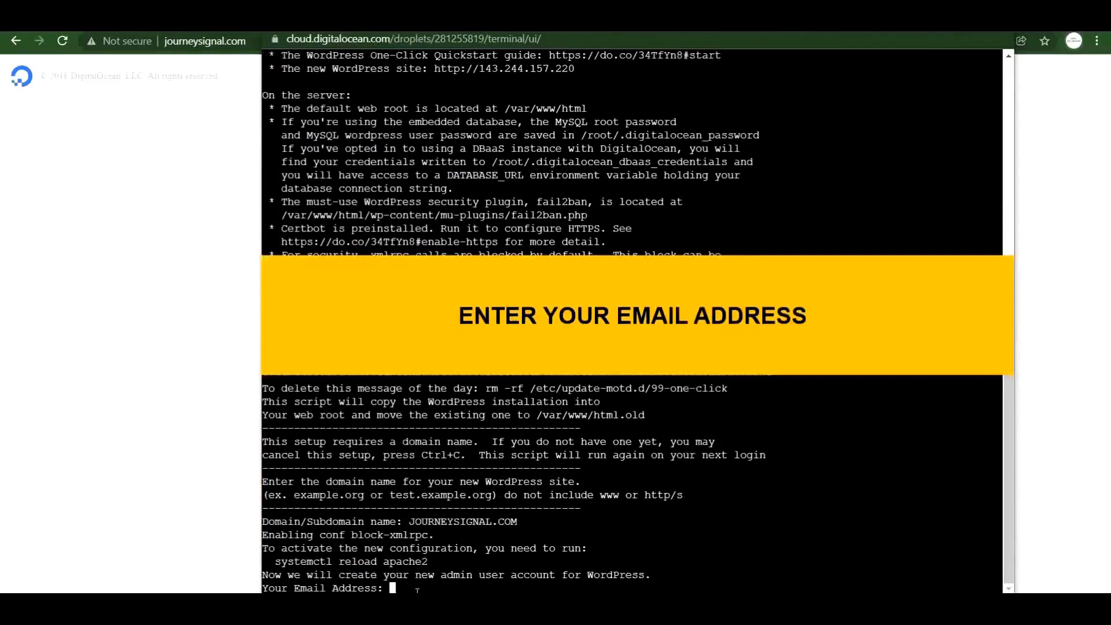
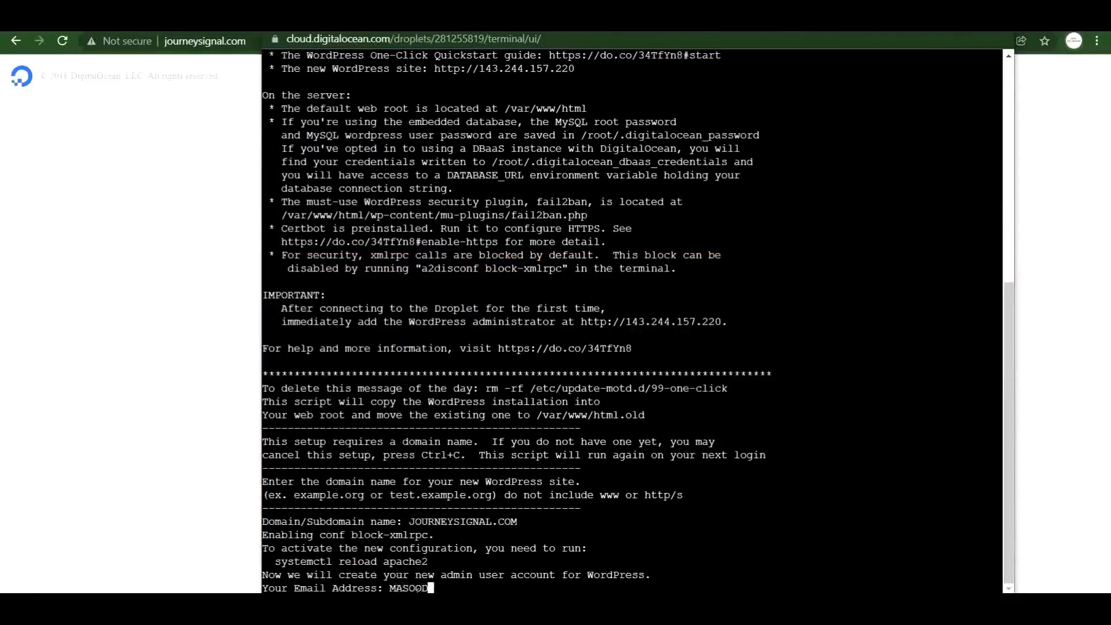
key(Return)
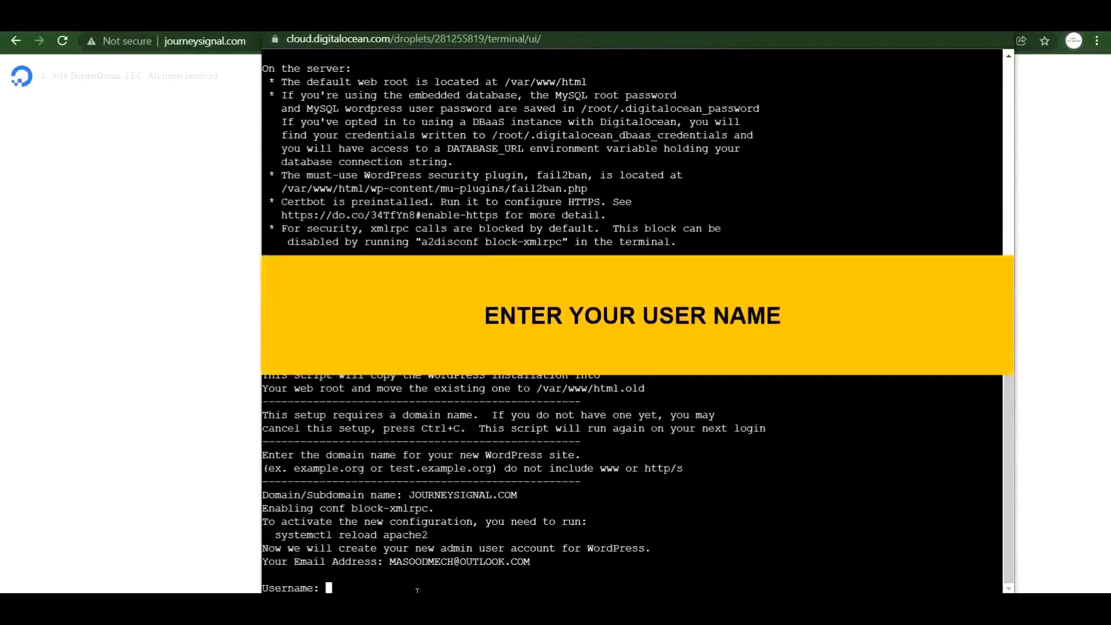
text(MASOOD)
key(Return)
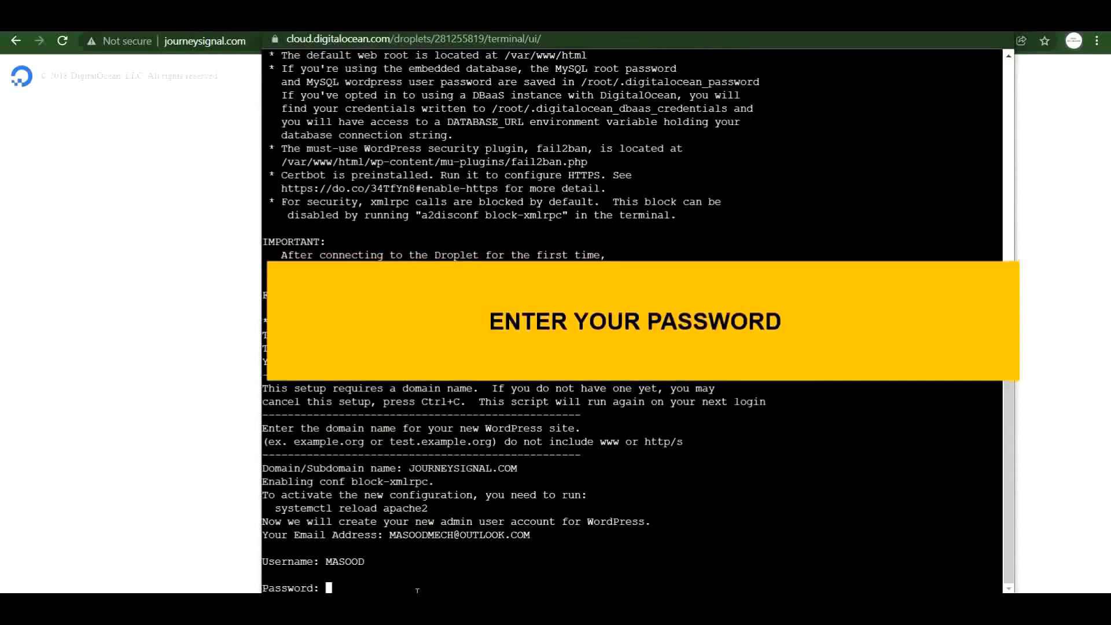
key(Return)
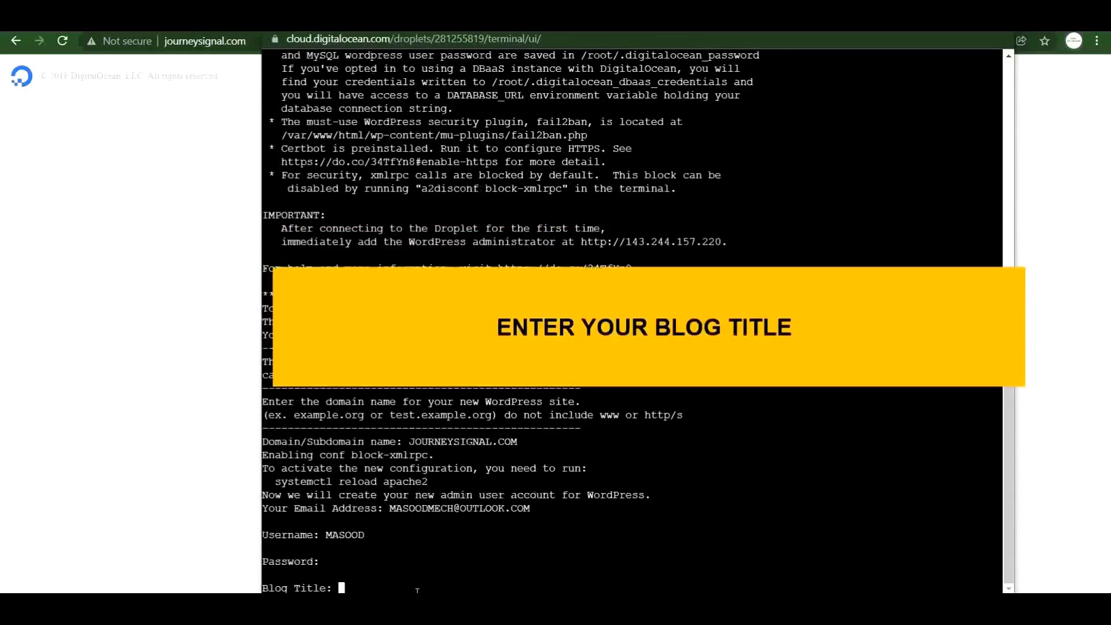
Enter the blog title 'my travel blog' and confirm the details with y.
text(my trav)
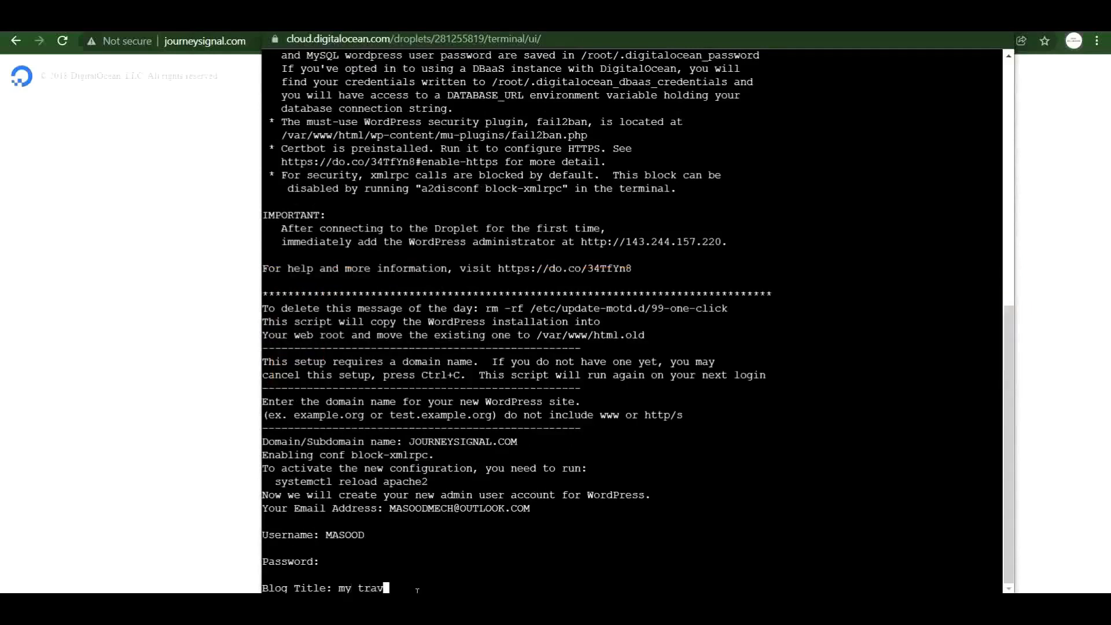
text(el blog)
key(Return)
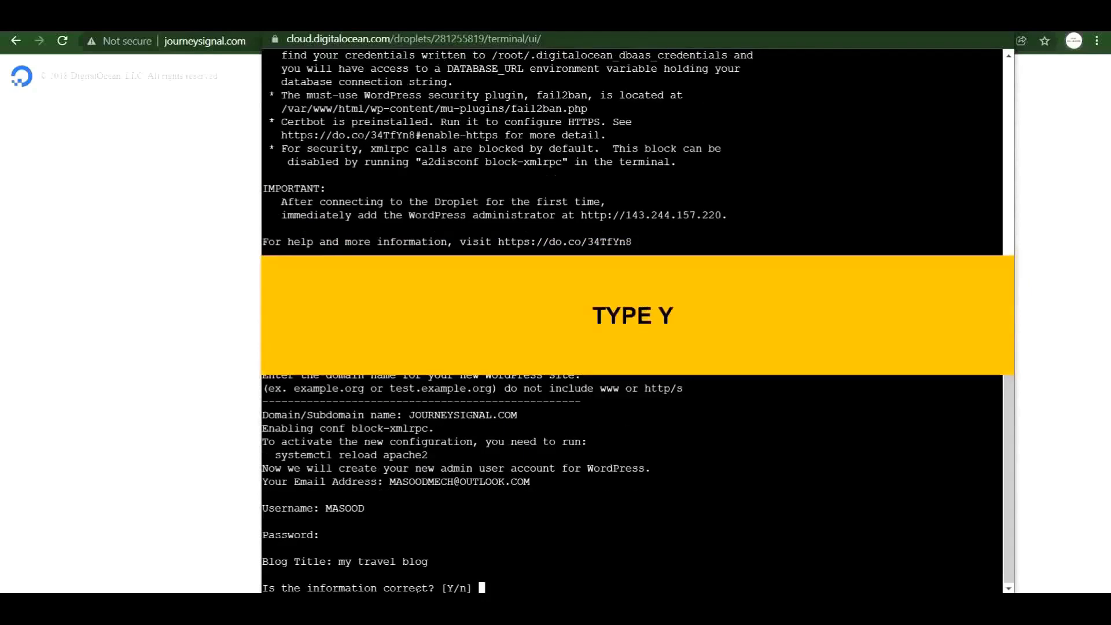
text(y)
key(Return)
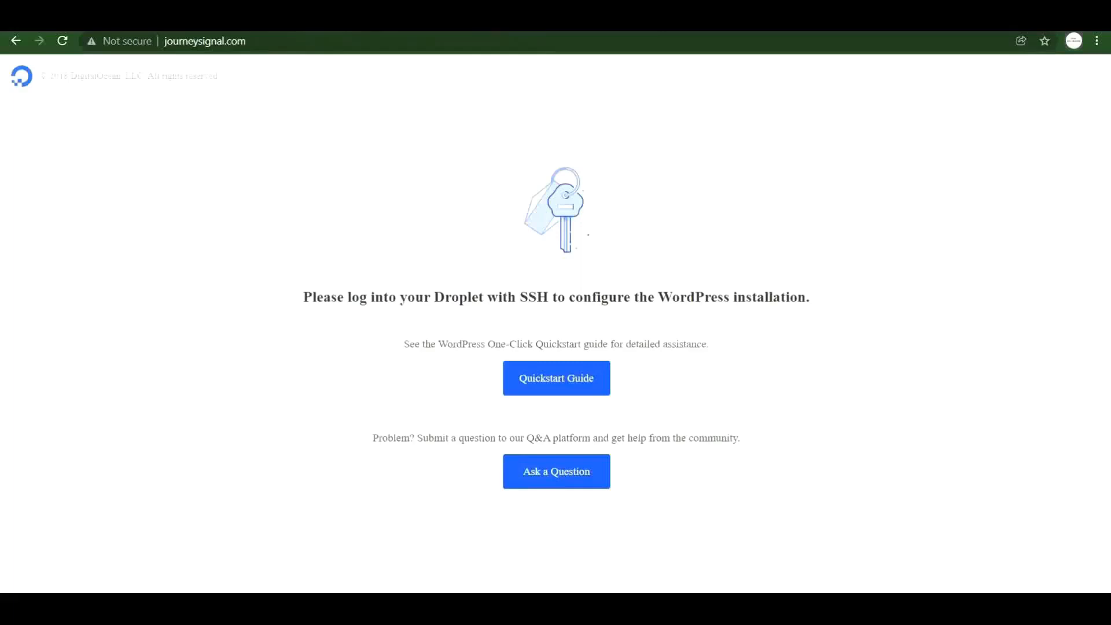
Load blogwithm24.com, view its connection security details, then return to the droplet console.
click(268, 39)
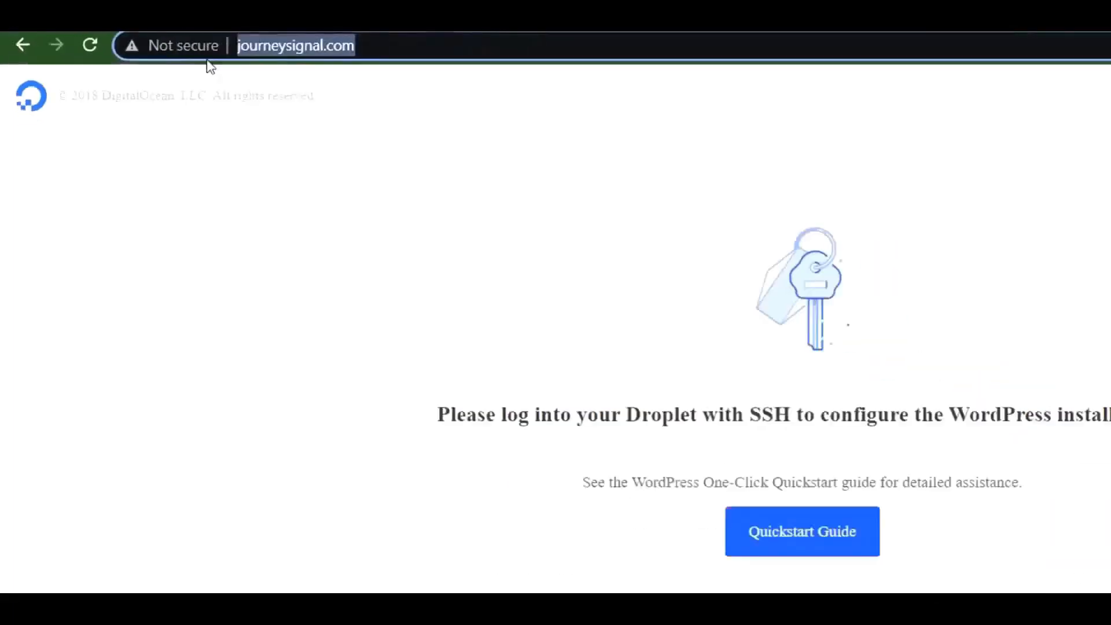
text(b)
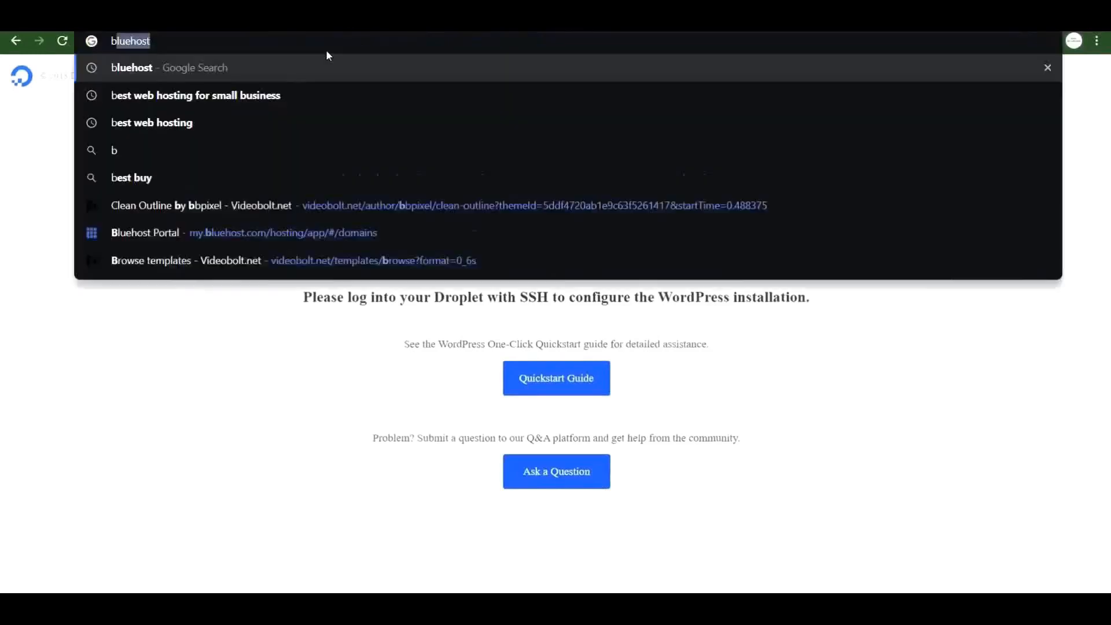
text(logwithm24.com)
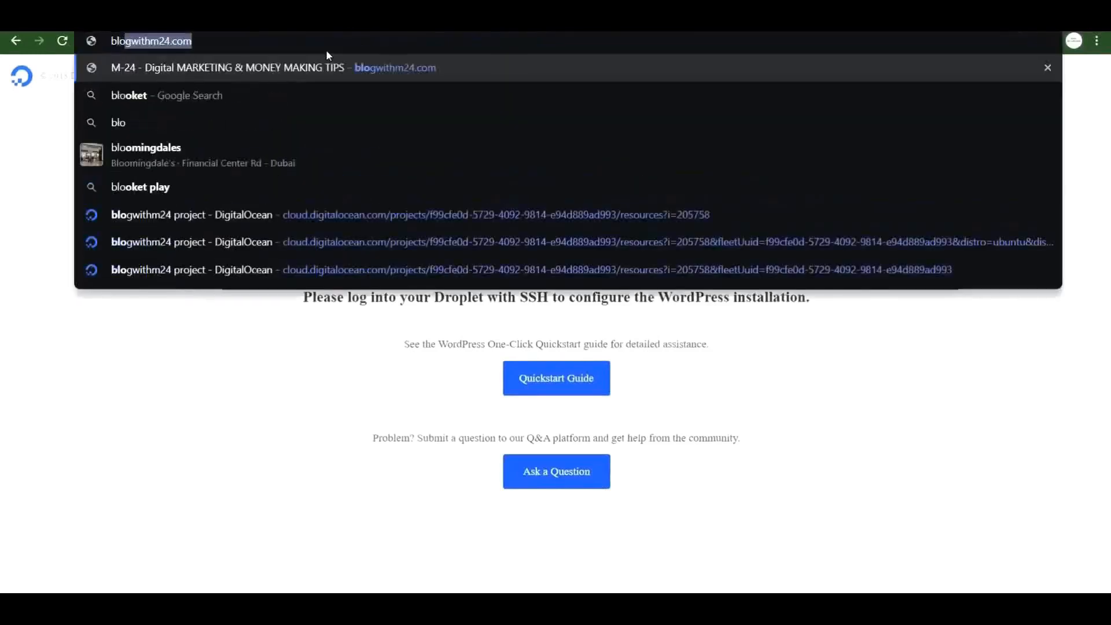
key(Return)
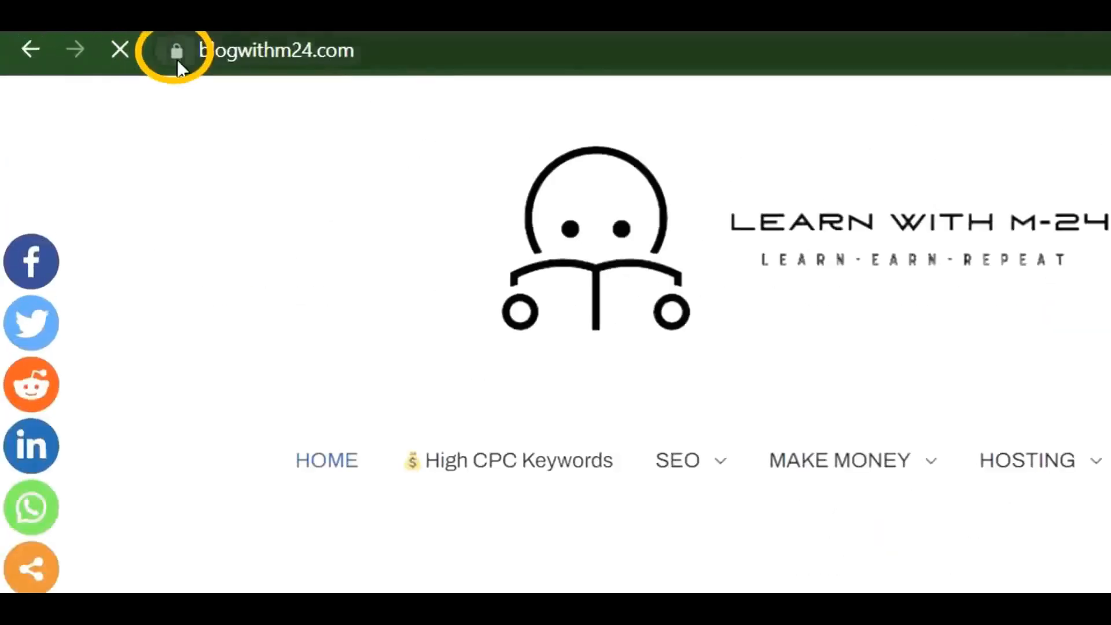
click(177, 60)
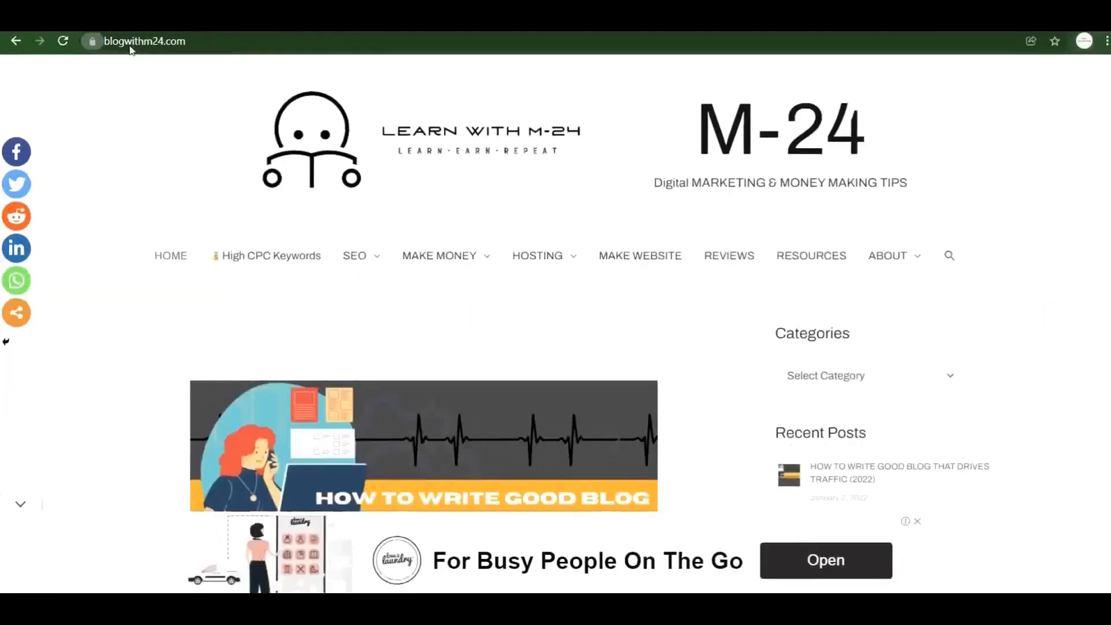
click(92, 41)
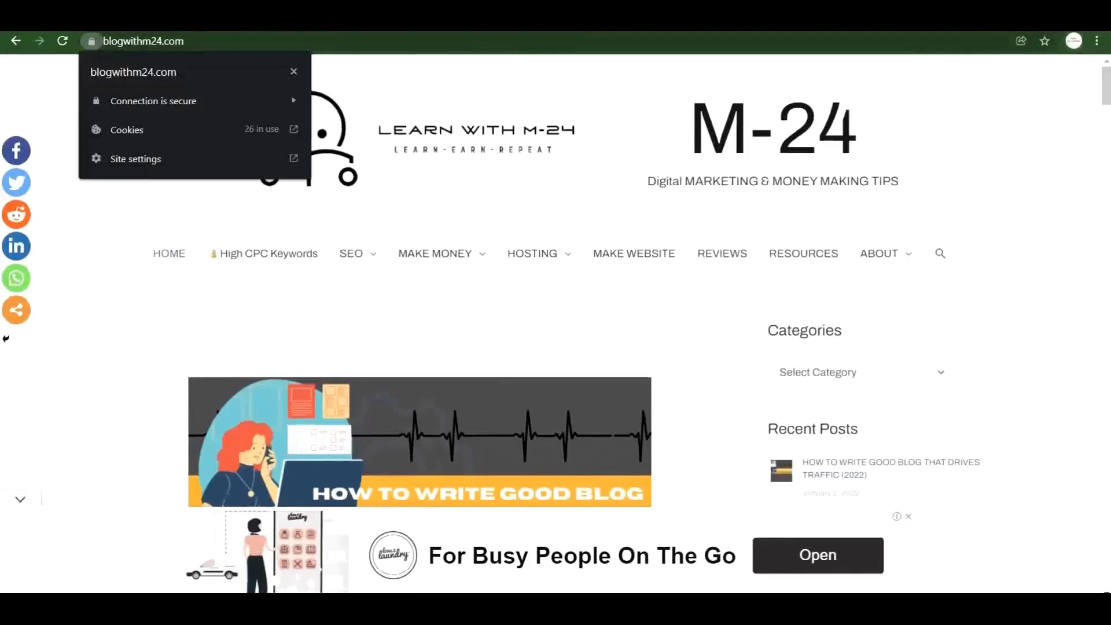
click(592, 568)
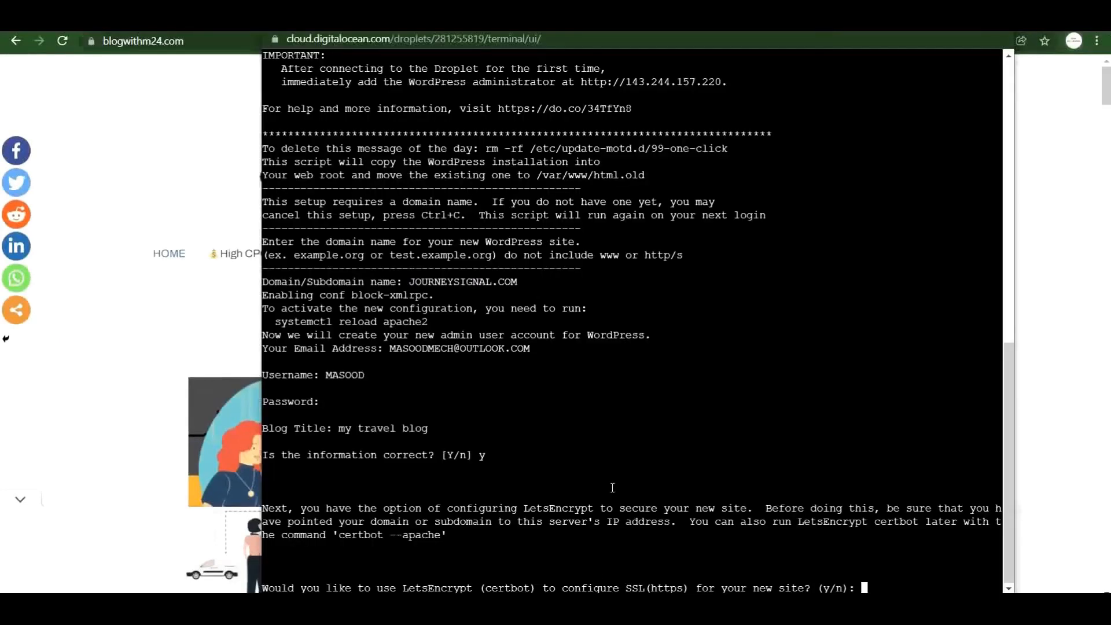
Accept Let's Encrypt setup with your alert e-mail, agree to its terms, and decline EFF sharing.
text(y)
key(Return)
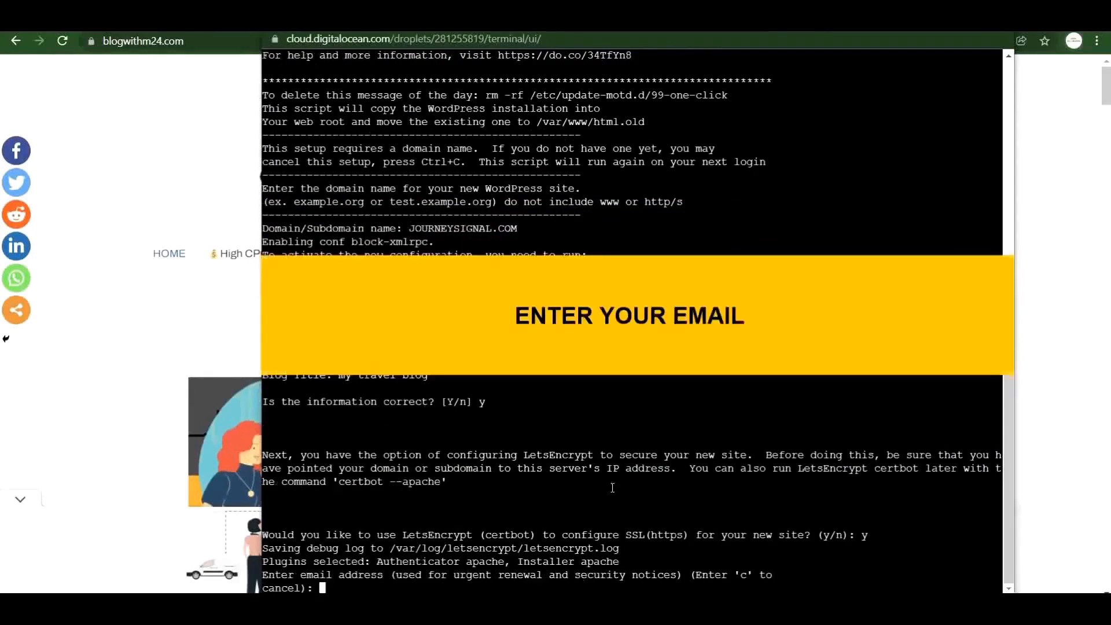
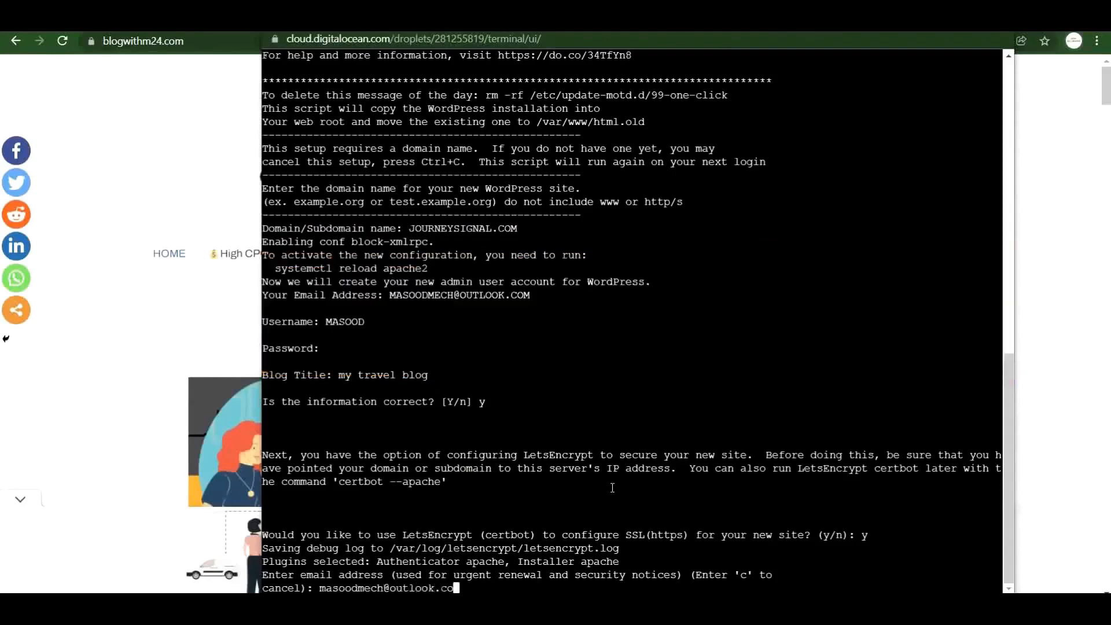
key(Return)
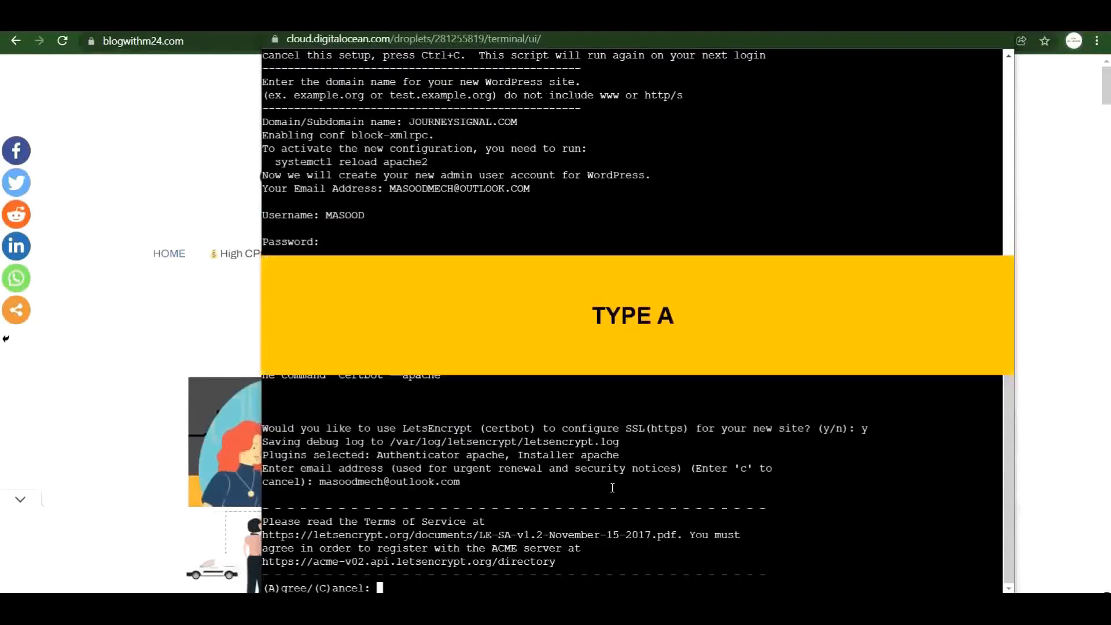
text(a)
key(Return)
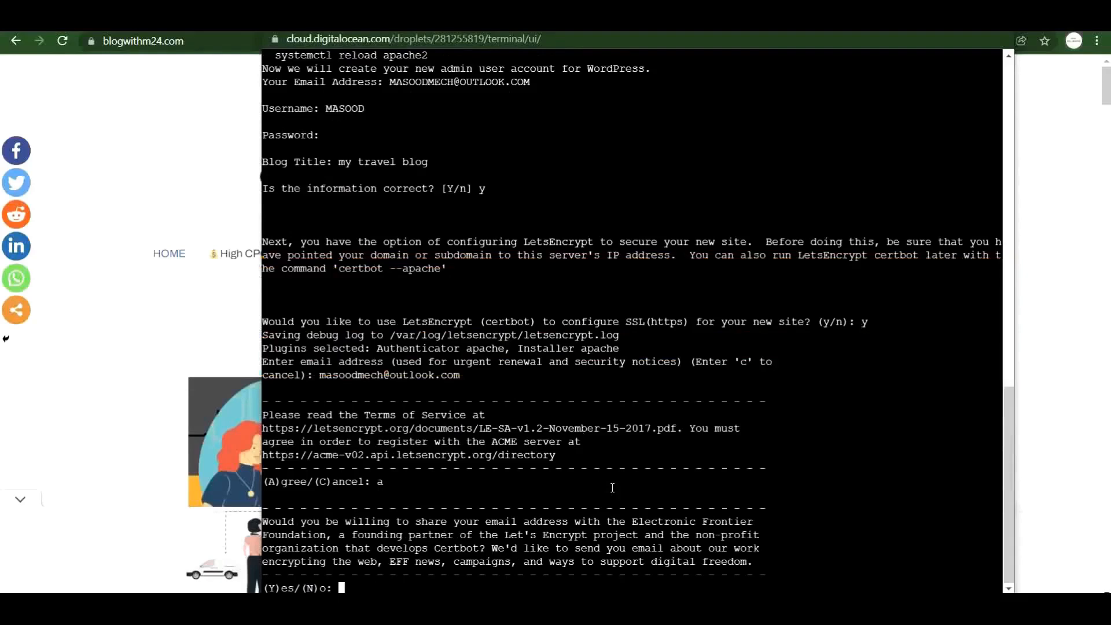
text(n)
key(Return)
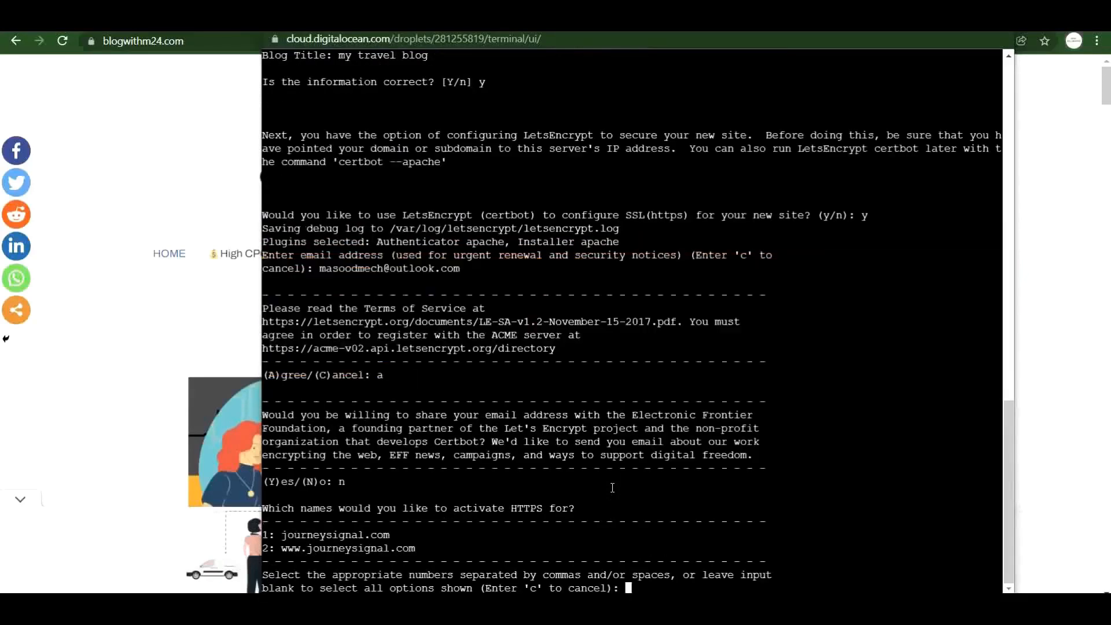
Certify journeysignal.com with HTTP-to-HTTPS redirect, then close the droplet console.
text(1)
key(Return)
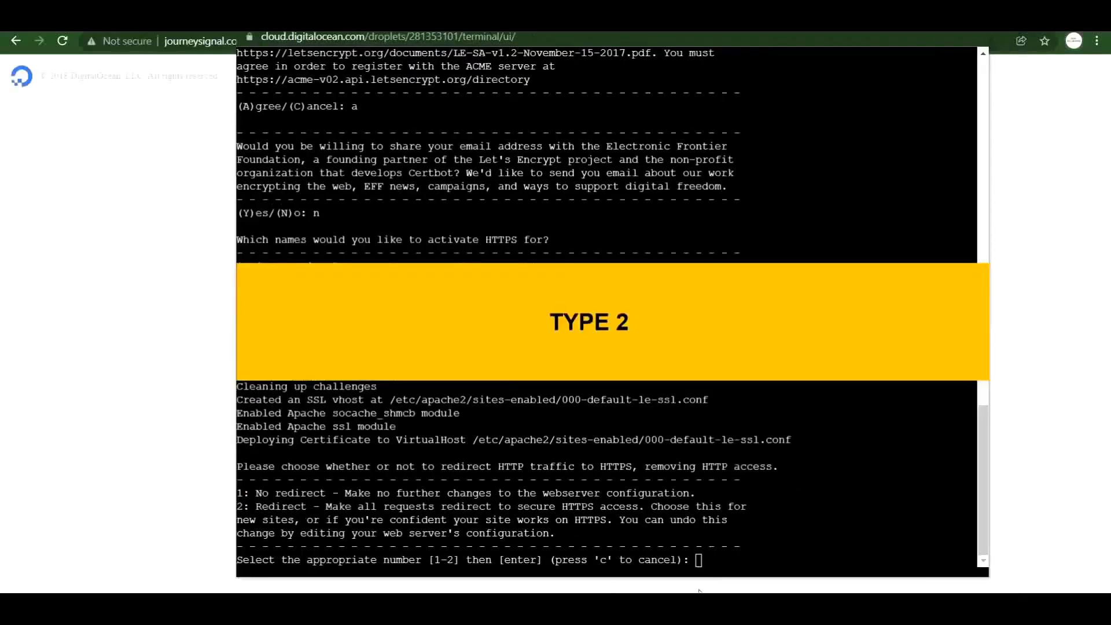
click(720, 565)
text(2)
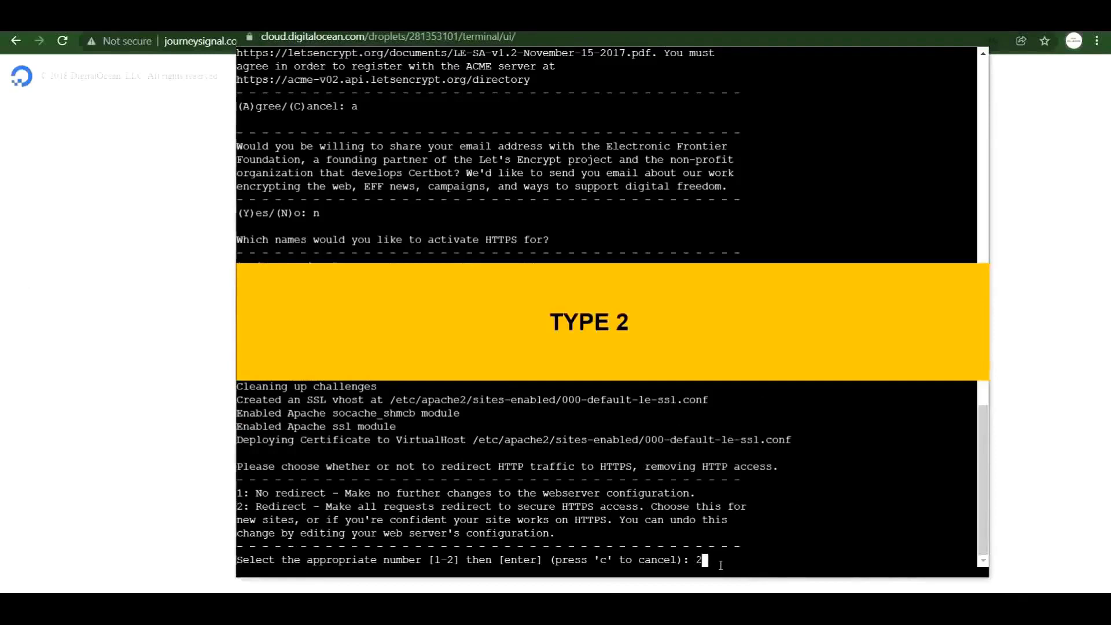
key(Return)
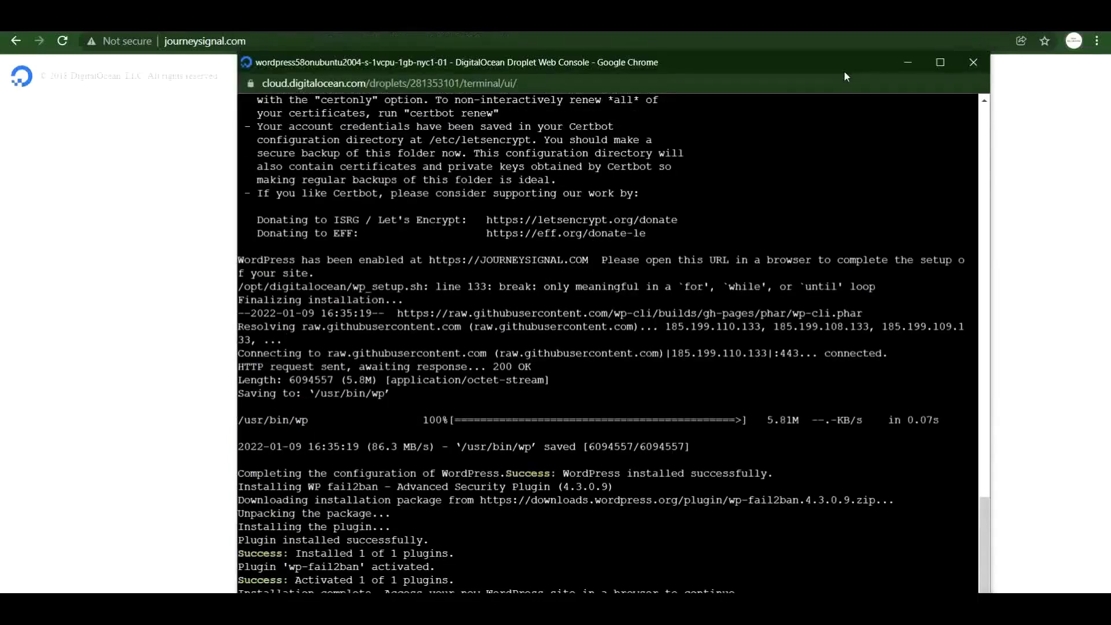
click(972, 61)
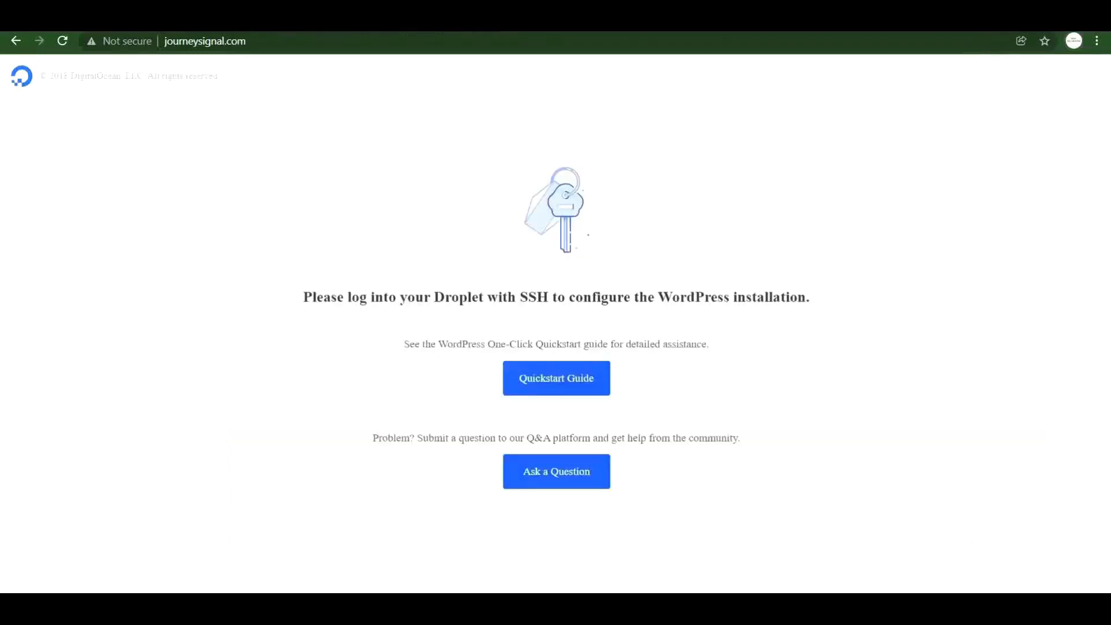
Reload journeysignal.com to show the newly installed WordPress site.
click(62, 45)
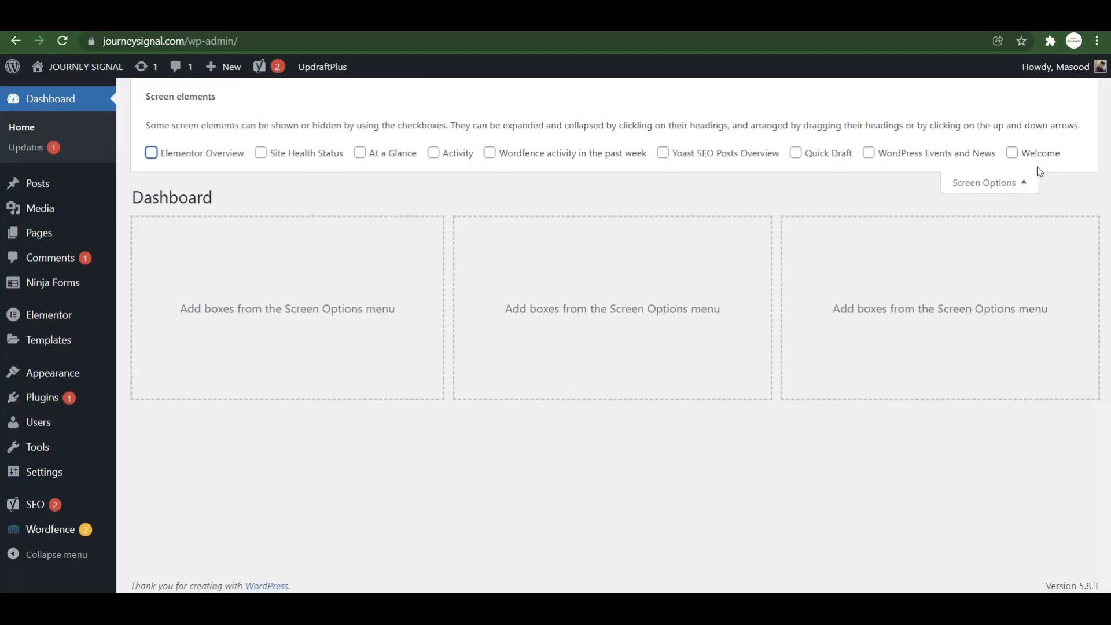
click(1028, 191)
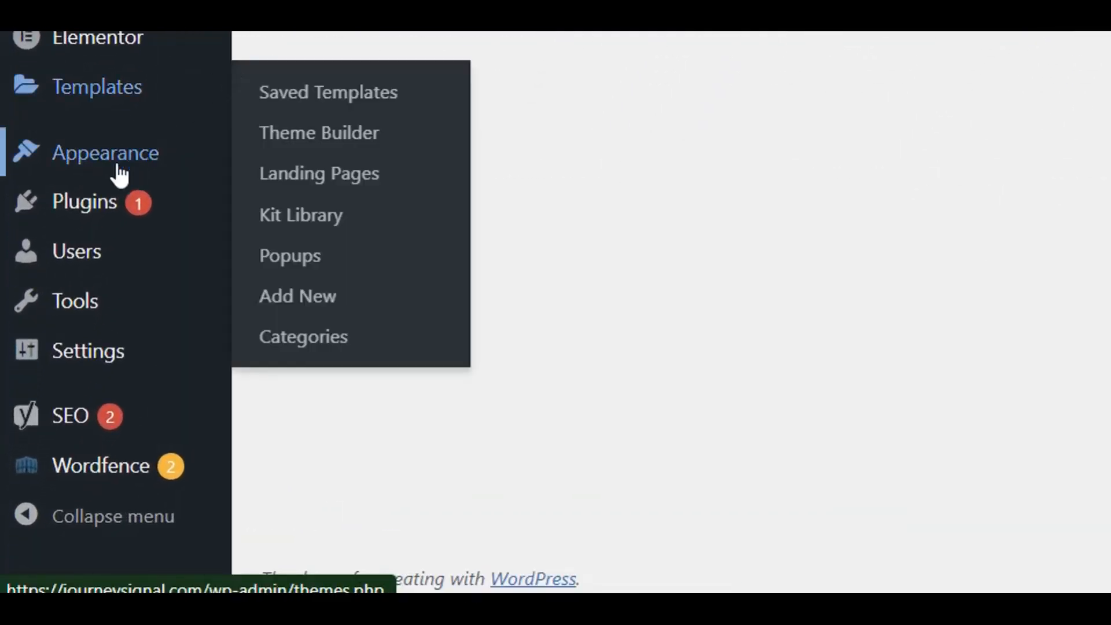
mouse_move(87, 356)
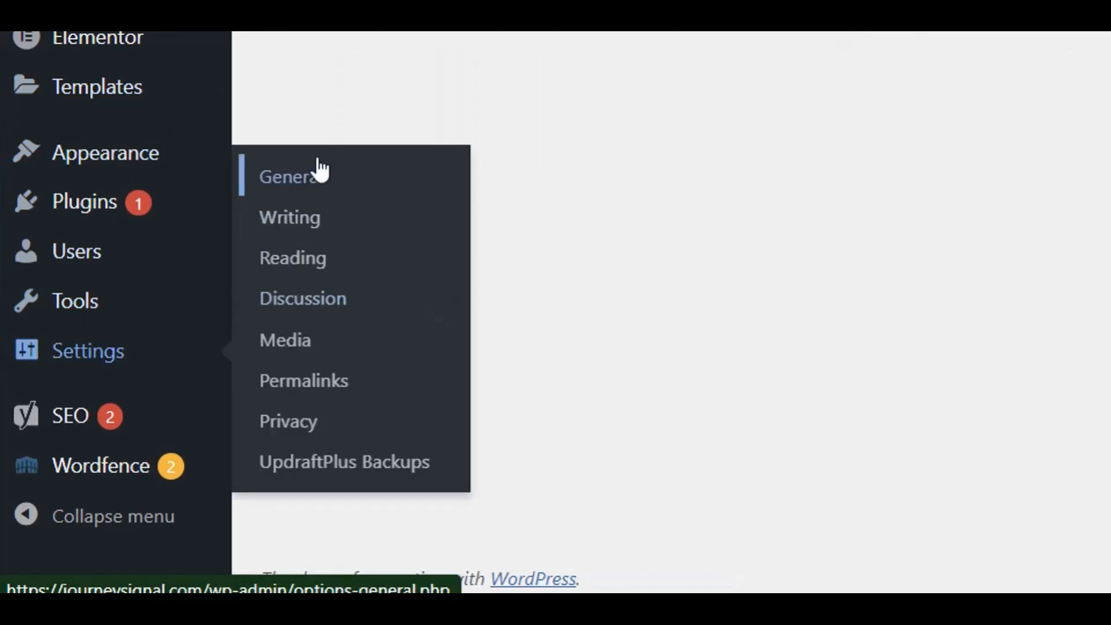
click(315, 176)
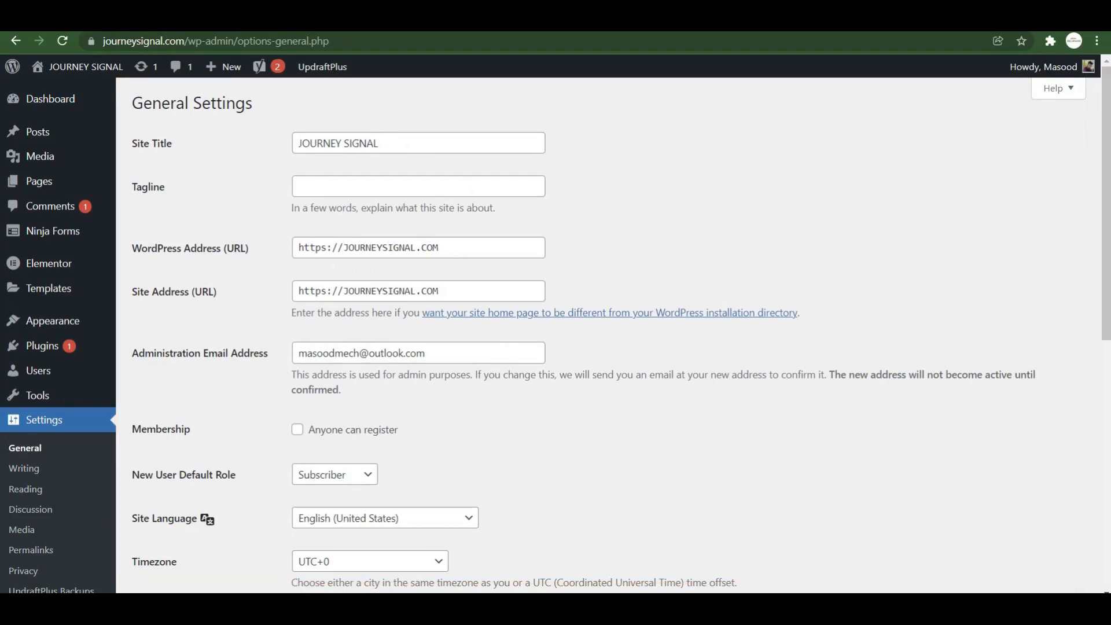
drag(1105, 282, 1105, 539)
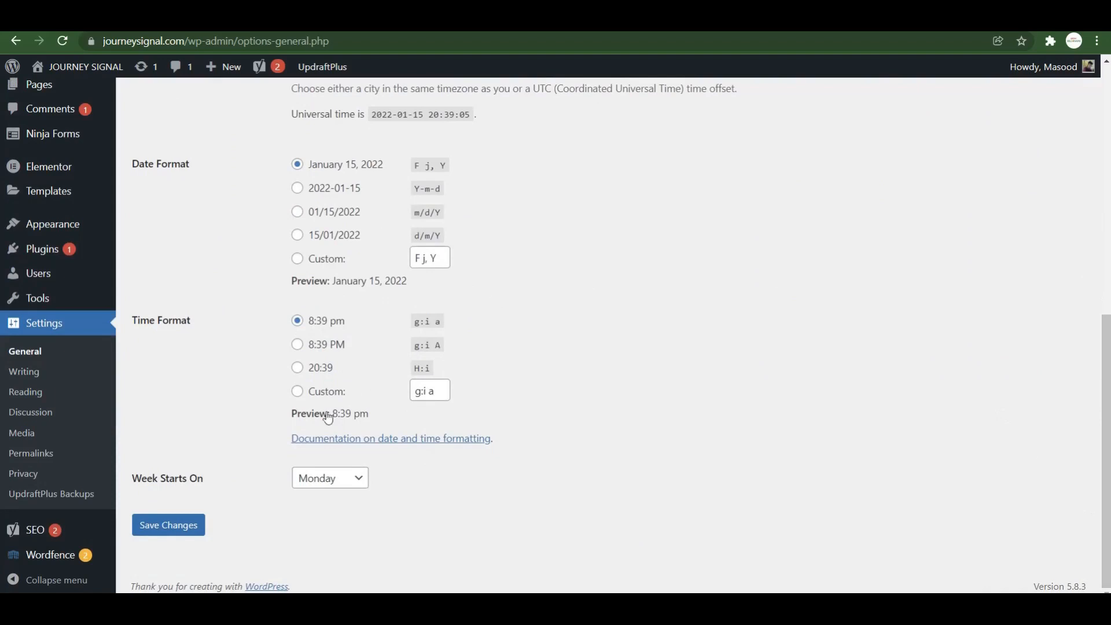
click(168, 522)
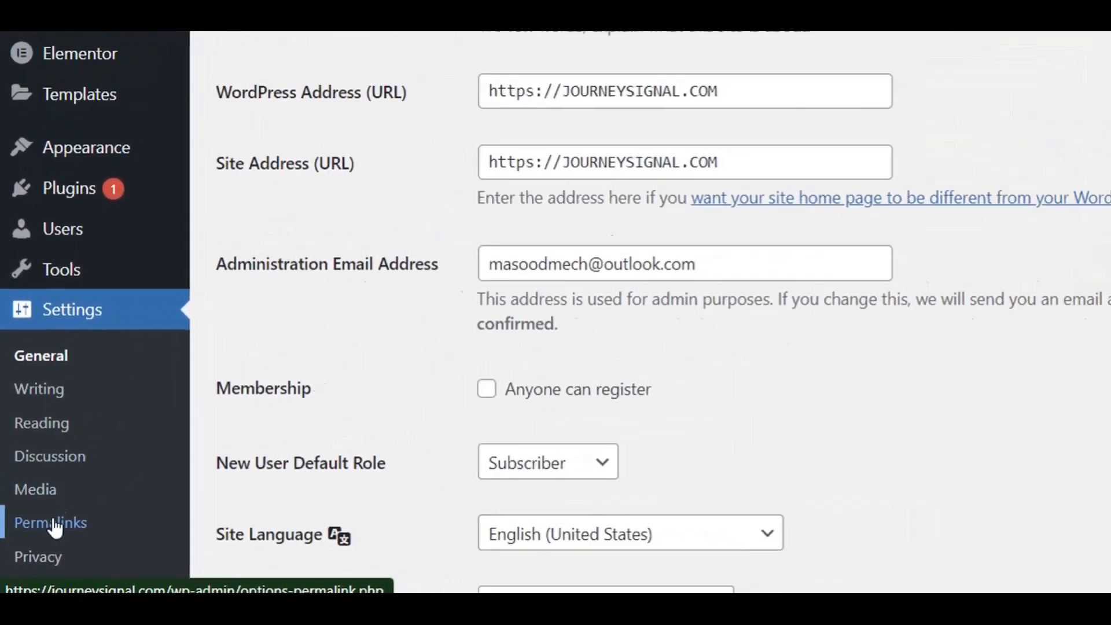
Keep the Post name permalink structure selected and save it.
click(66, 512)
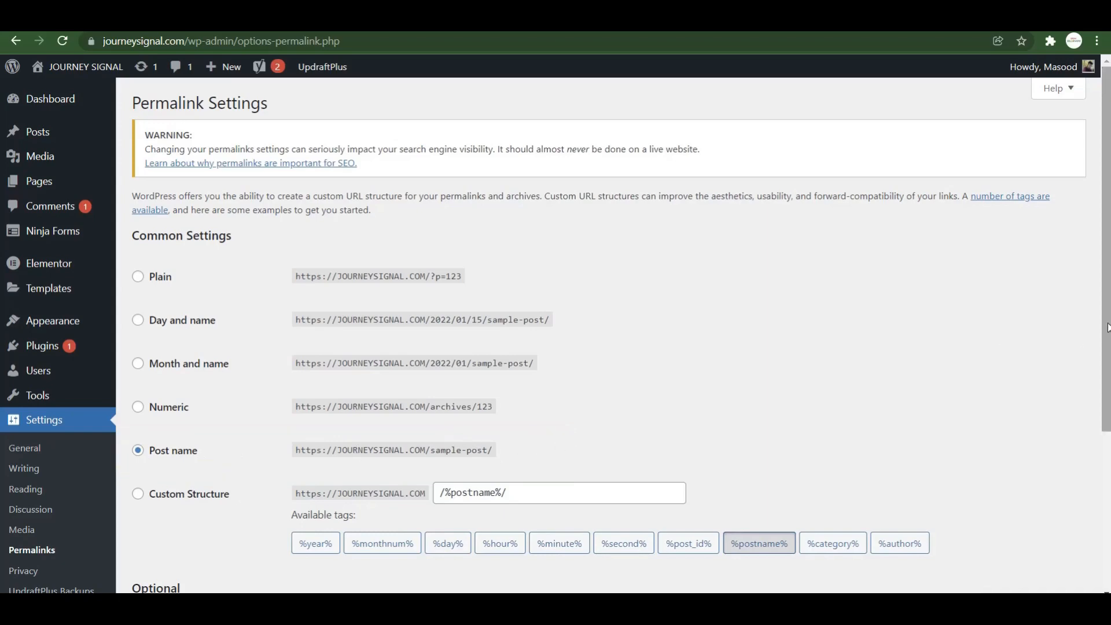
scroll(1106, 327, down, 3)
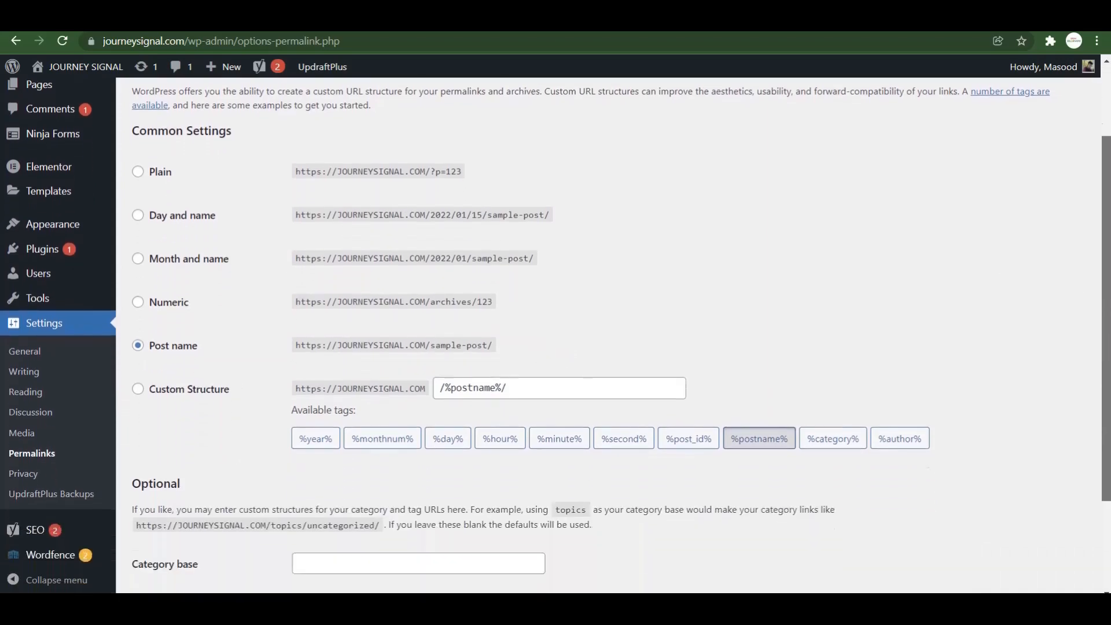
scroll(1106, 327, down, 2)
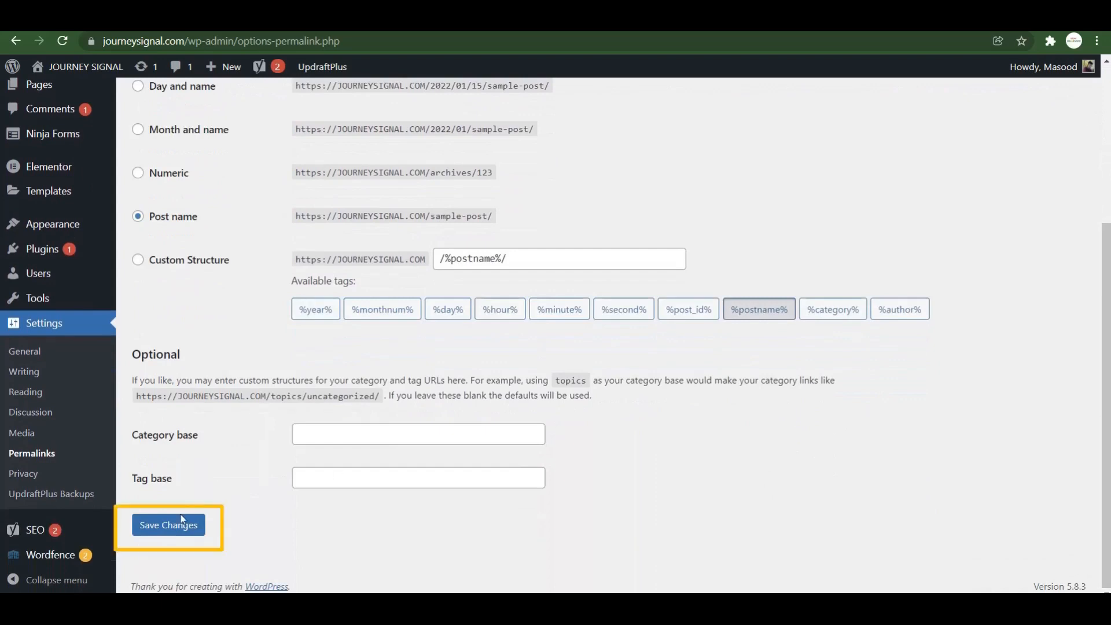
click(176, 528)
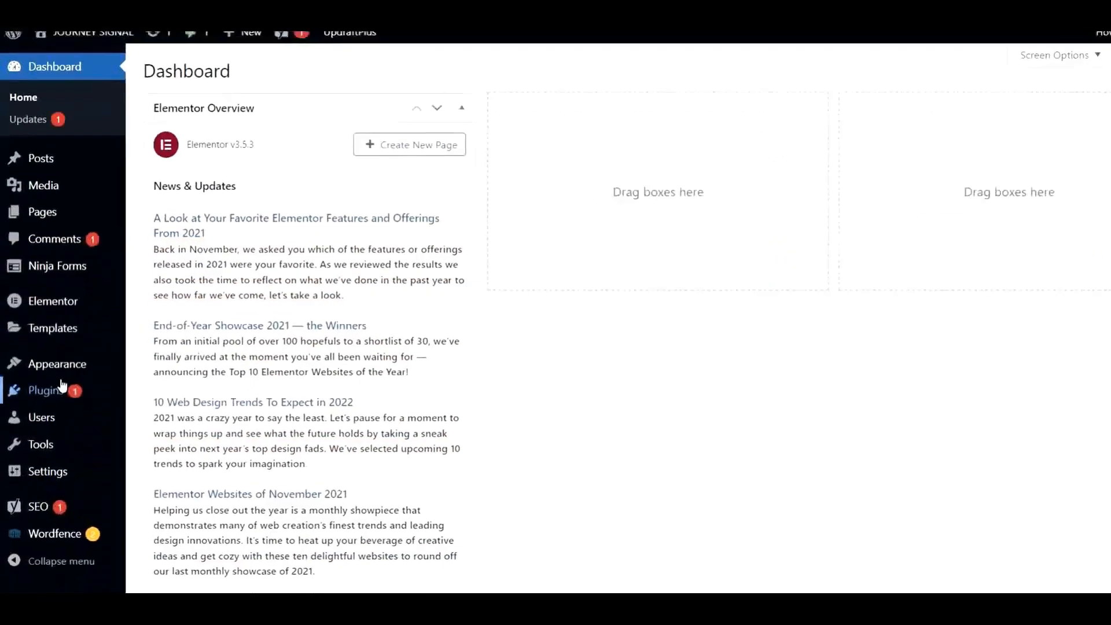
mouse_move(17, 366)
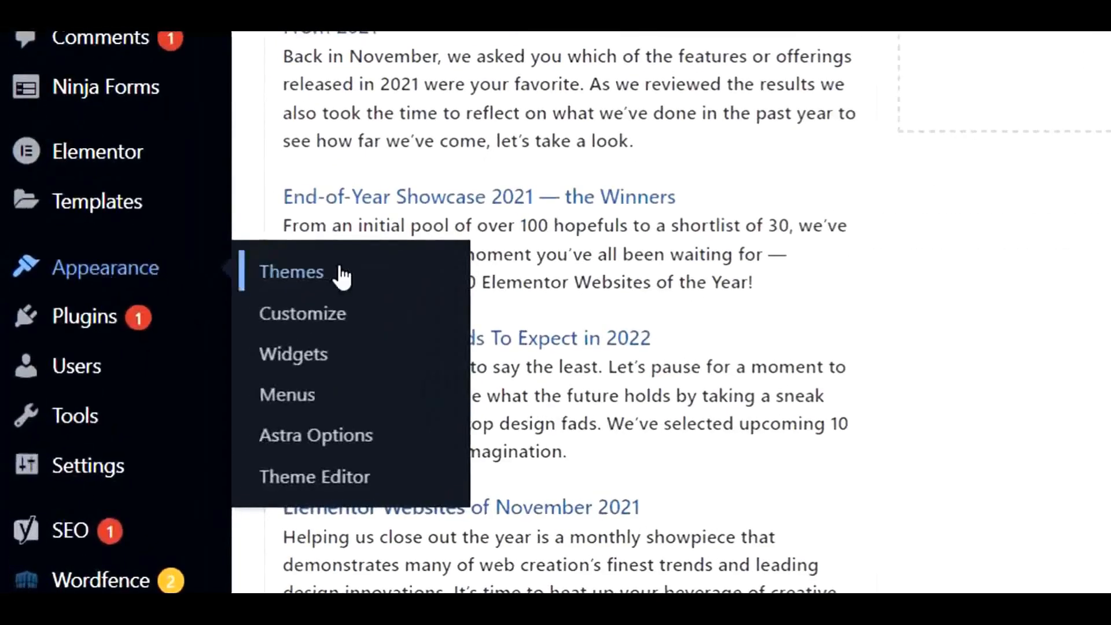
Search the theme directory for 'astra' and activate the Astra theme.
click(341, 275)
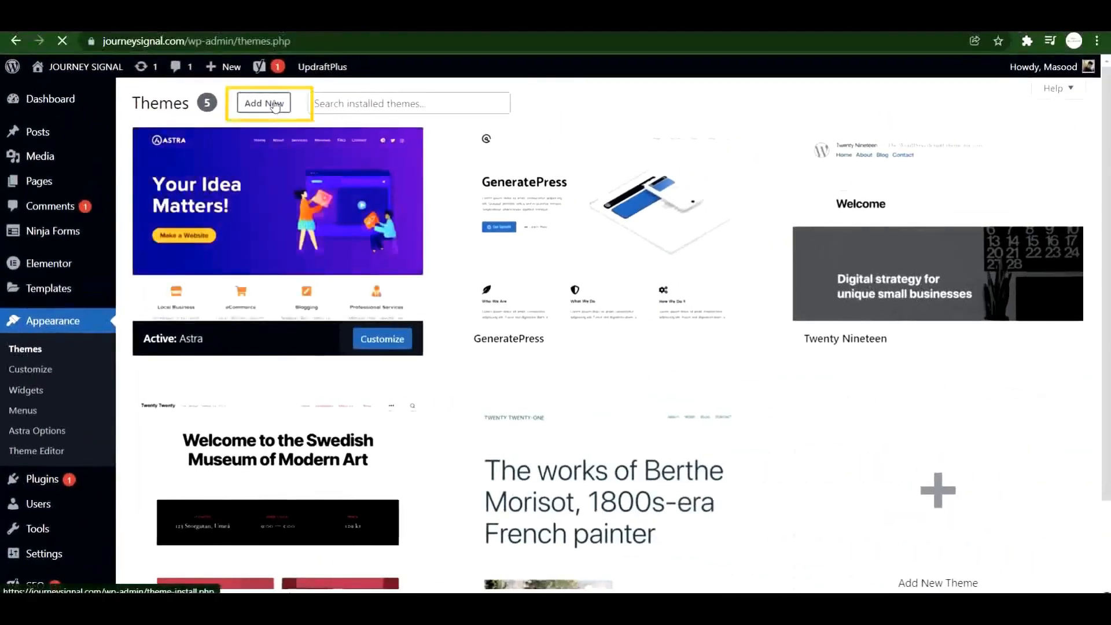
click(275, 106)
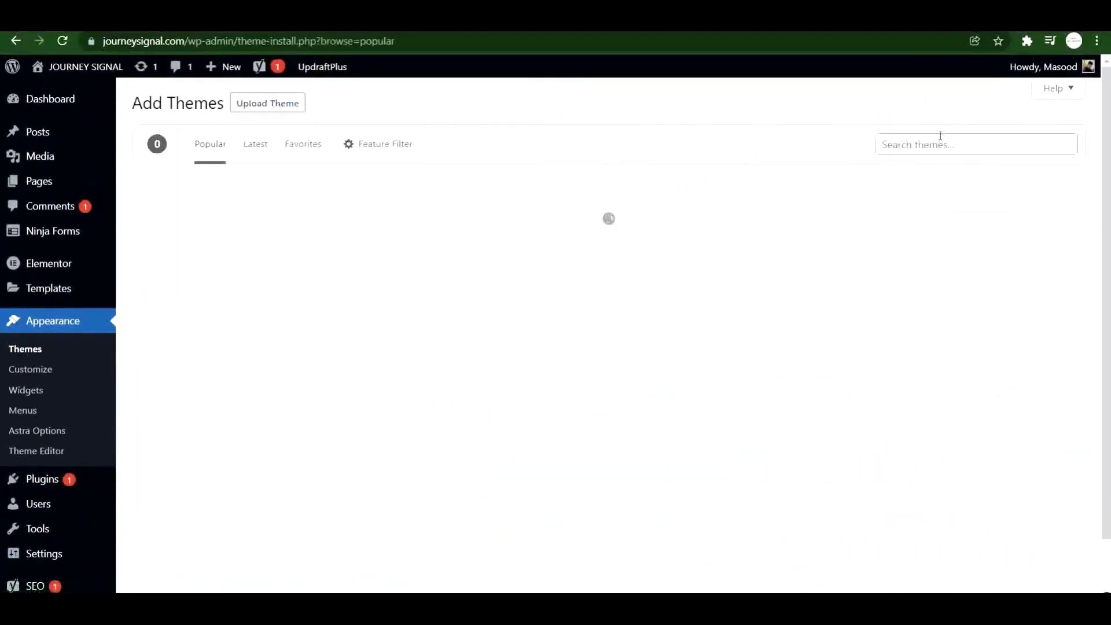
click(940, 142)
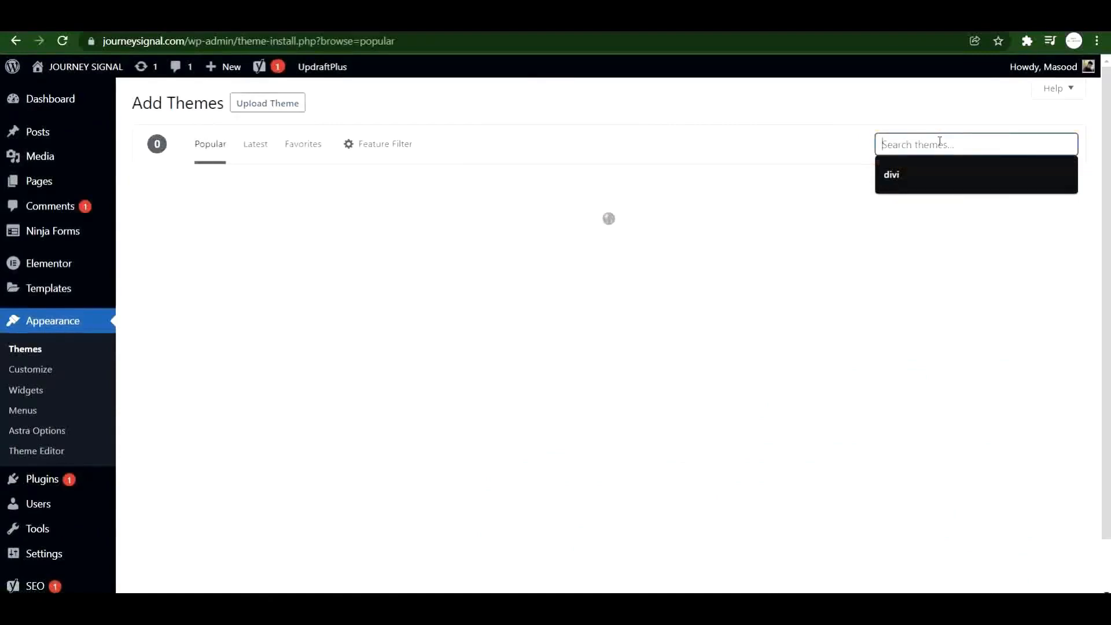
text(astra)
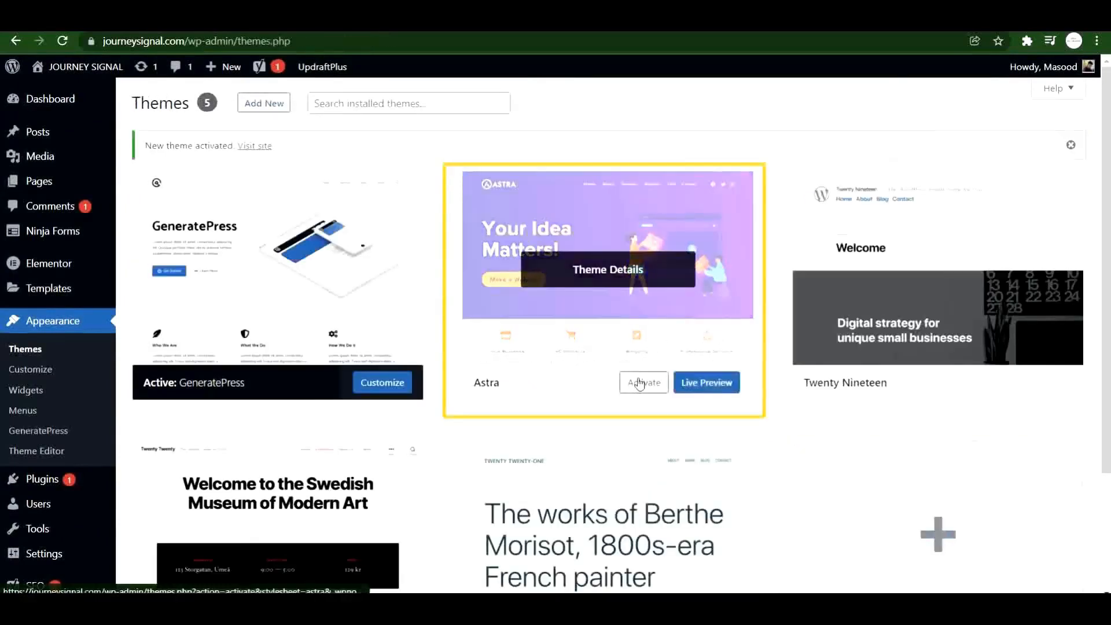
click(639, 383)
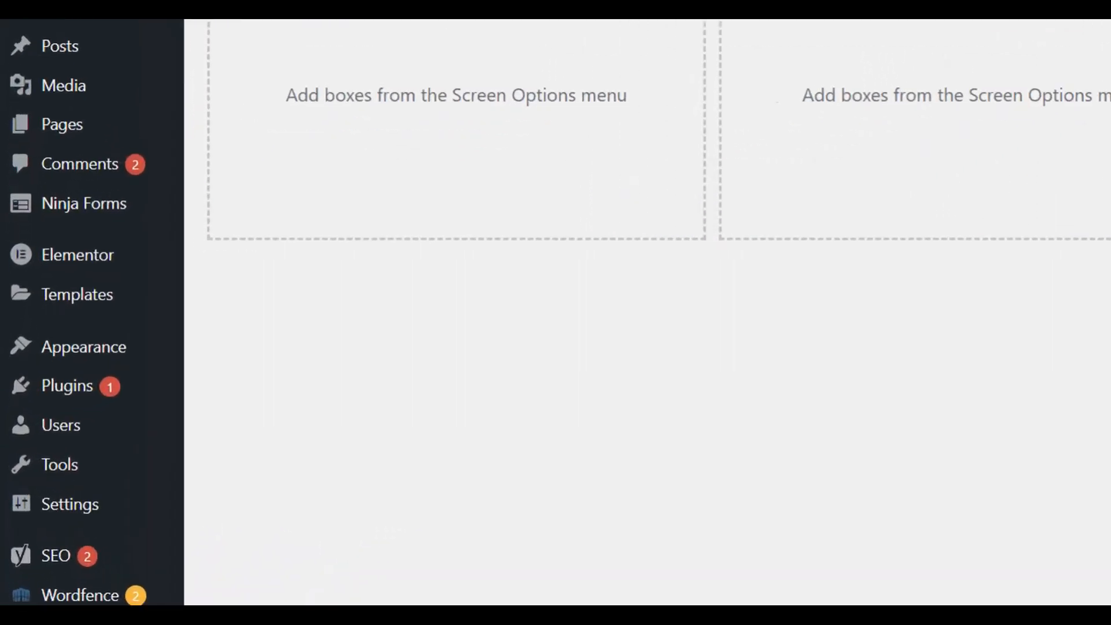
mouse_move(111, 340)
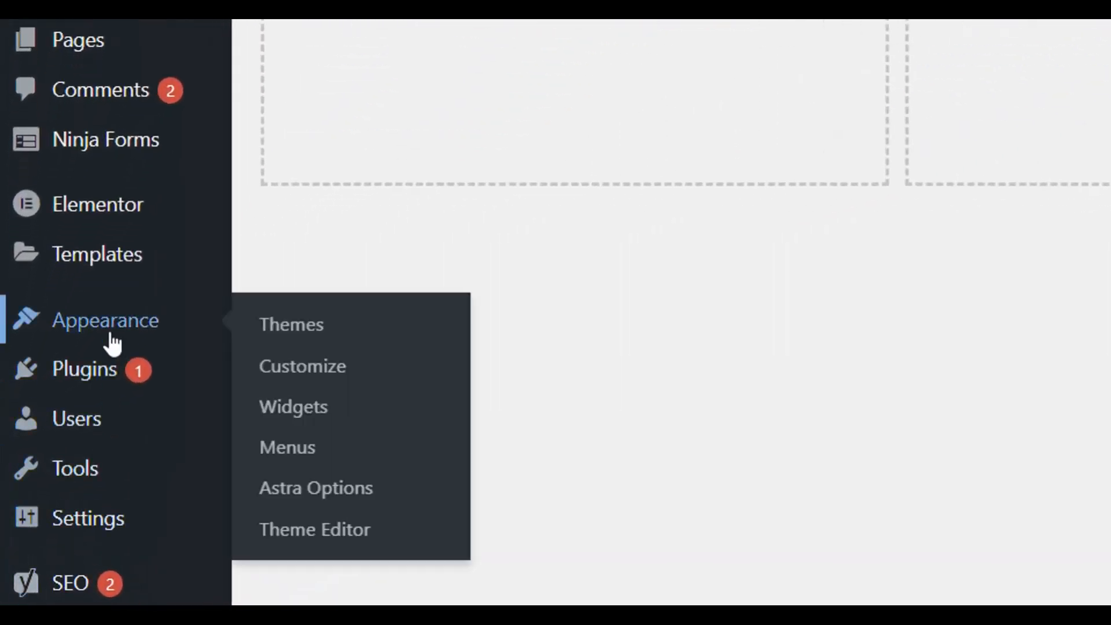
In Astra's Site Identity settings, choose the Journey Signal image as site logo.
click(350, 340)
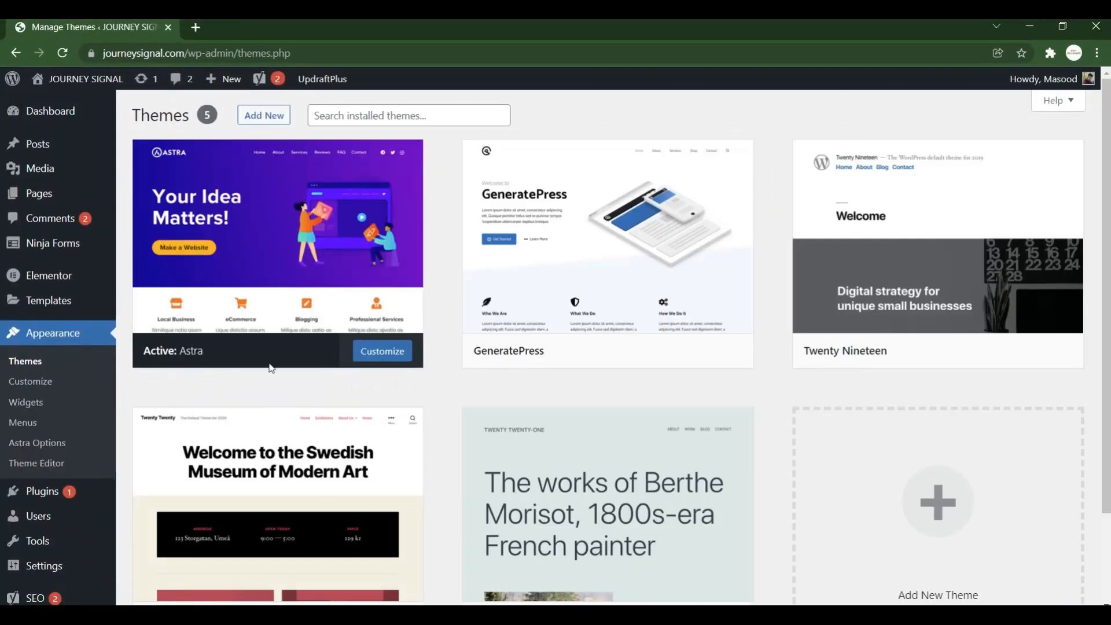
click(382, 350)
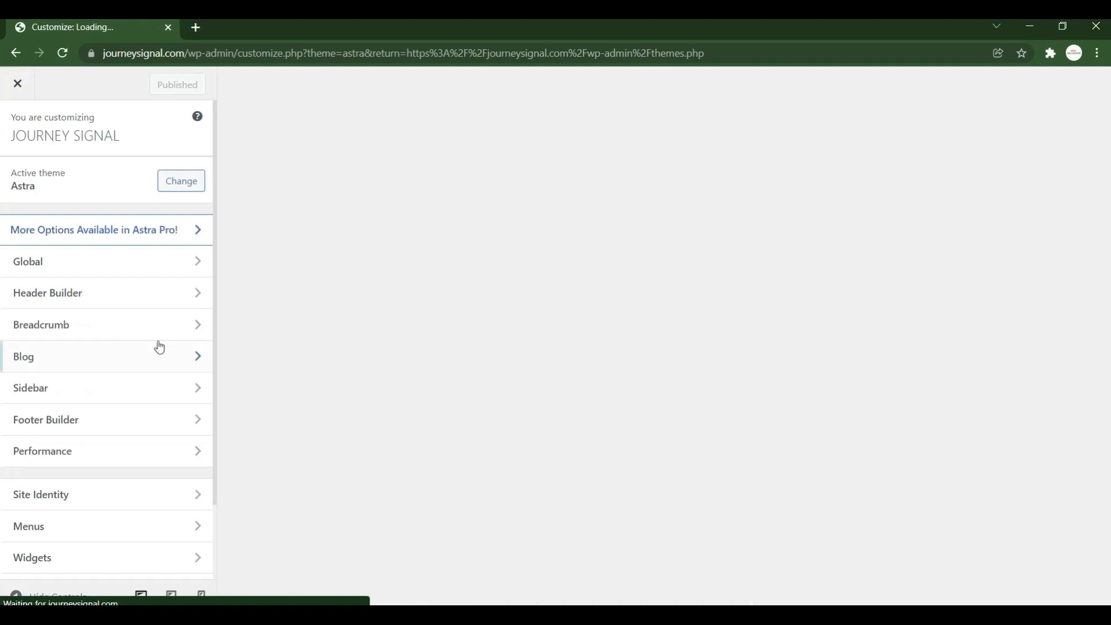
click(59, 503)
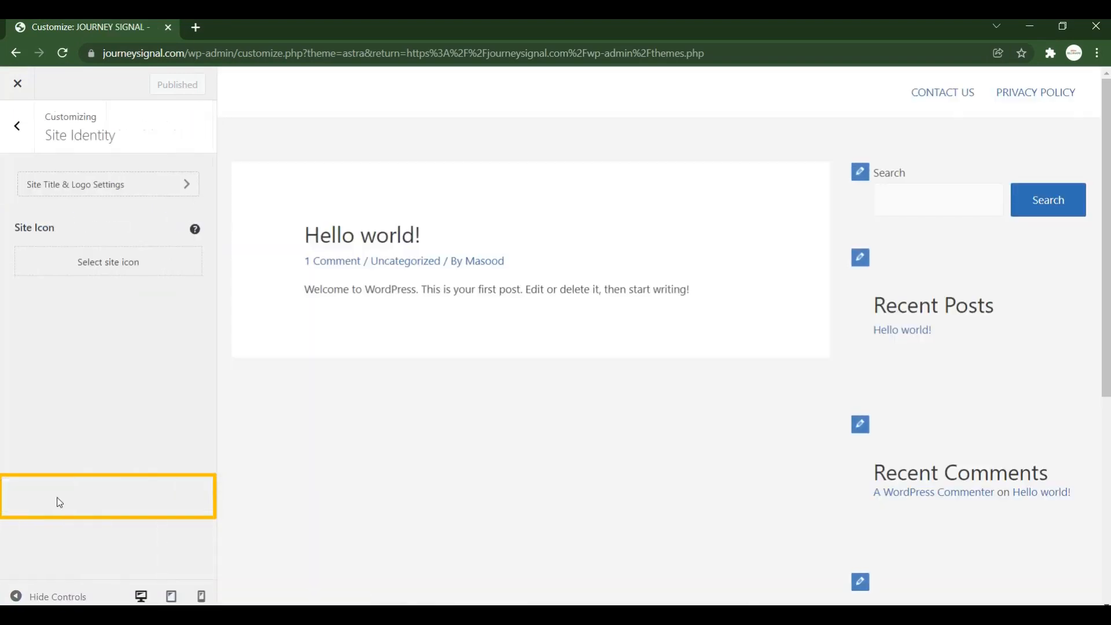
click(79, 192)
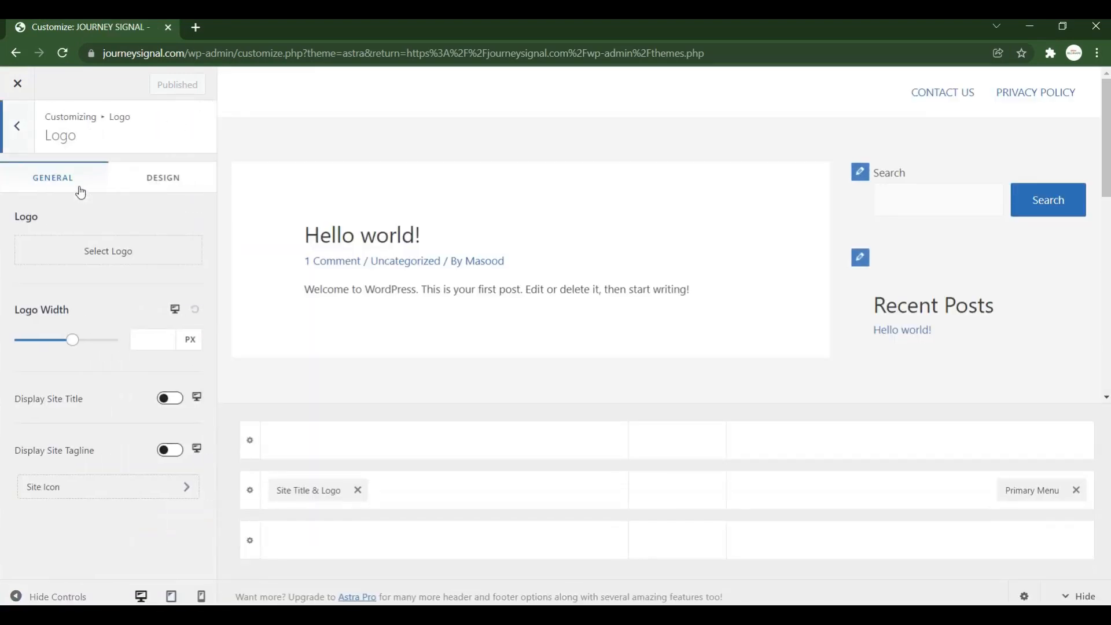
click(93, 255)
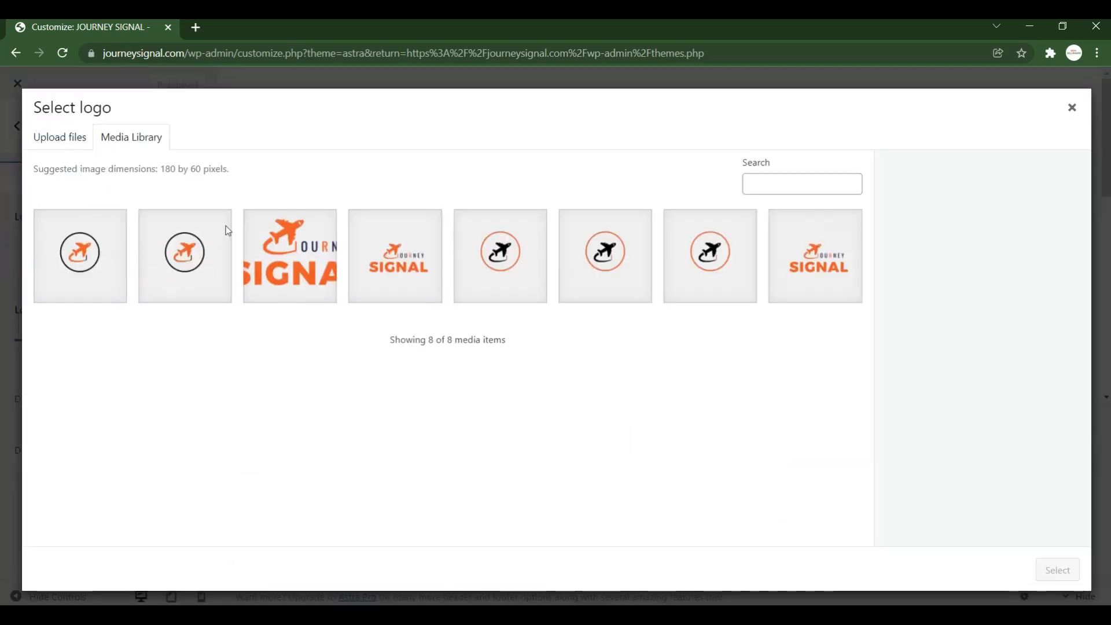
click(838, 277)
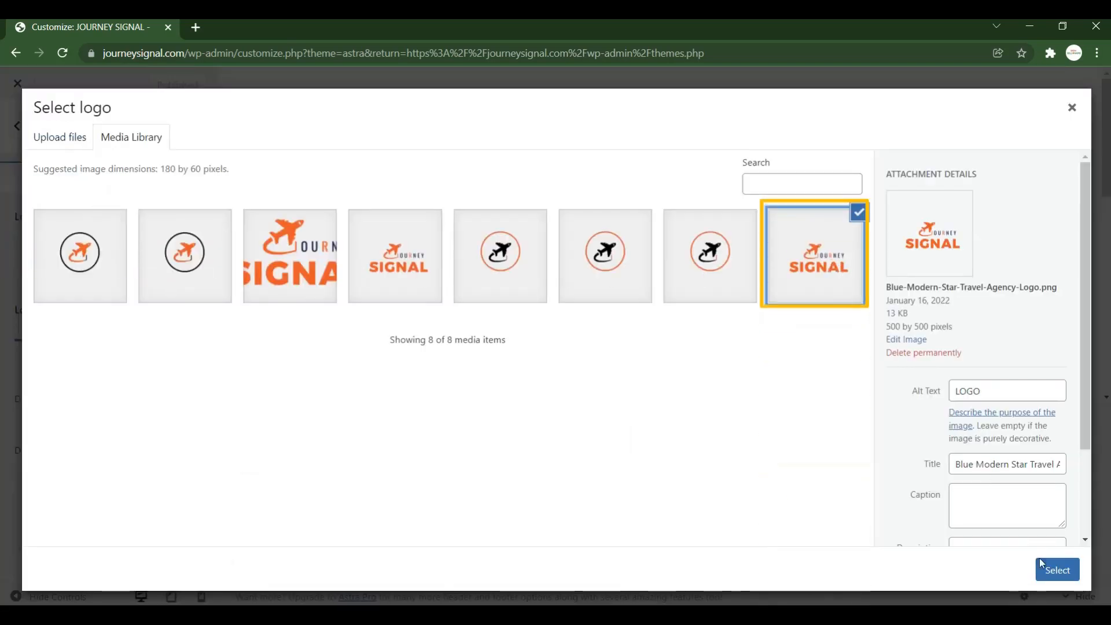
click(1056, 570)
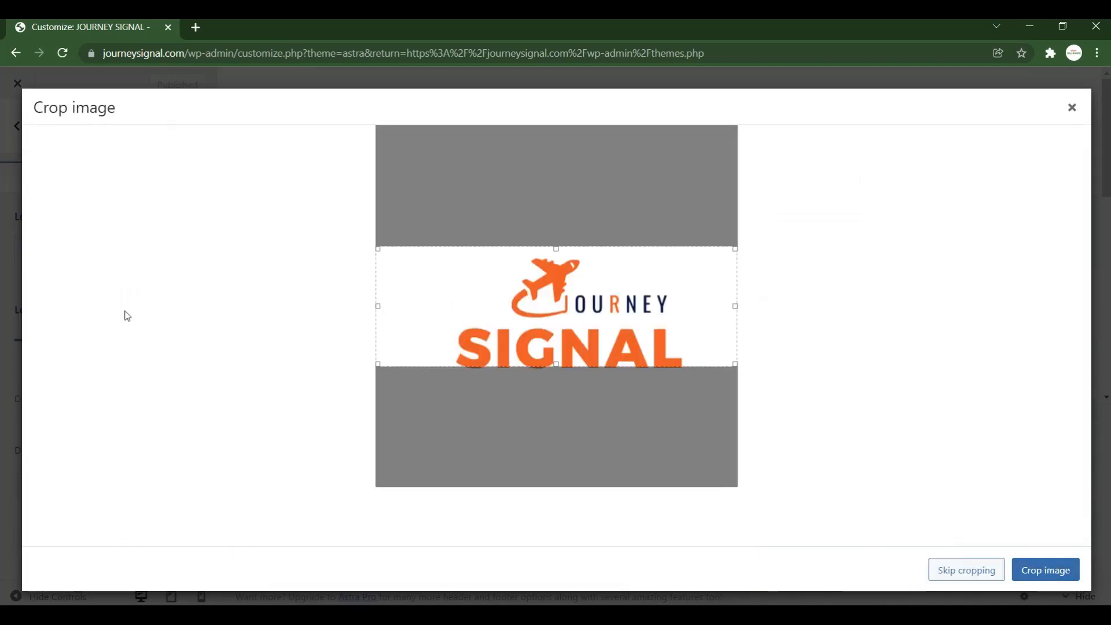
Adjust the crop area tightly around the logo and apply the crop.
drag(554, 365, 580, 492)
drag(558, 249, 556, 125)
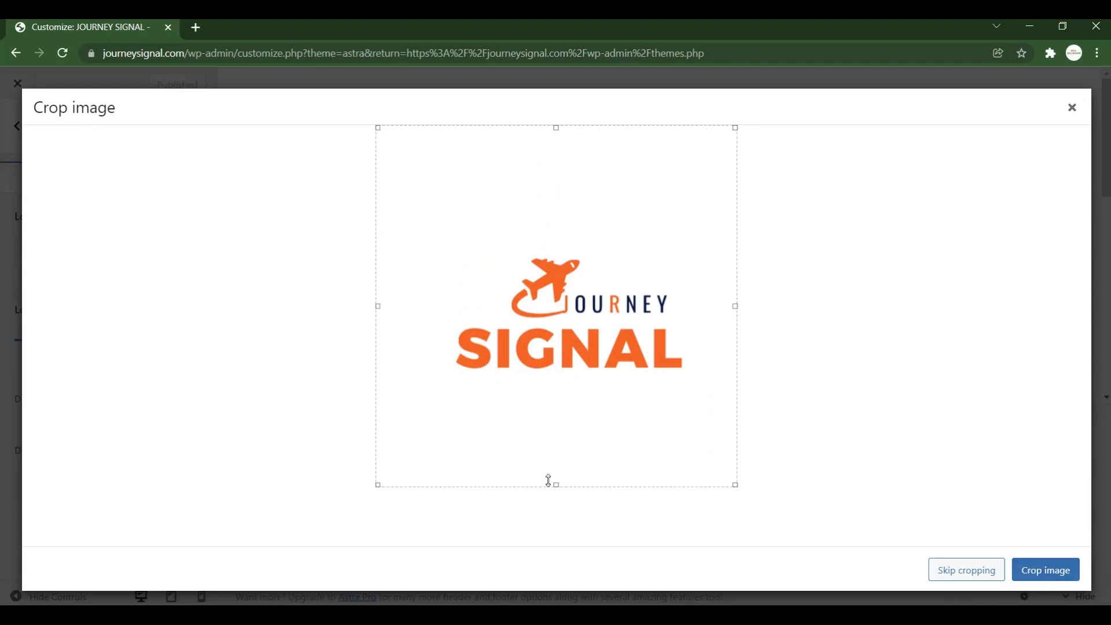
drag(556, 485, 555, 385)
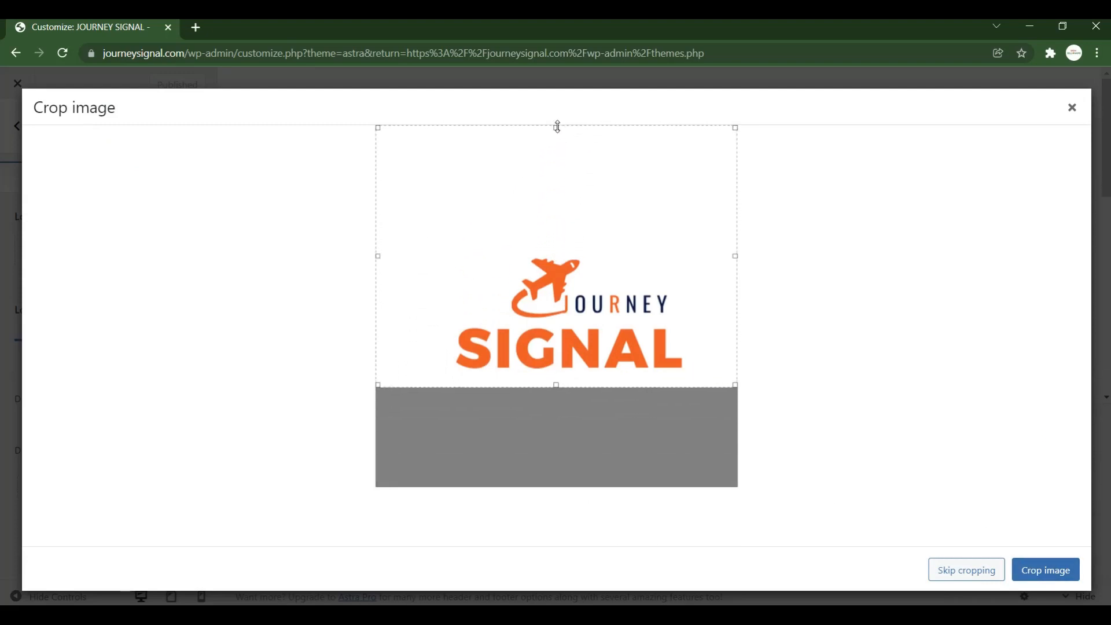
drag(555, 126, 563, 239)
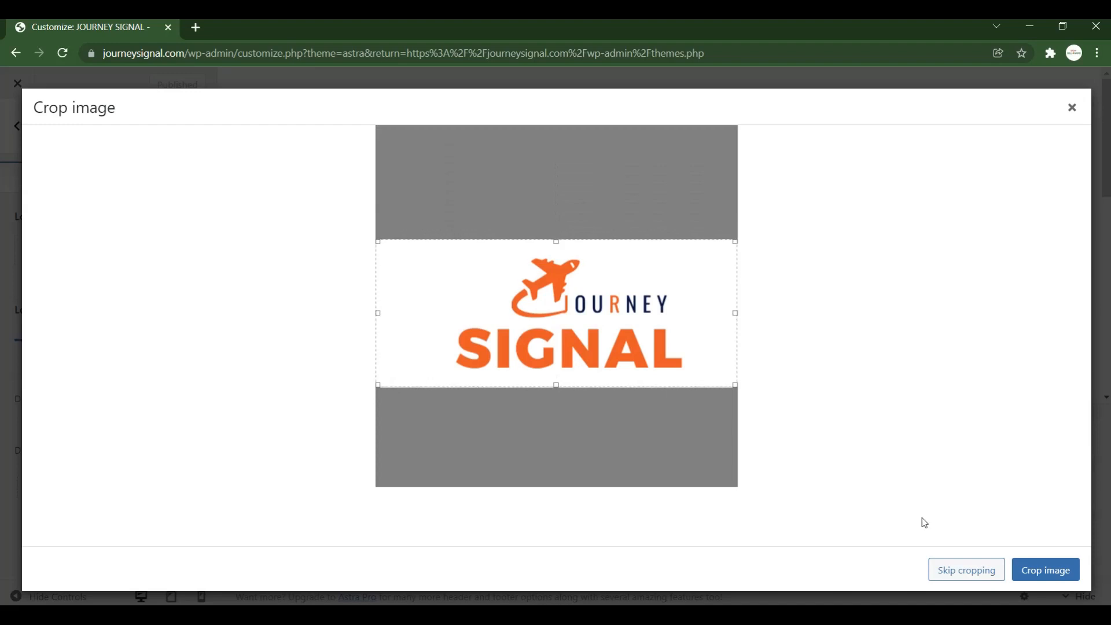
click(1027, 574)
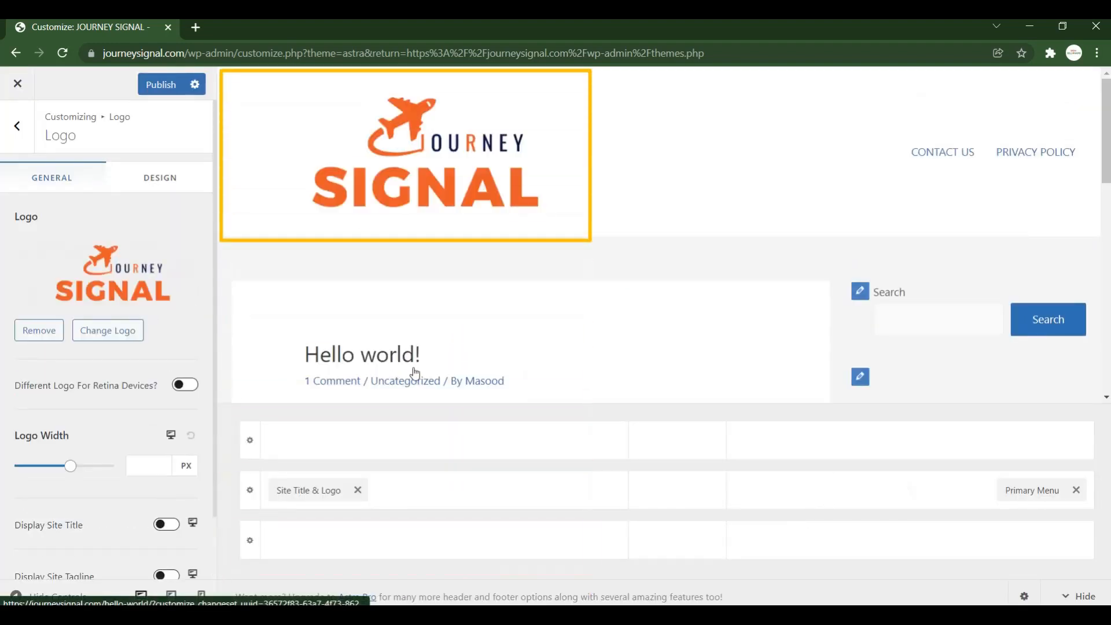
scroll(100, 276, down, 1)
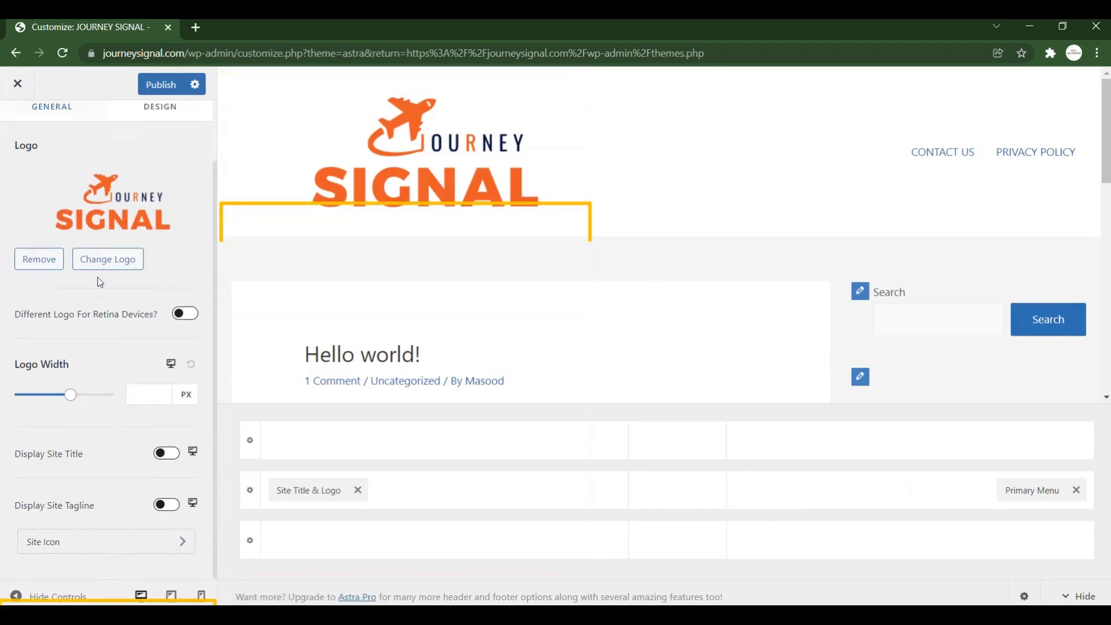
scroll(79, 543, up, 1)
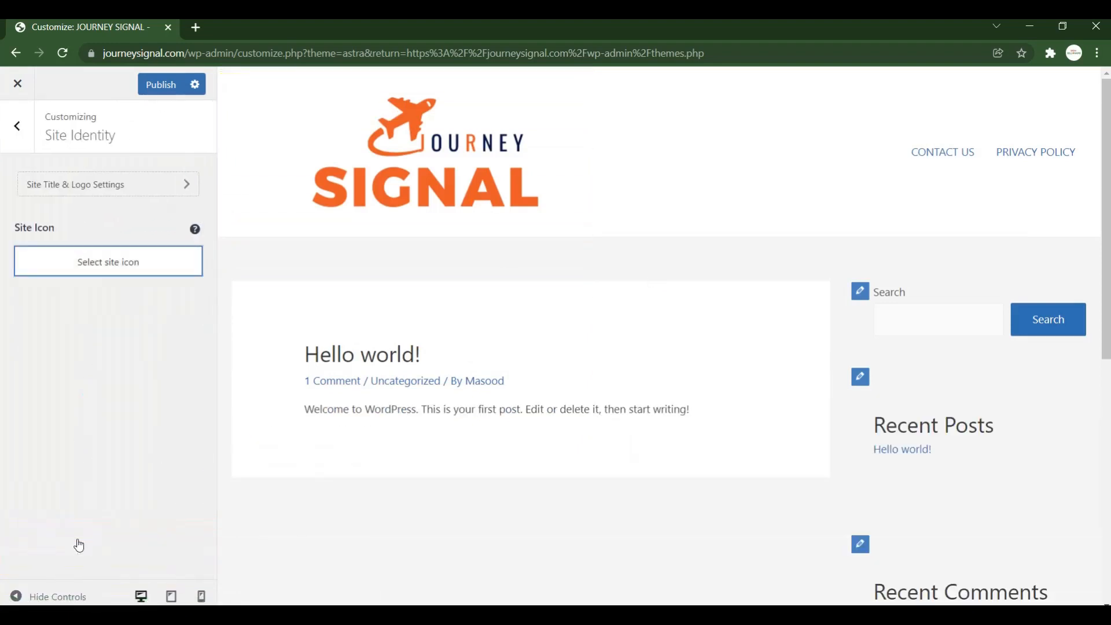
Use the circular plane image as the site icon and publish the customizer changes.
click(95, 264)
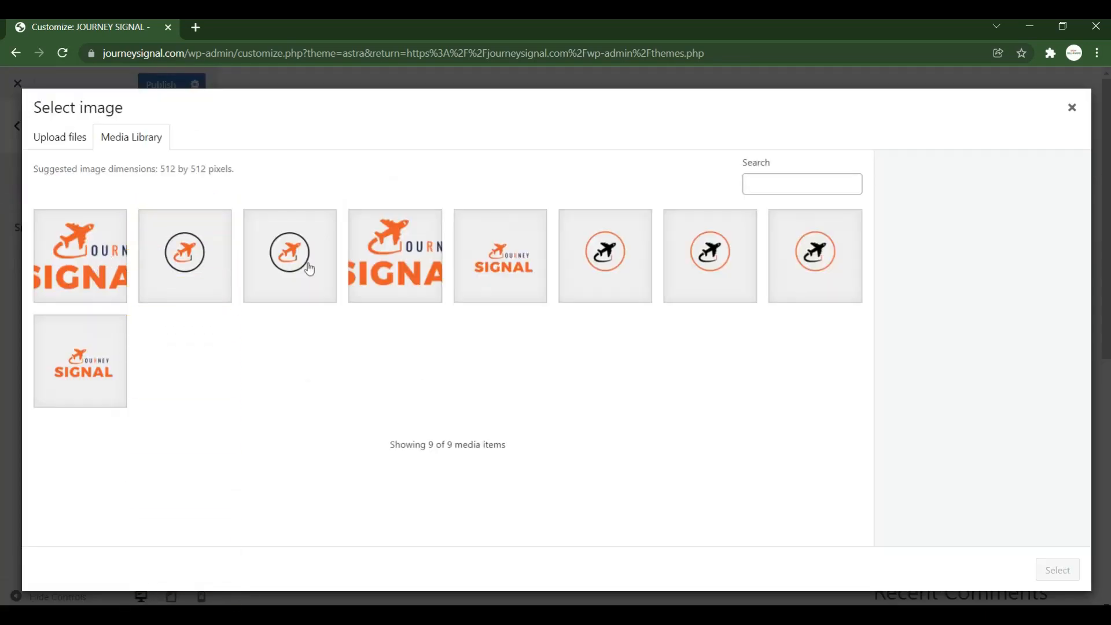
click(634, 295)
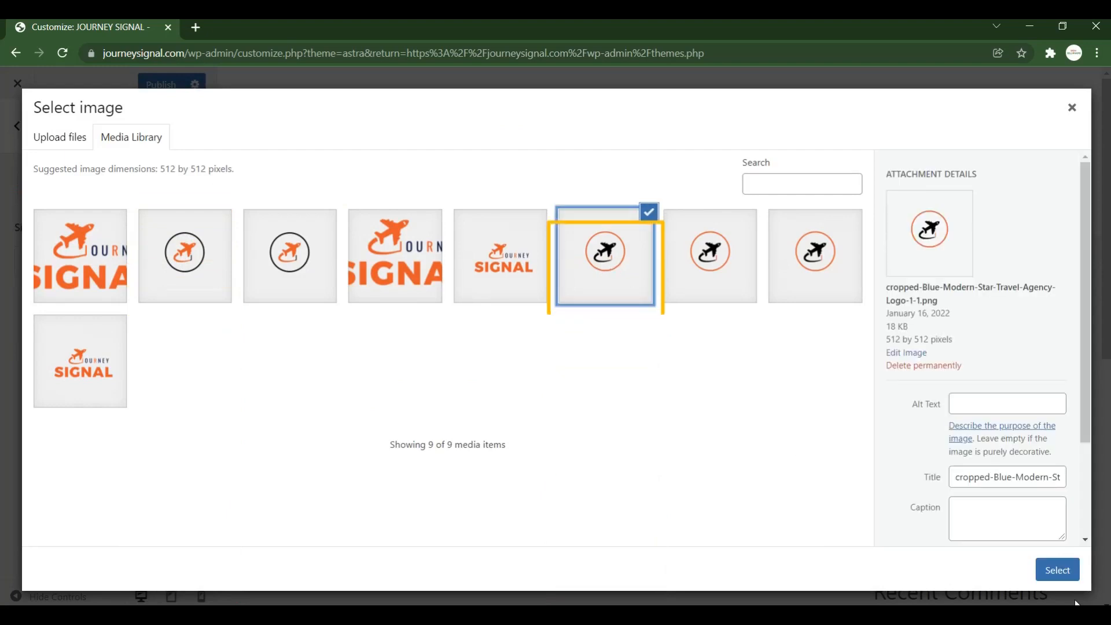
click(1059, 571)
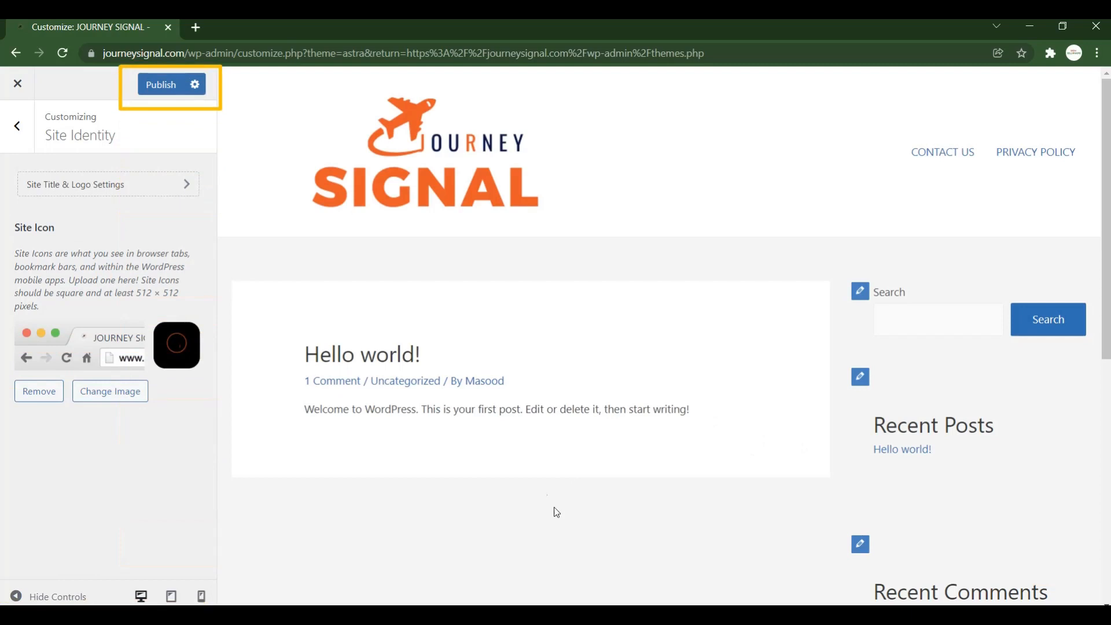
click(173, 88)
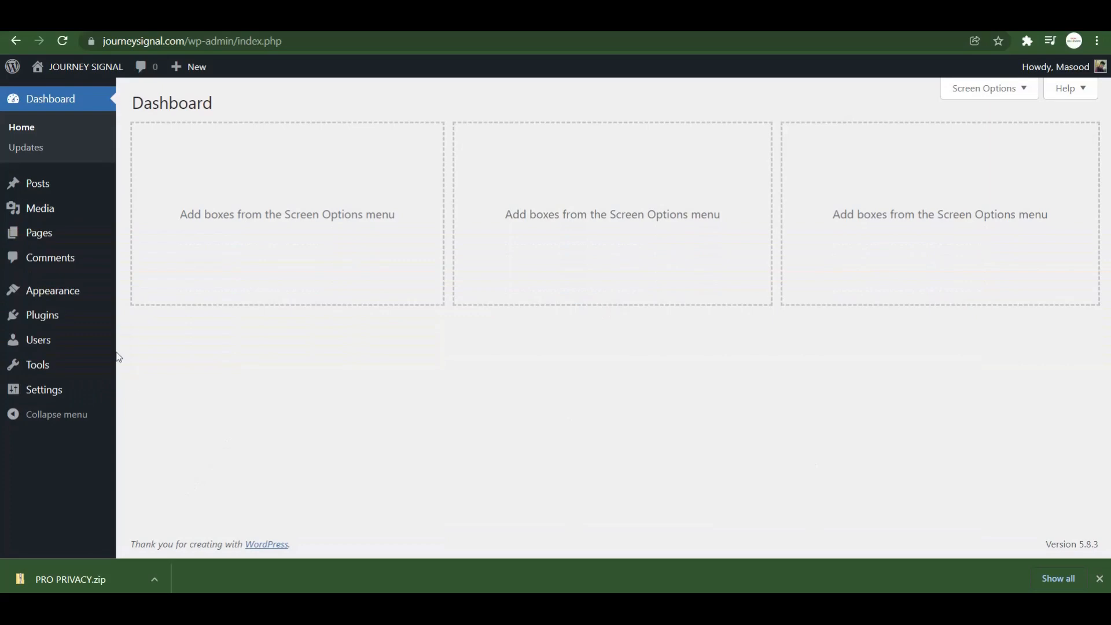
Search plugins for 'wordfence', then install and activate Wordfence Security.
mouse_move(27, 320)
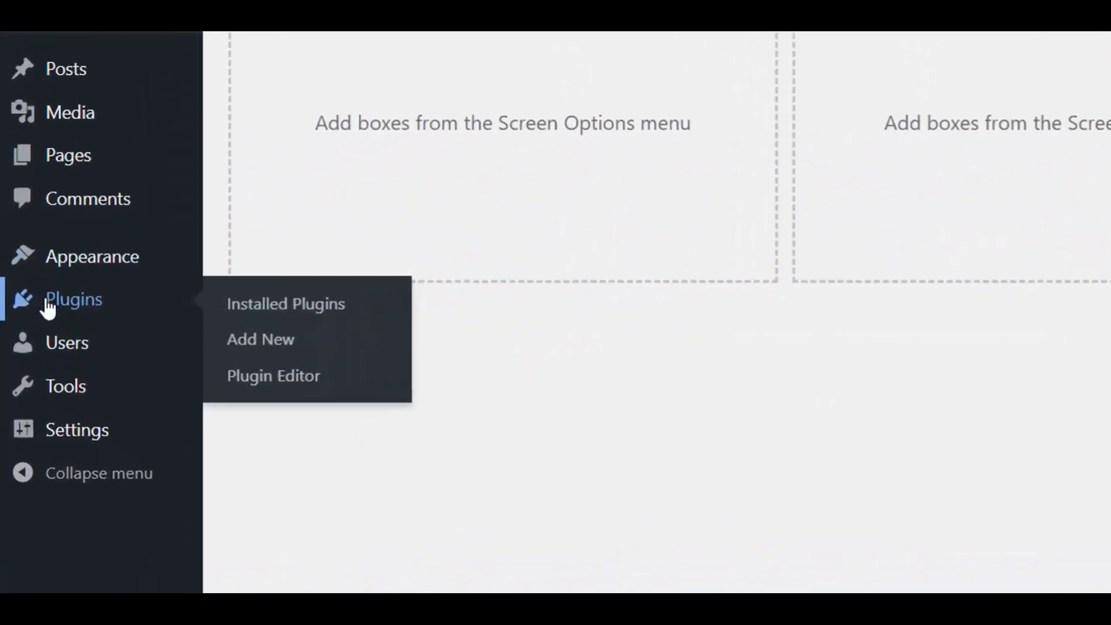
click(265, 341)
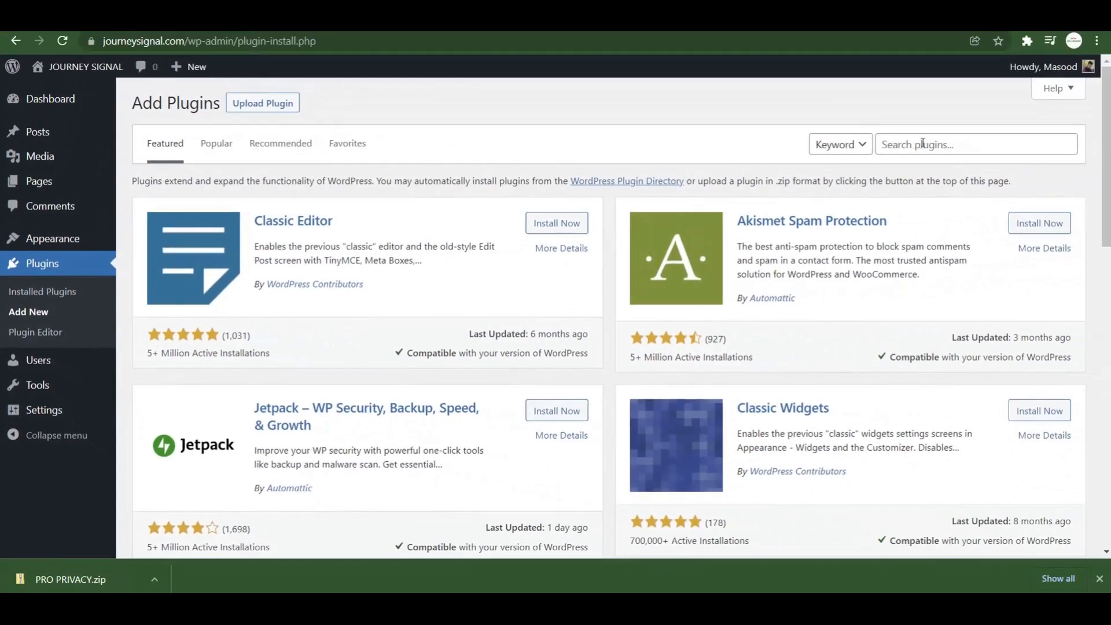
click(922, 143)
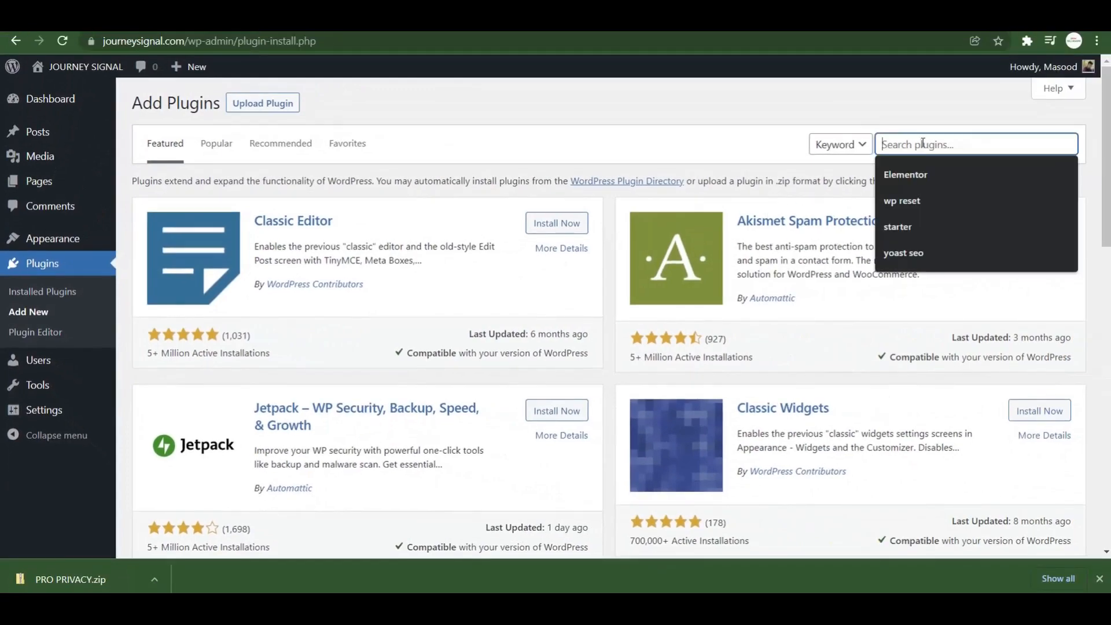
text(wordfence)
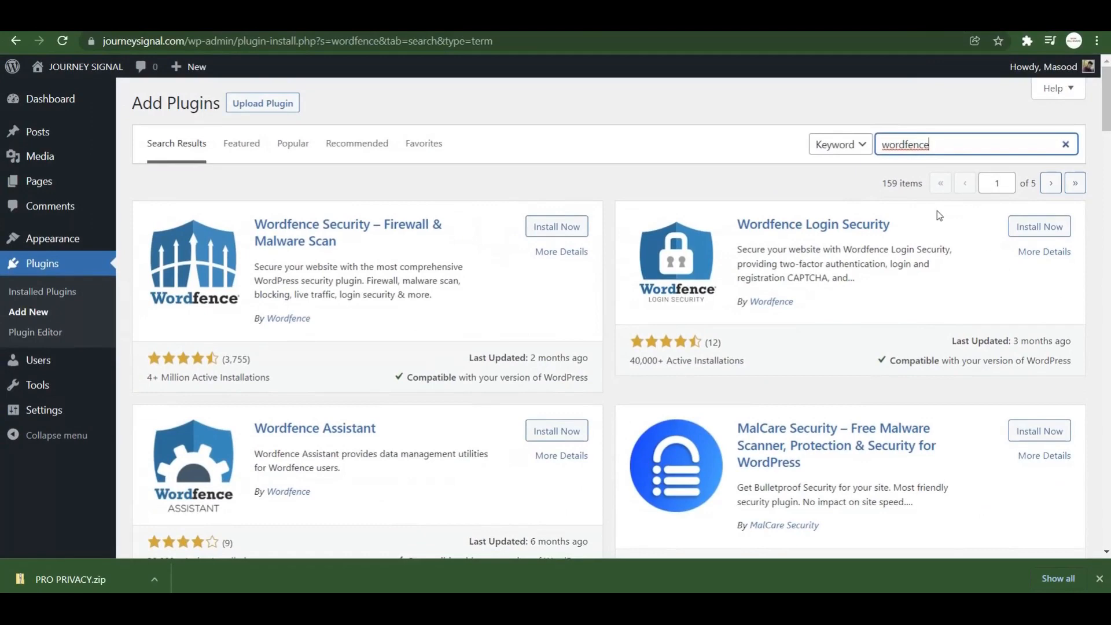
click(542, 229)
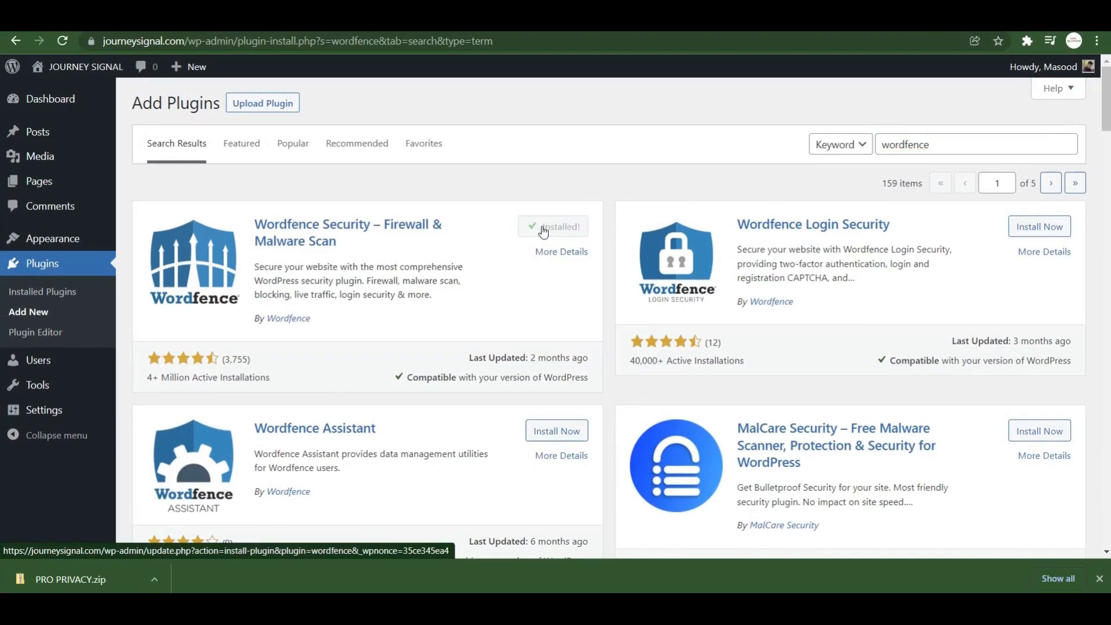
click(561, 229)
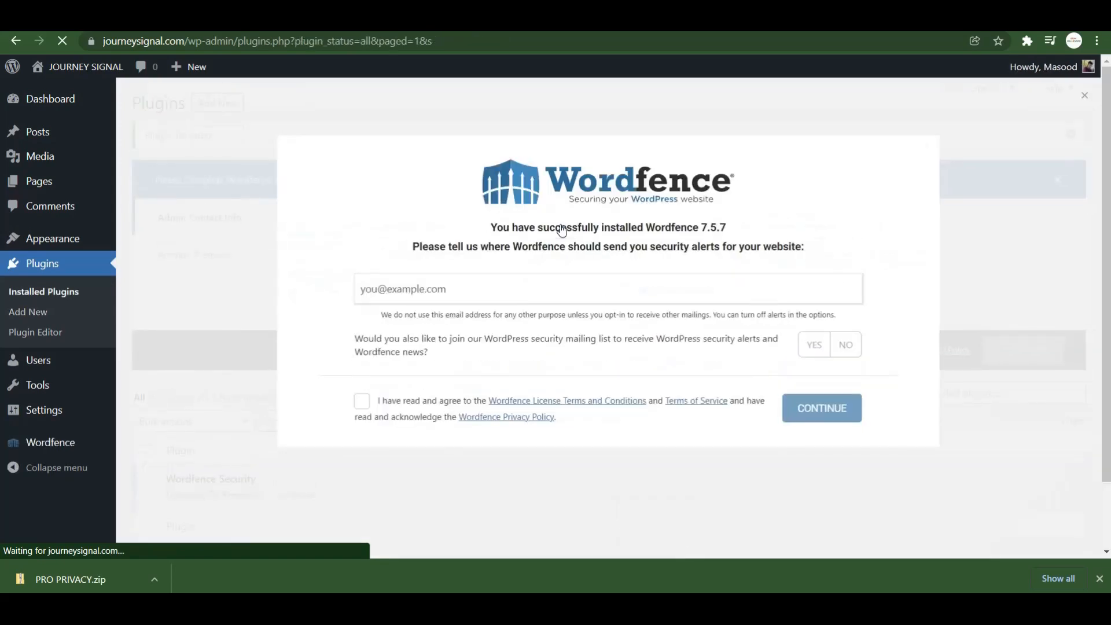
Give Wordfence your alert e-mail, accept its terms, skip the mailing list and premium key.
click(625, 293)
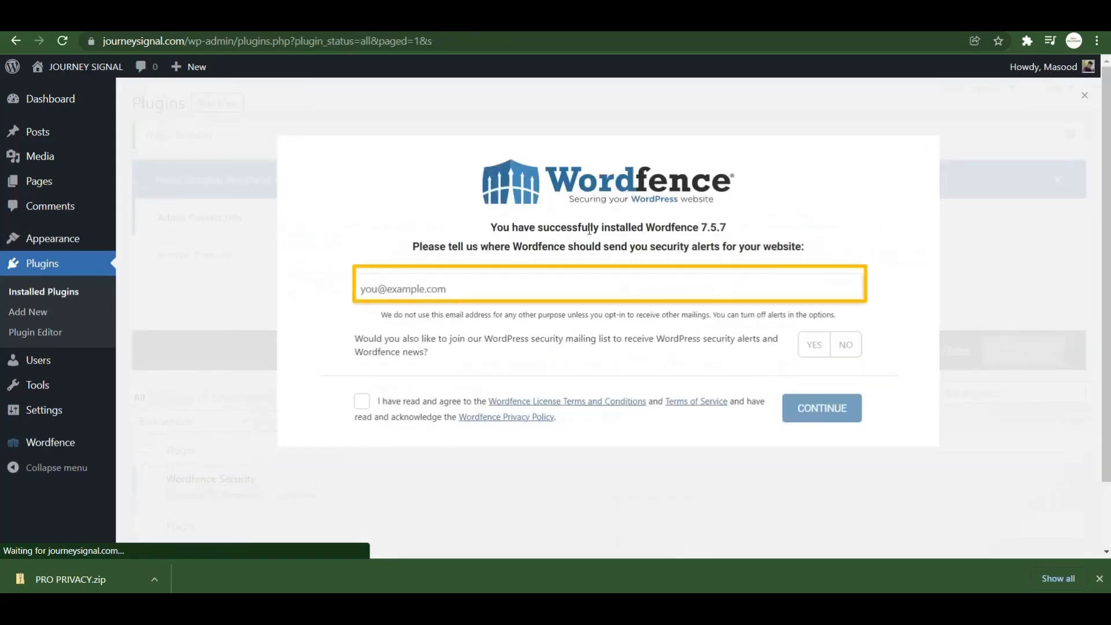
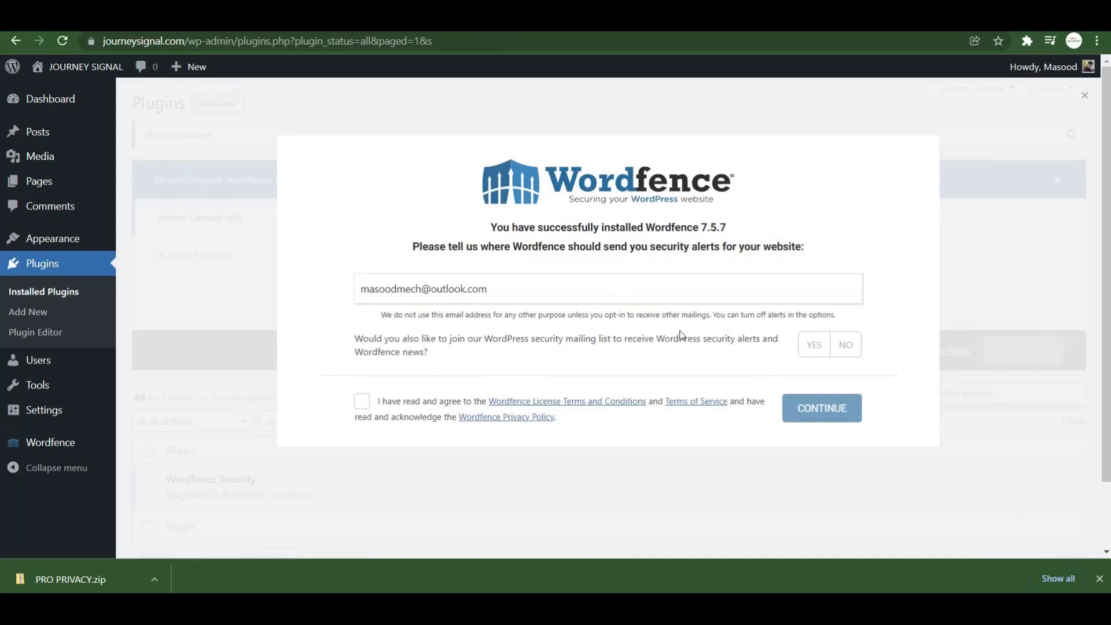
click(366, 403)
click(844, 350)
click(829, 409)
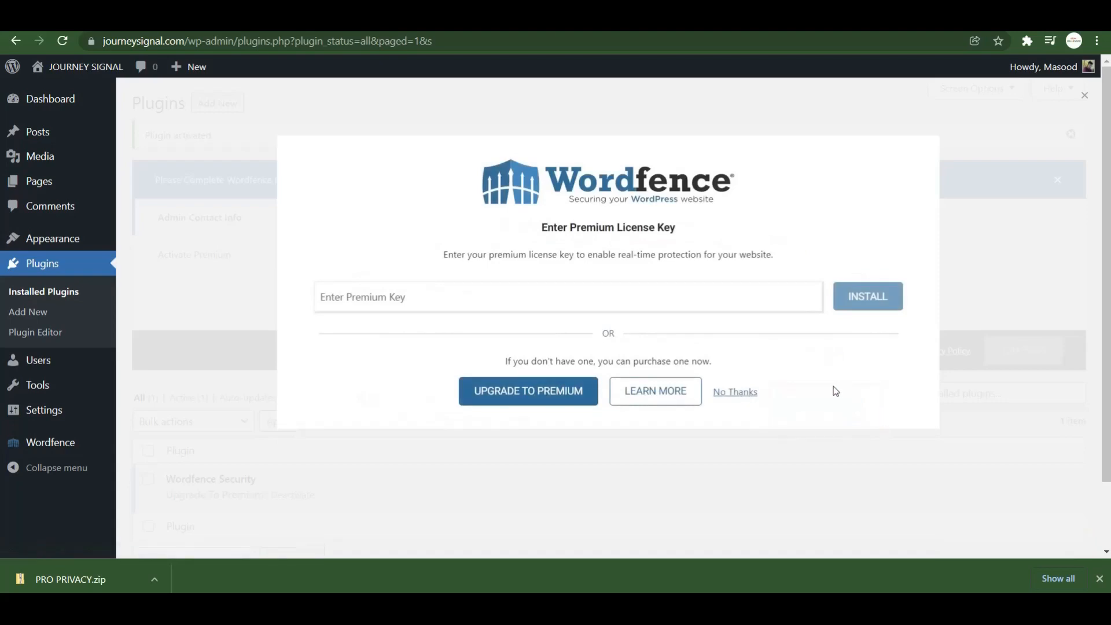
click(734, 393)
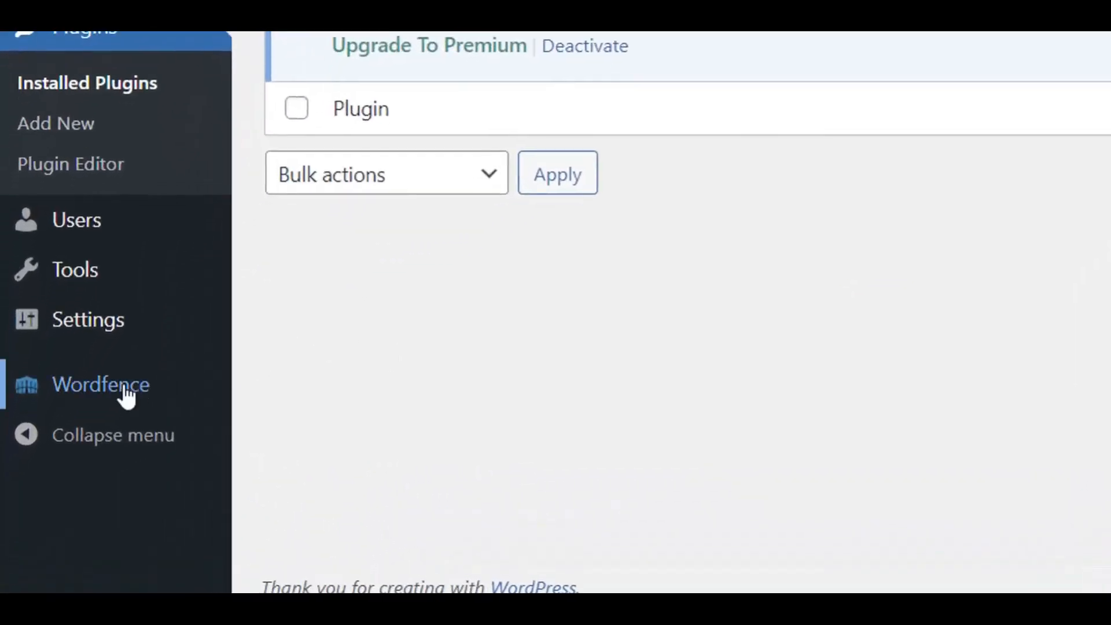
From the Wordfence dashboard, download a .htaccess backup and apply the firewall optimization.
mouse_move(121, 398)
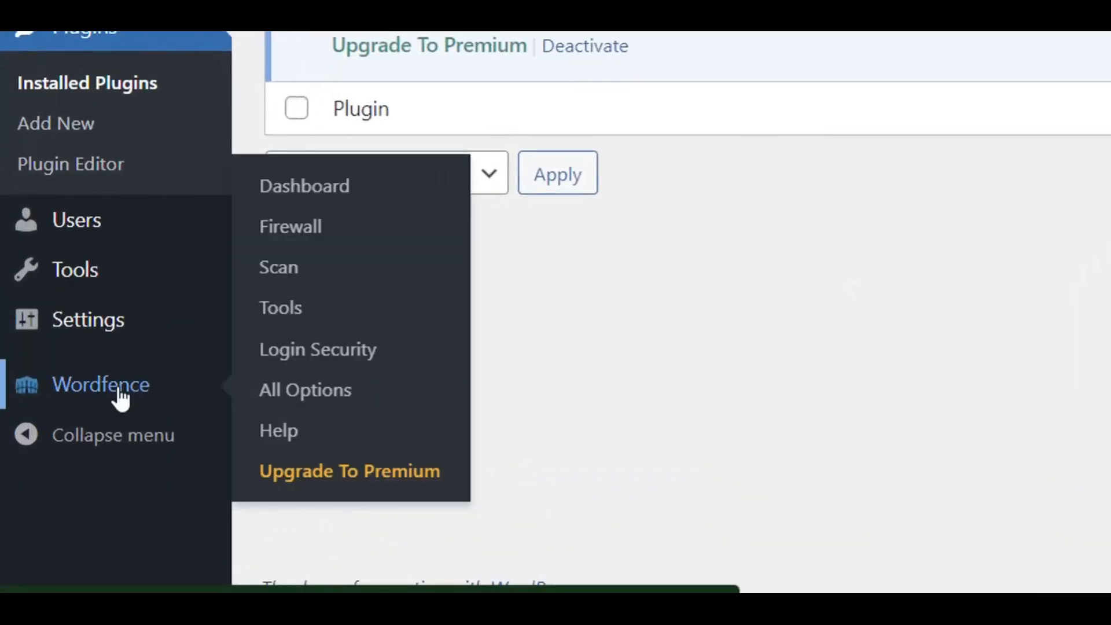
click(120, 398)
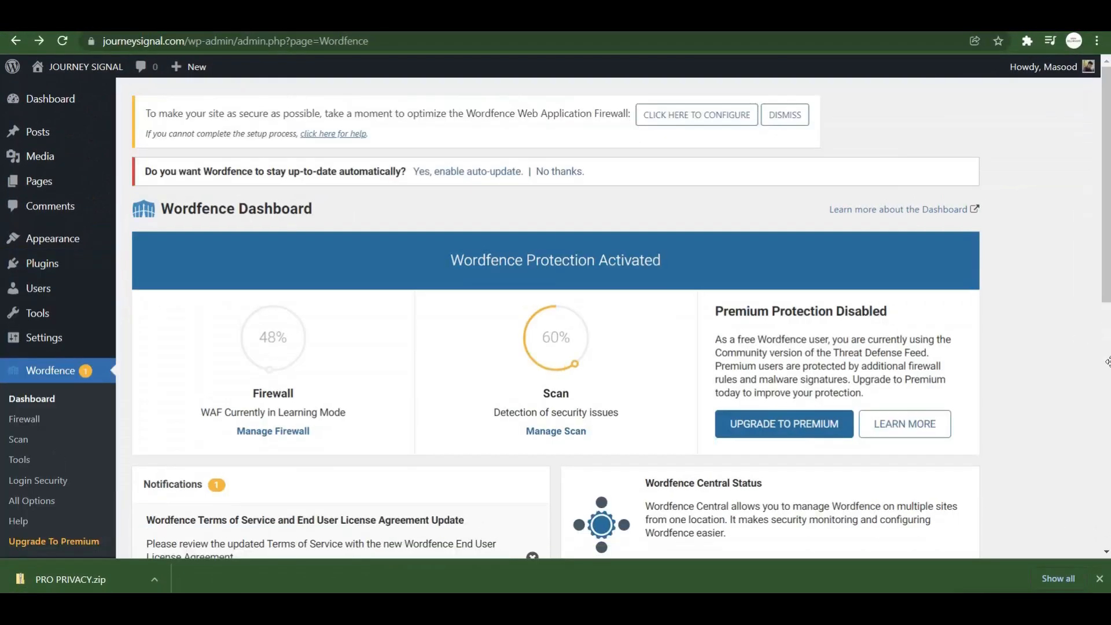
click(697, 114)
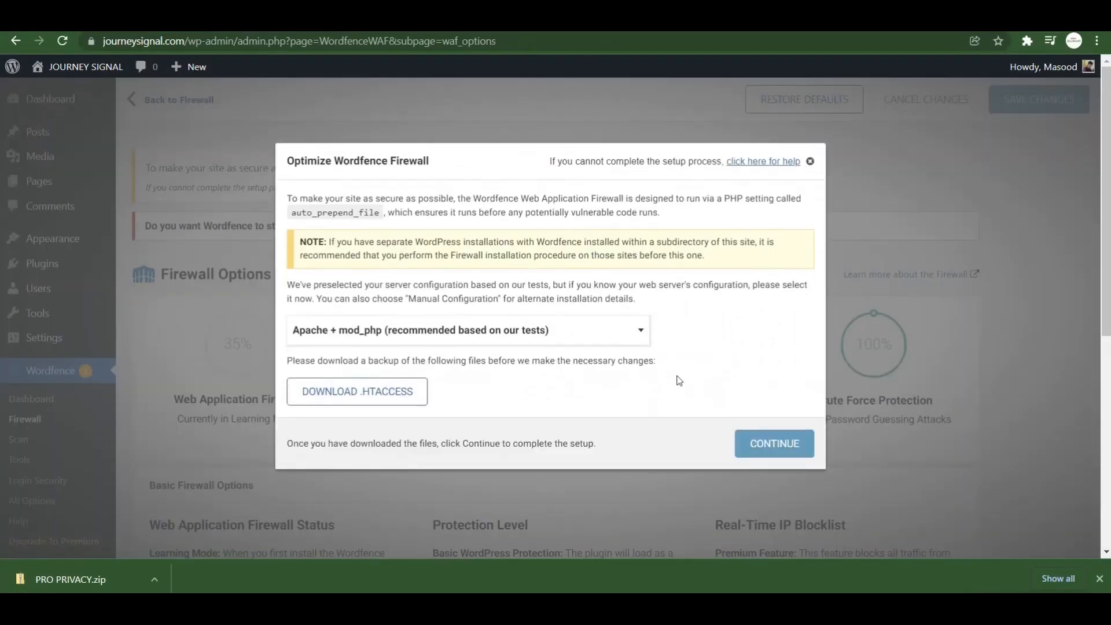
click(369, 394)
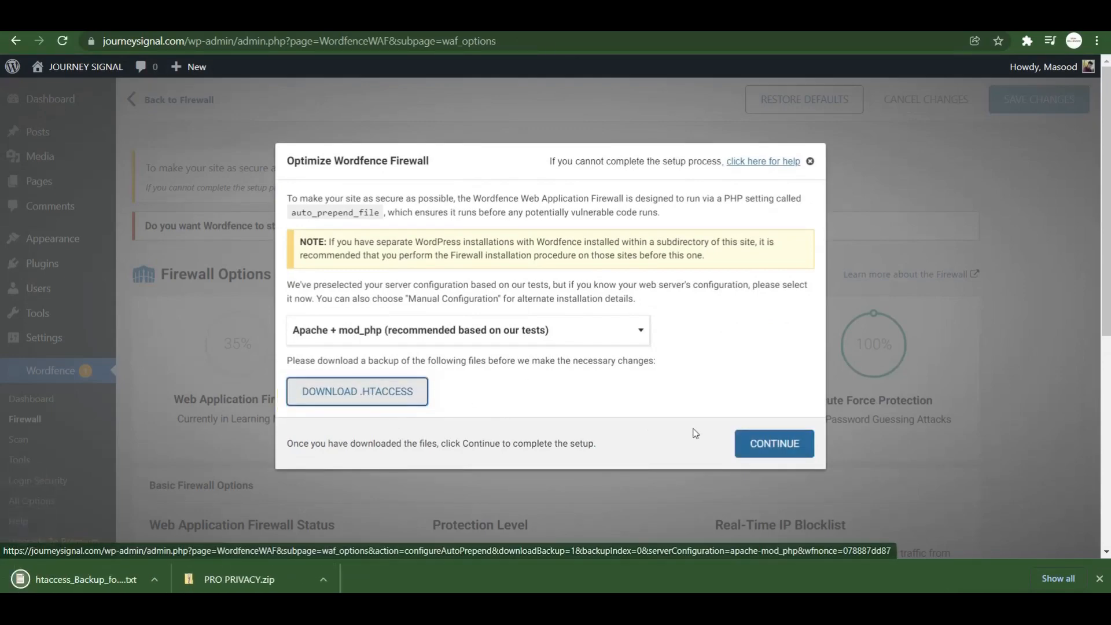
click(767, 452)
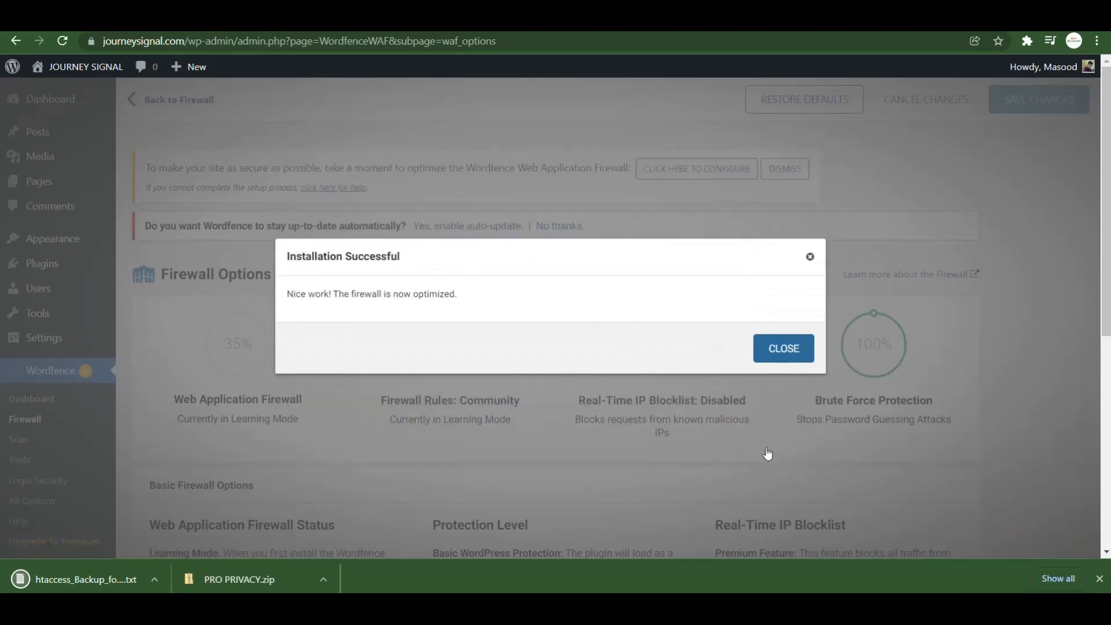
click(785, 348)
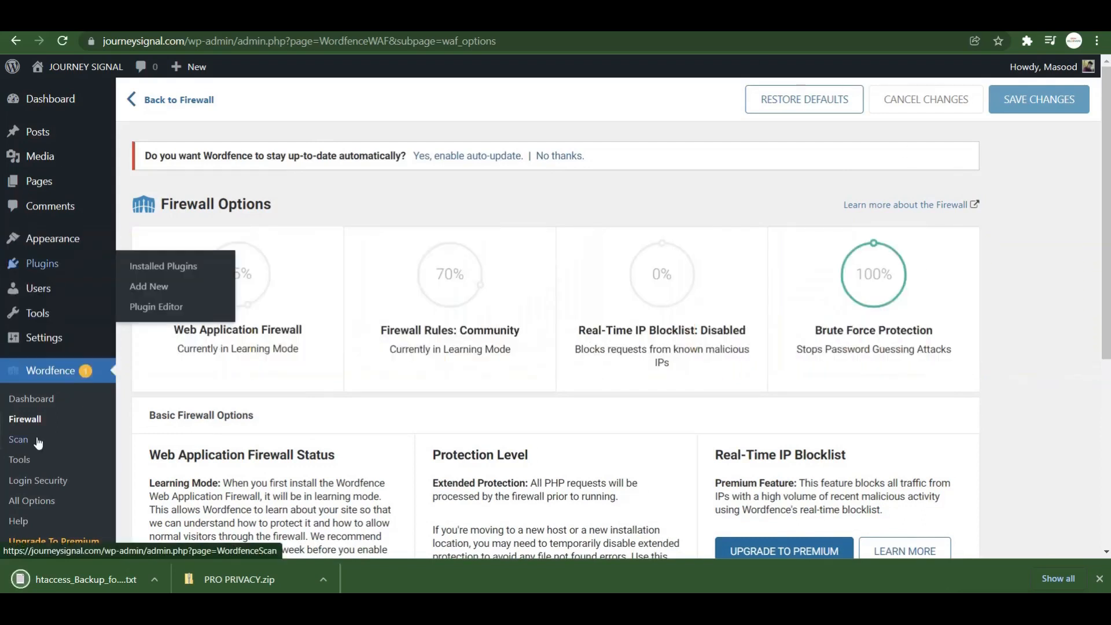
mouse_move(43, 265)
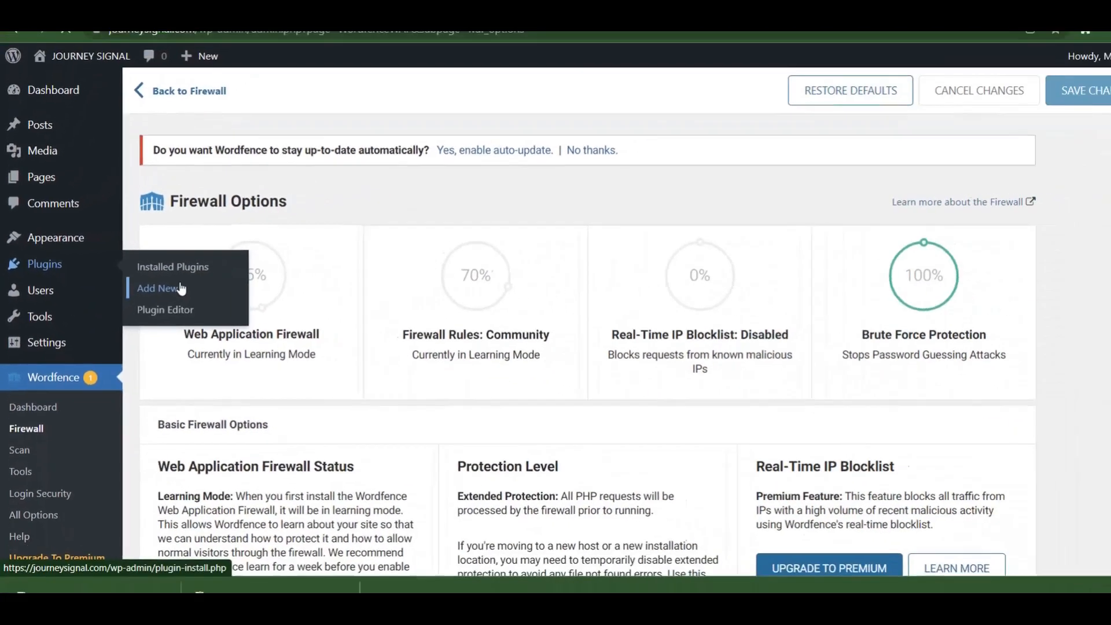
Install and activate UpdraftPlus via an 'updraft' search, then open its backup page, dismissing the tip.
click(343, 319)
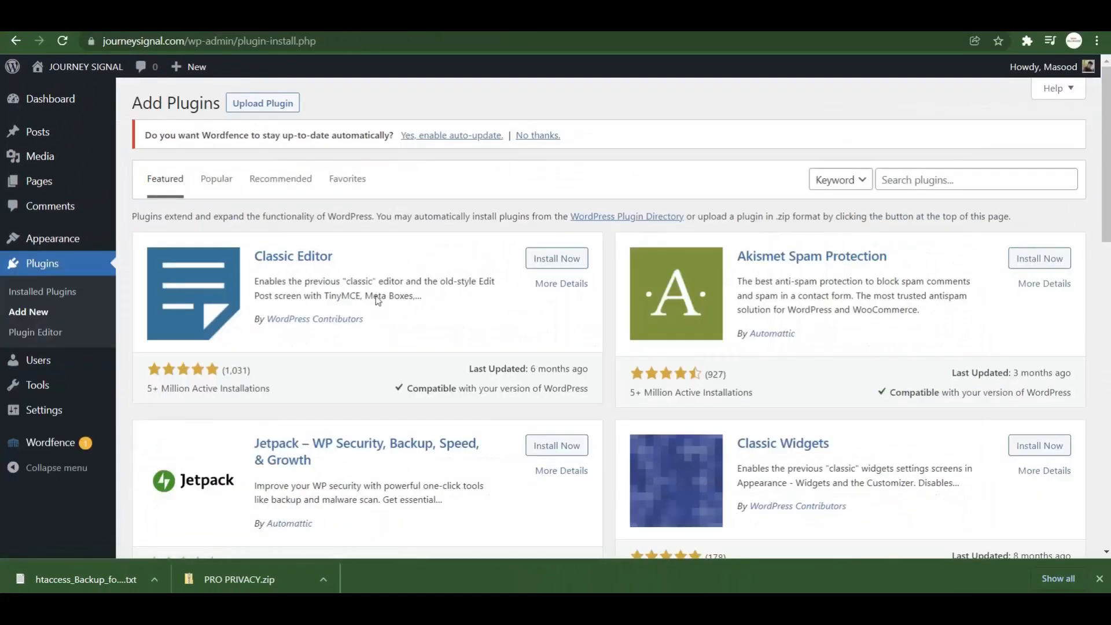
click(953, 178)
text(up)
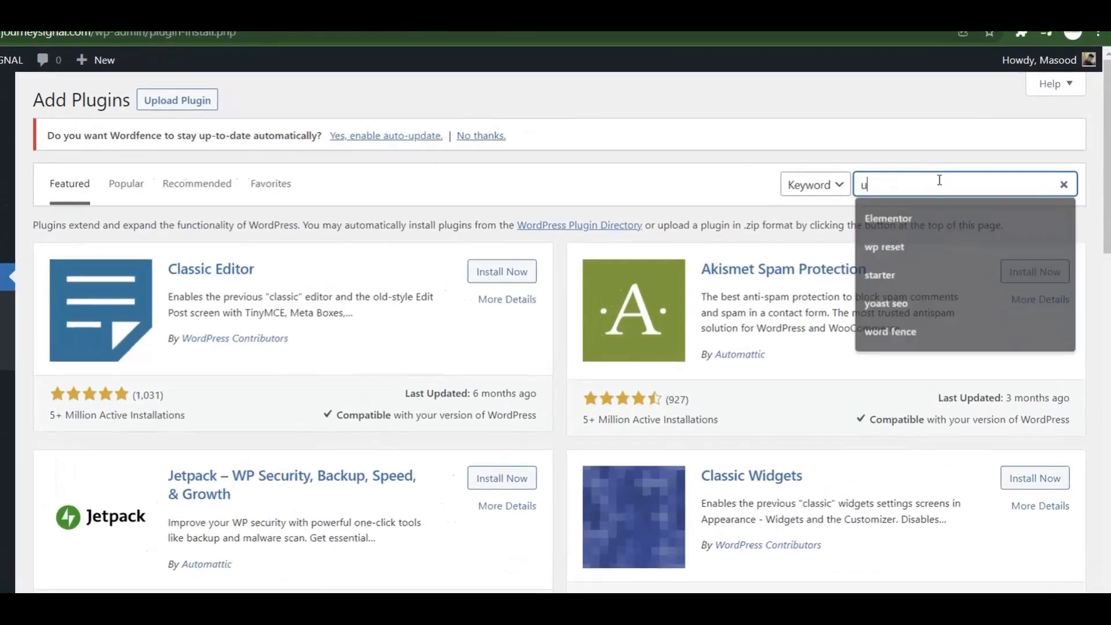
text(draft)
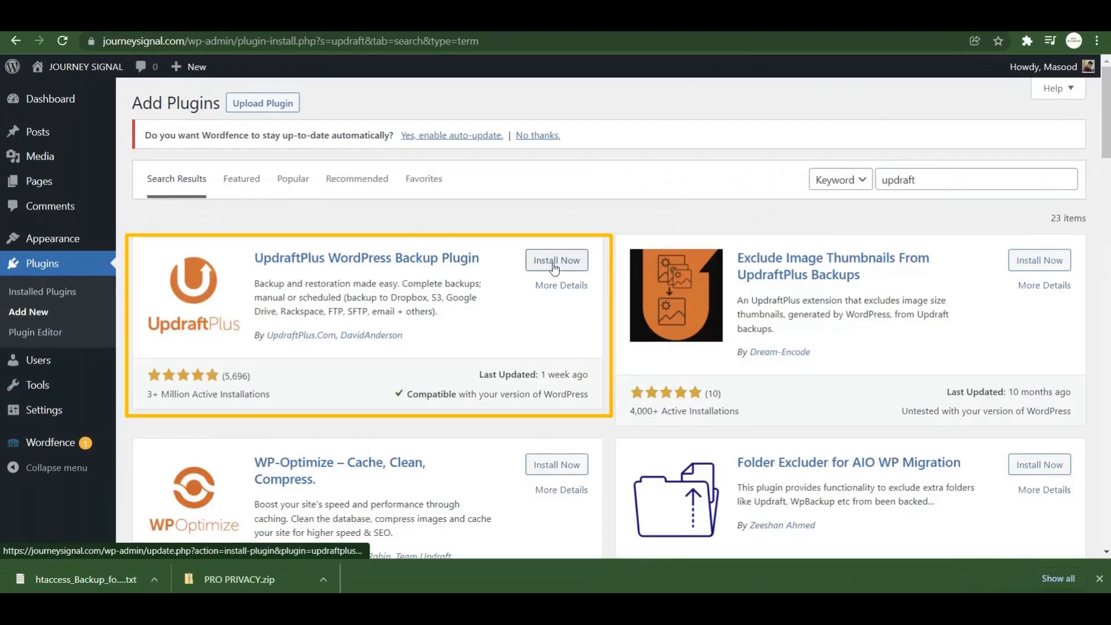
click(554, 265)
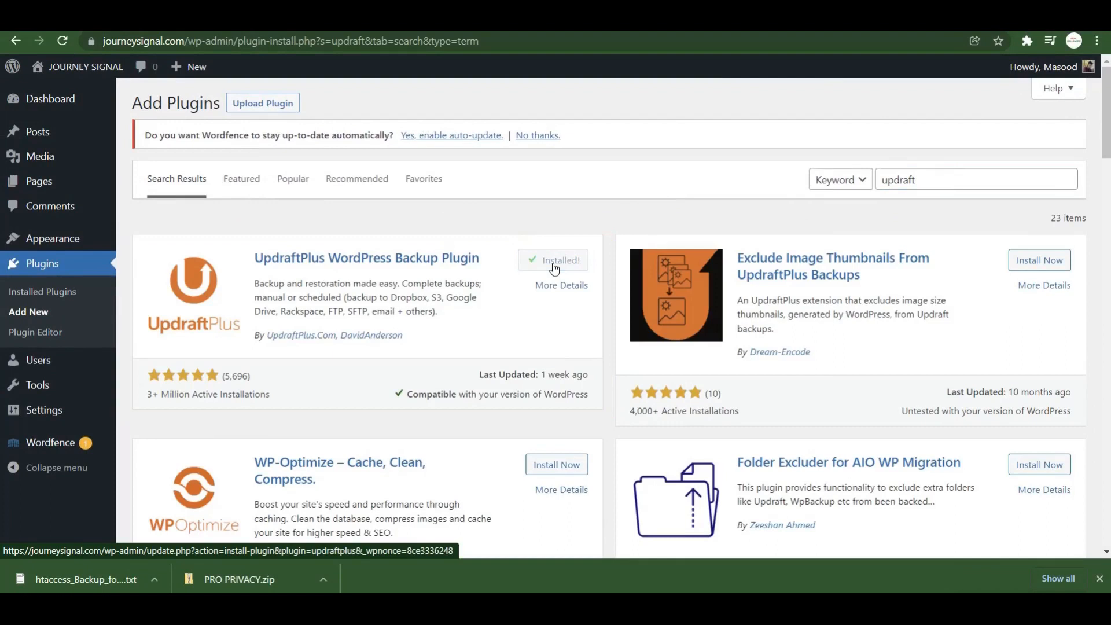
click(554, 265)
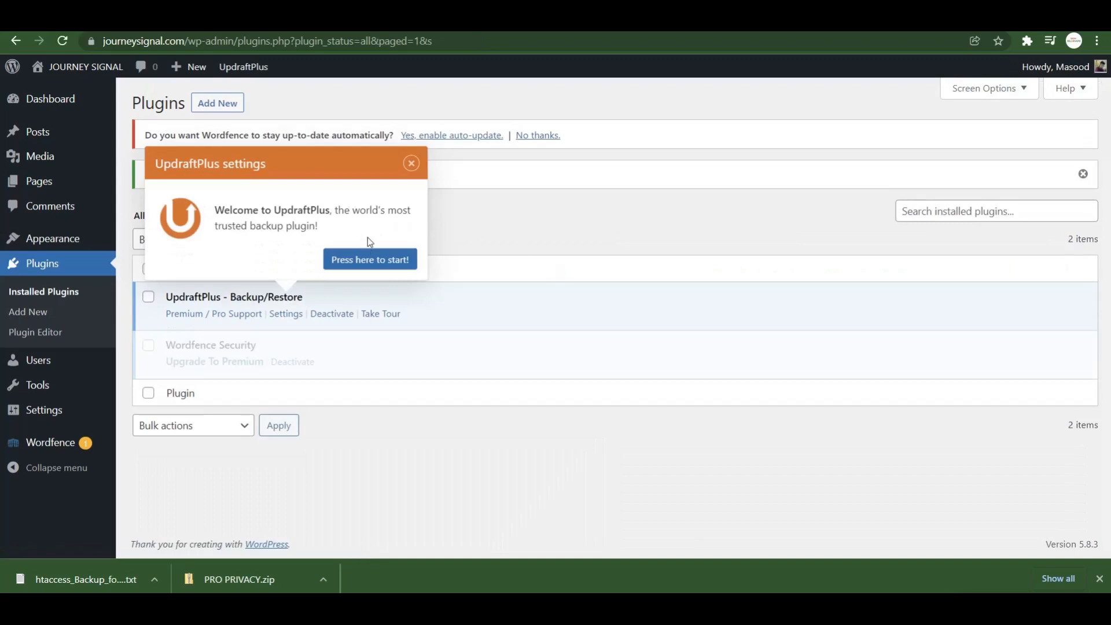
click(366, 259)
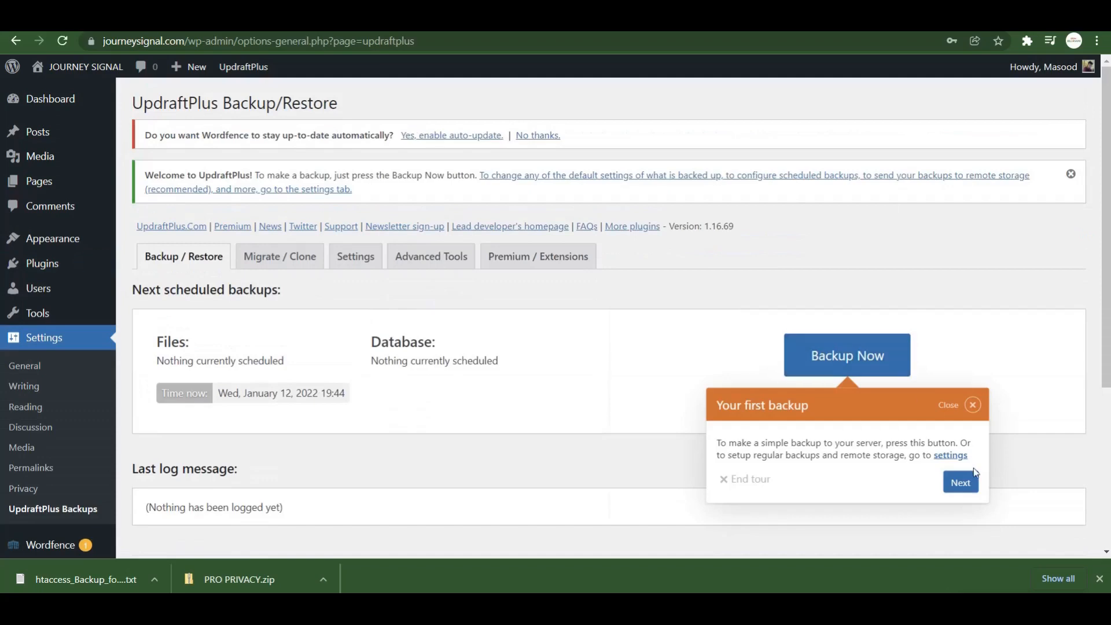
click(972, 405)
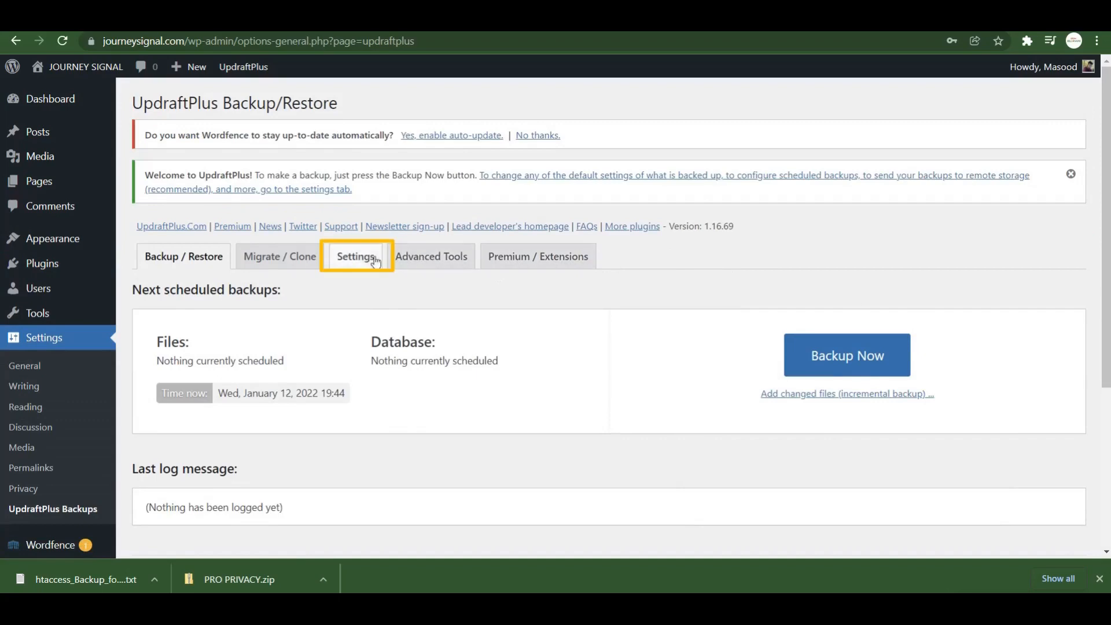
In UpdraftPlus settings, schedule both file and database backups to run Weekly.
click(352, 266)
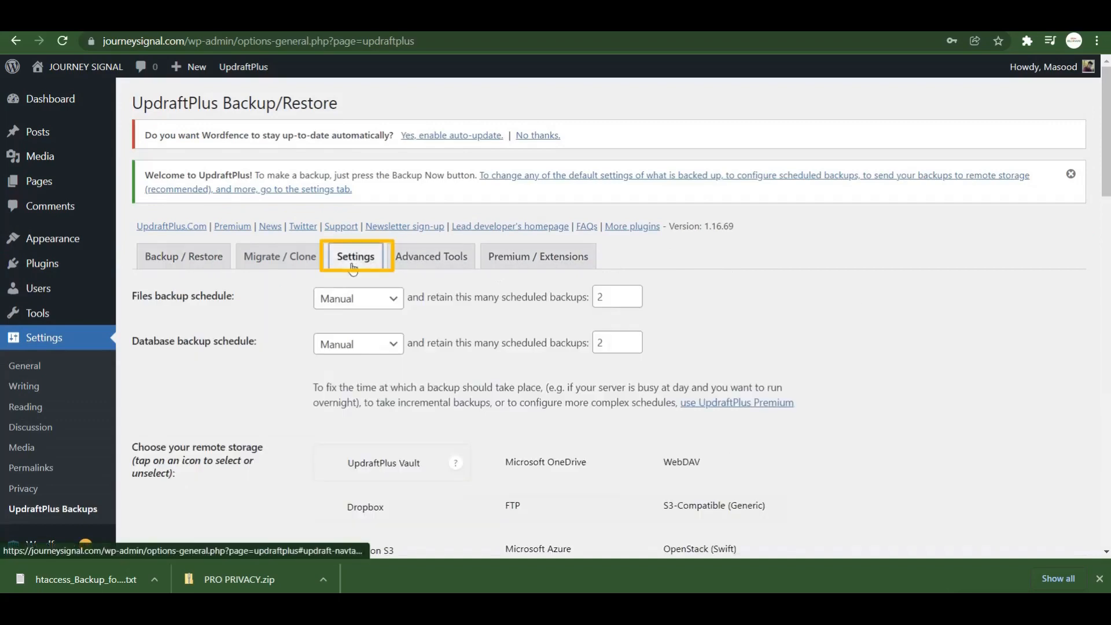
click(345, 299)
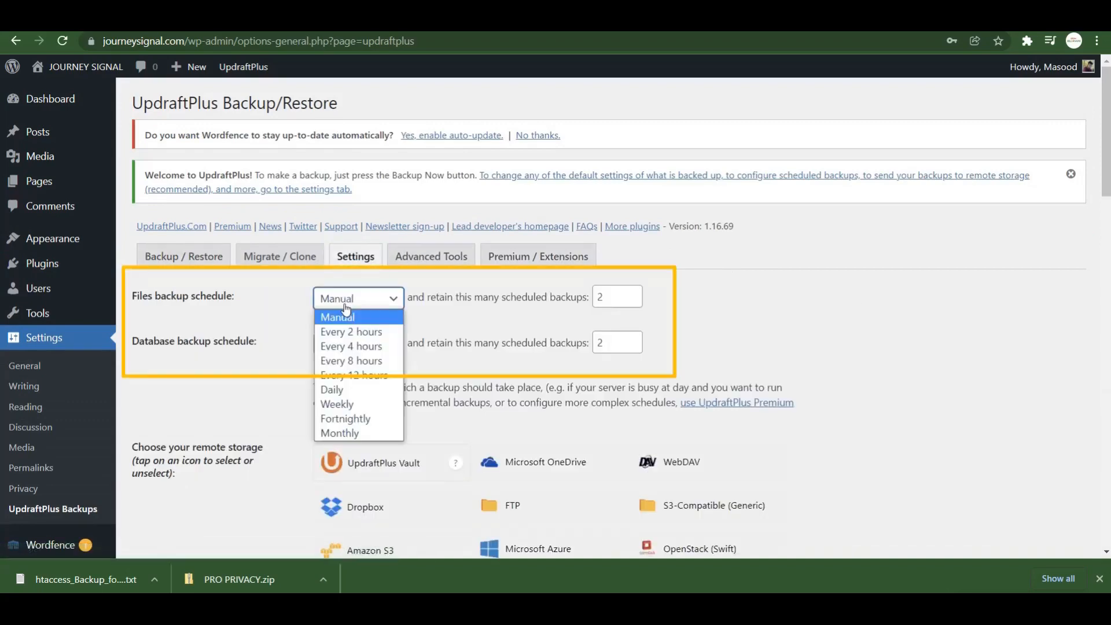
click(374, 403)
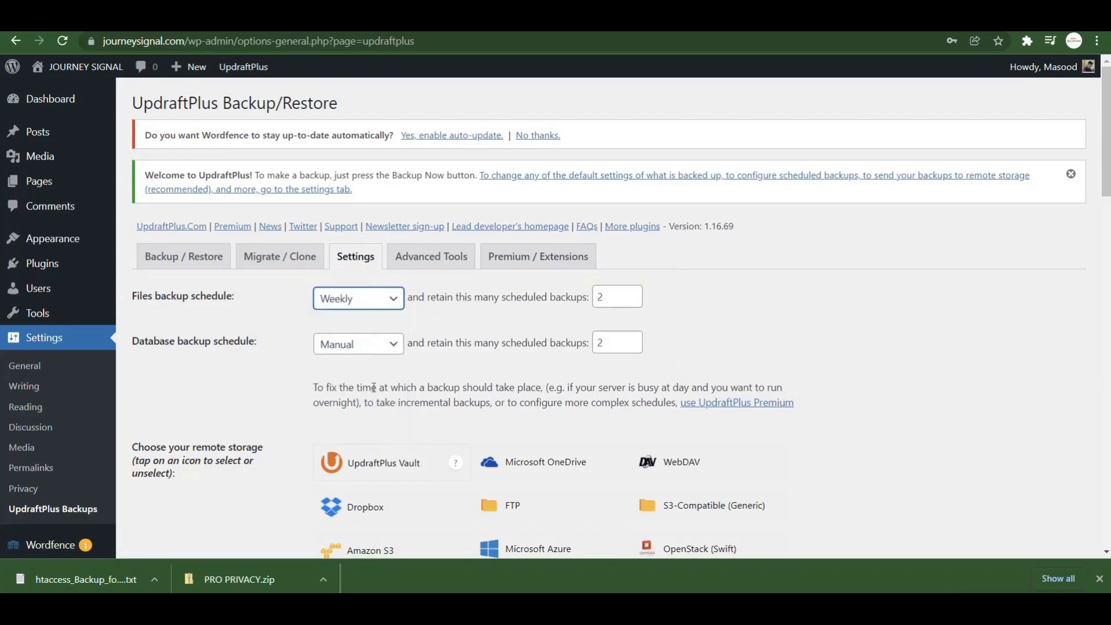
click(375, 349)
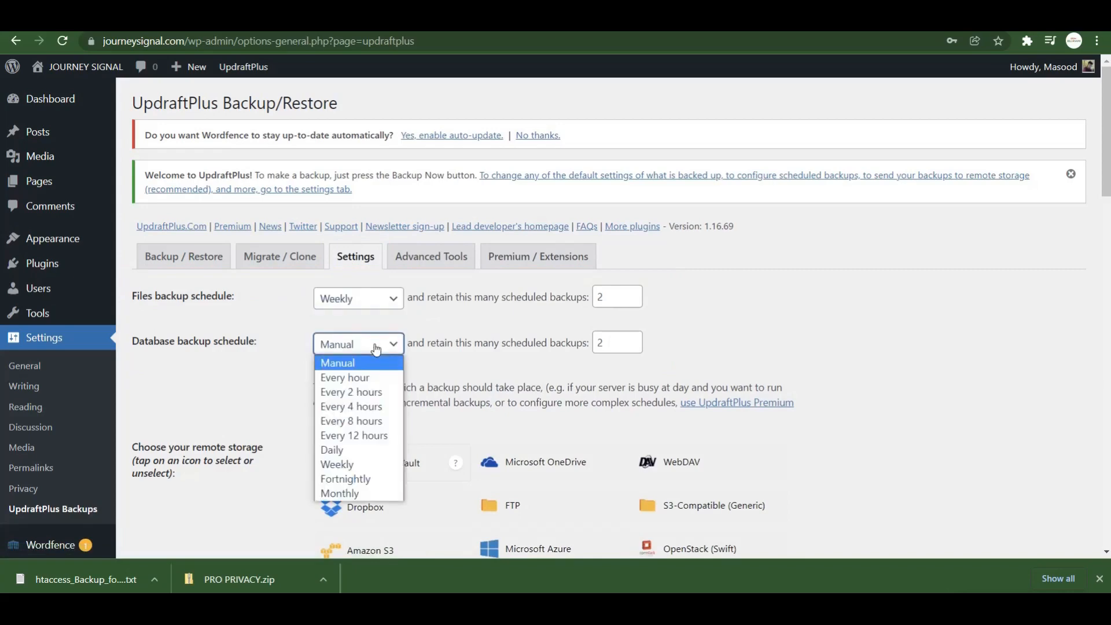
click(359, 464)
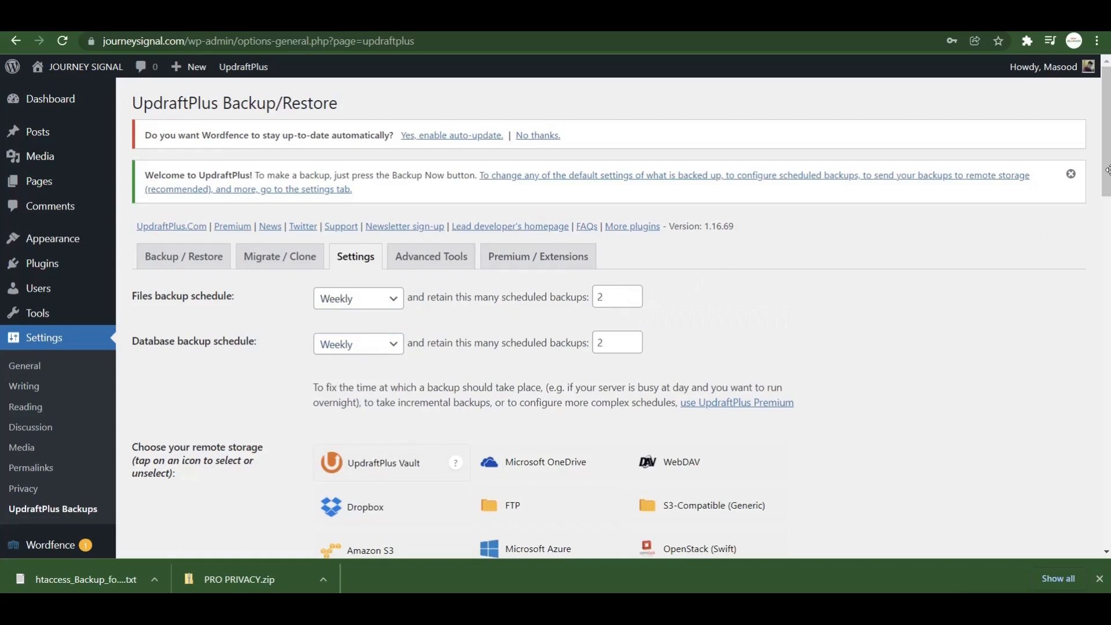
Set the retention to keep 3 file backups and 3 database backups.
drag(1106, 170, 1106, 214)
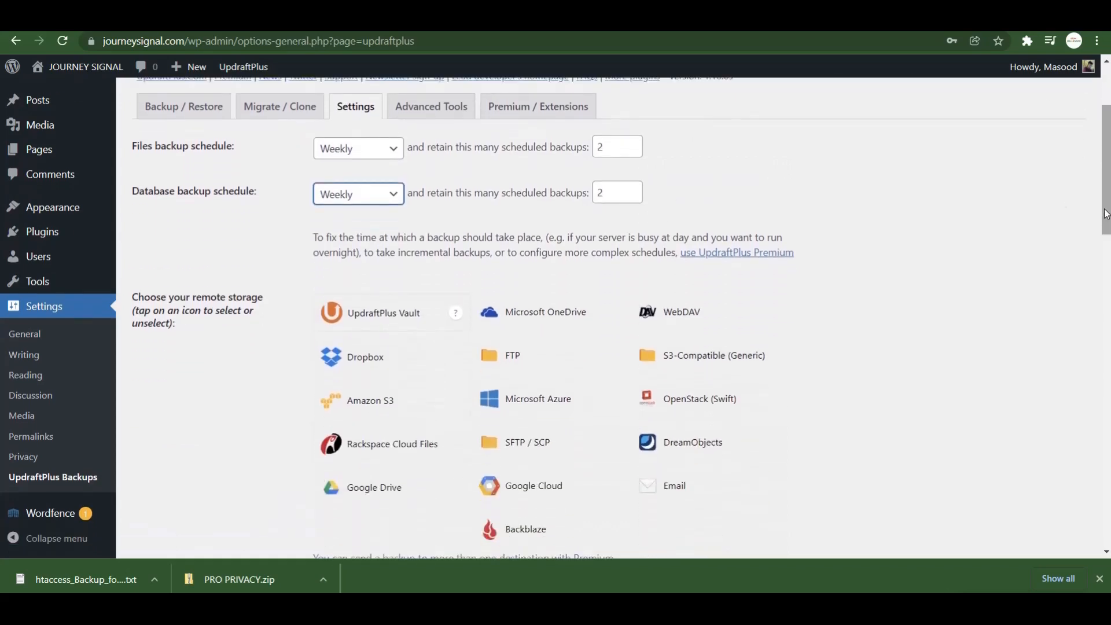
click(608, 149)
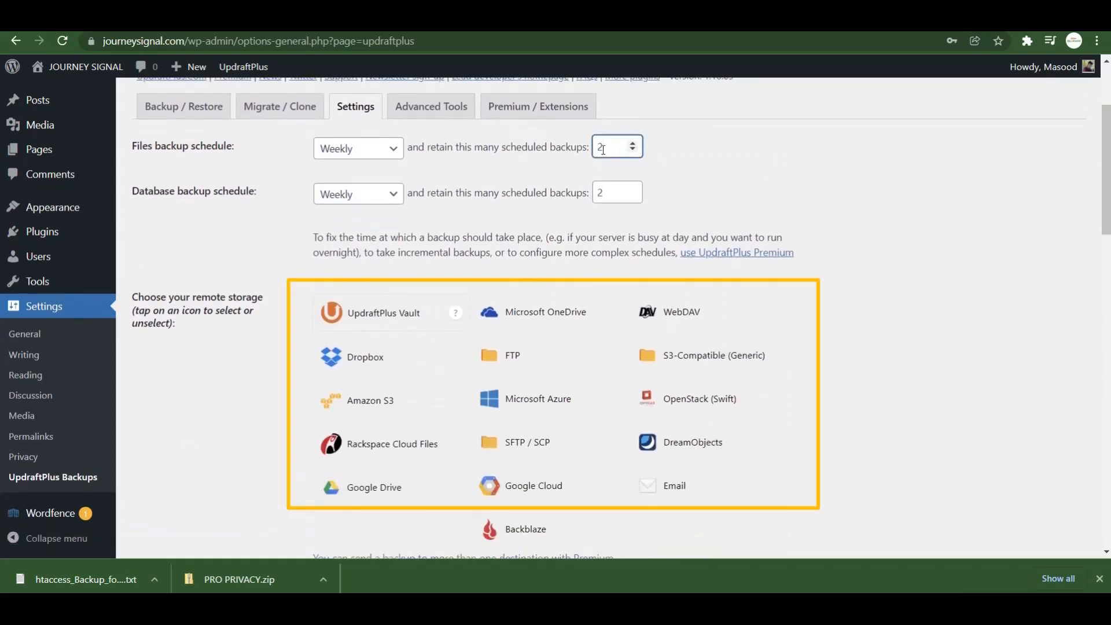
key(BackSpace)
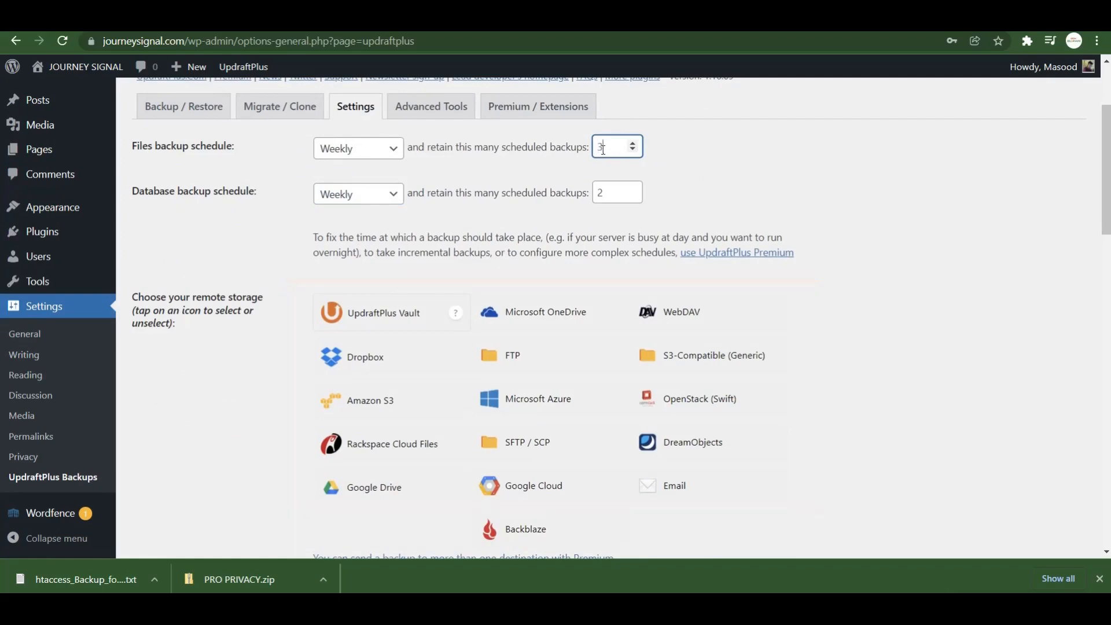
click(610, 193)
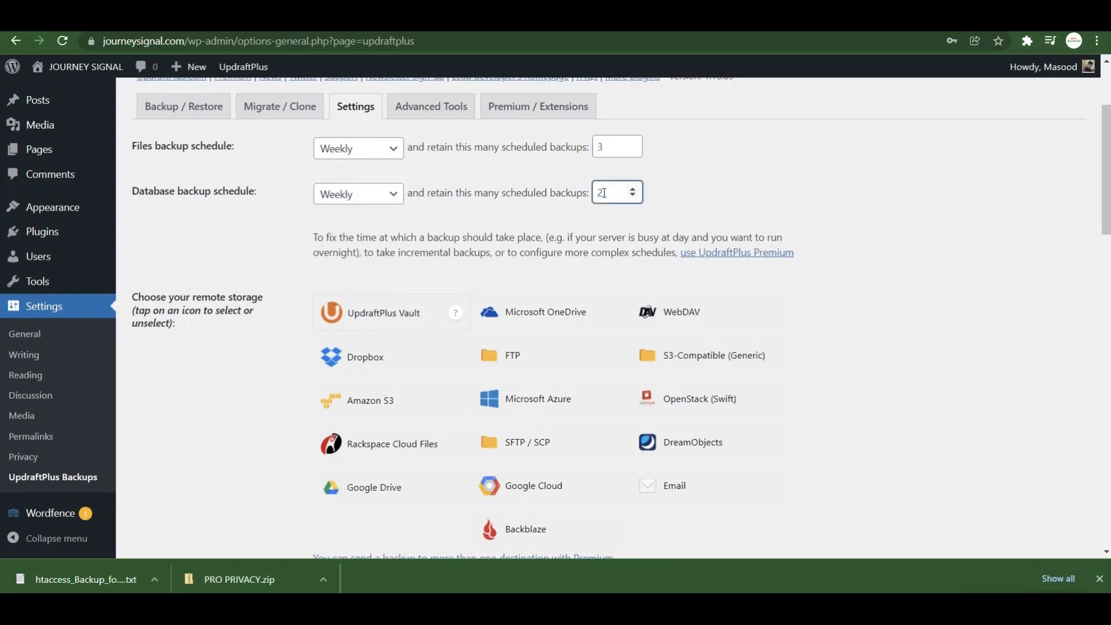
key(BackSpace)
text(3)
Choose Google Drive as remote storage and save the backup settings.
scroll(360, 377, down, 2)
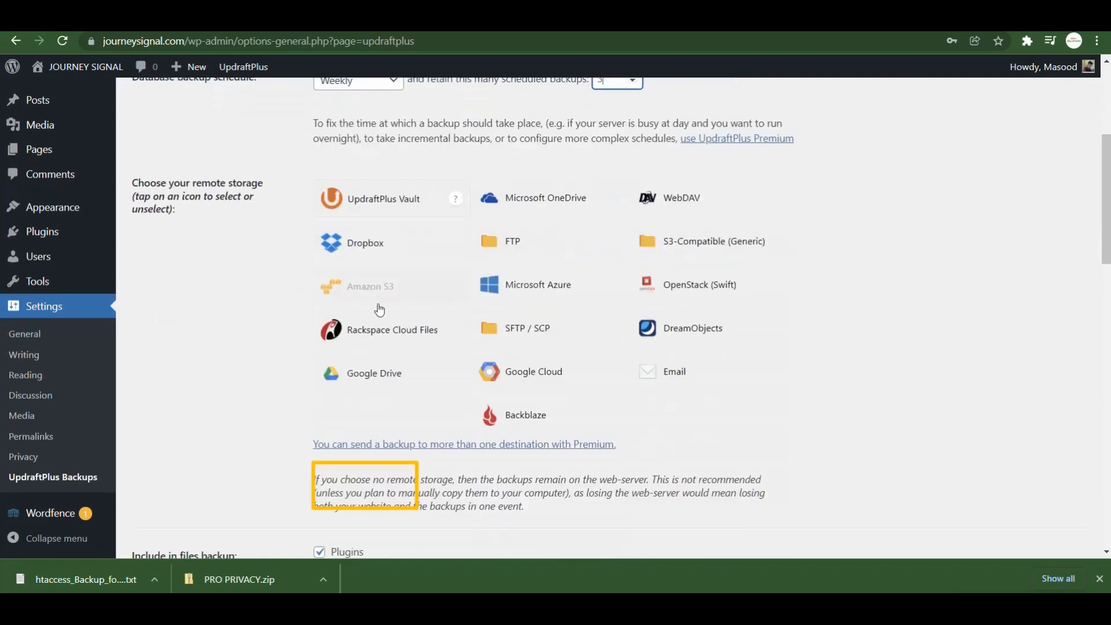
click(359, 380)
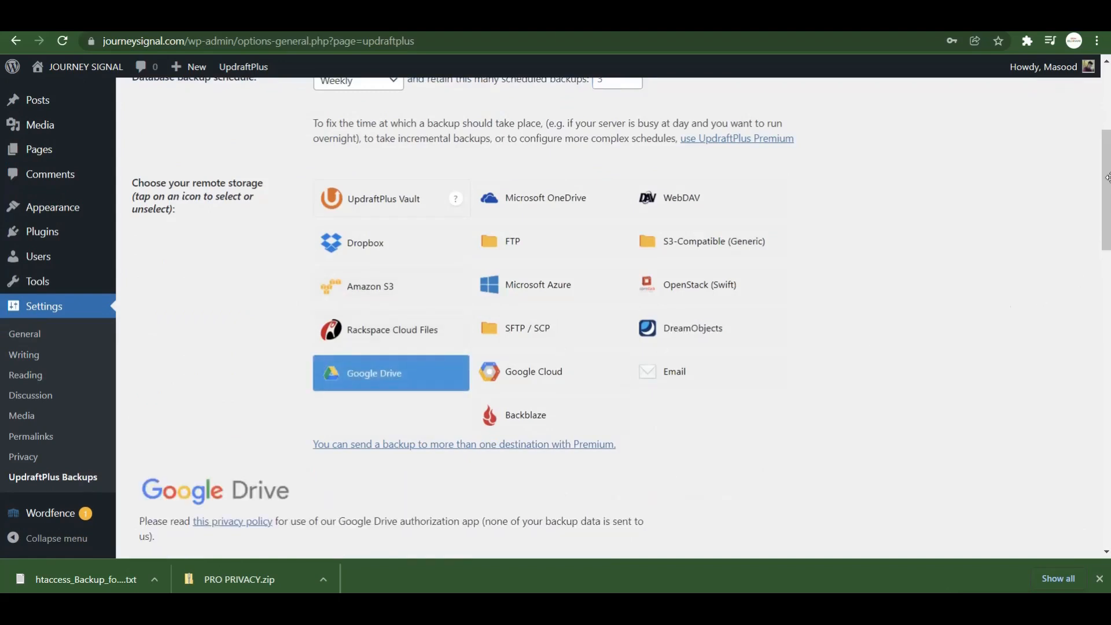
drag(1106, 177, 1102, 480)
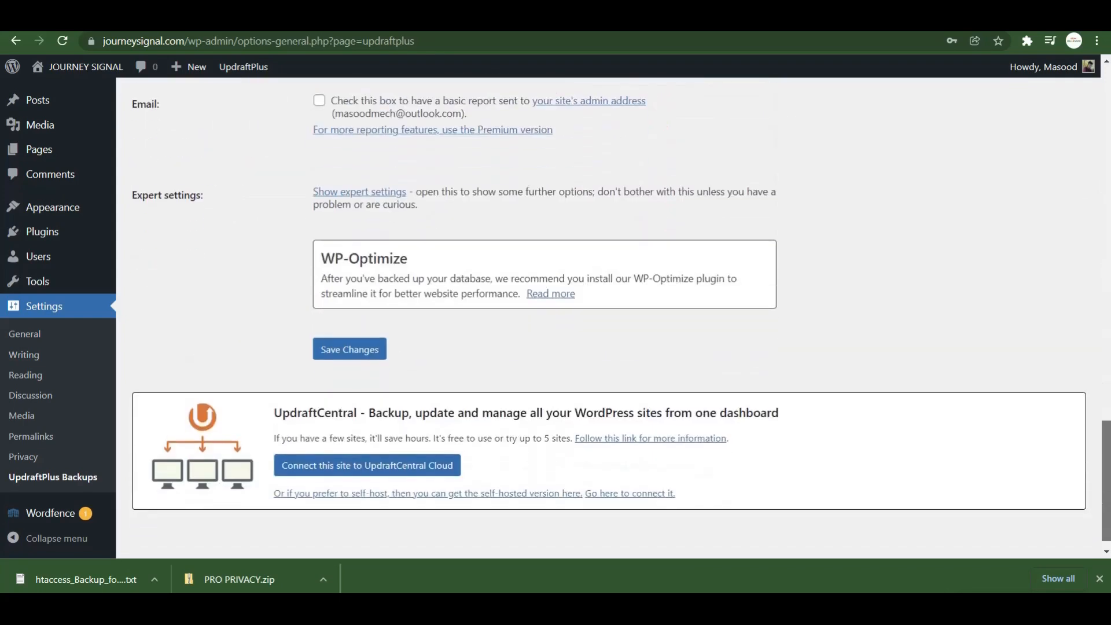
click(359, 348)
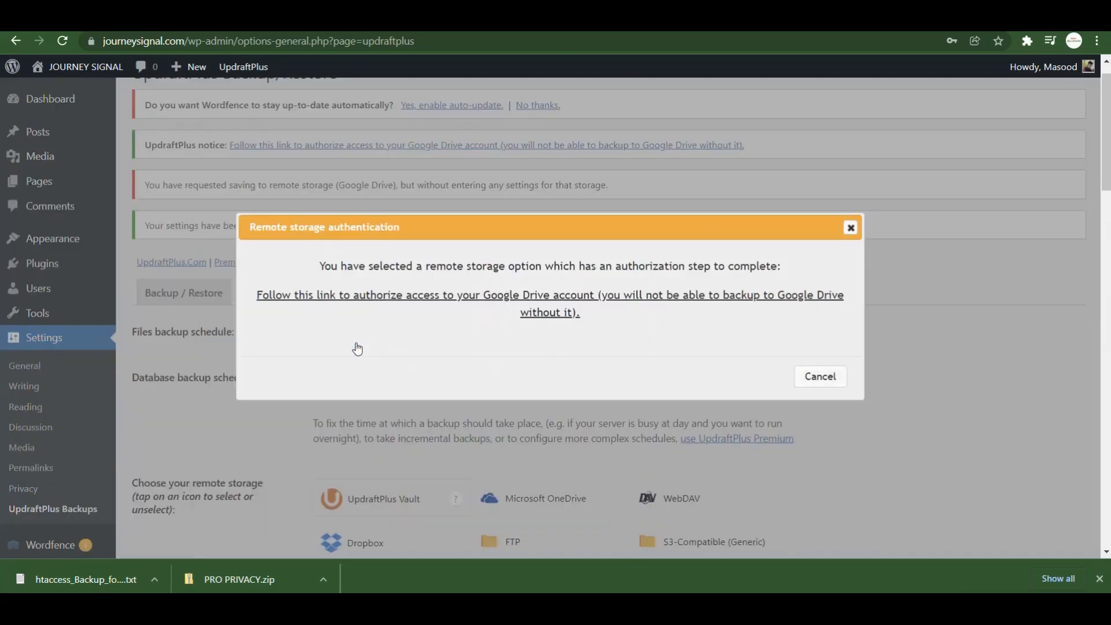
Authorize UpdraftPlus with the chosen Google account, allow Drive access, and complete setup.
click(589, 299)
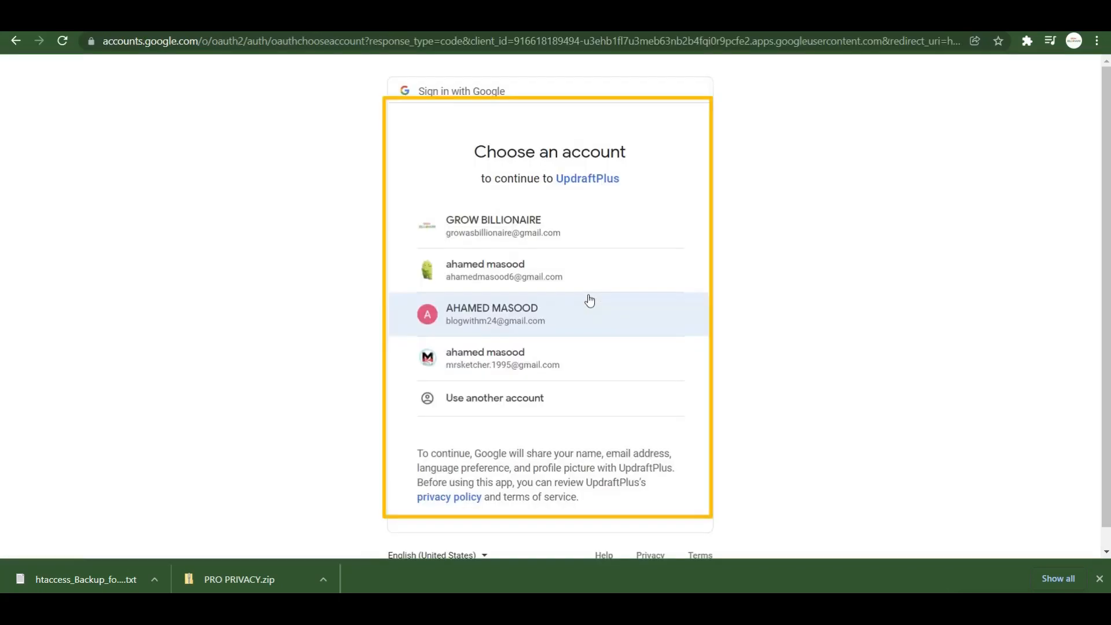
click(581, 265)
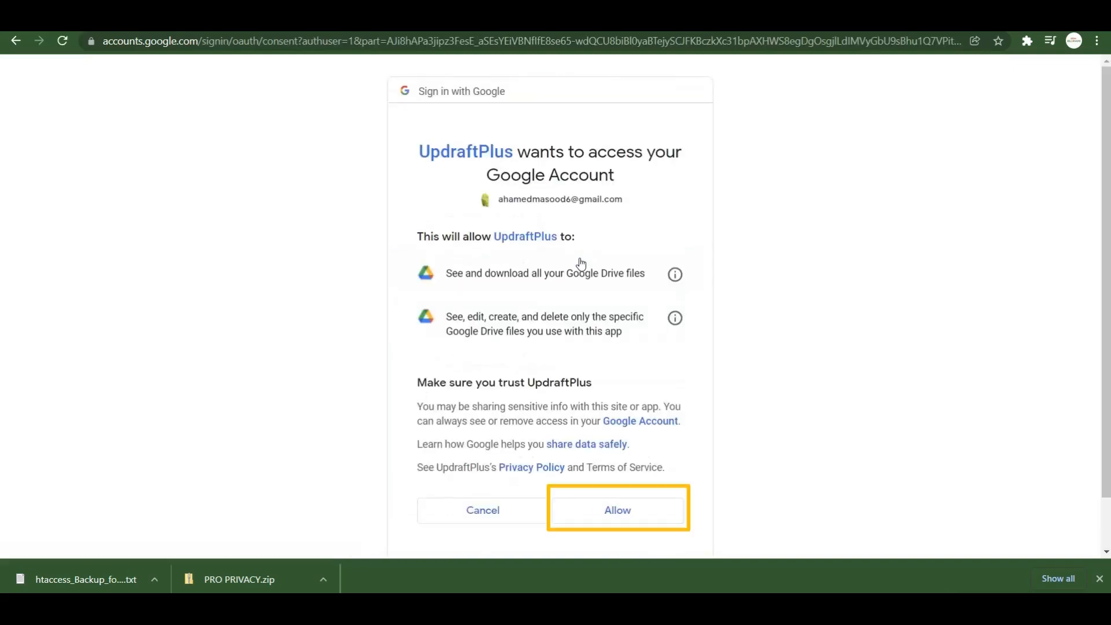
click(607, 509)
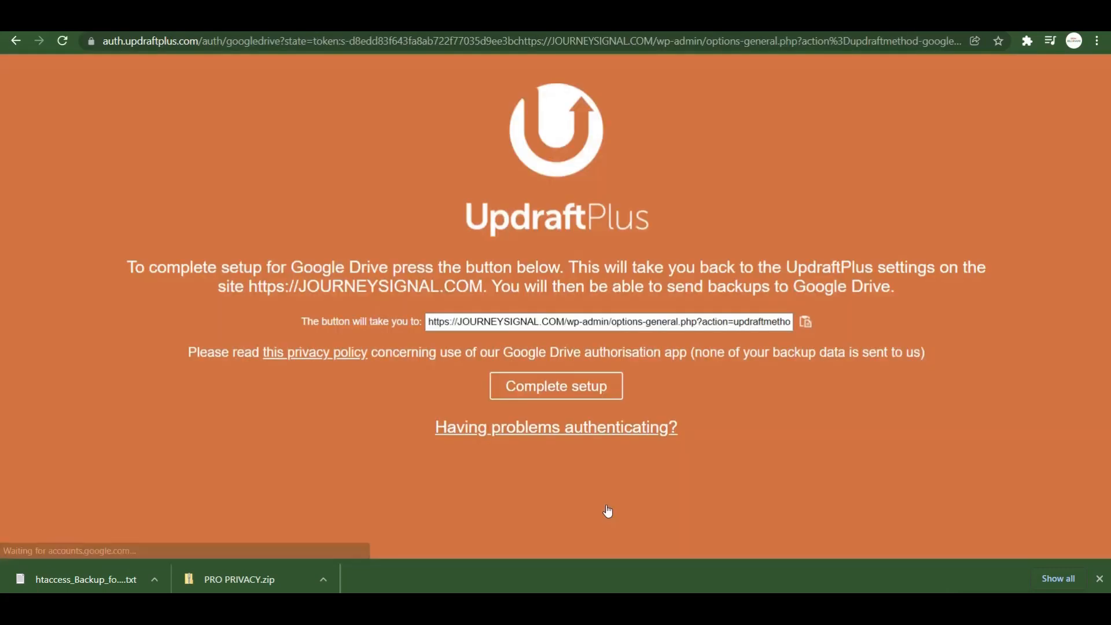
click(578, 398)
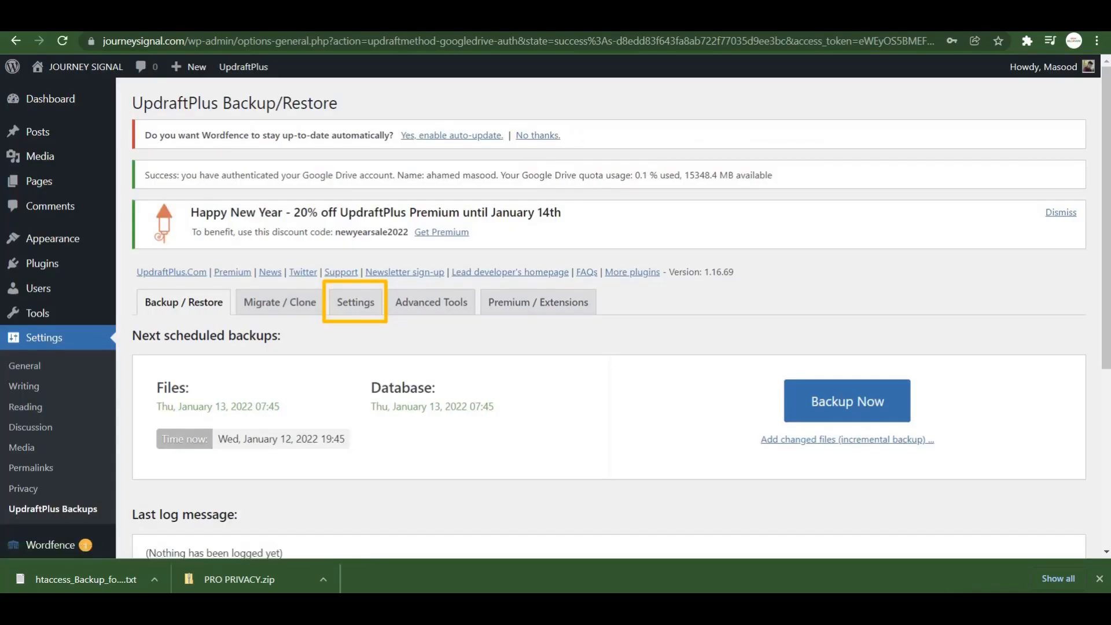
Open the UpdraftPlus Settings tab and confirm Google Drive is selected, with the UpdraftPlus folder.
click(355, 301)
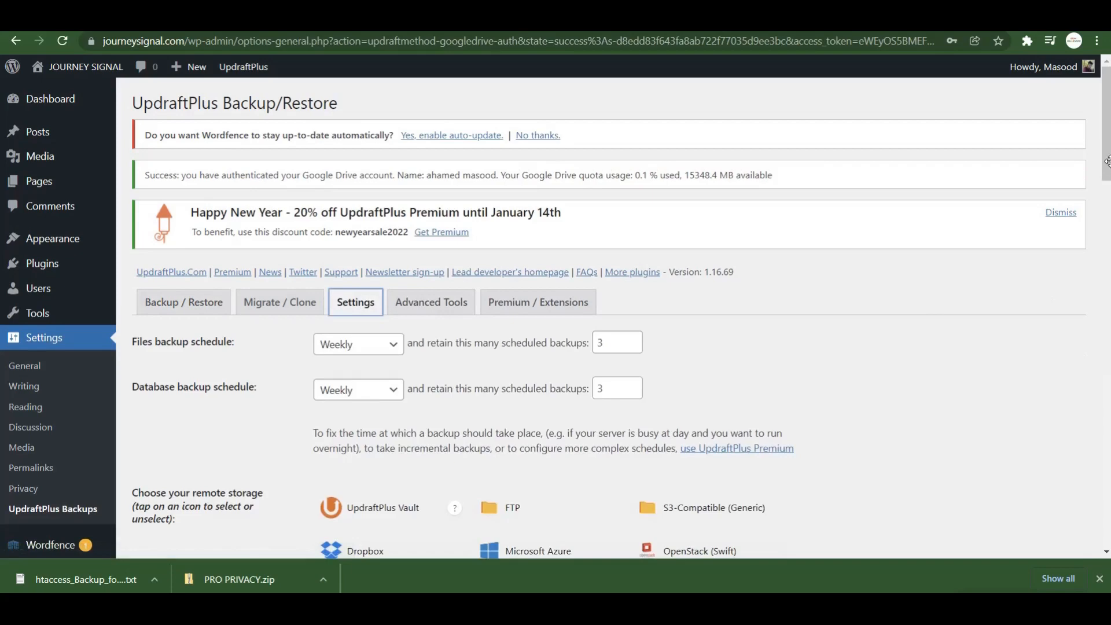
drag(1106, 161, 1107, 239)
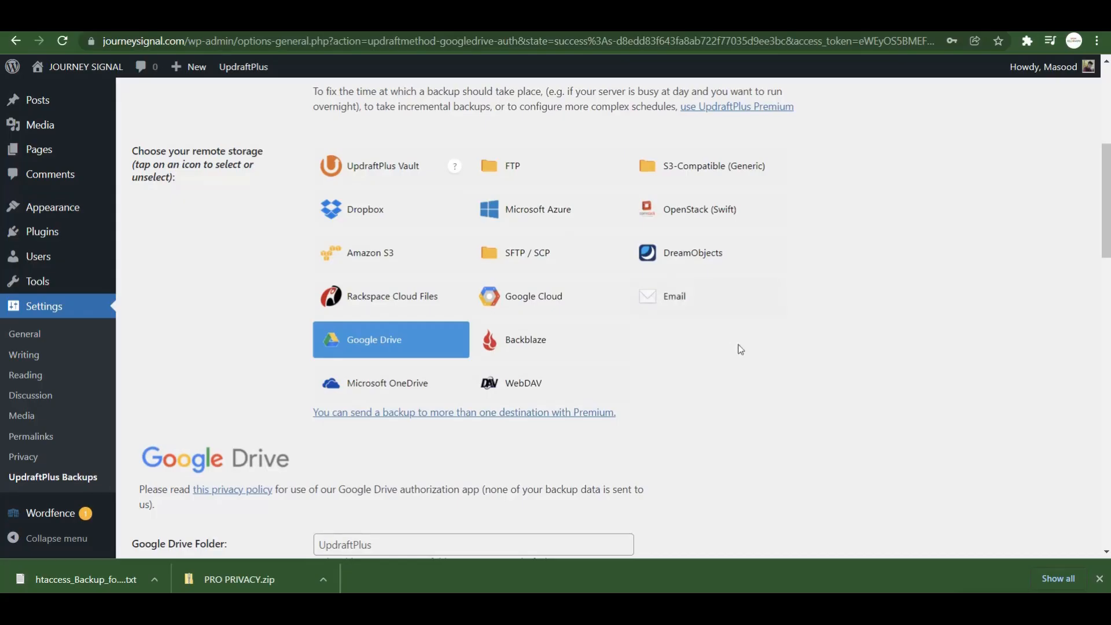
mouse_move(58, 232)
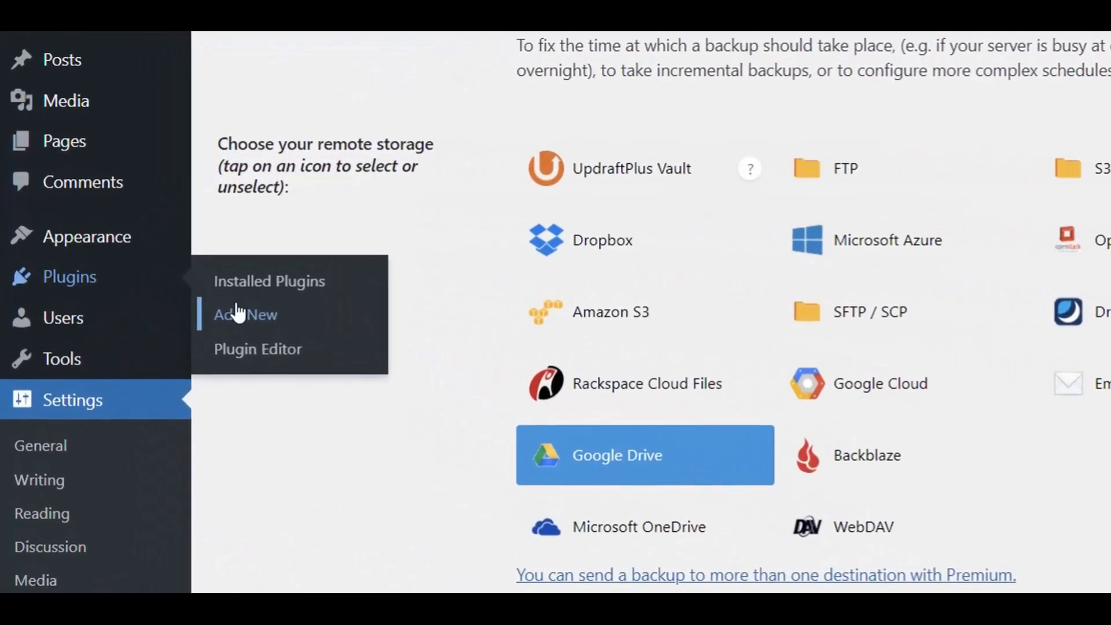
Install and activate the Yoast SEO plugin, then return to Add New Plugins.
click(238, 313)
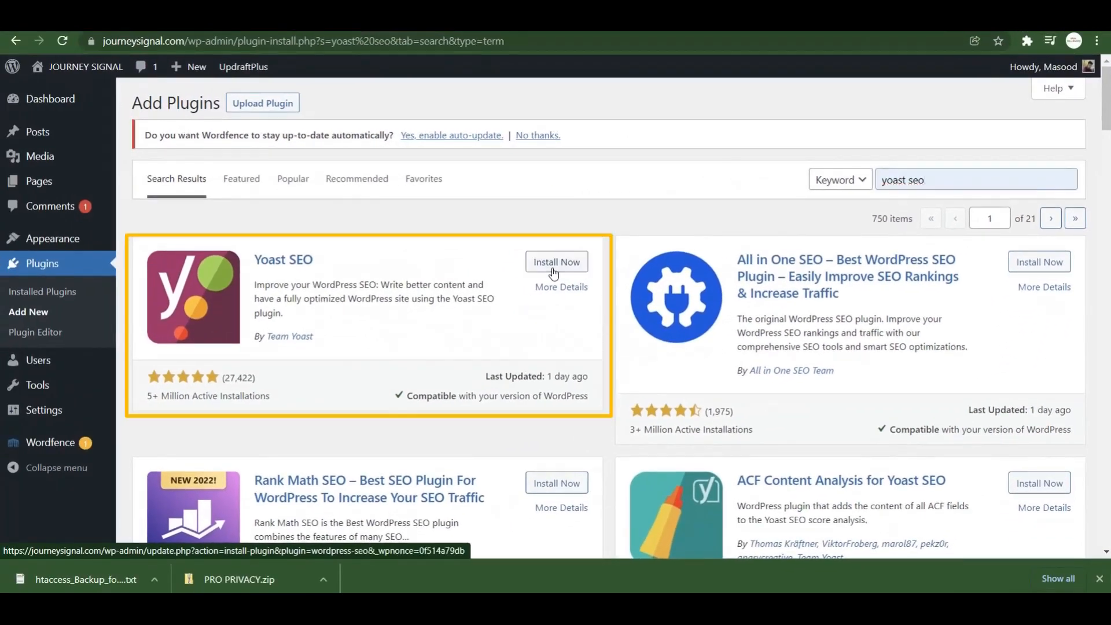
click(325, 329)
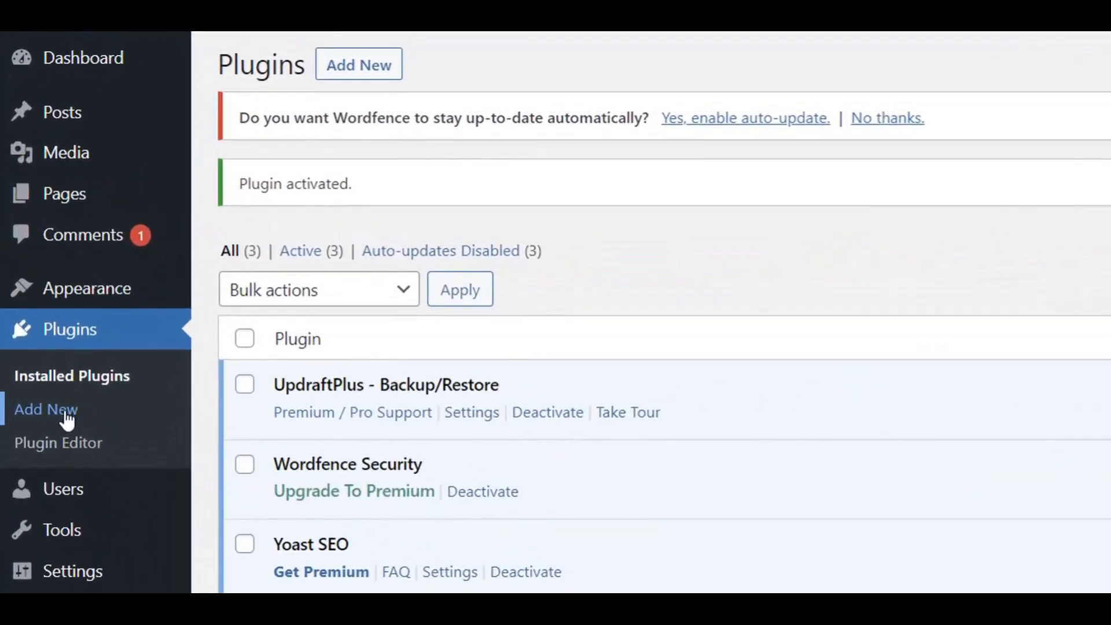
click(66, 412)
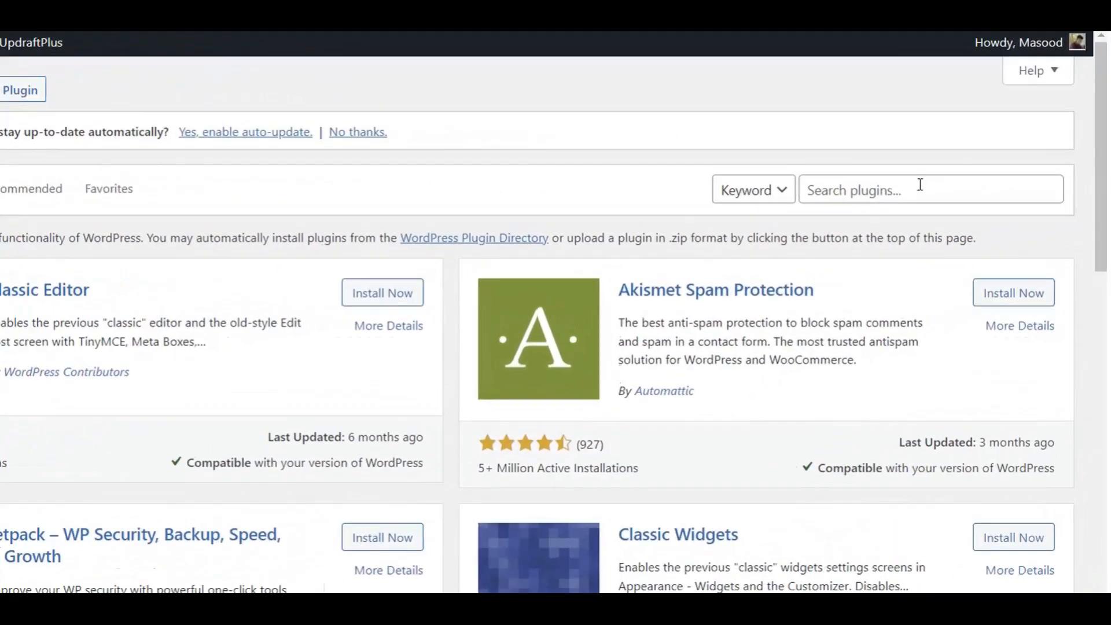
Search for Elementor Website Builder, install and activate it, then return to the Dashboard.
click(968, 177)
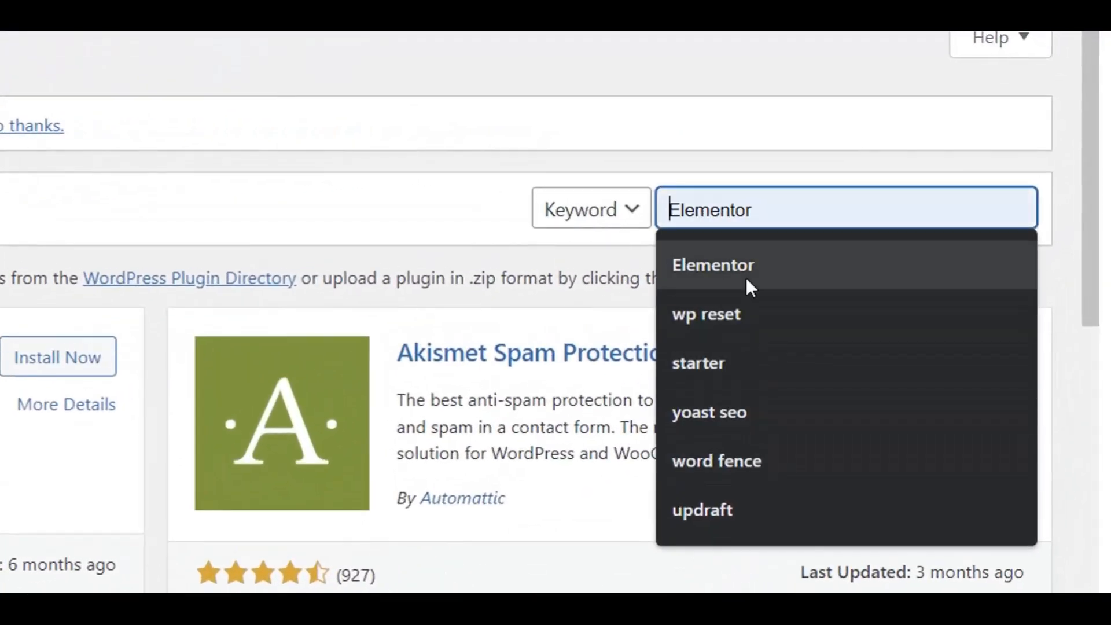
click(745, 265)
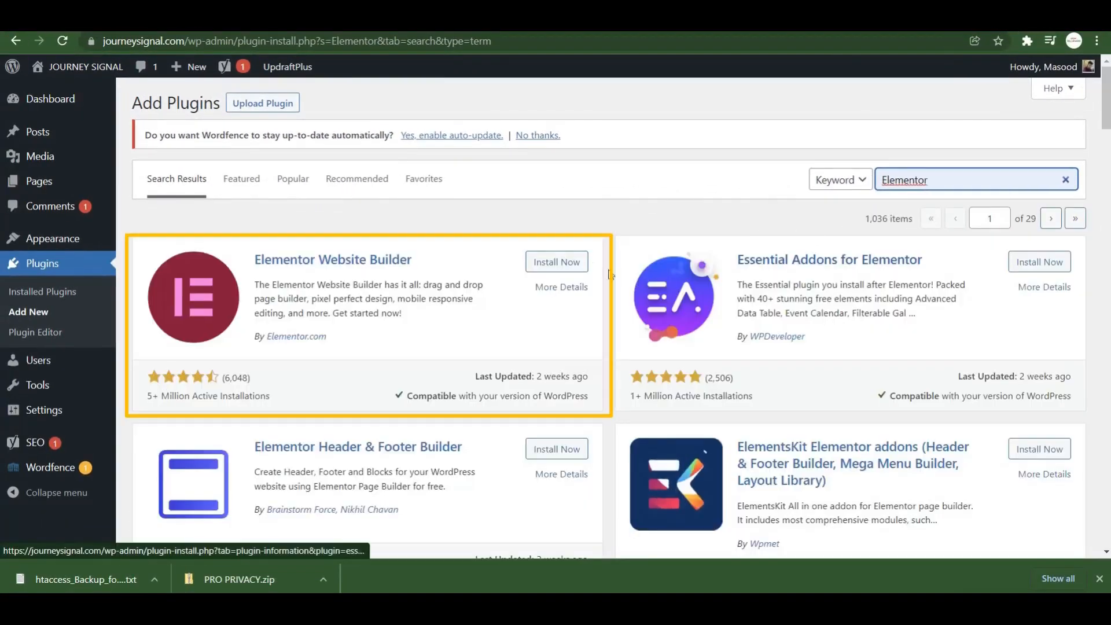
click(563, 260)
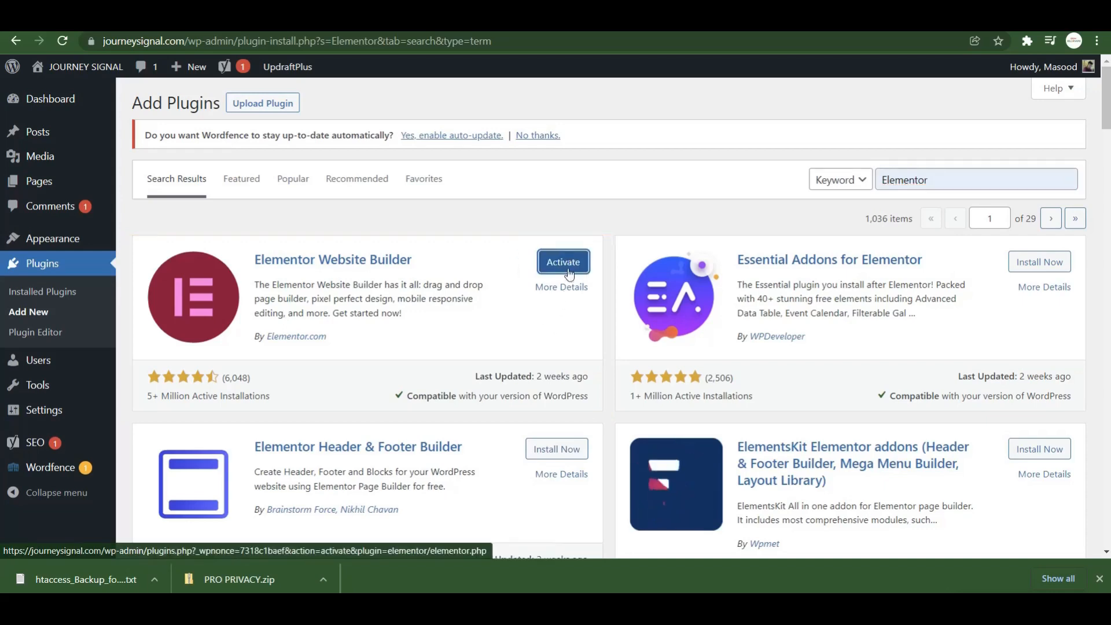
click(568, 269)
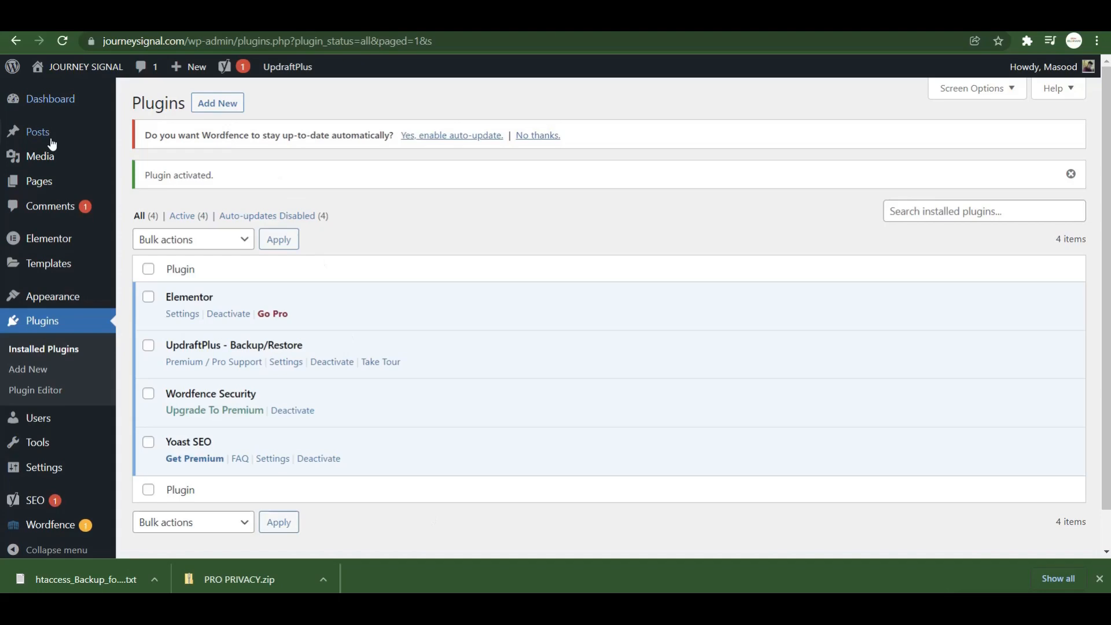
click(50, 98)
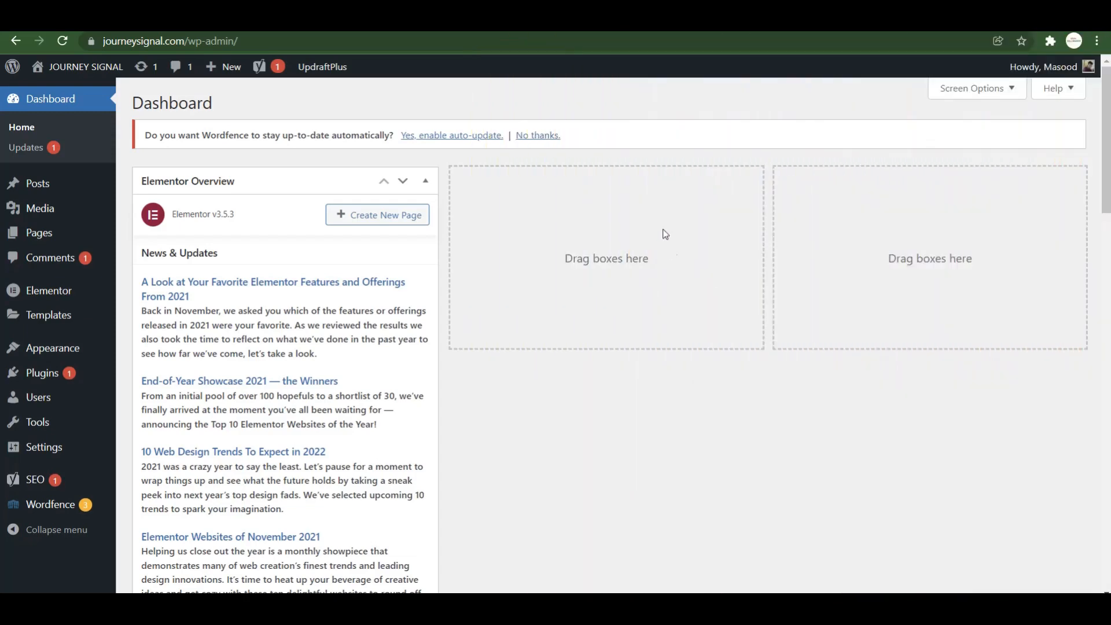
Create and publish a new page titled 'PRIVACY POLICY', then return to the pages list.
mouse_move(42, 239)
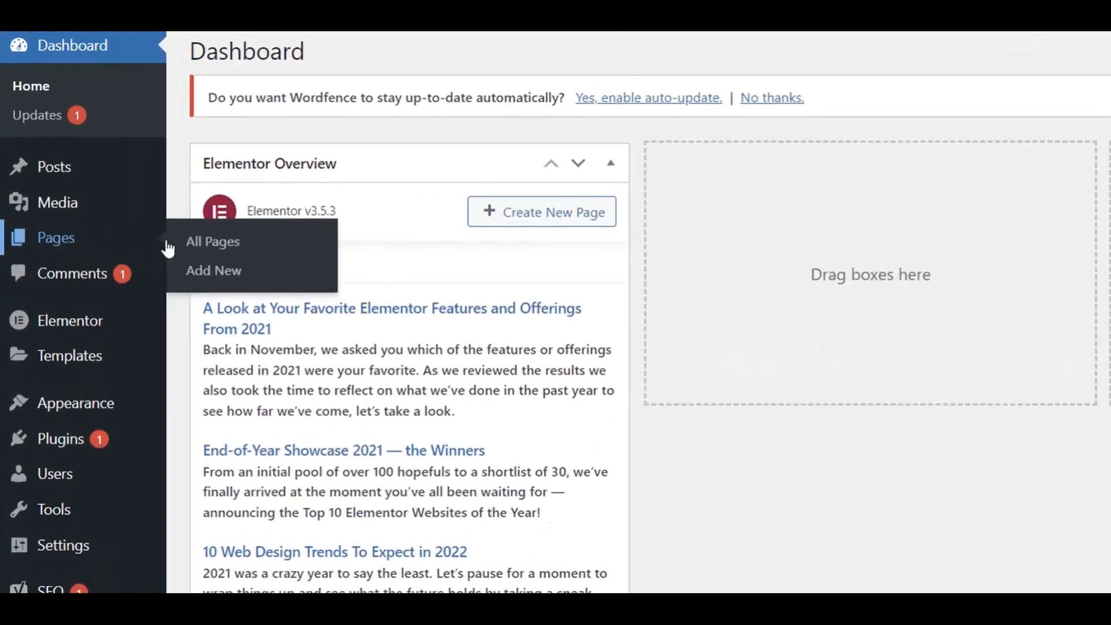
click(255, 277)
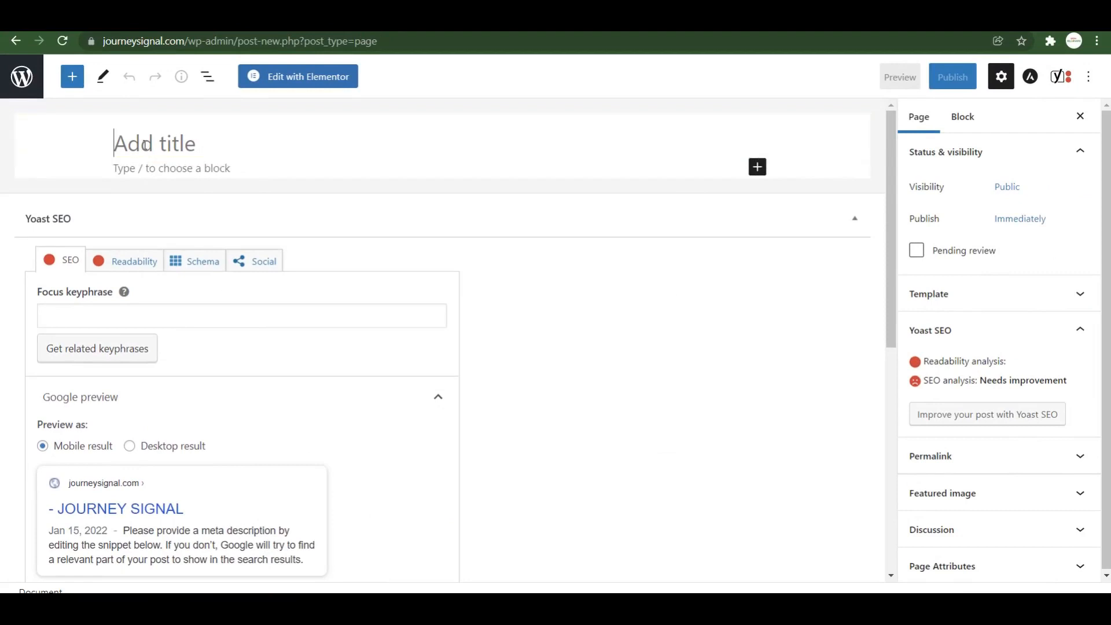
text(PRIVACY)
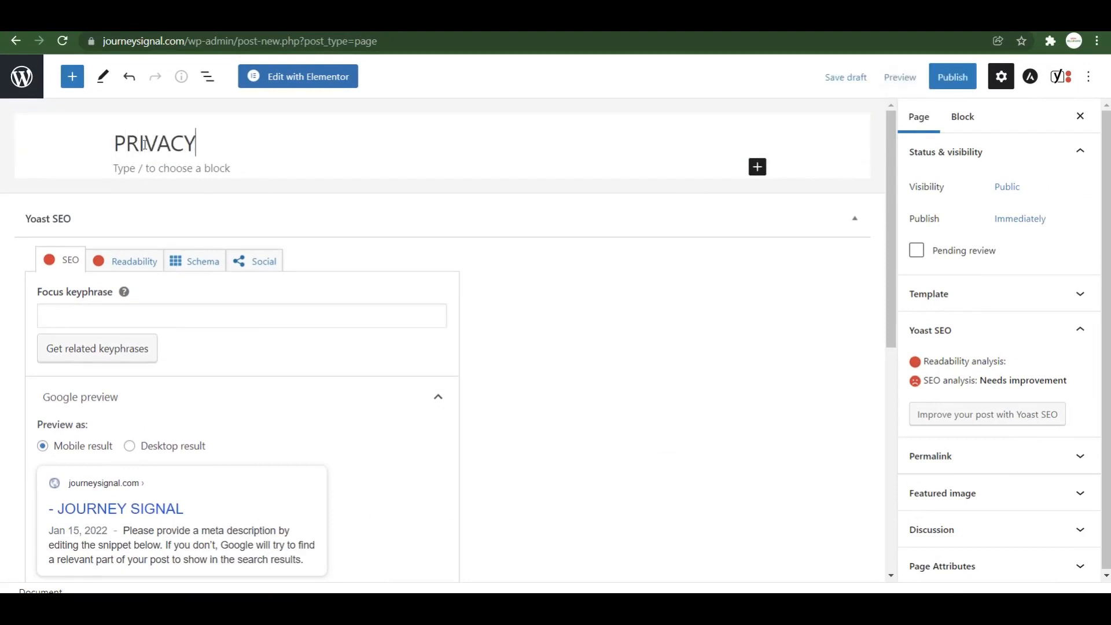
text( POLICY)
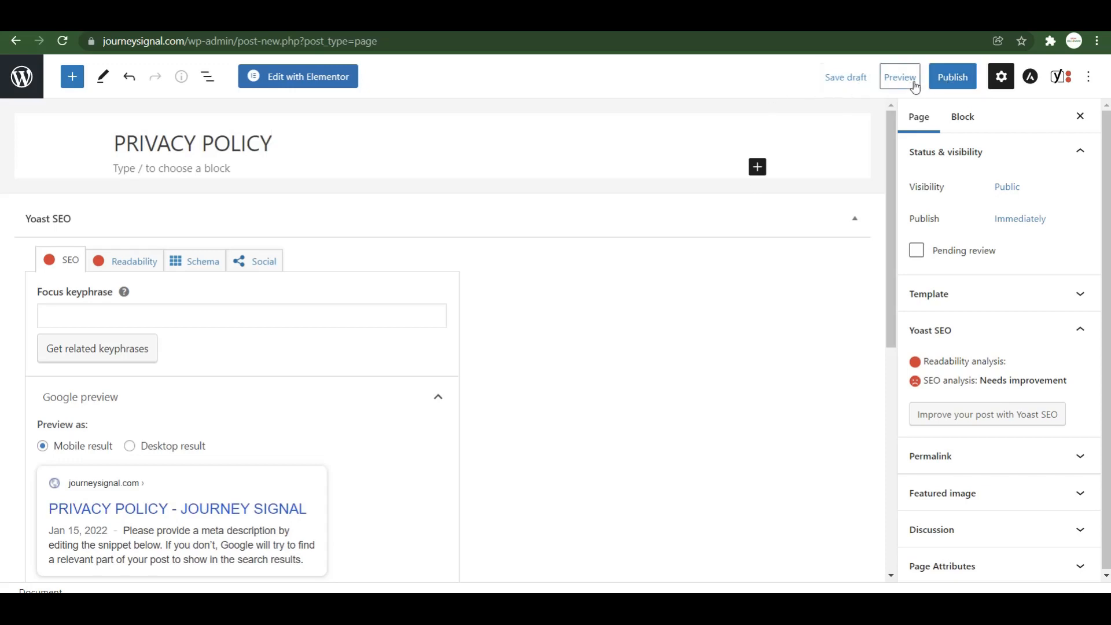
click(953, 79)
click(955, 81)
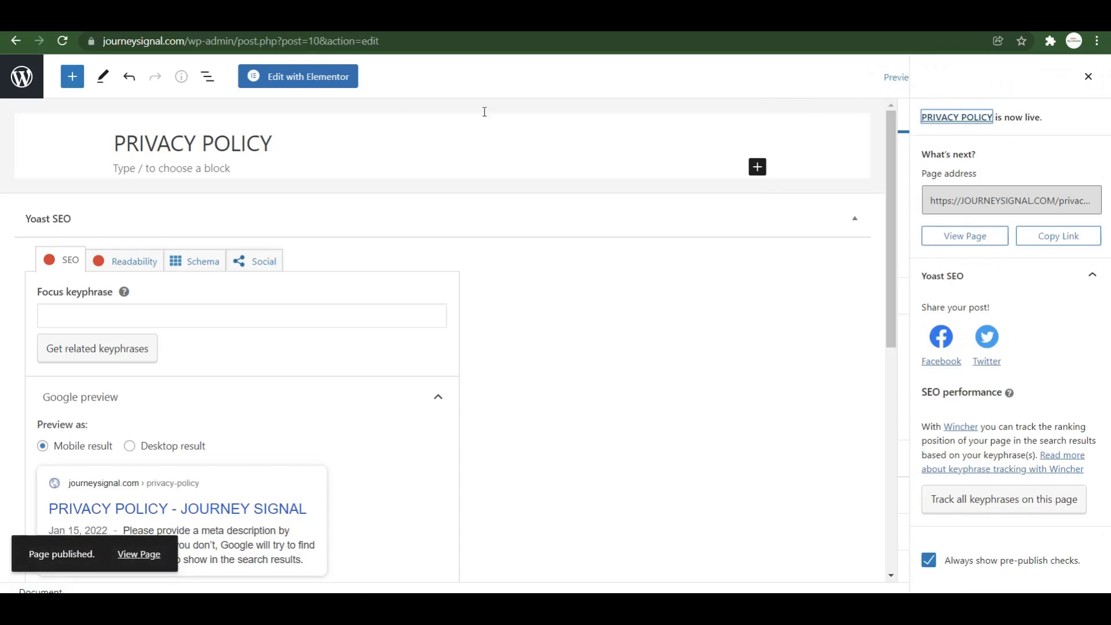
click(1087, 76)
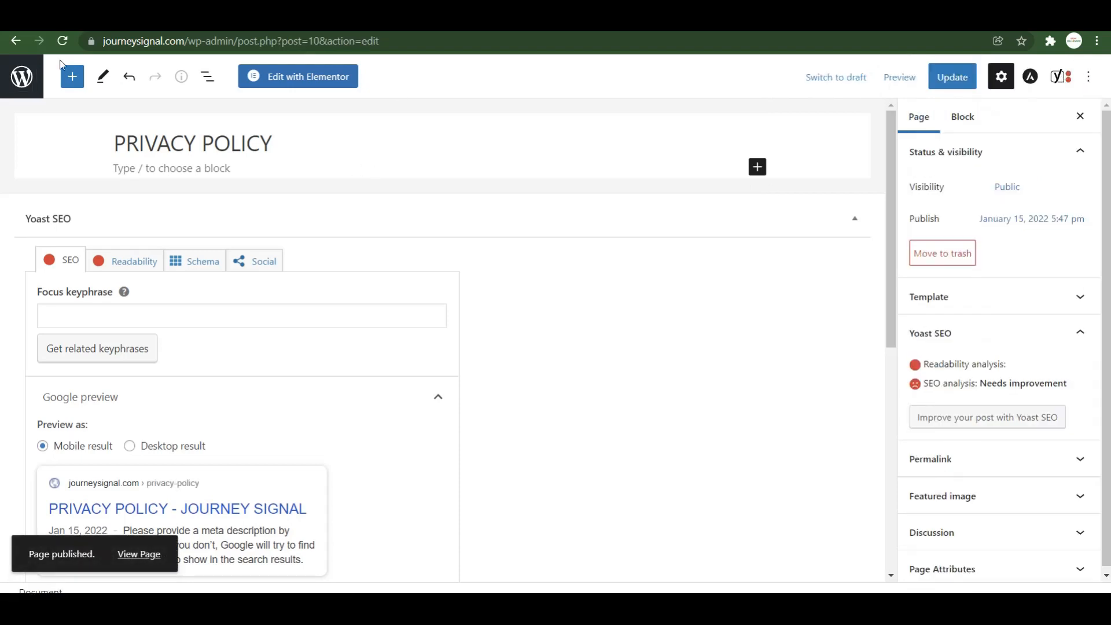
click(23, 75)
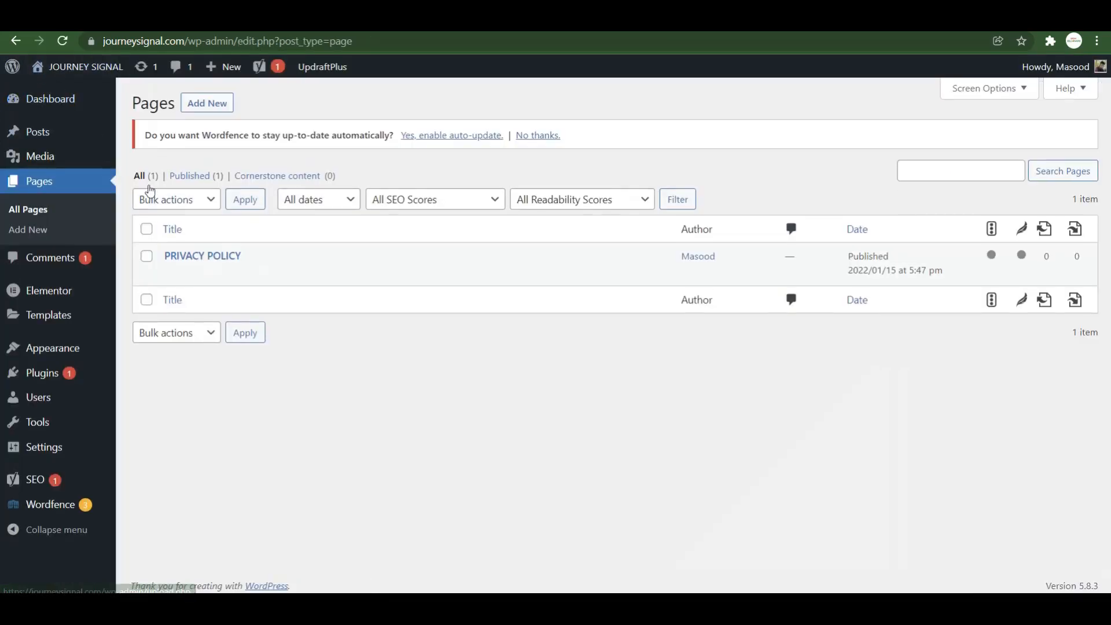
Publish a new page titled 'CONTACT US' and open the journeysignal.com home page.
click(210, 108)
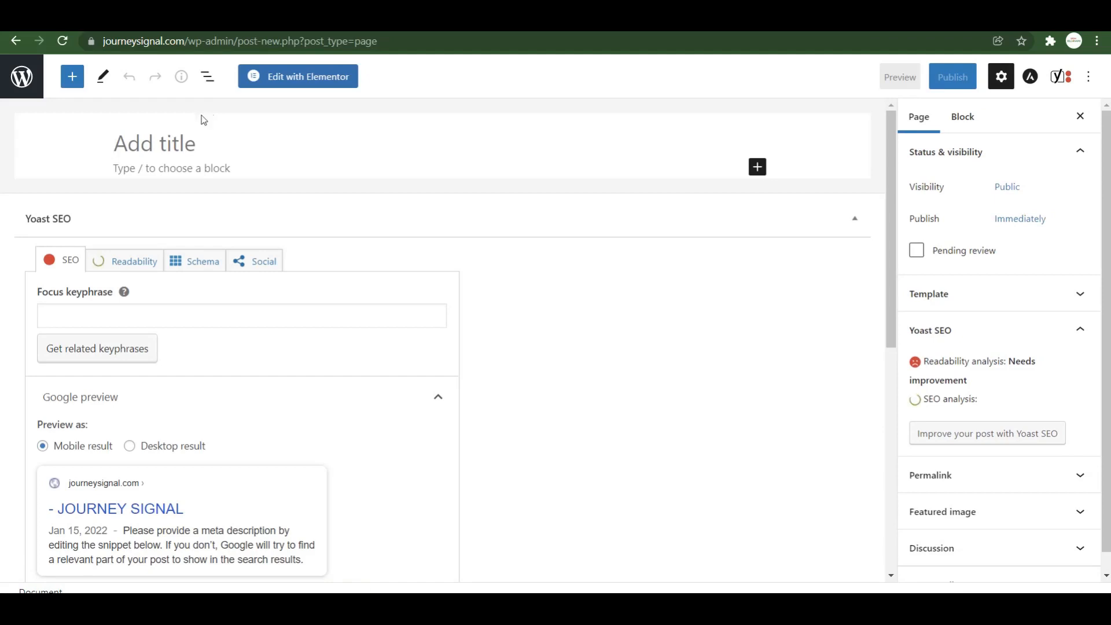
click(191, 138)
text(CO)
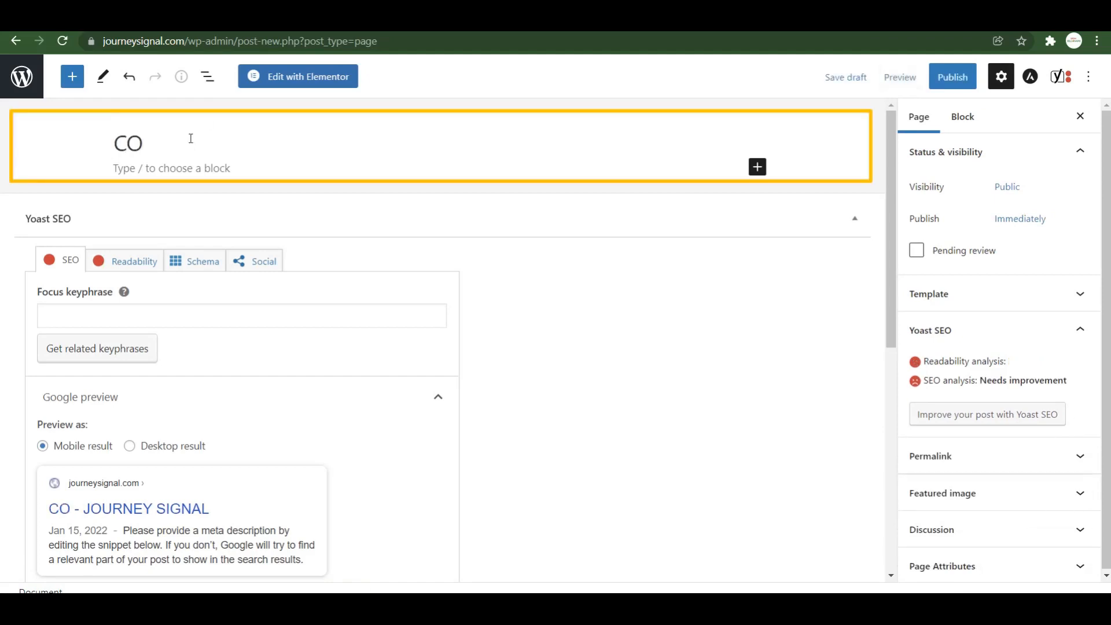
text(NTACT)
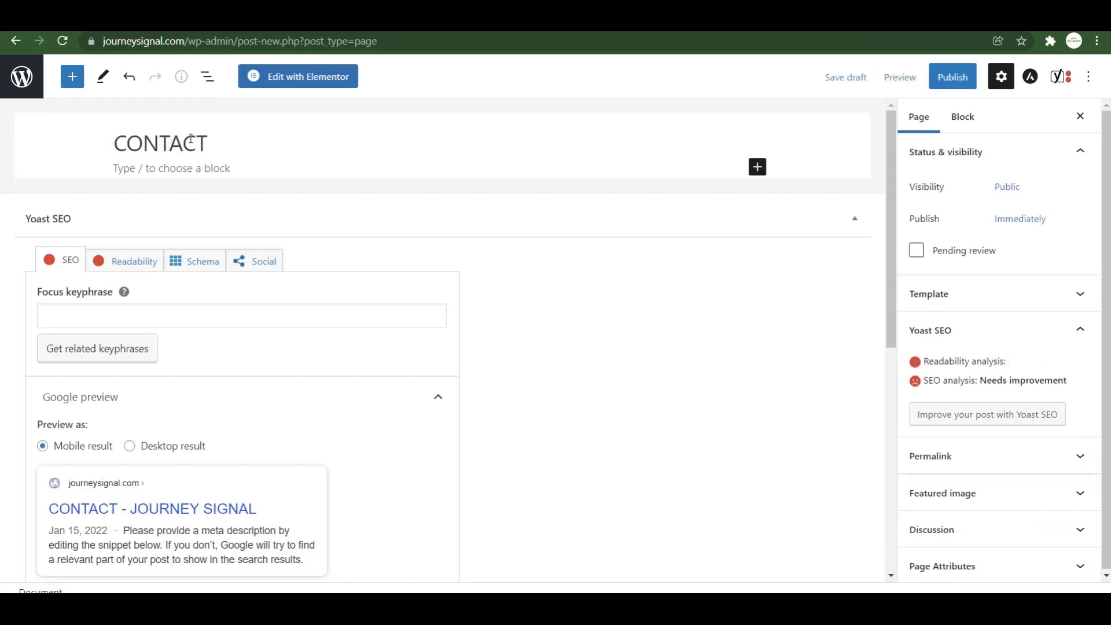
text( US)
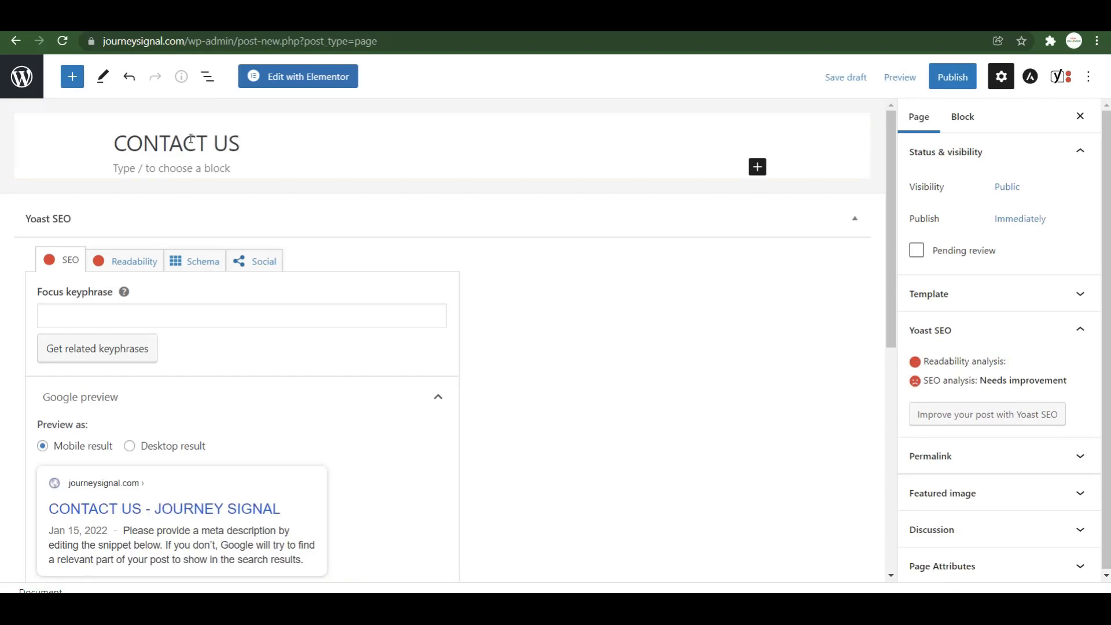
click(976, 82)
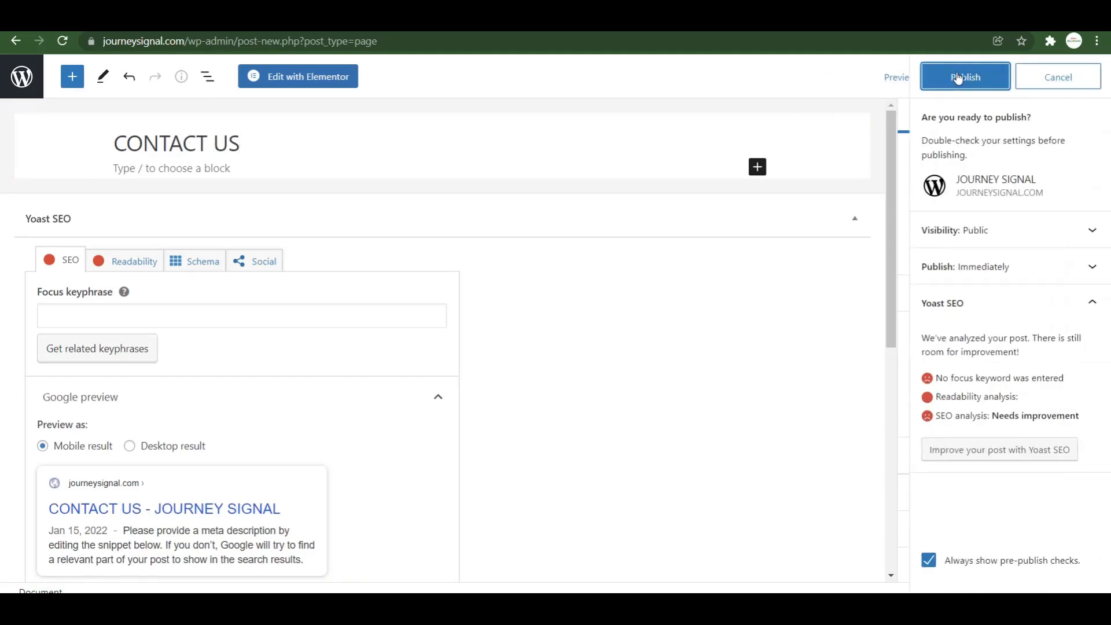
click(960, 80)
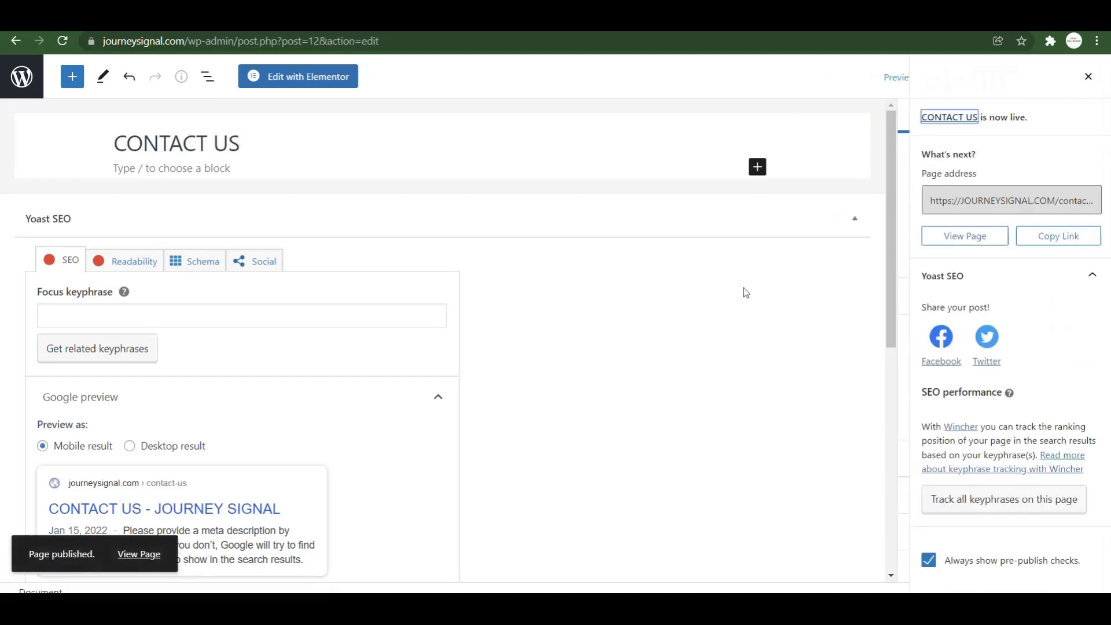
click(200, 42)
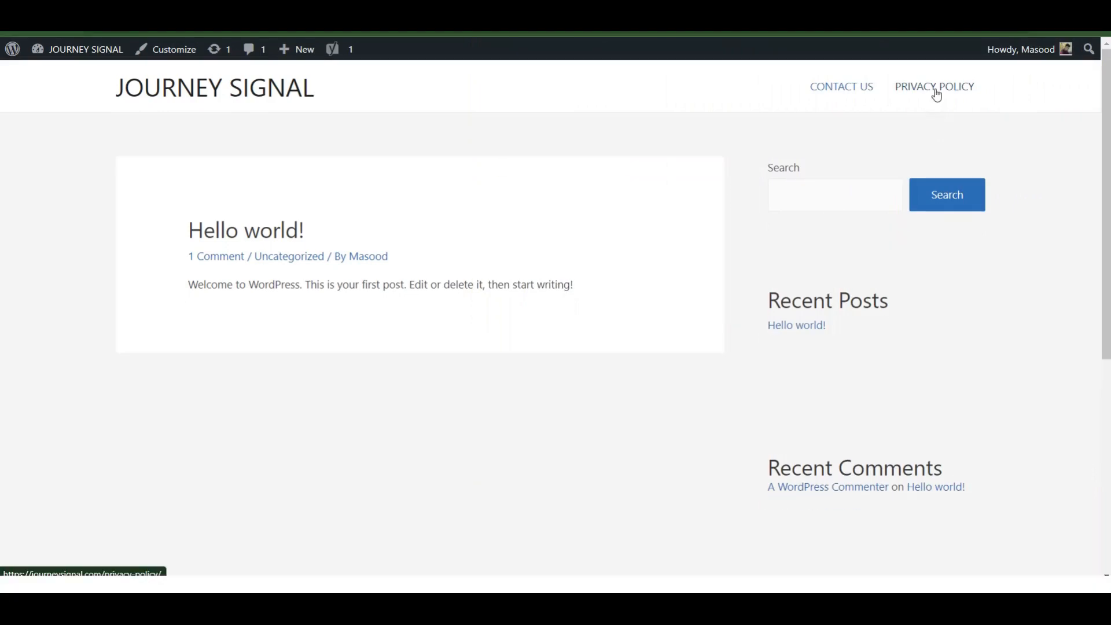
Open PRIVACY POLICY from the site menu, edit it, and select the empty body block.
click(939, 105)
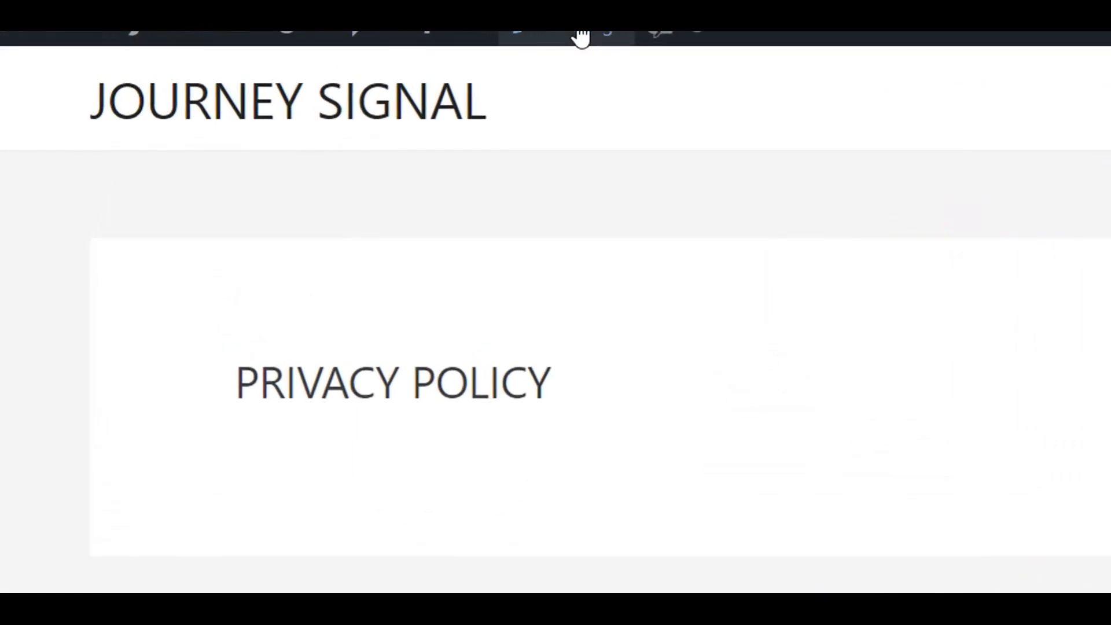
click(580, 37)
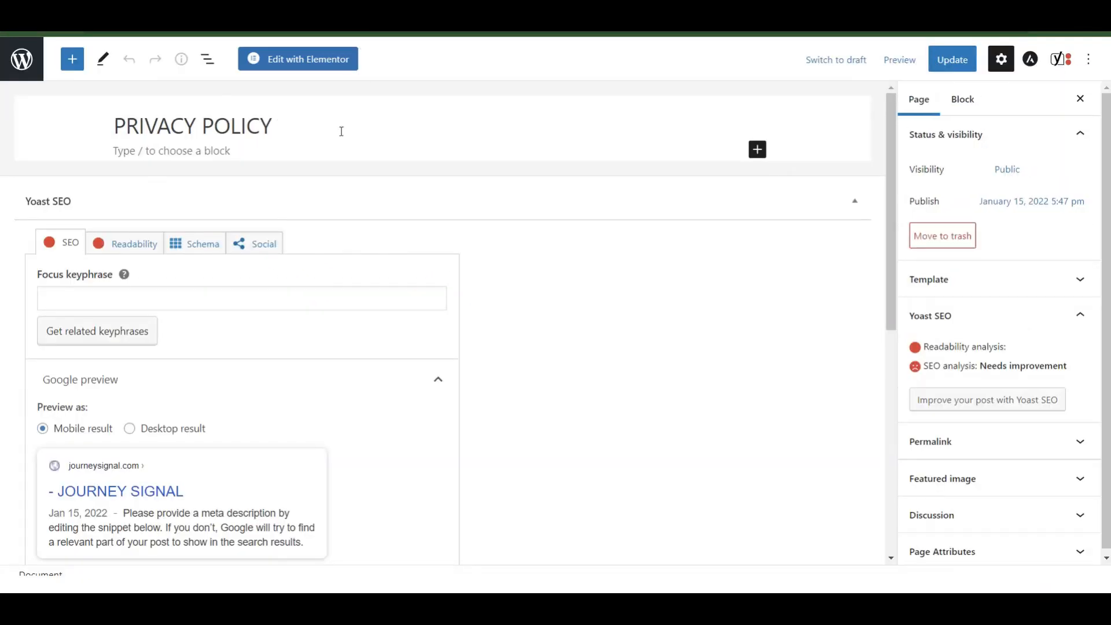
click(170, 151)
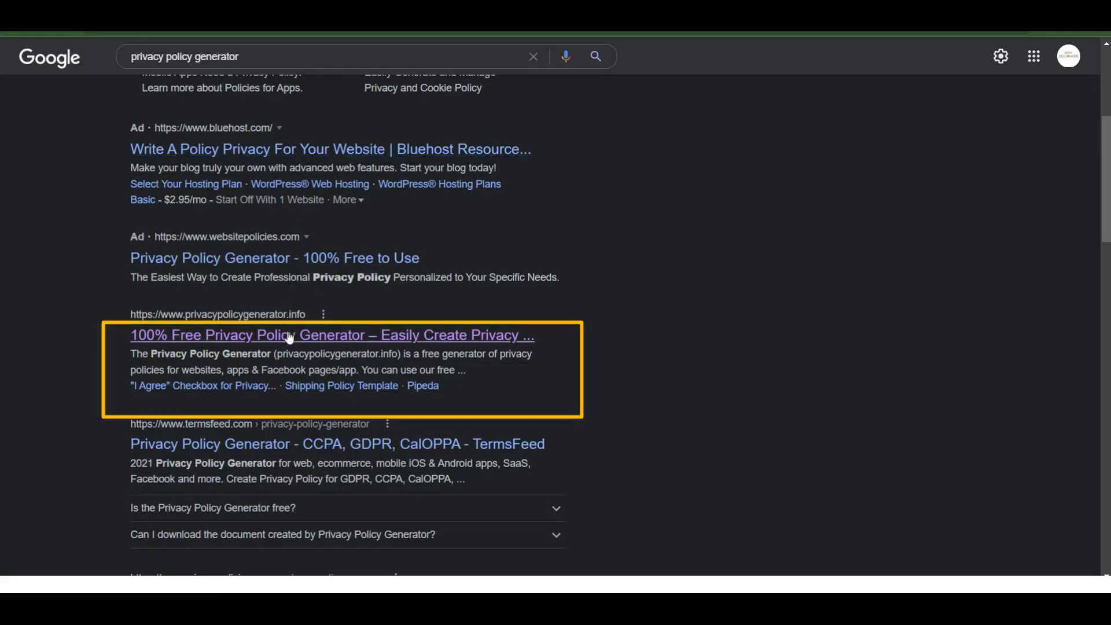
click(289, 336)
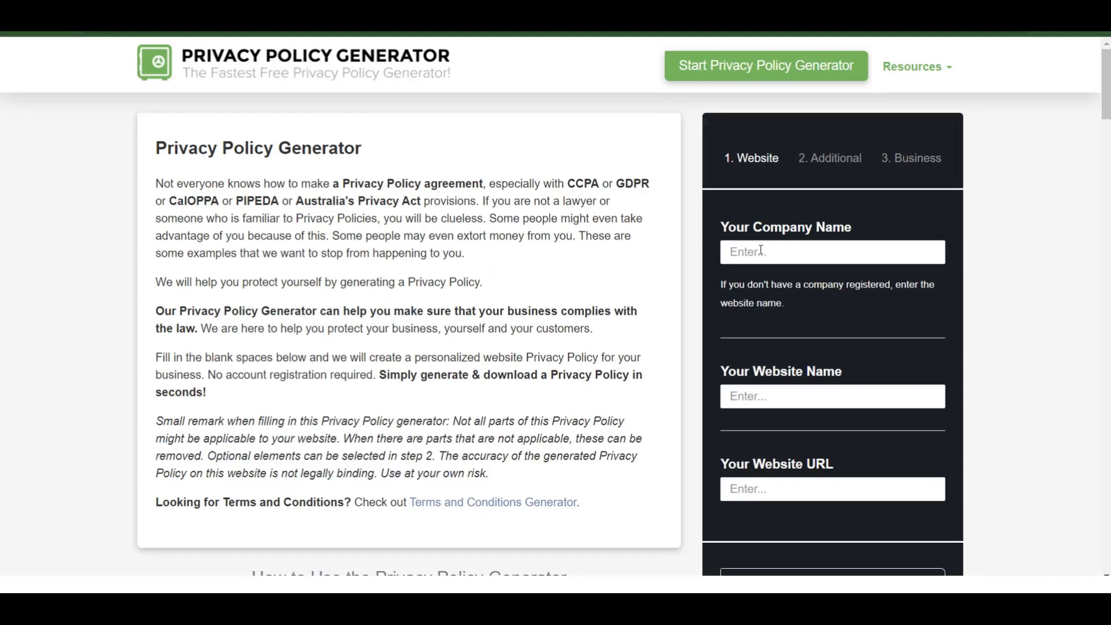
scroll(501, 190, down, 2)
scroll(504, 200, up, 2)
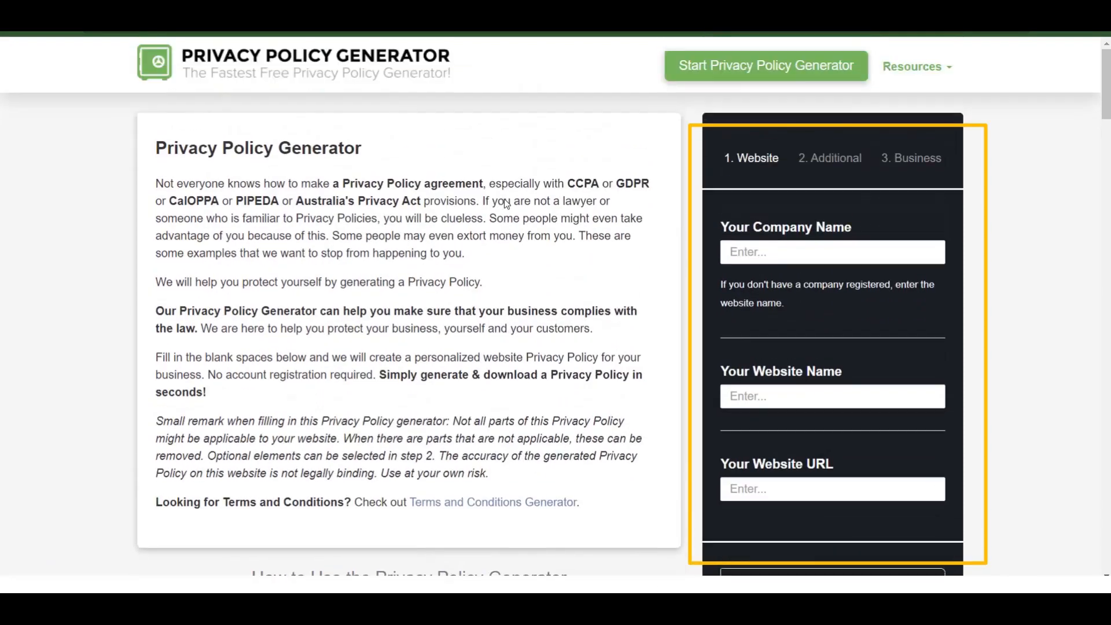
click(808, 250)
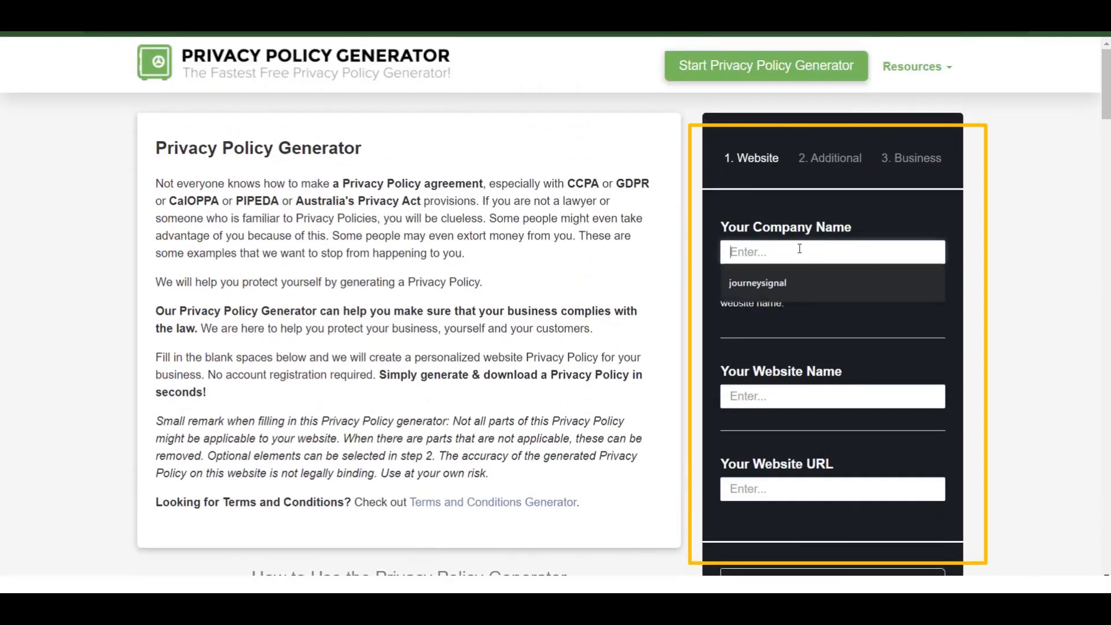
click(775, 281)
click(824, 396)
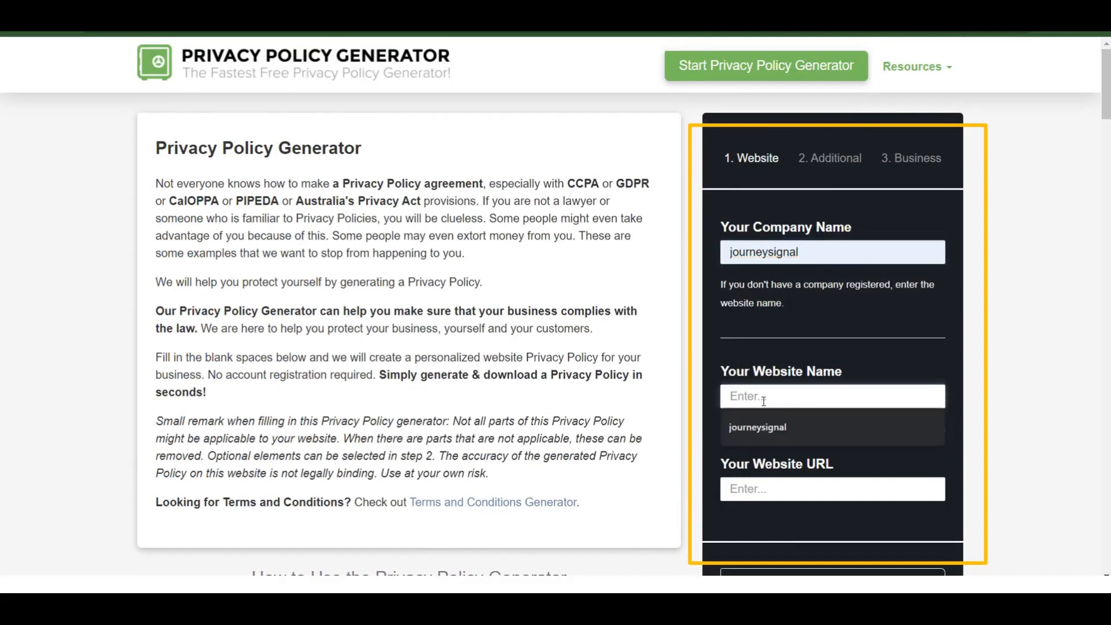
click(764, 428)
click(771, 489)
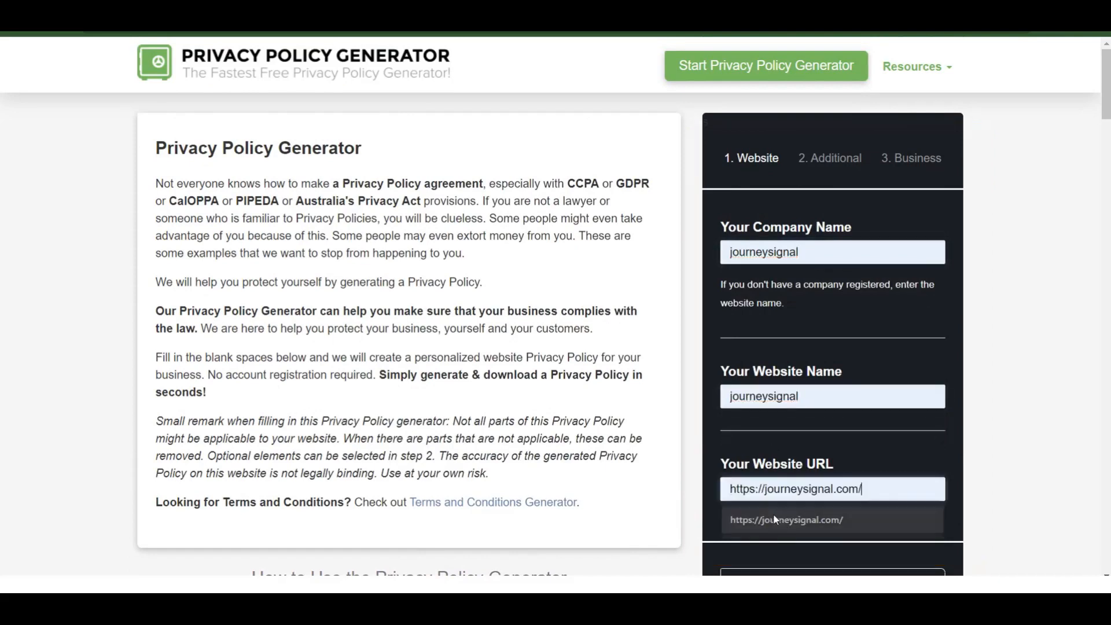
click(773, 515)
Answer Yes to showing Google AdSense ads, generate the policy, and copy its text.
scroll(1006, 377, down, 2)
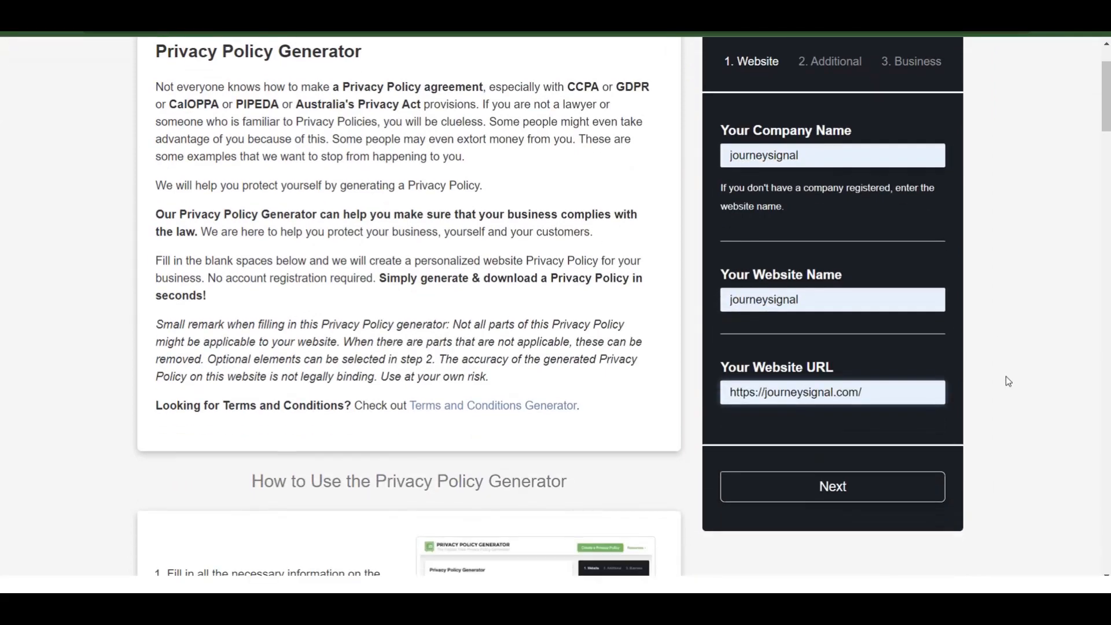
click(833, 486)
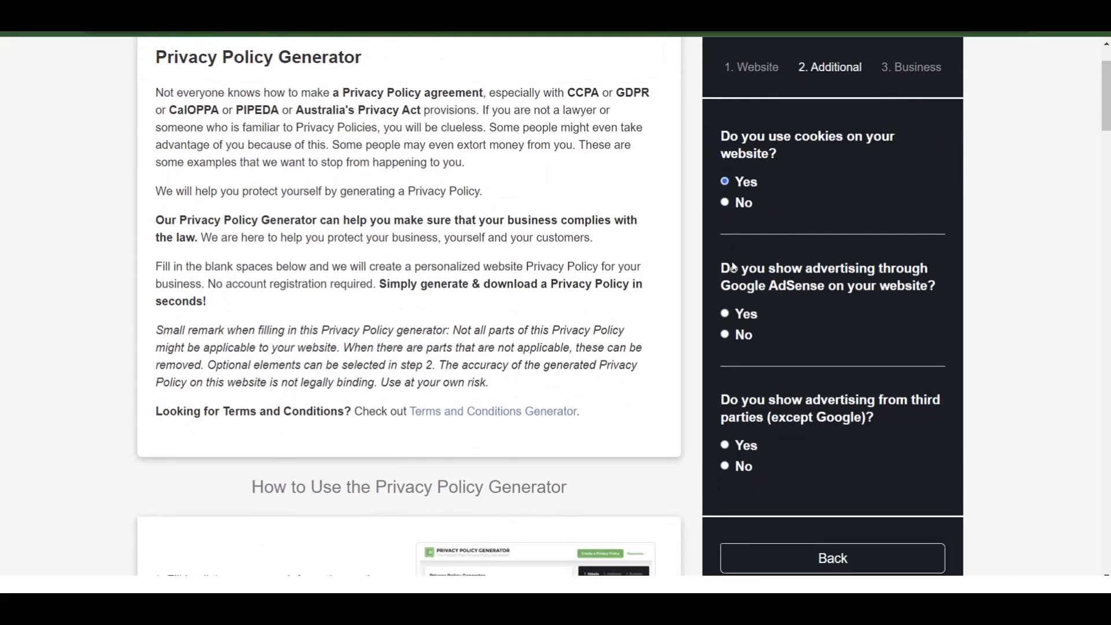
click(723, 315)
scroll(804, 463, down, 2)
click(817, 503)
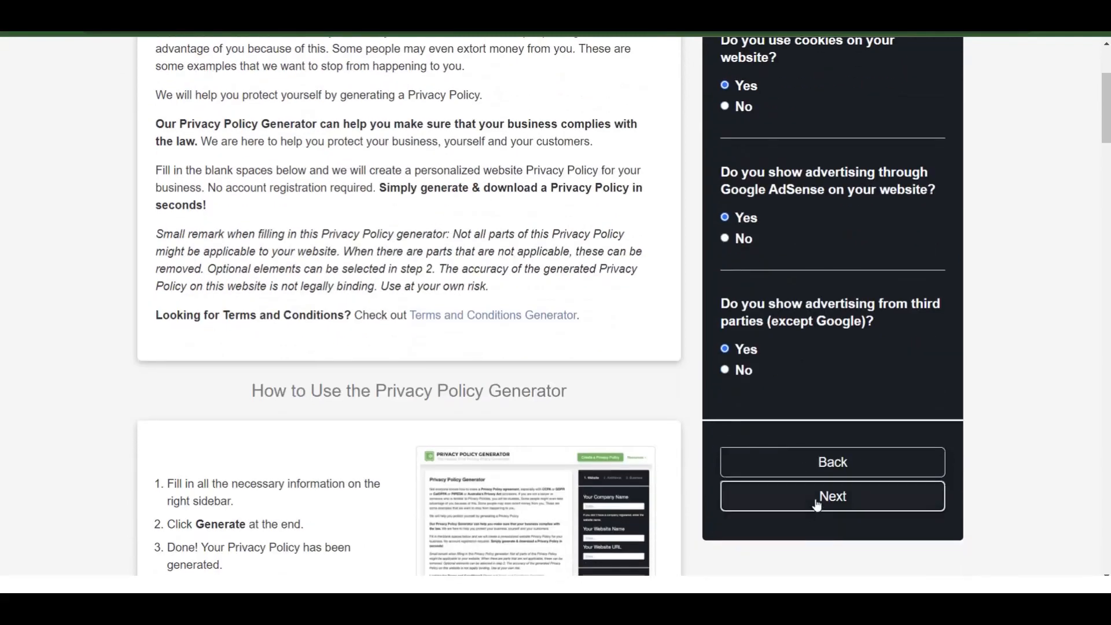
scroll(410, 185, down, 8)
scroll(405, 209, down, 20)
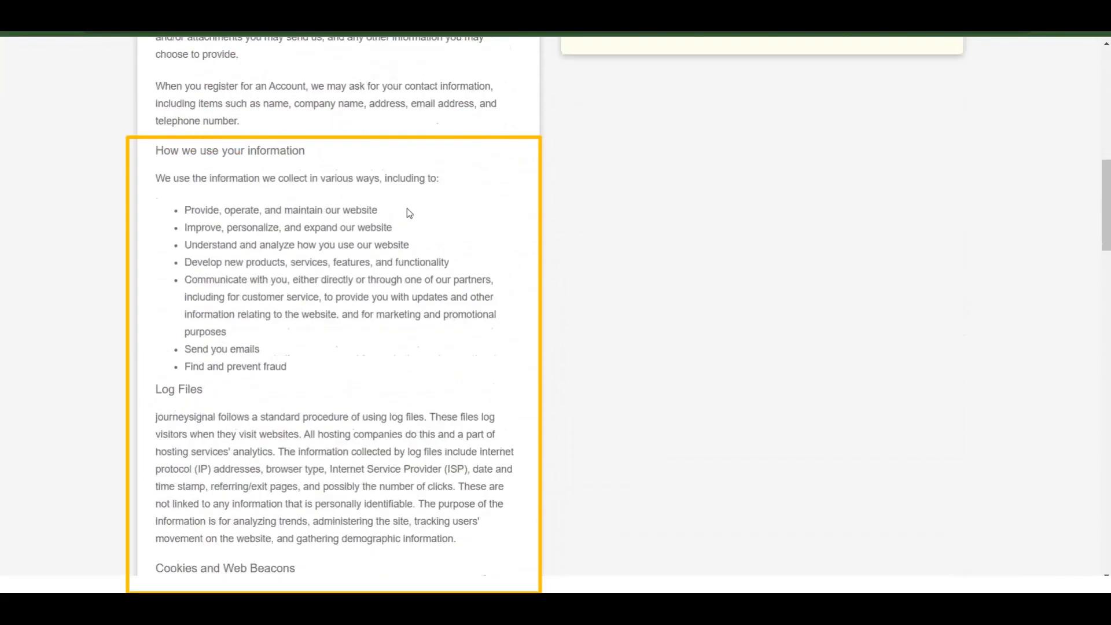
scroll(409, 218, up, 20)
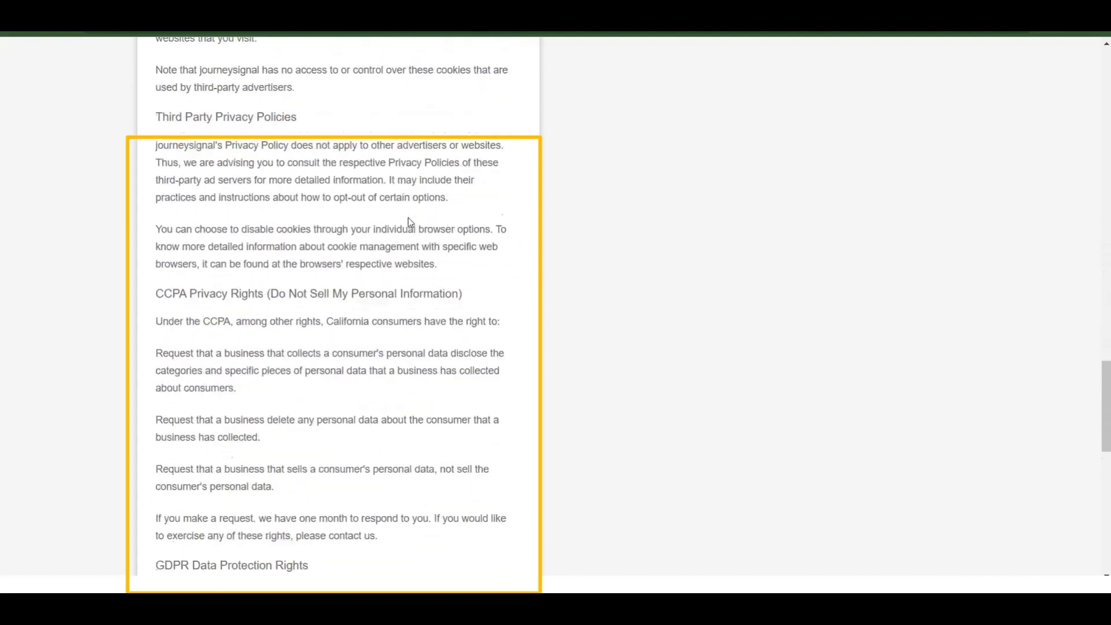
scroll(414, 221, up, 5)
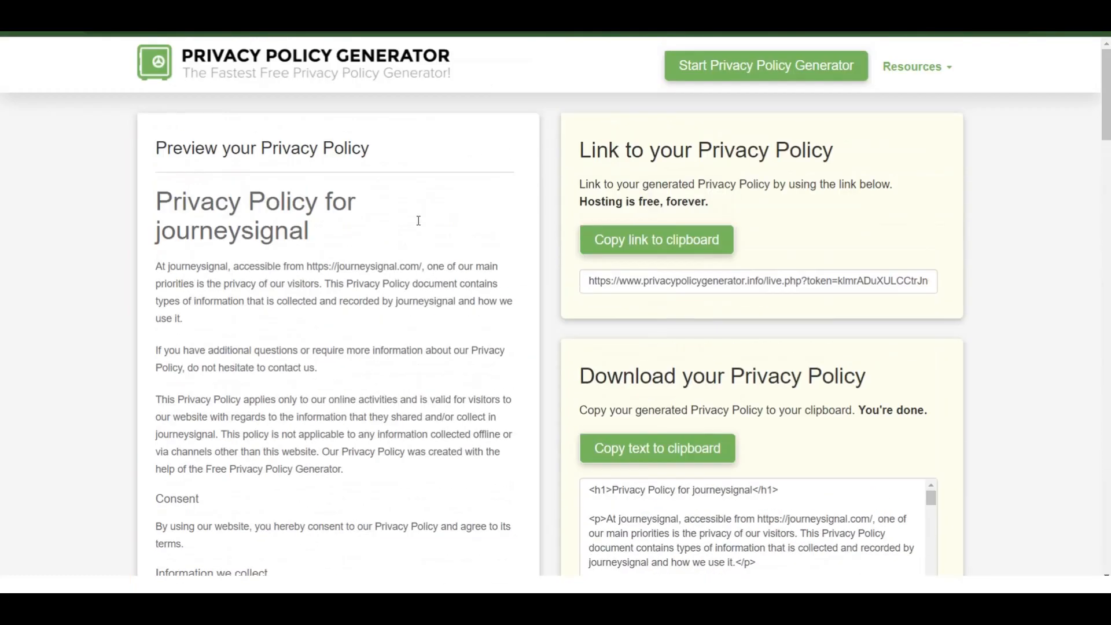
scroll(380, 382, down, 3)
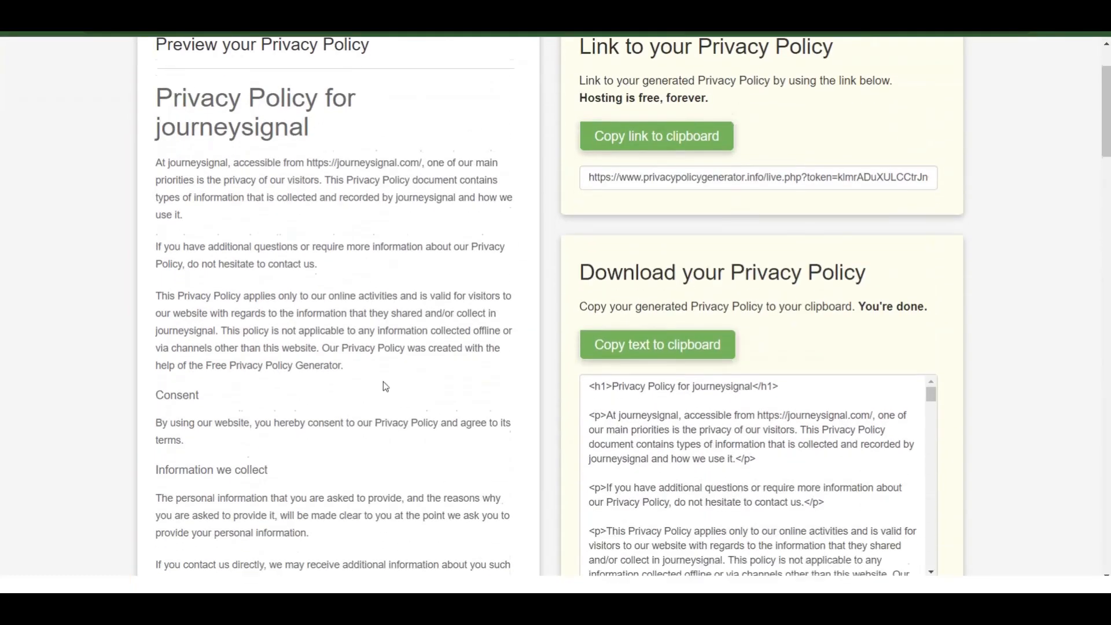
click(663, 260)
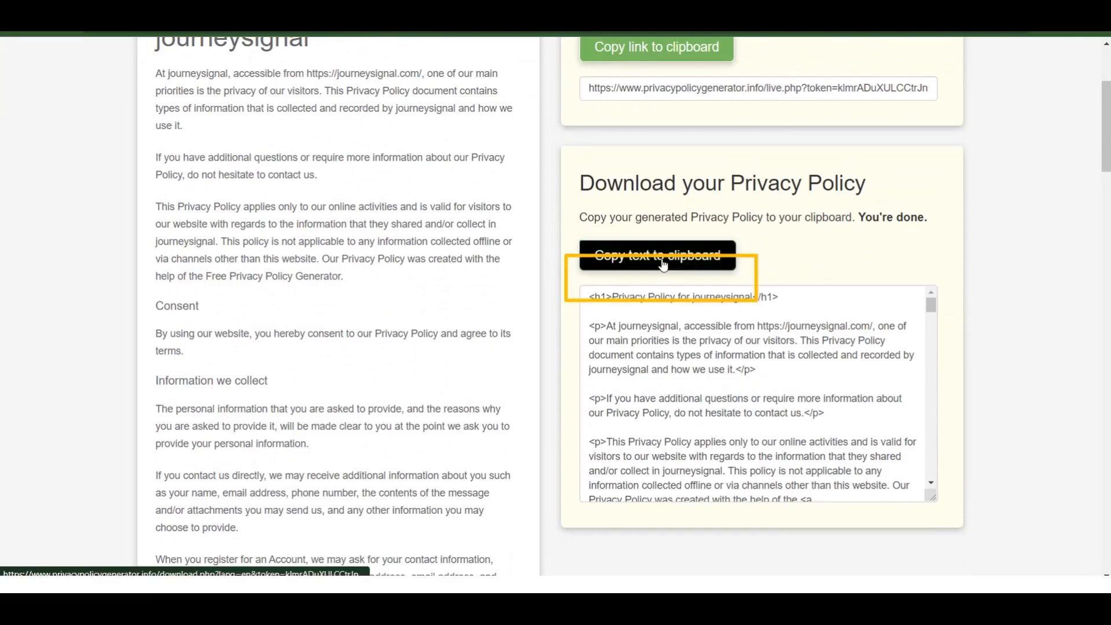
scroll(662, 264, up, 3)
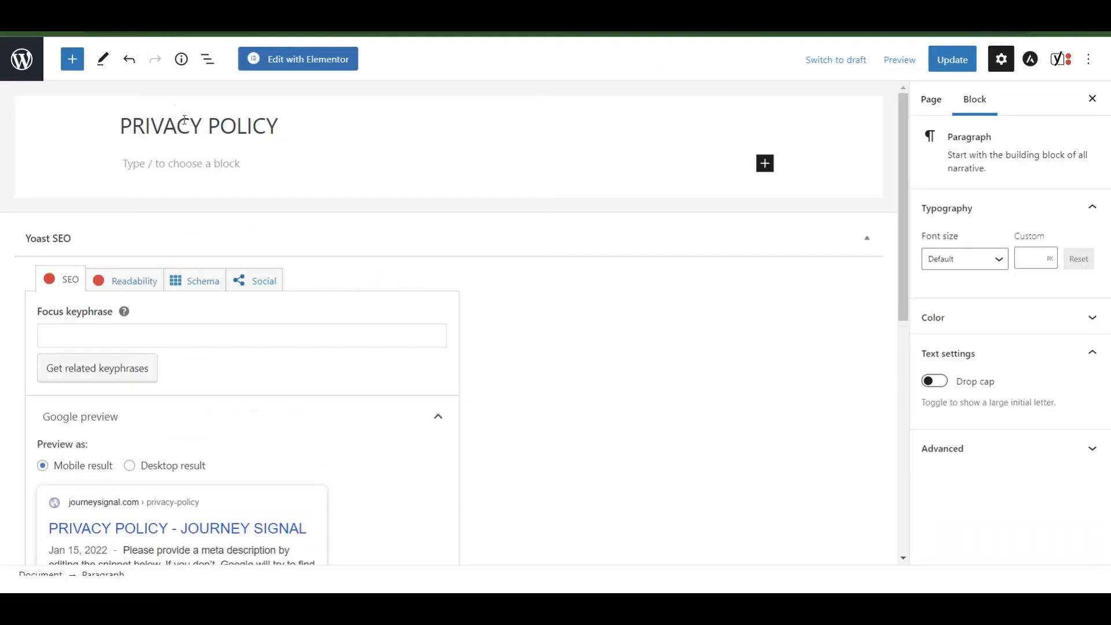
Paste the generated journeysignal privacy policy into the empty paragraph and update the page.
click(184, 155)
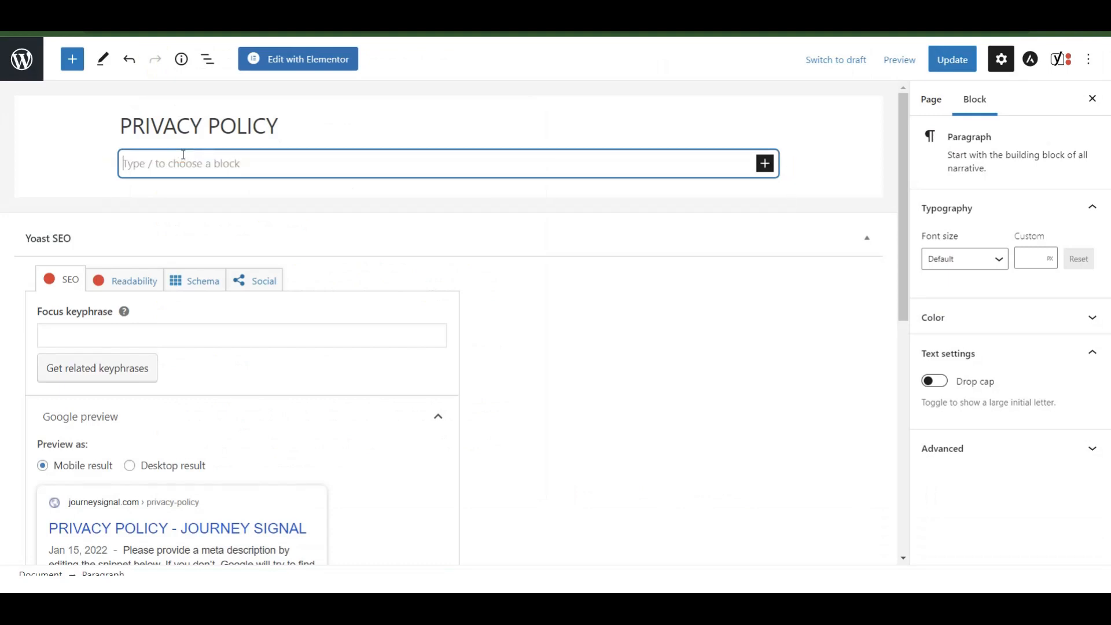
key(ctrl+v)
scroll(716, 335, up, 15)
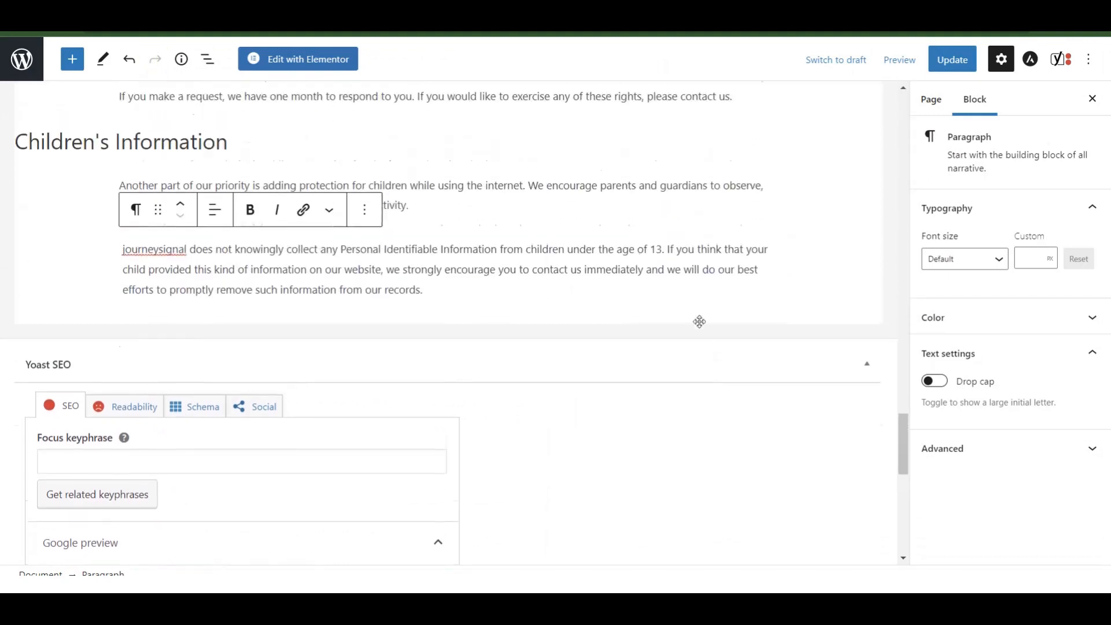
scroll(699, 325, up, 20)
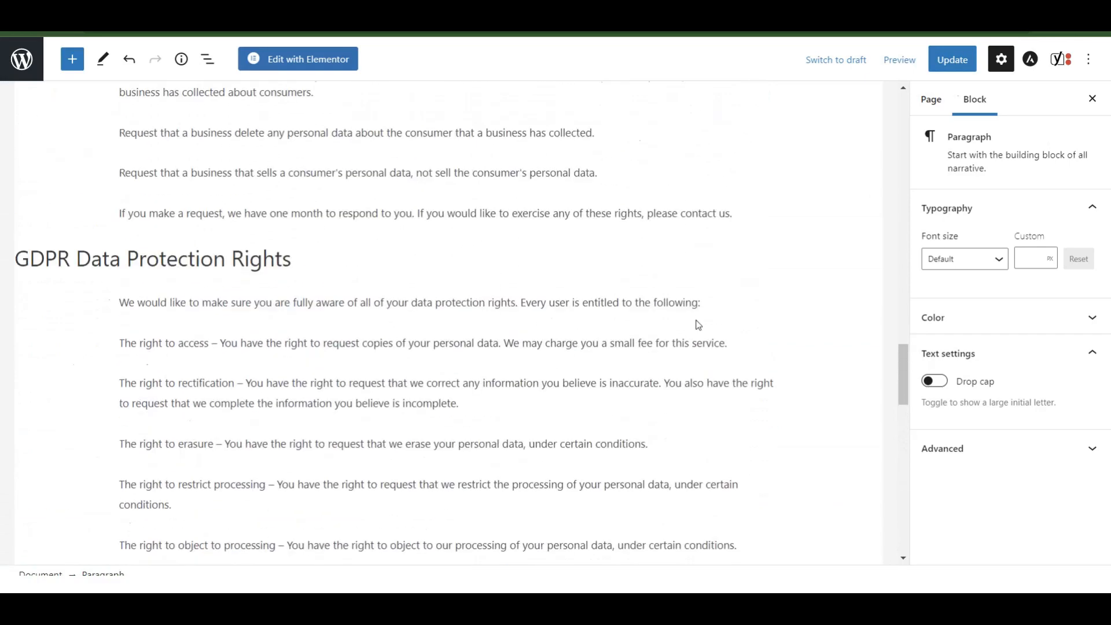
scroll(113, 305, up, 15)
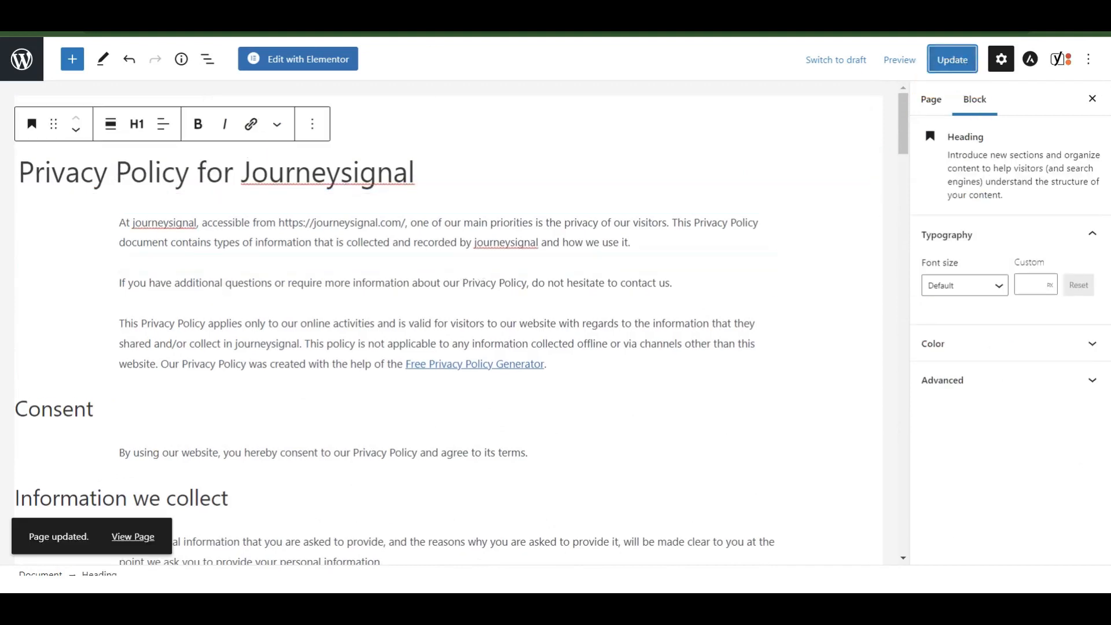
click(142, 544)
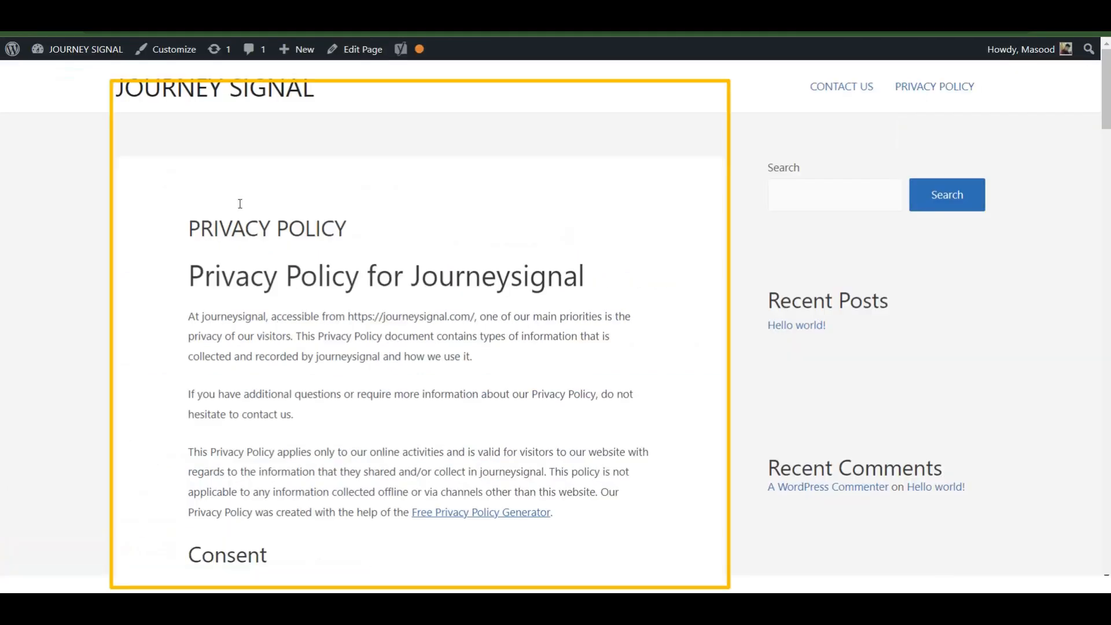
Scroll through the live privacy policy to the footer, then go to the CONTACT US page.
scroll(232, 186, down, 15)
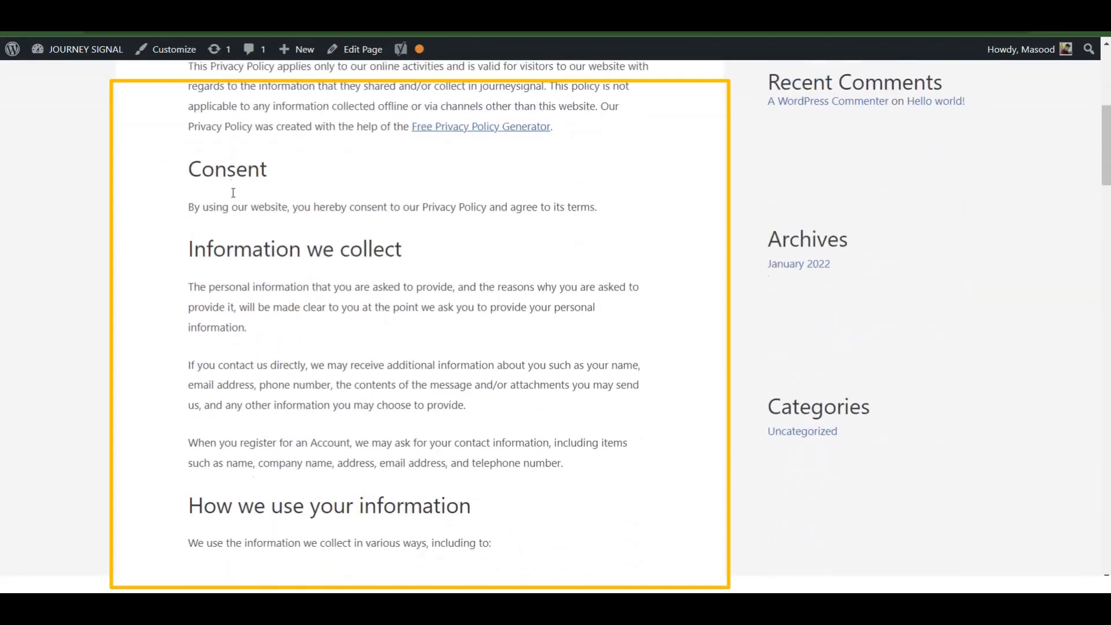
scroll(232, 203, down, 15)
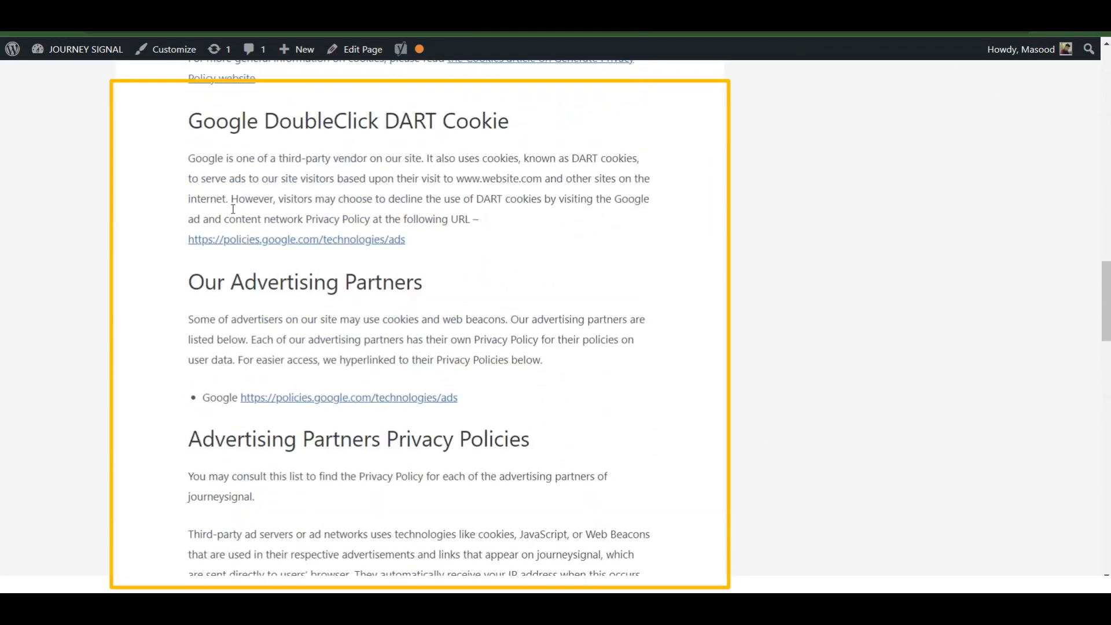
scroll(233, 209, down, 15)
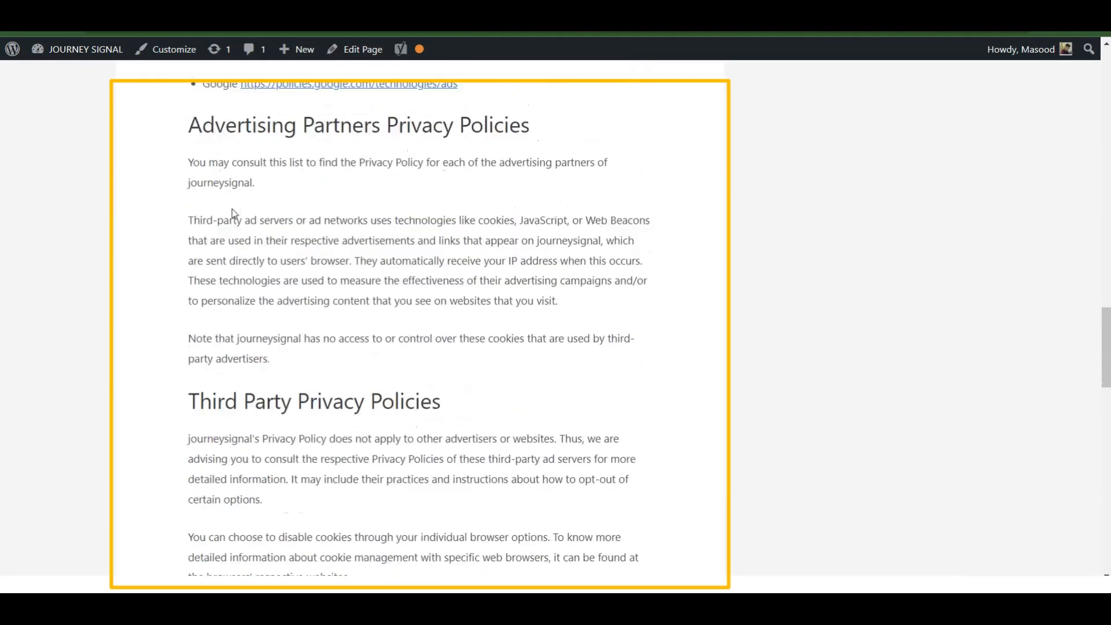
scroll(234, 214, down, 15)
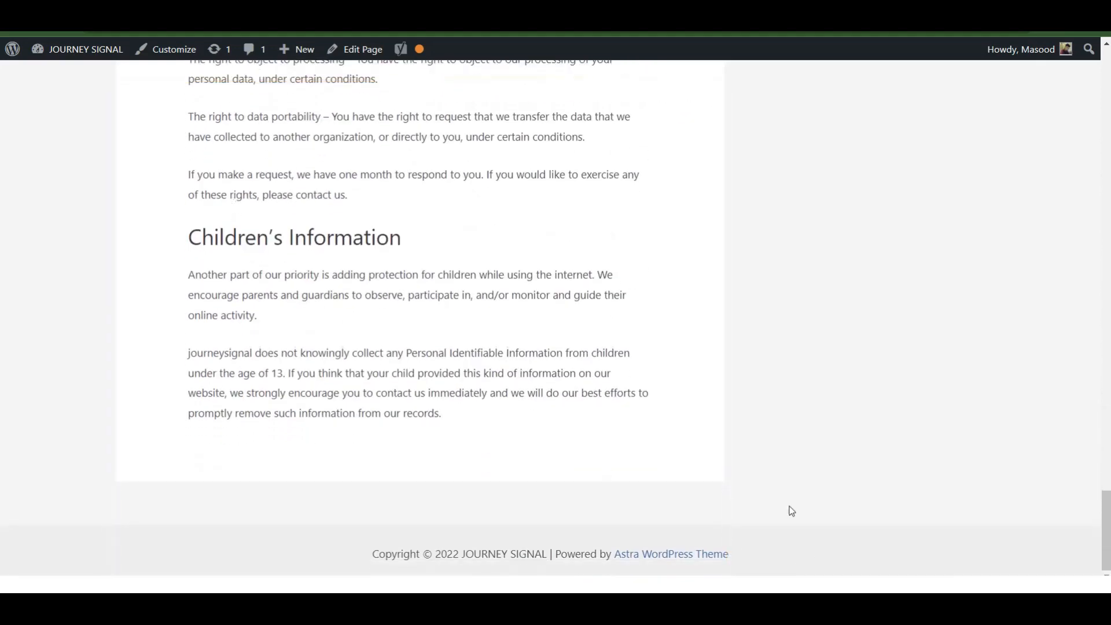
scroll(765, 492, up, 20)
click(843, 92)
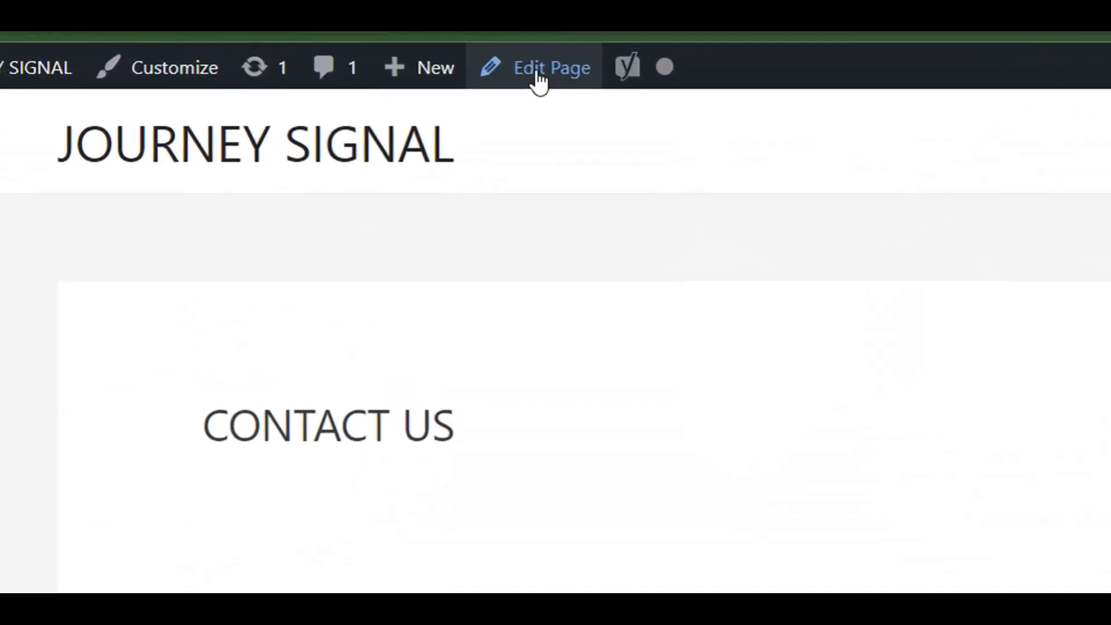
Search the plugin directory for 'NINJA FORMS', then install and activate Ninja Forms Contact Form.
click(528, 80)
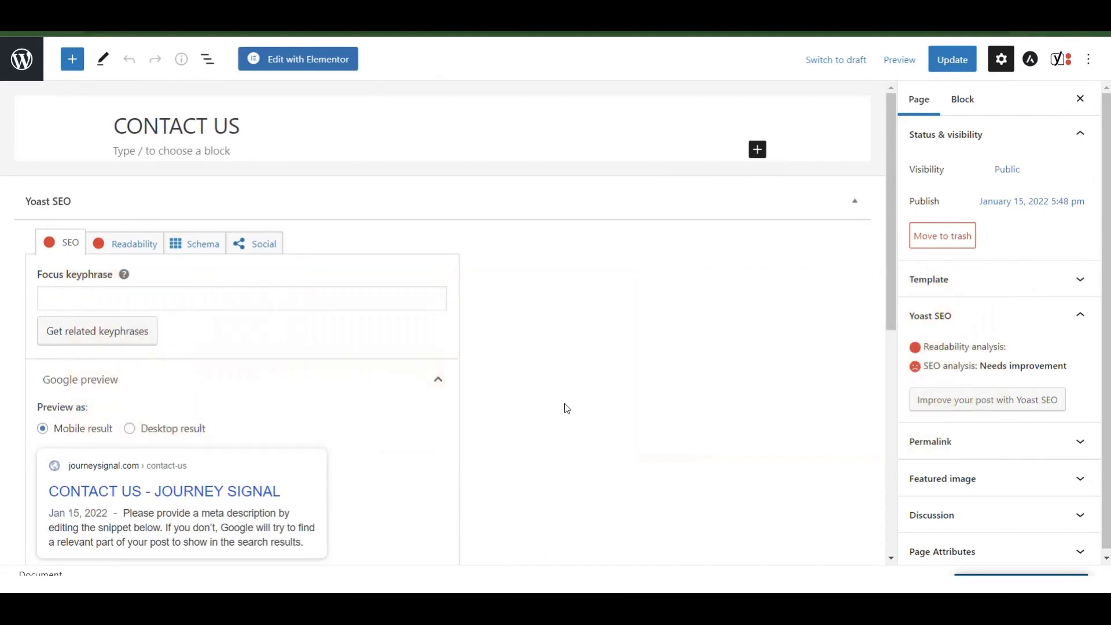
click(21, 59)
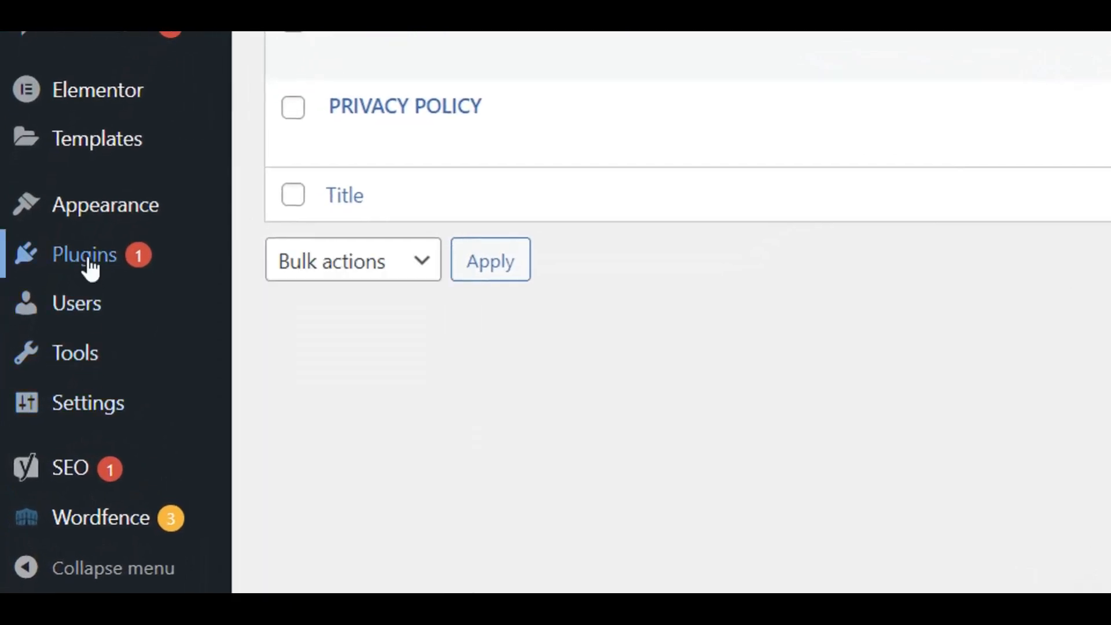
mouse_move(181, 282)
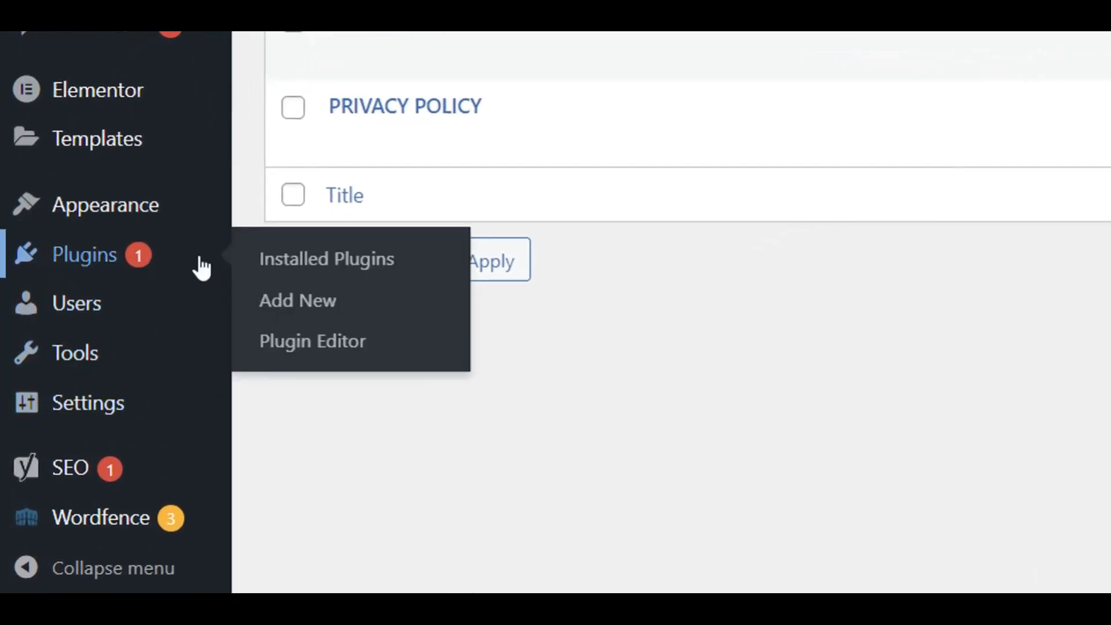
click(291, 304)
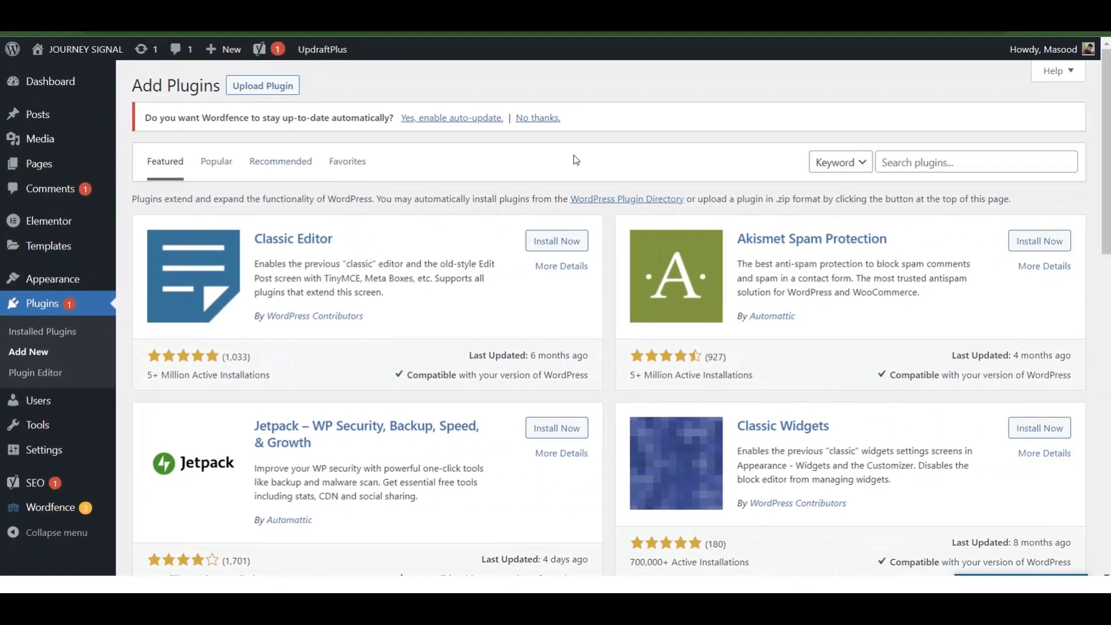
click(950, 161)
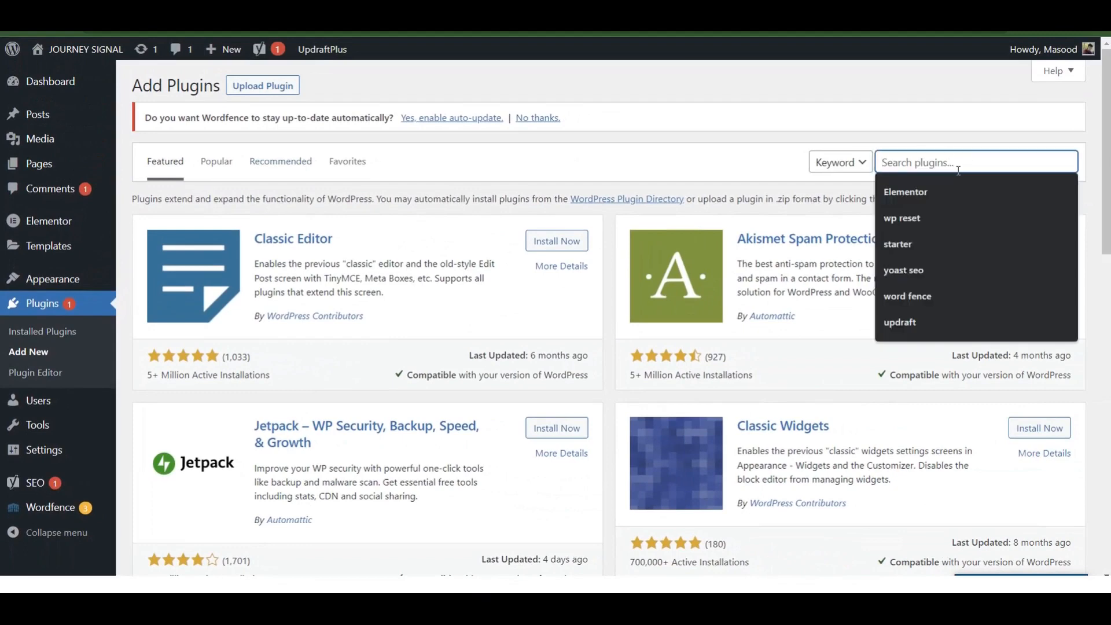
text(NINJA)
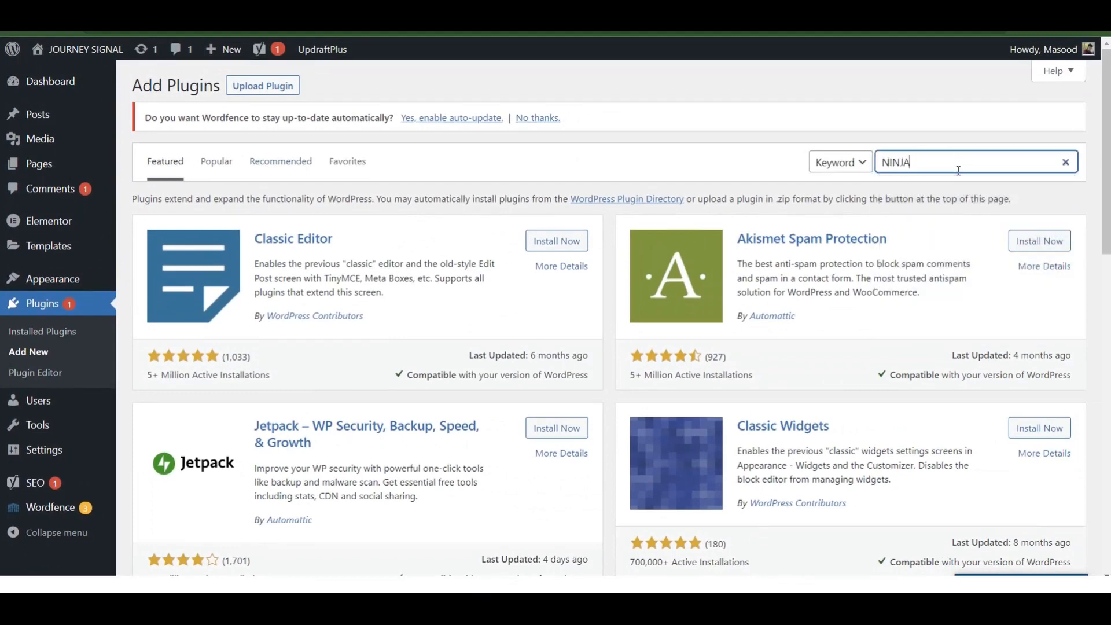
text( FORMS)
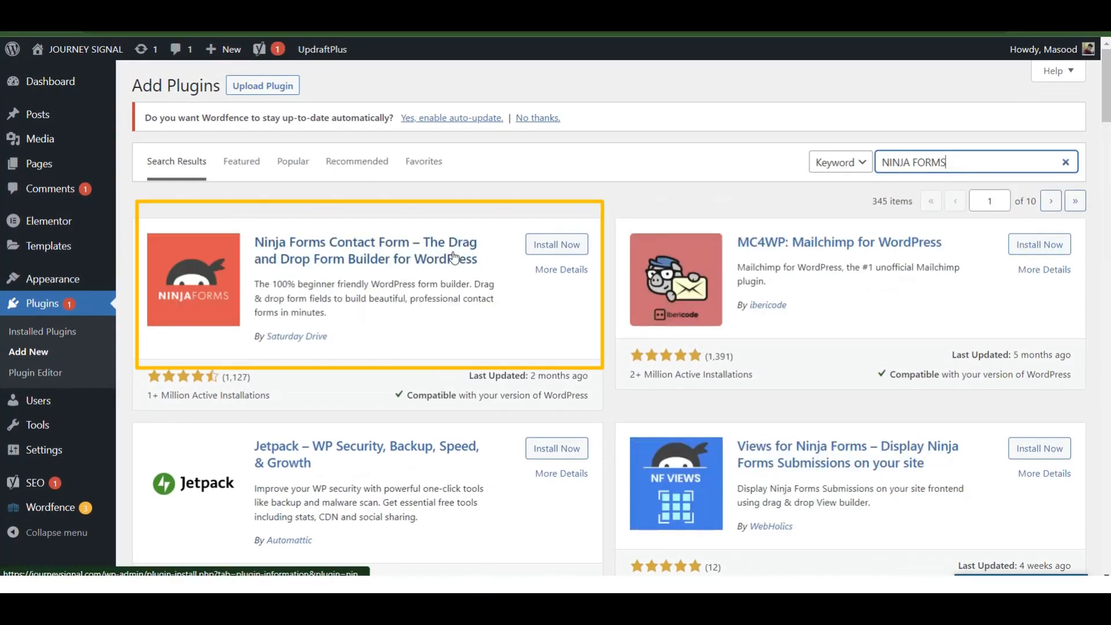
click(550, 247)
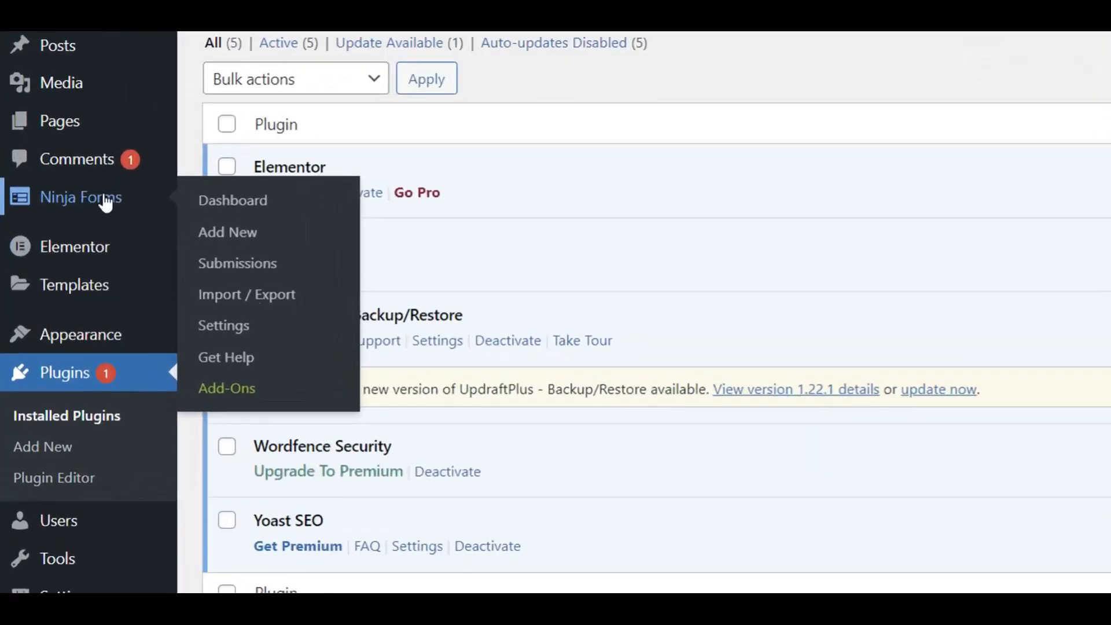
click(69, 218)
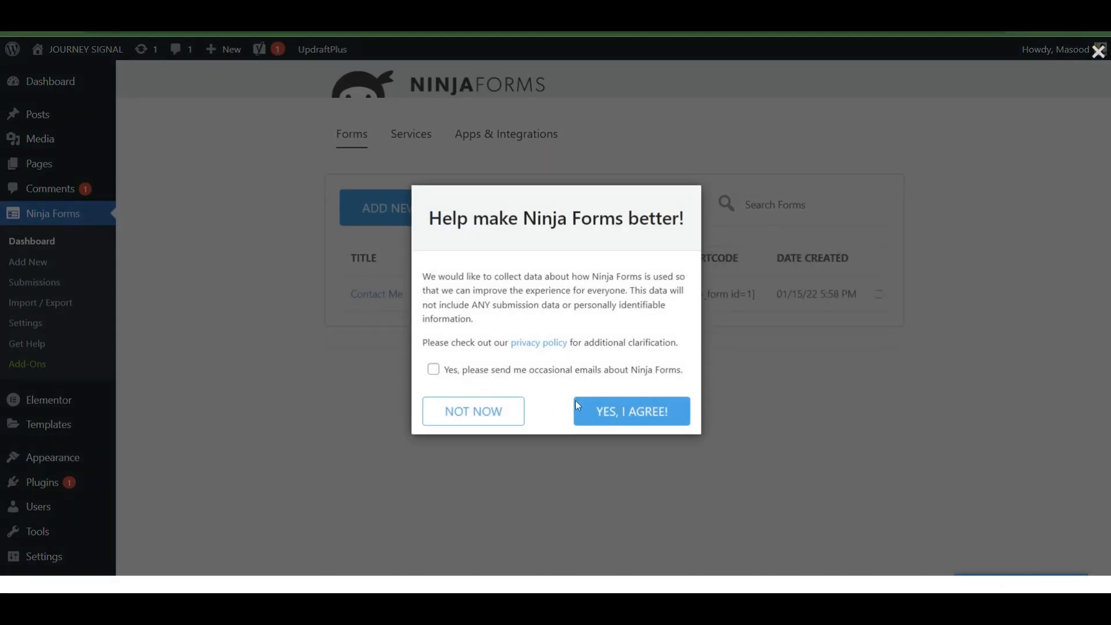
Opt into Ninja Forms emails and data sharing, then delete the Contact Me form by confirming with DELETE.
click(433, 370)
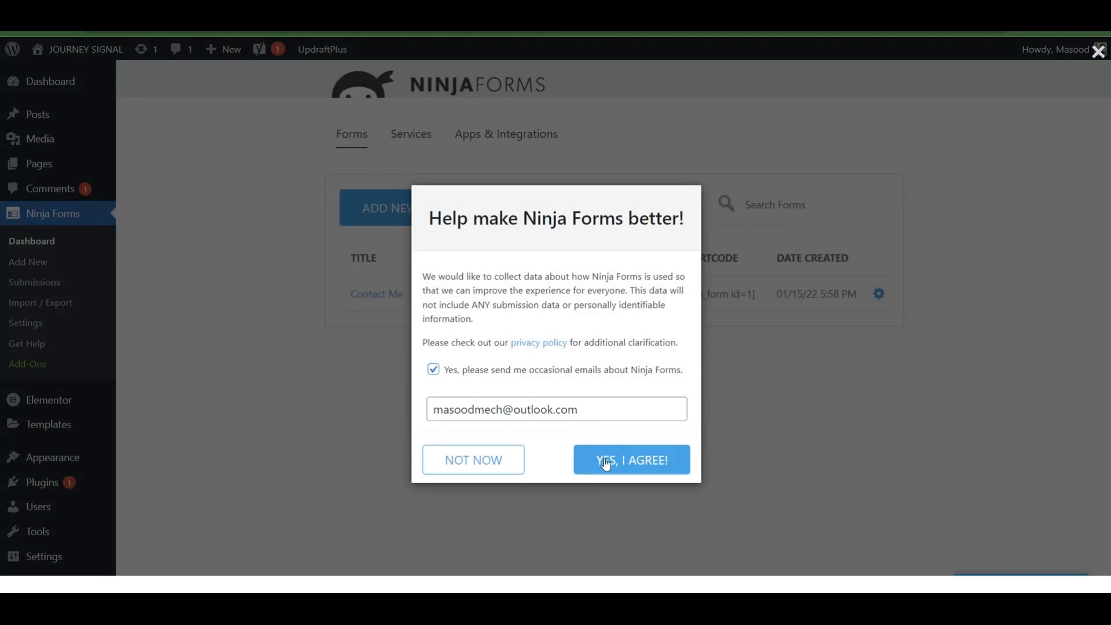
click(584, 462)
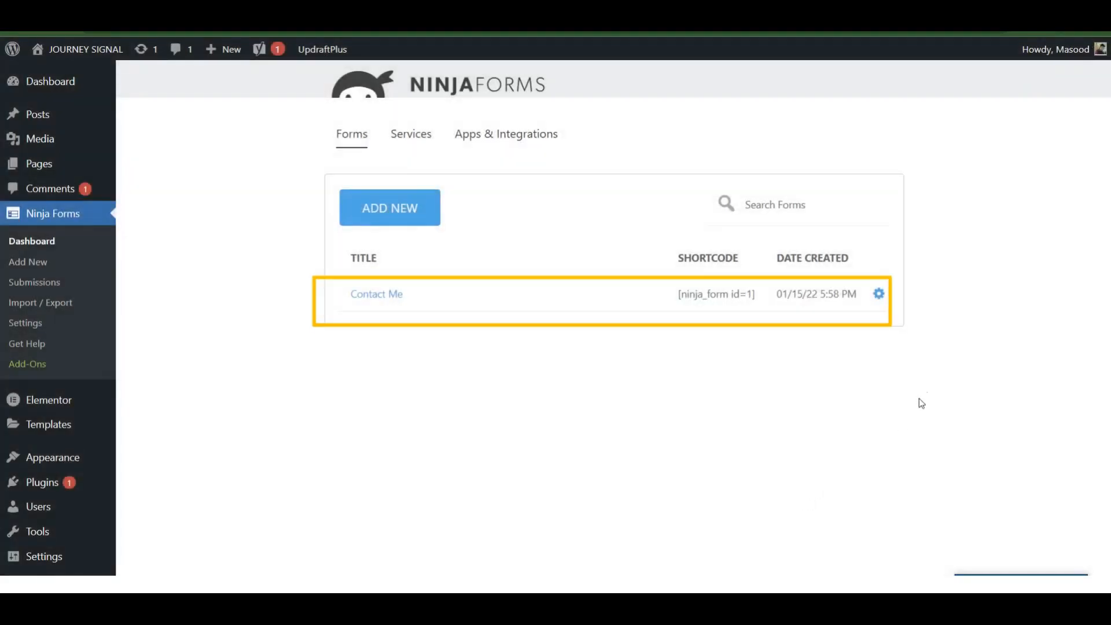
click(878, 294)
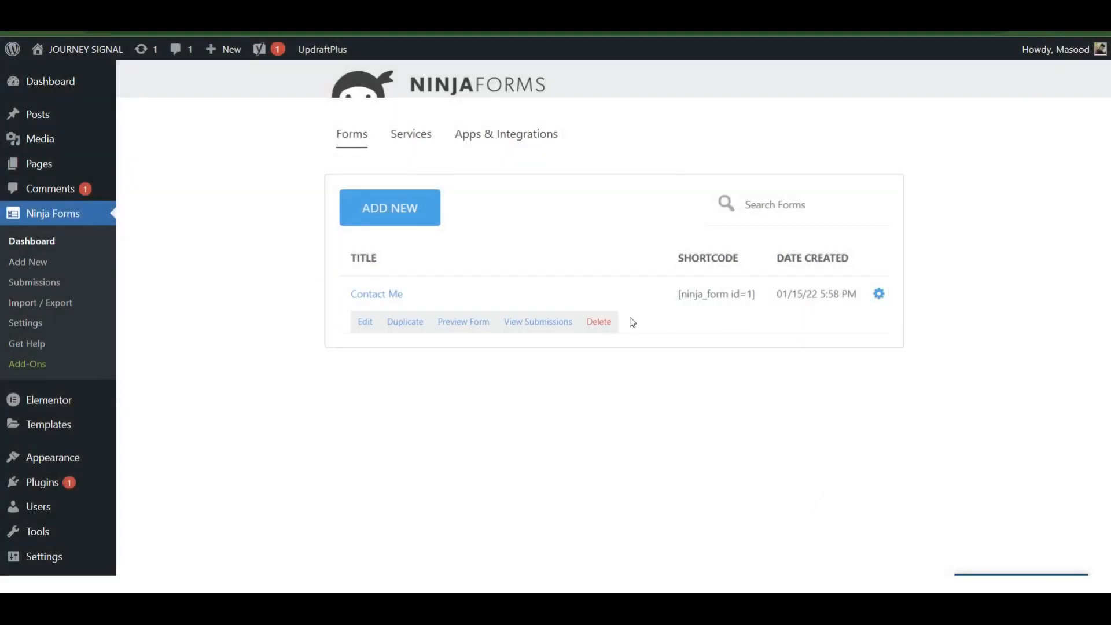
click(599, 322)
click(569, 361)
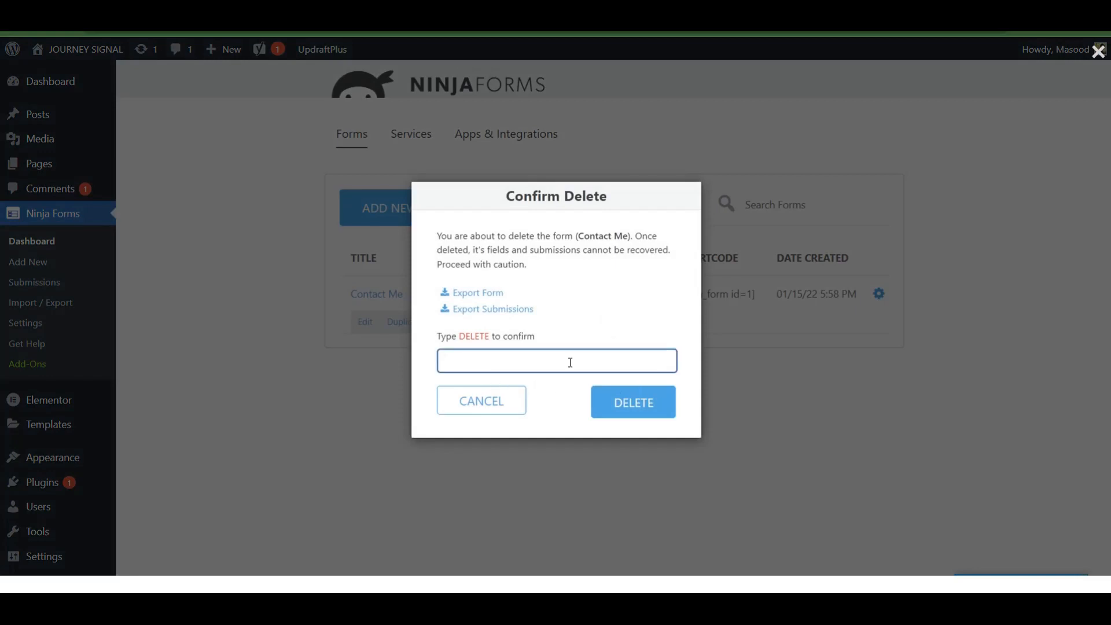
text(DELETE)
click(615, 398)
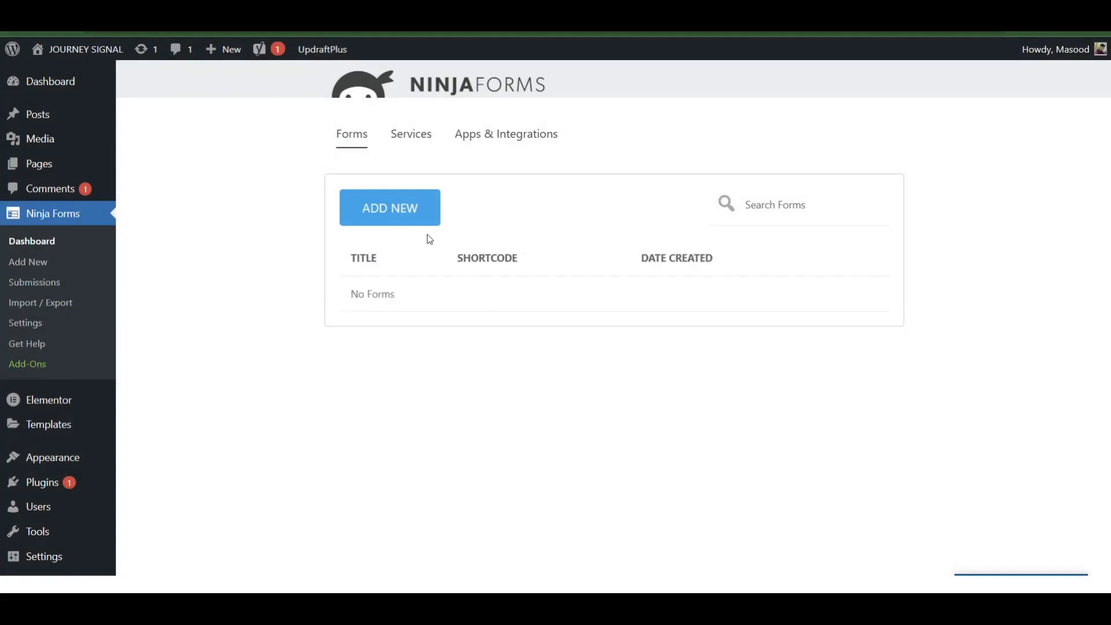
Publish a new form from the Contact Us template and copy its [ninja_form id='2'] shortcode.
click(391, 211)
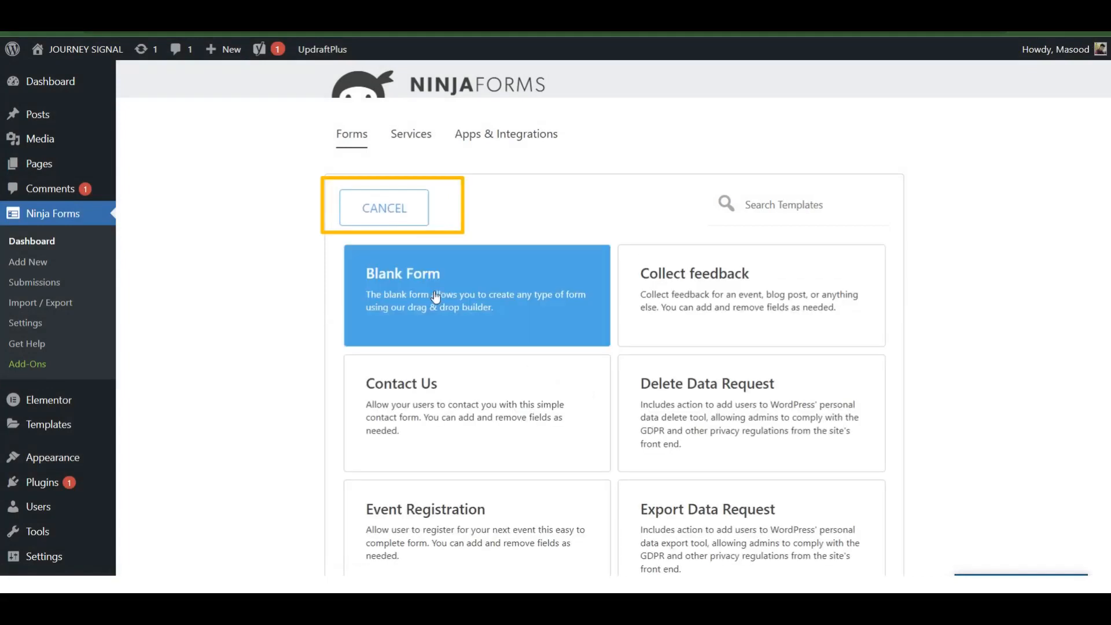
click(453, 389)
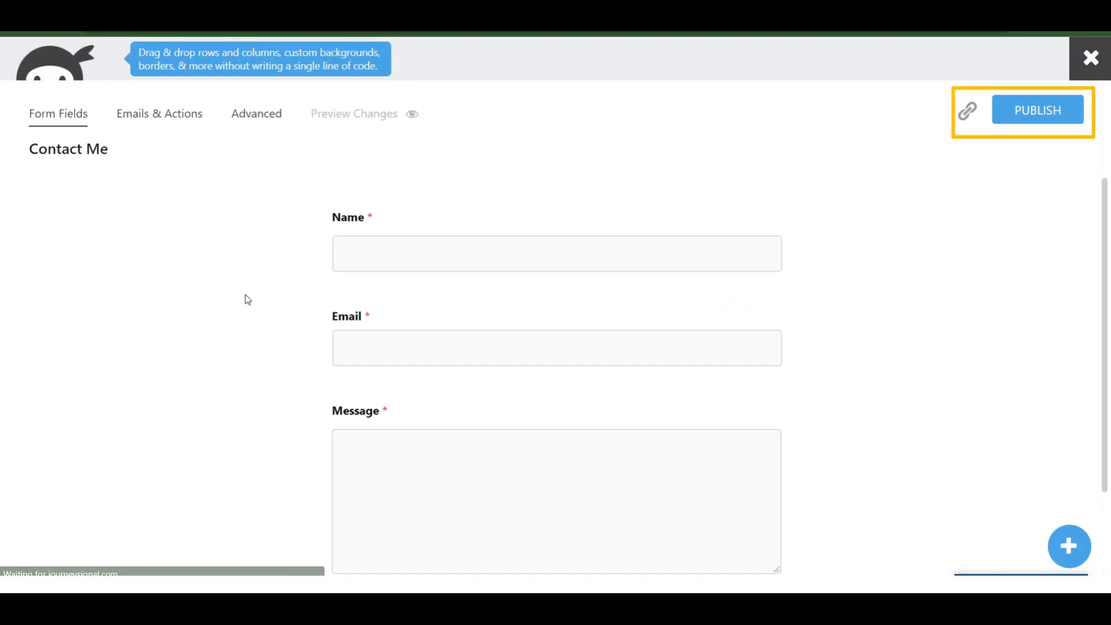
scroll(245, 297, down, 2)
click(1030, 112)
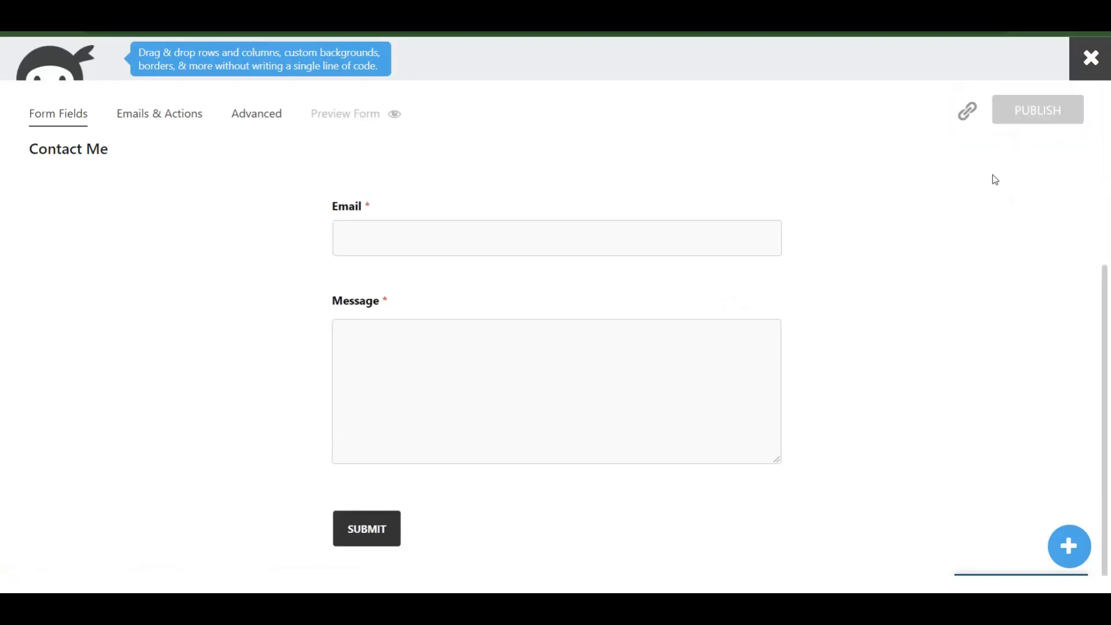
click(968, 112)
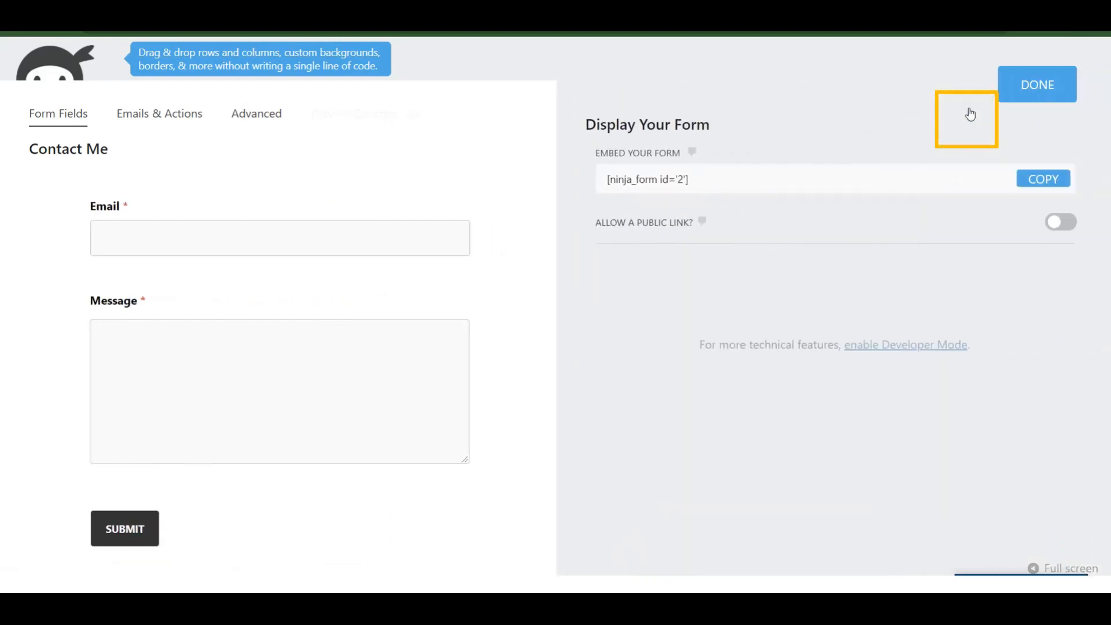
click(1039, 183)
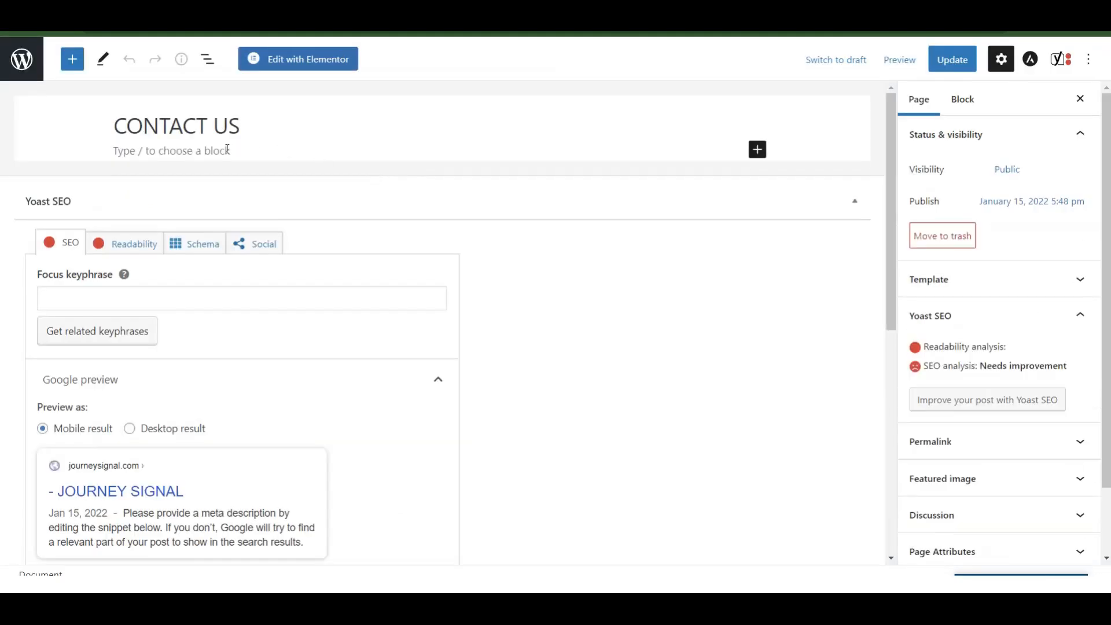
Add a Shortcode block with [ninja_form id='2'] to CONTACT US, update the page, and view it live.
click(221, 152)
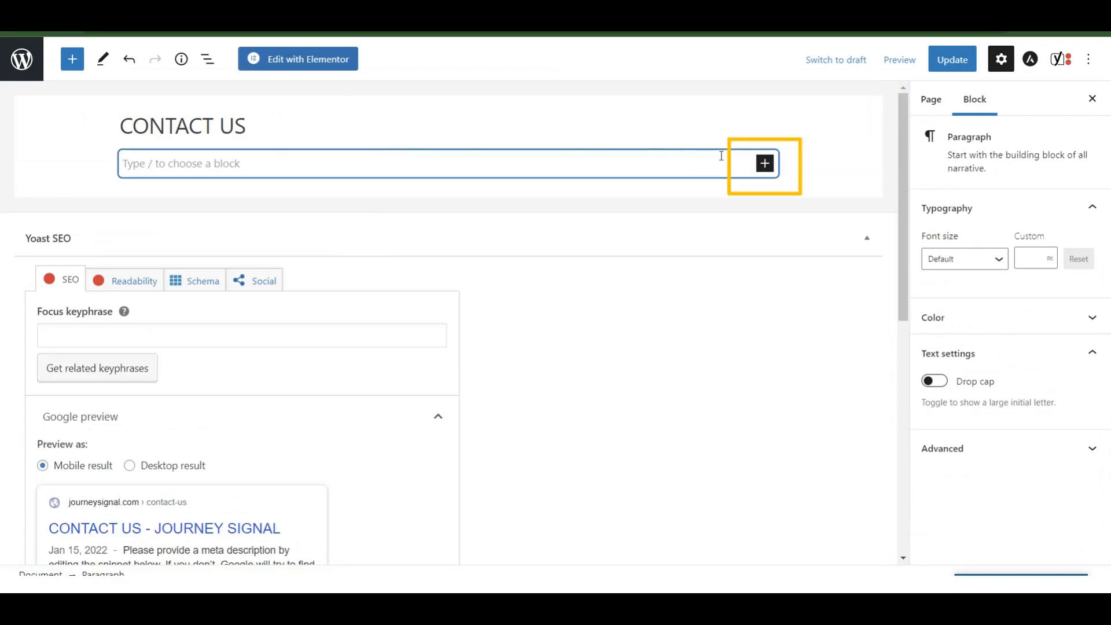
click(764, 163)
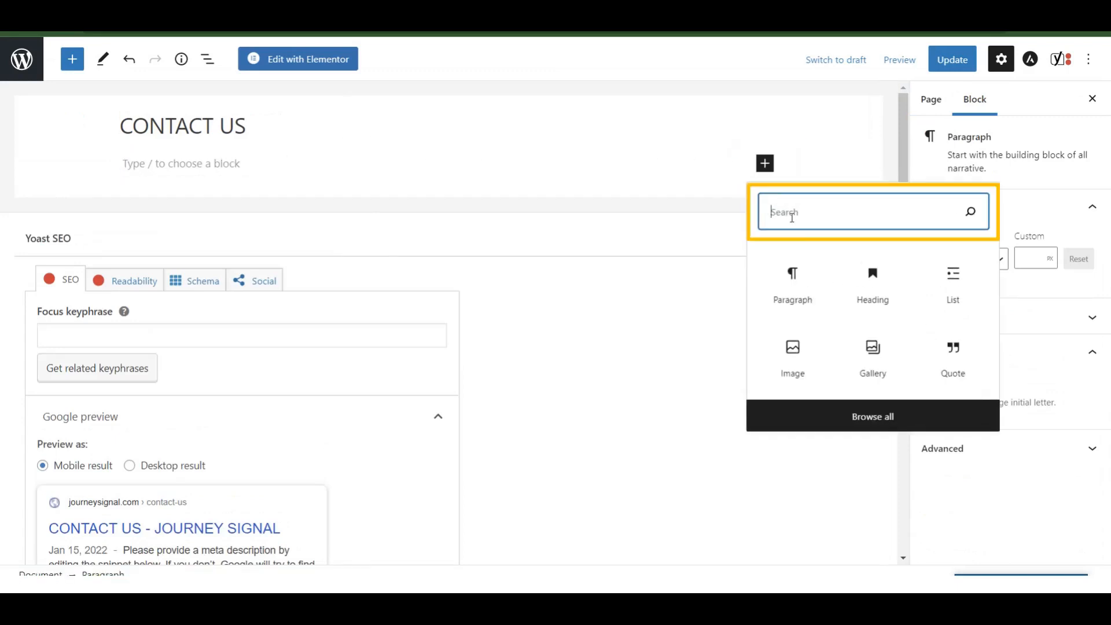
text(SHO)
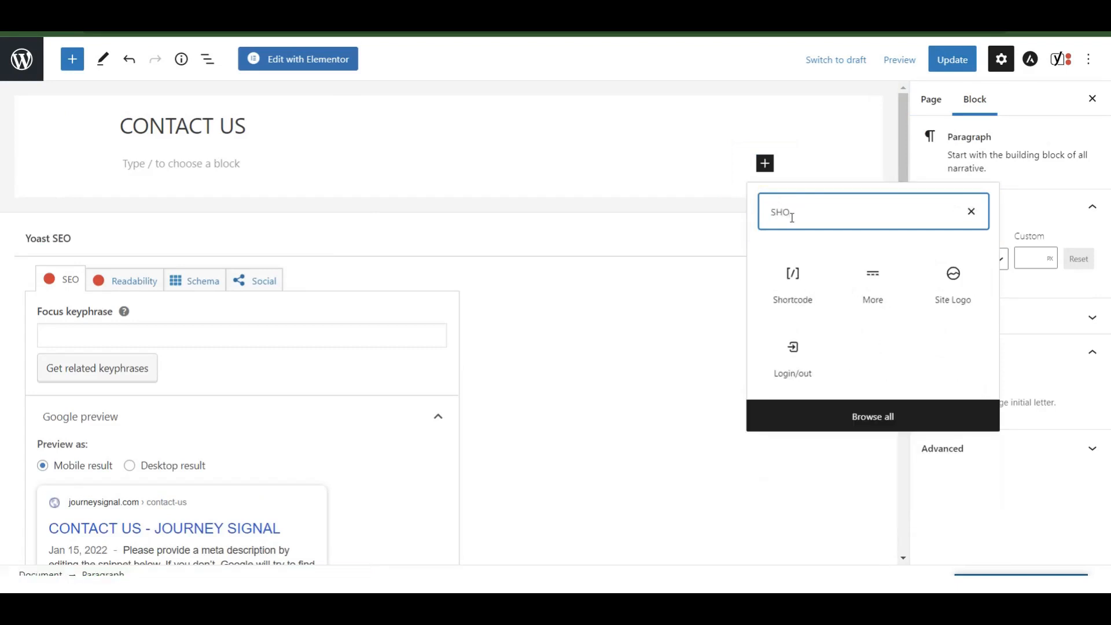
click(807, 284)
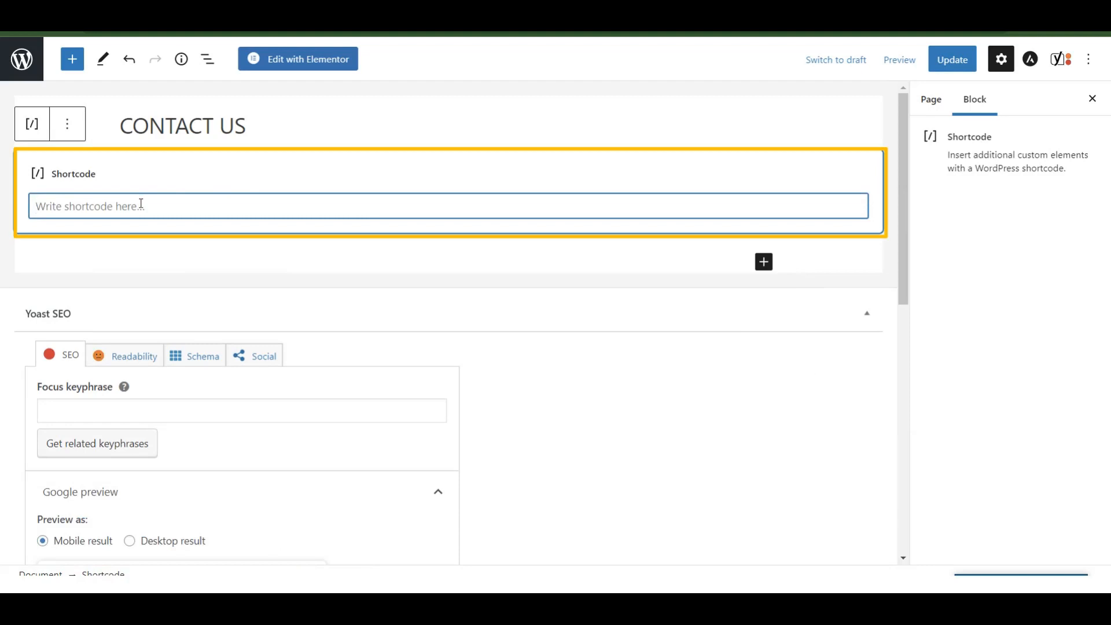
key(ctrl+v)
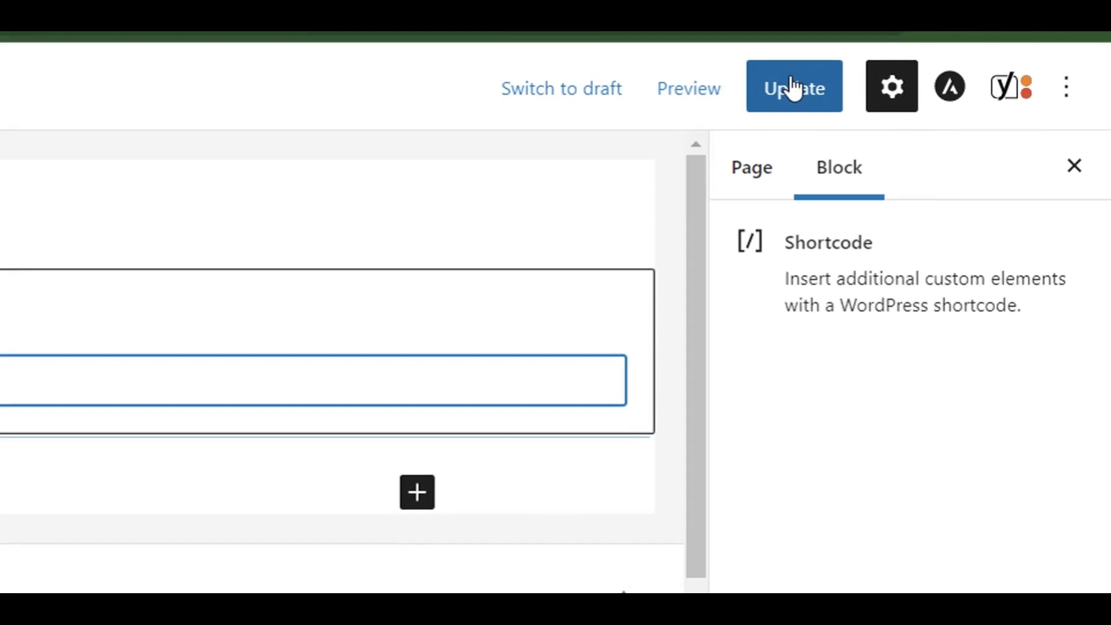
click(793, 88)
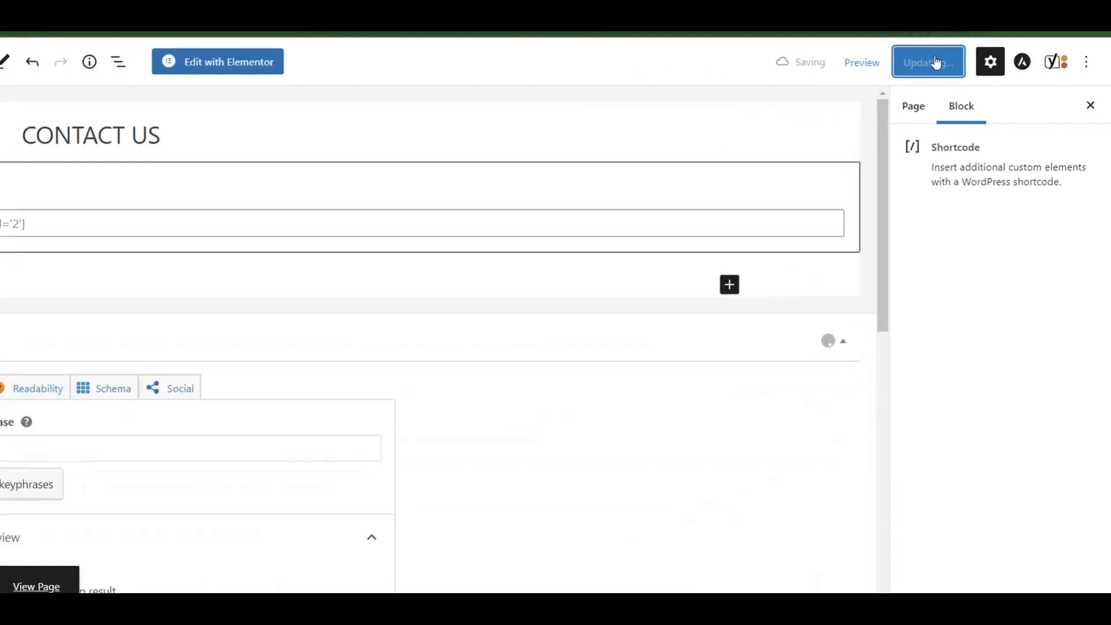
click(141, 538)
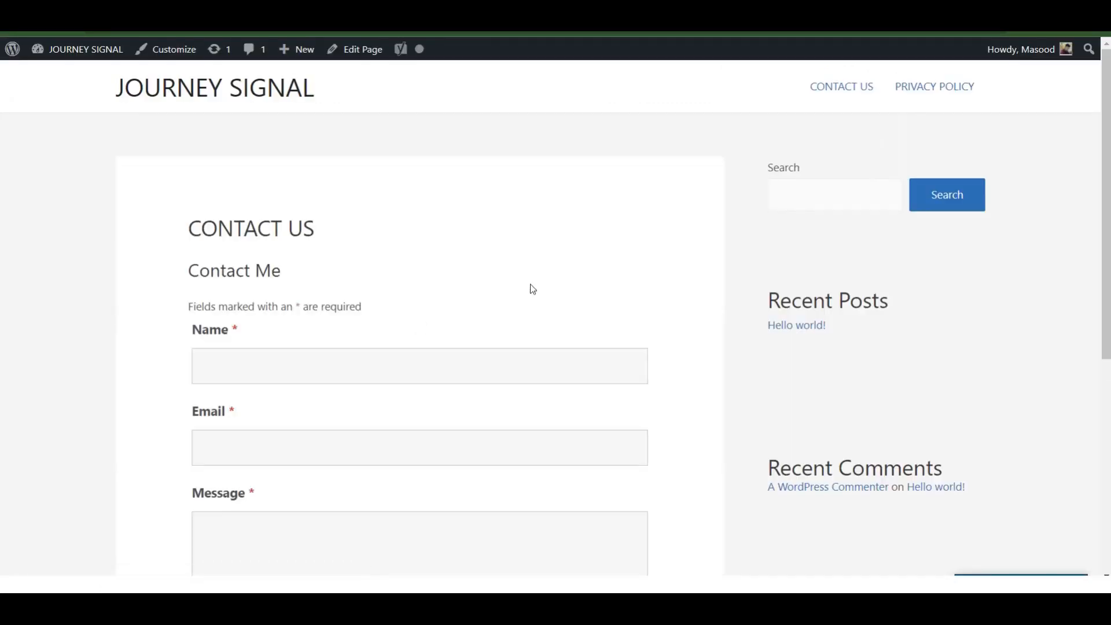
Fill in the contact form with a name, an e-mail address and the message 'HI'.
scroll(531, 285, down, 2)
click(369, 275)
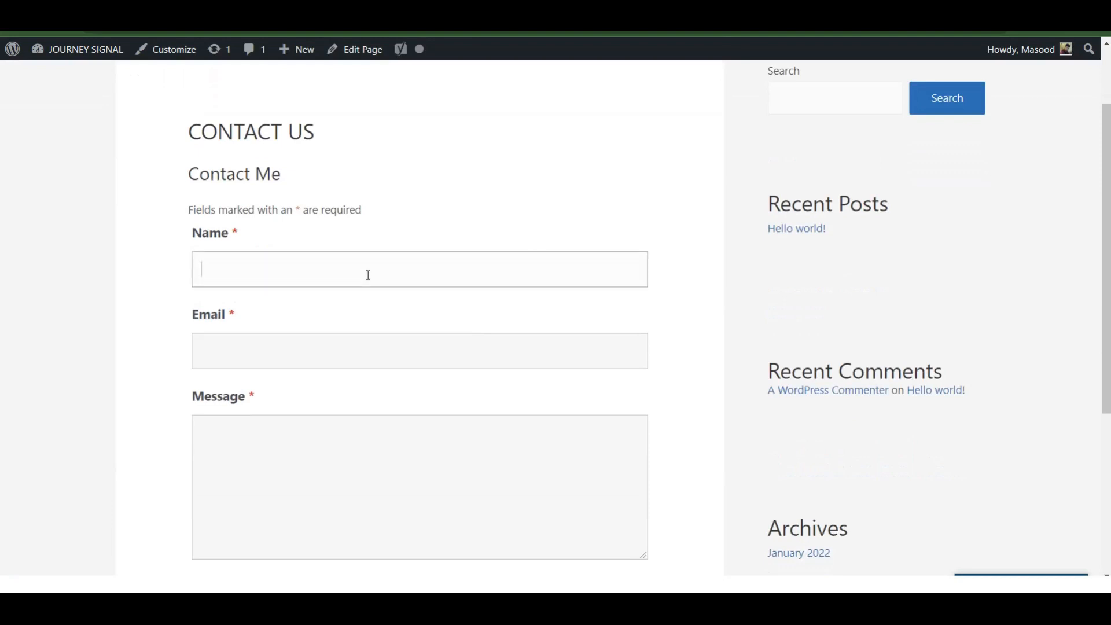
key(Tab)
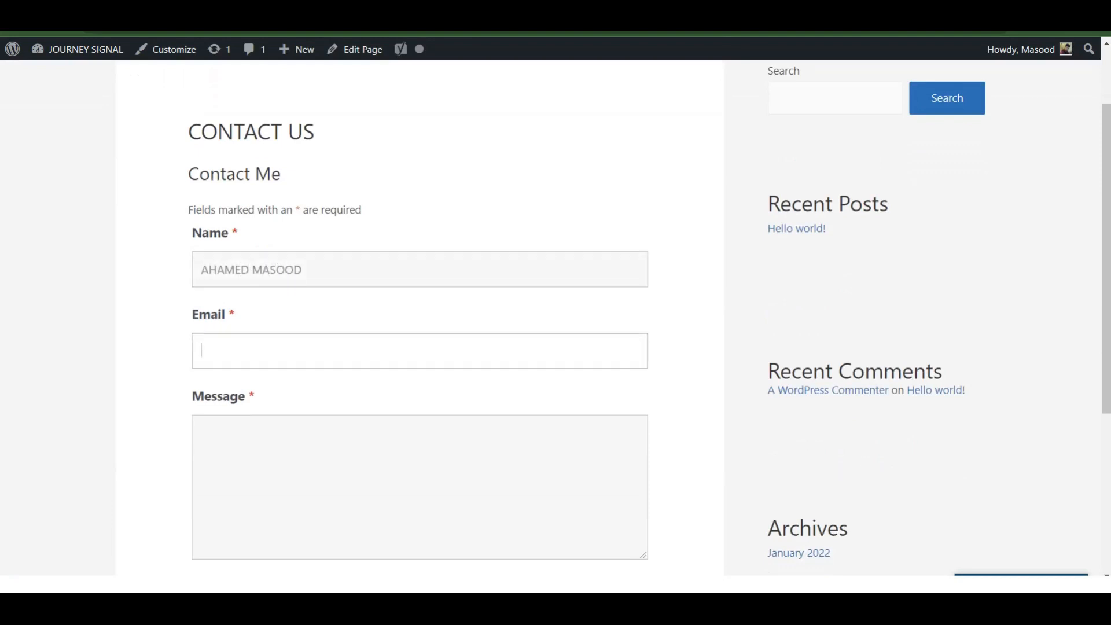
key(Tab)
text(HI)
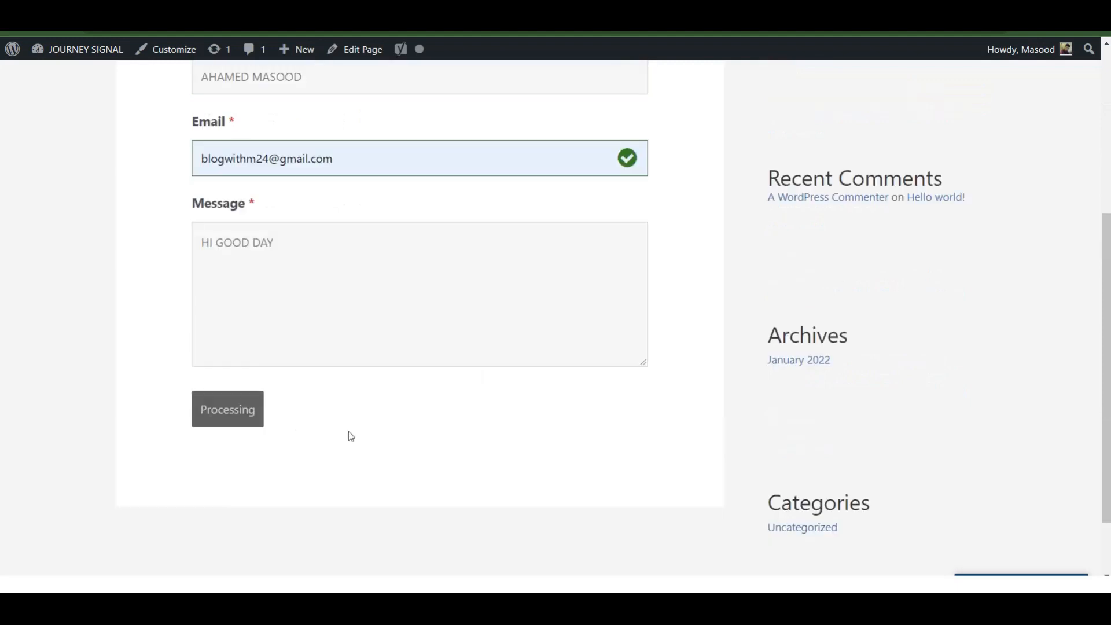
scroll(491, 422, up, 3)
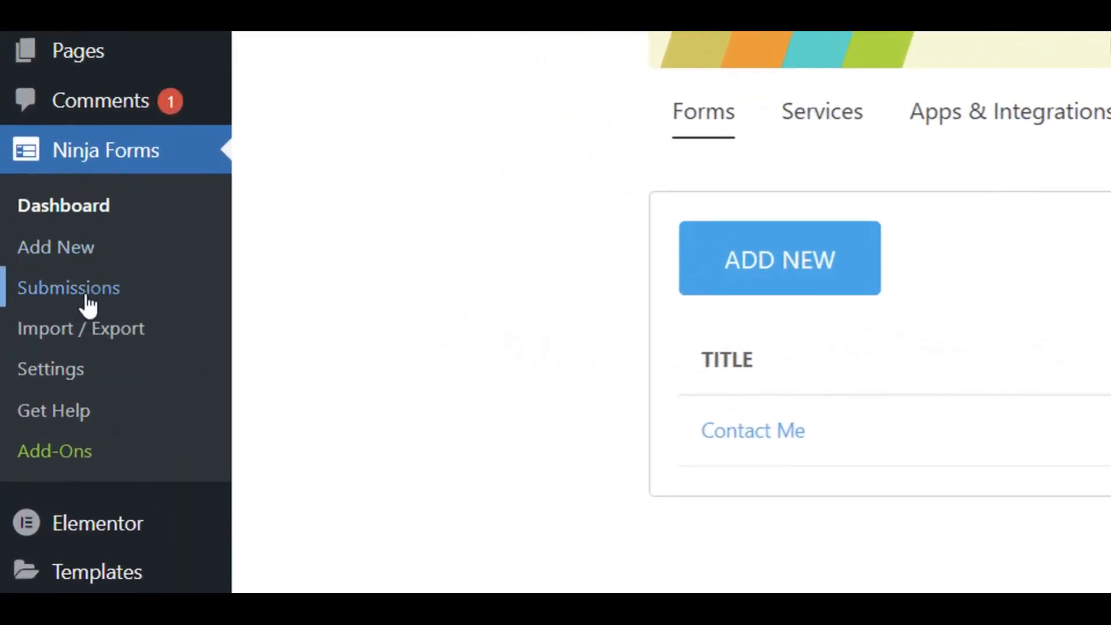
Open Ninja Forms Submissions and choose the Contact Me (ID: 2) form to view its entries.
click(88, 298)
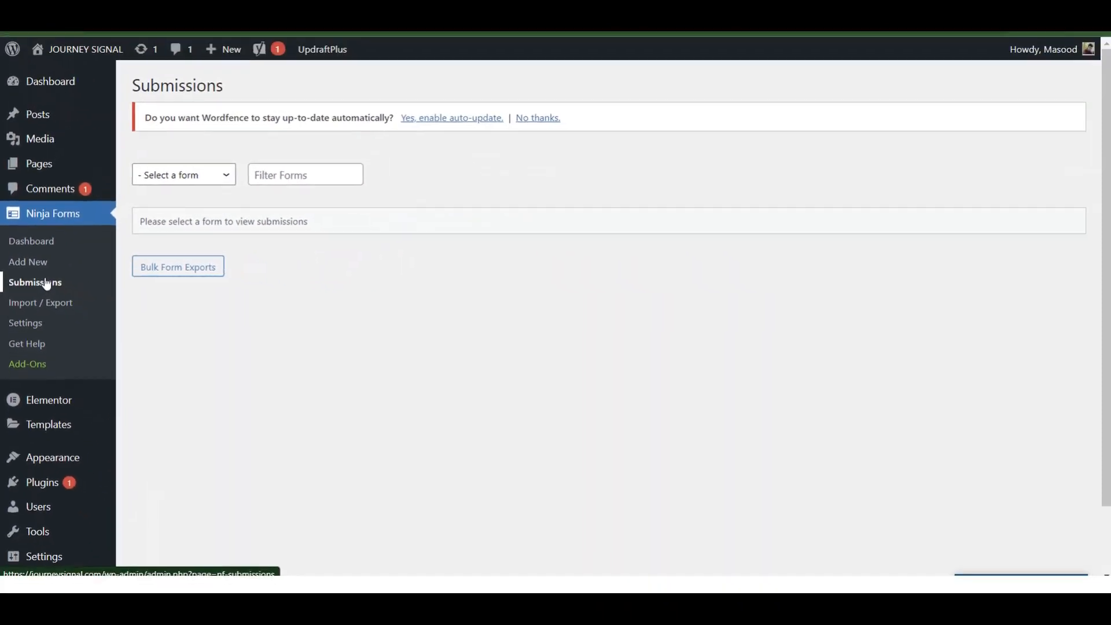
click(220, 177)
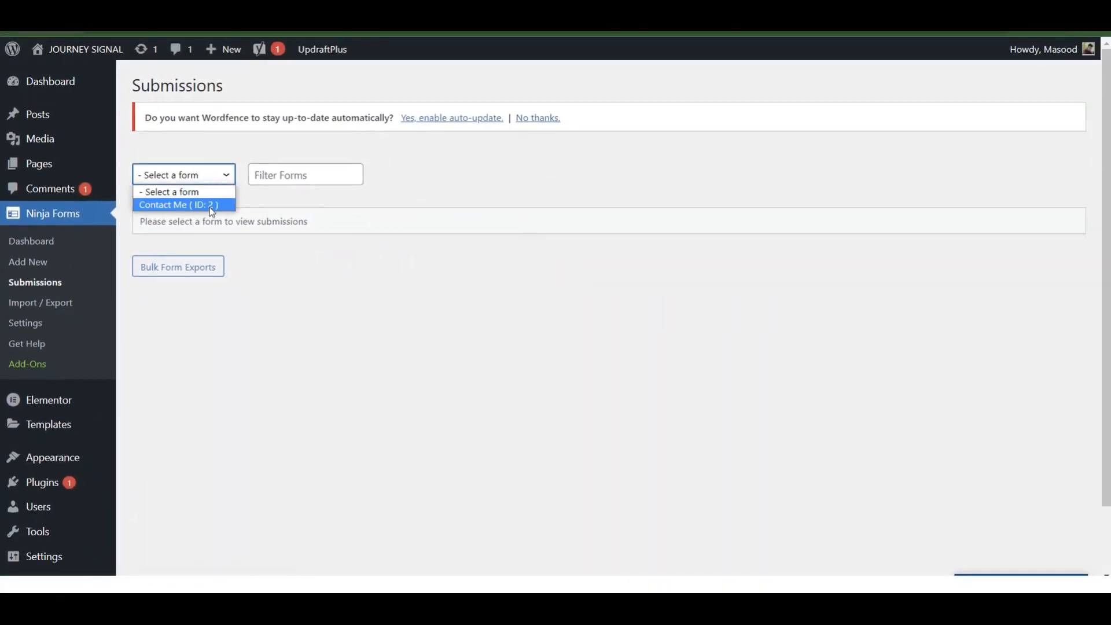
click(211, 206)
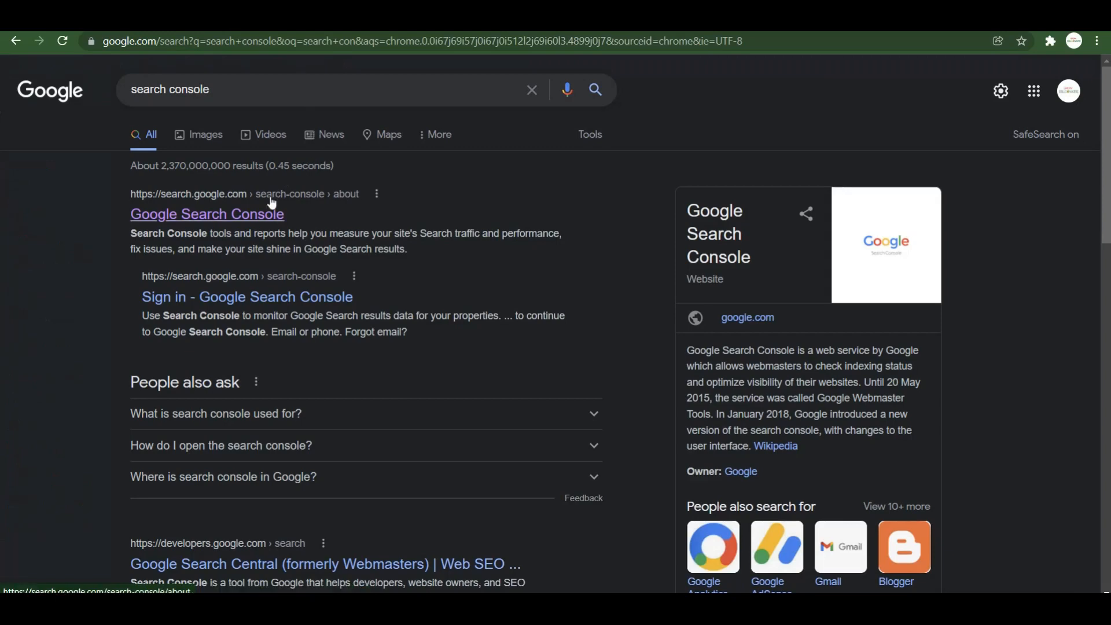
click(248, 219)
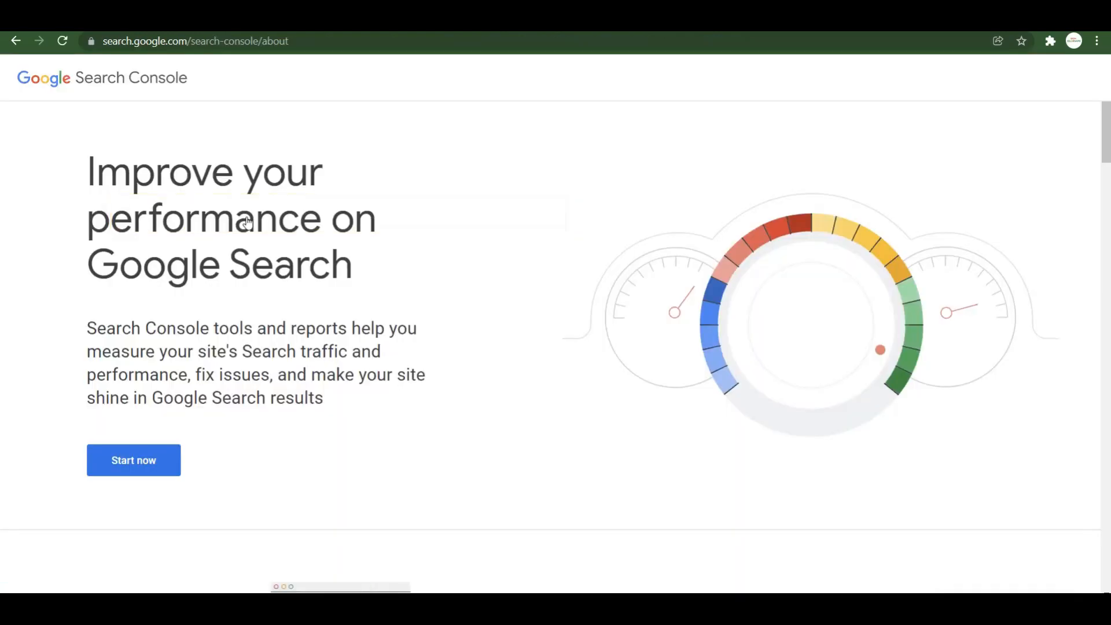
click(140, 459)
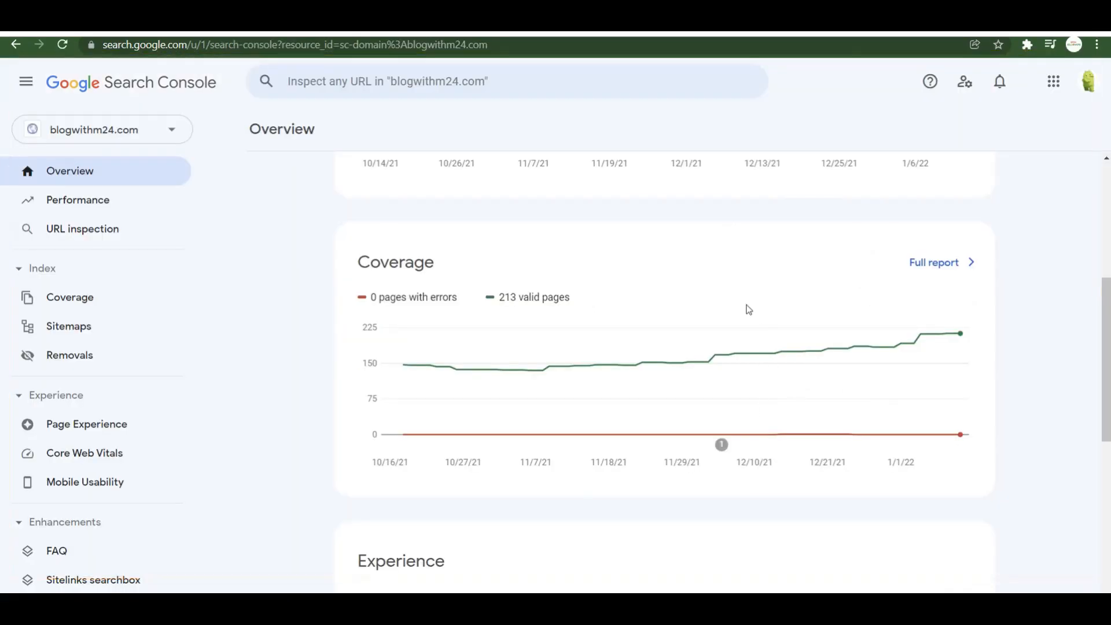
click(114, 140)
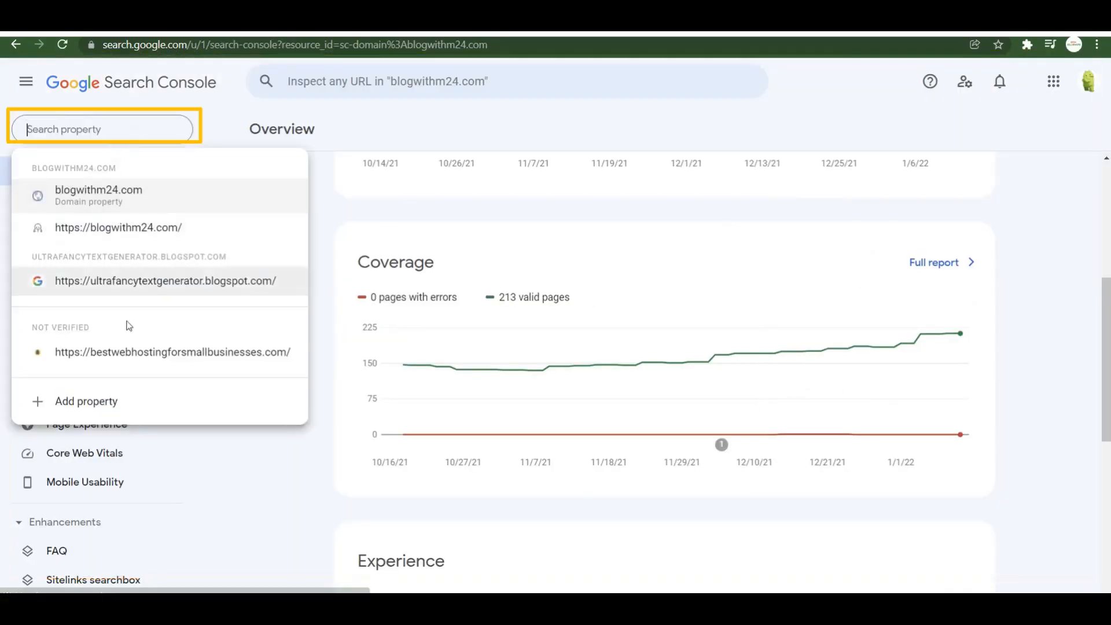
click(81, 405)
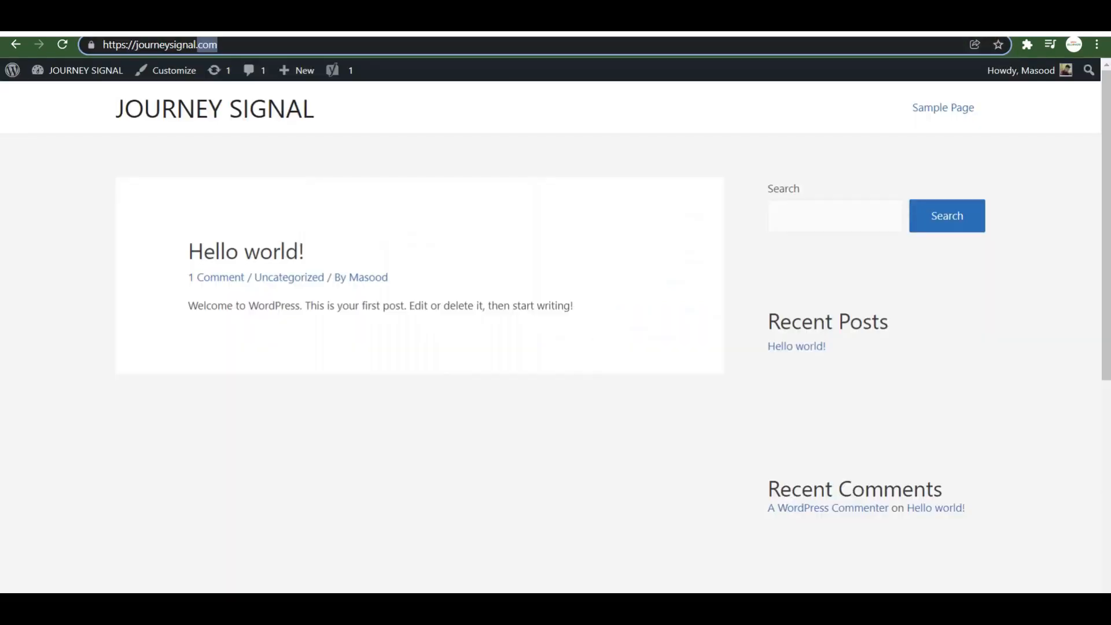
click(317, 44)
key(ctrl+a)
key(ctrl+c)
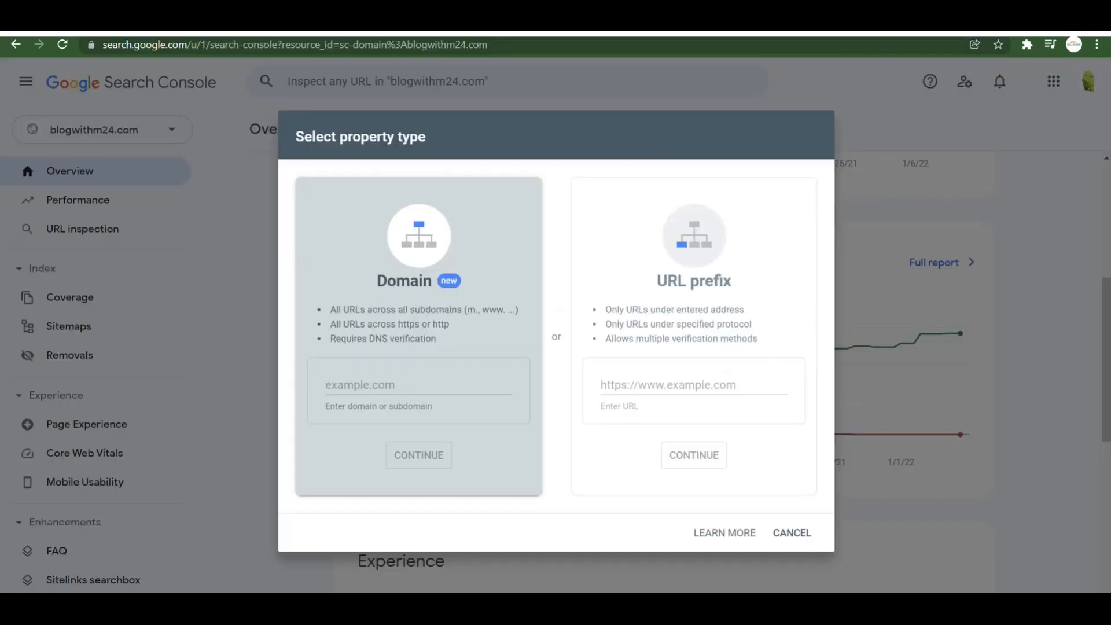
click(690, 382)
key(ctrl+v)
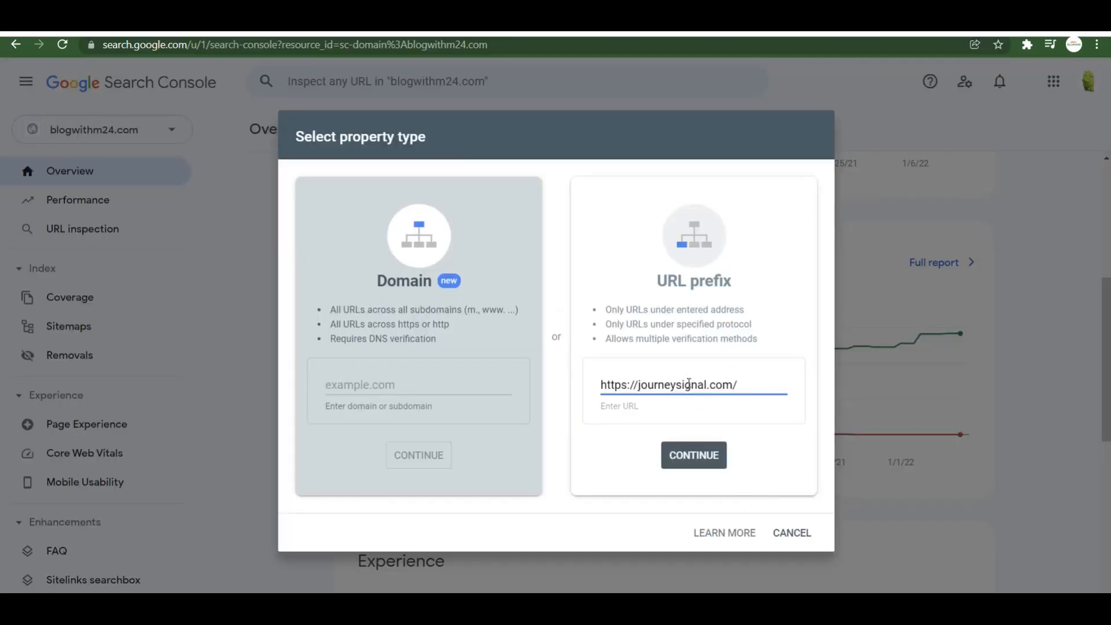
click(685, 454)
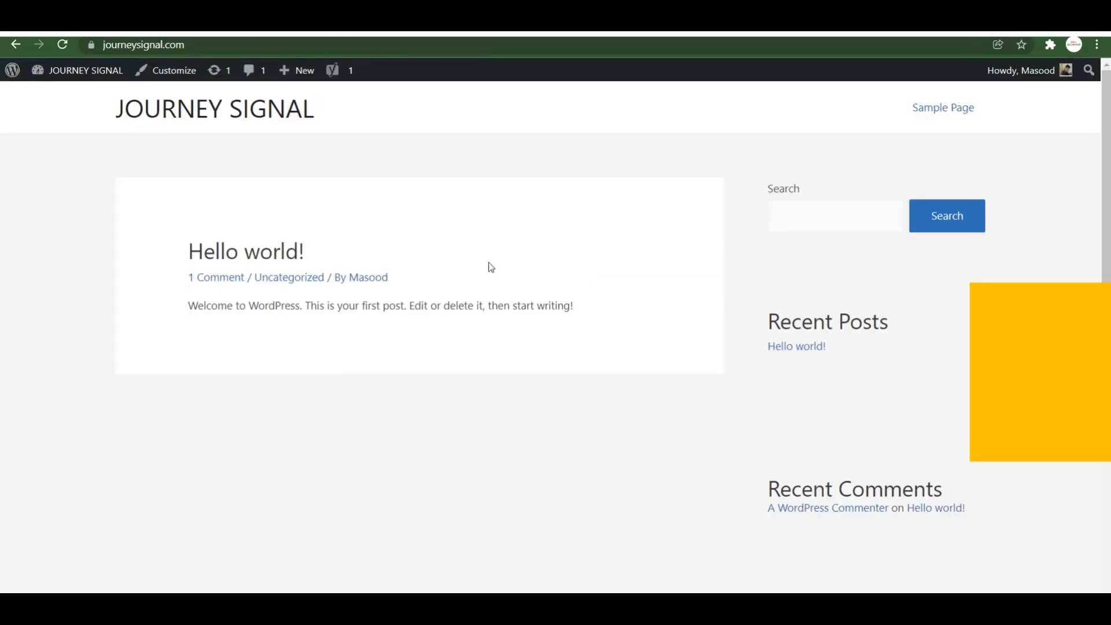
From the JOURNEY SIGNAL dashboard, open Yoast SEO General settings on the Webmaster Tools tab.
click(97, 80)
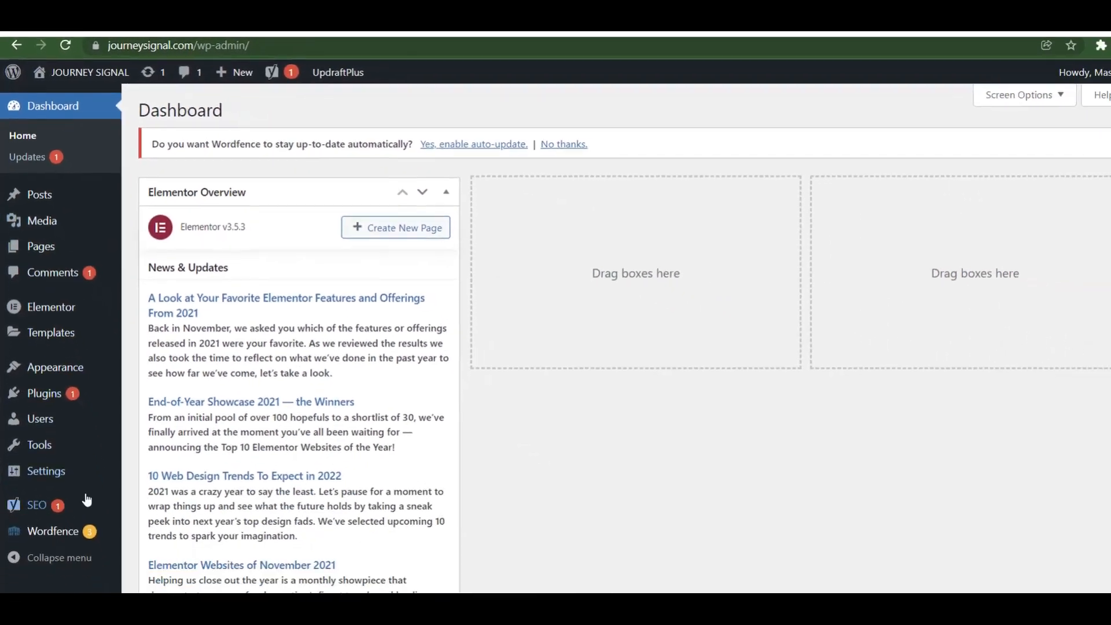
click(29, 500)
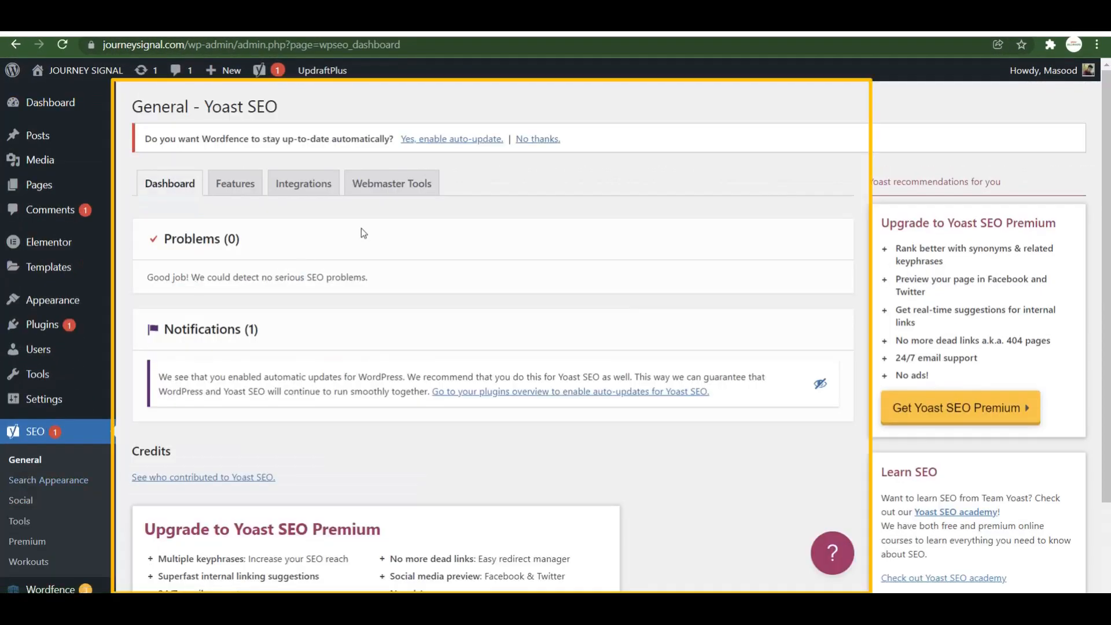
click(394, 184)
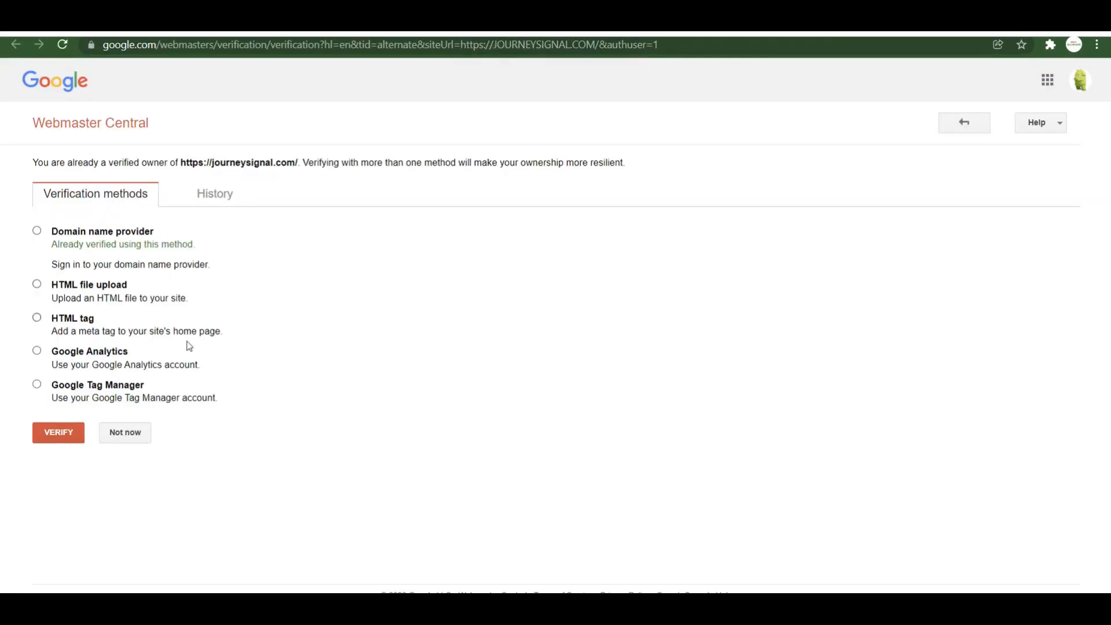
Paste Google's HTML-tag code into Yoast's Google verification field, save, and verify in Google.
click(37, 318)
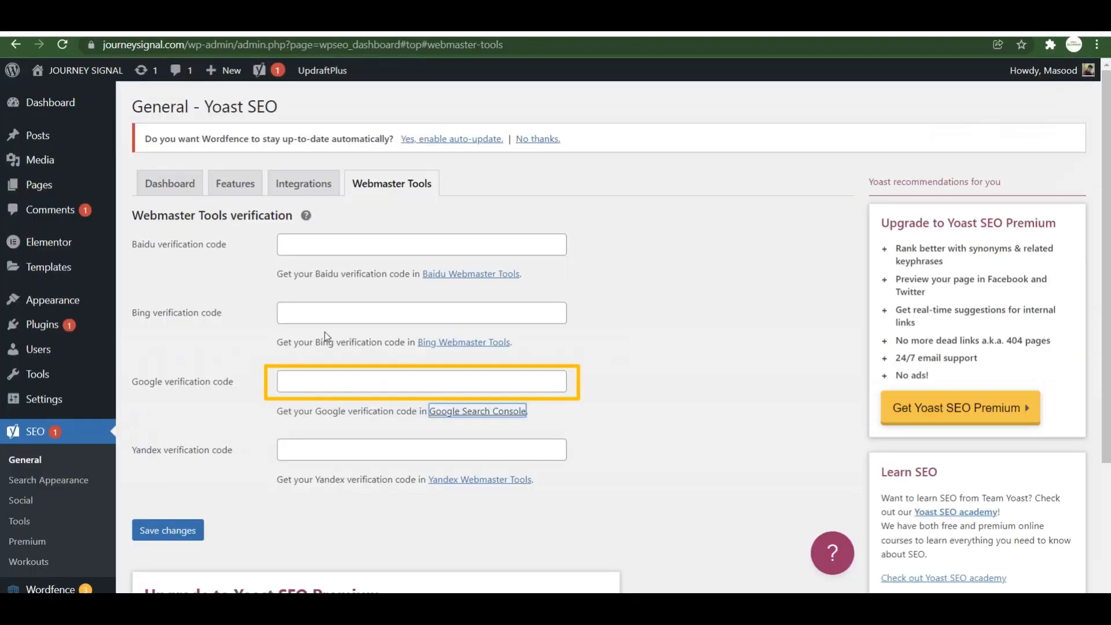
click(324, 381)
key(ctrl+v)
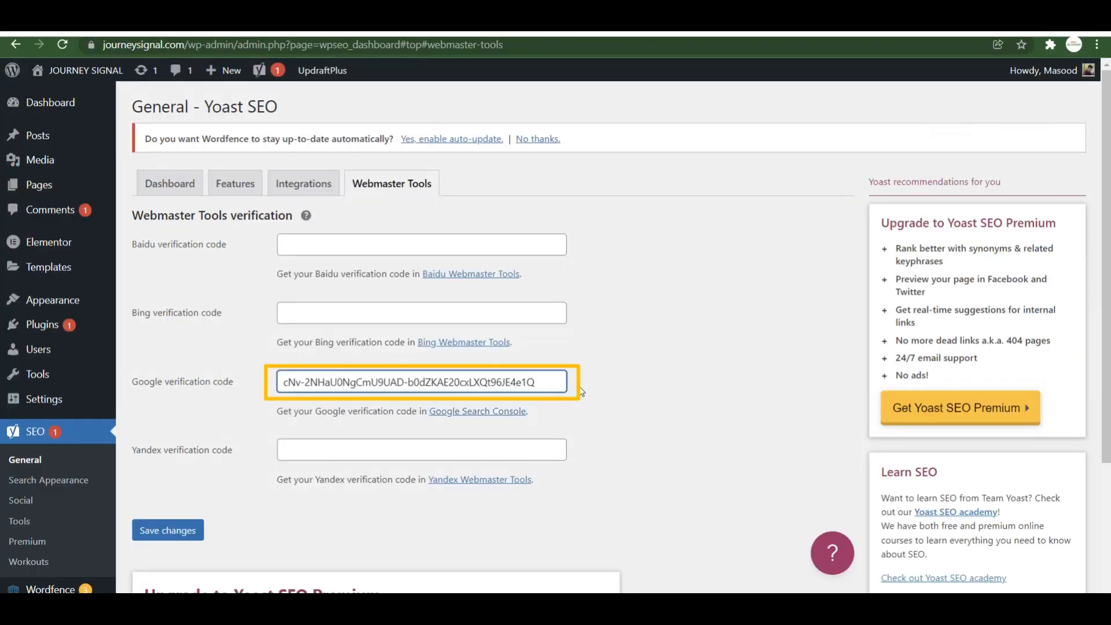
click(163, 538)
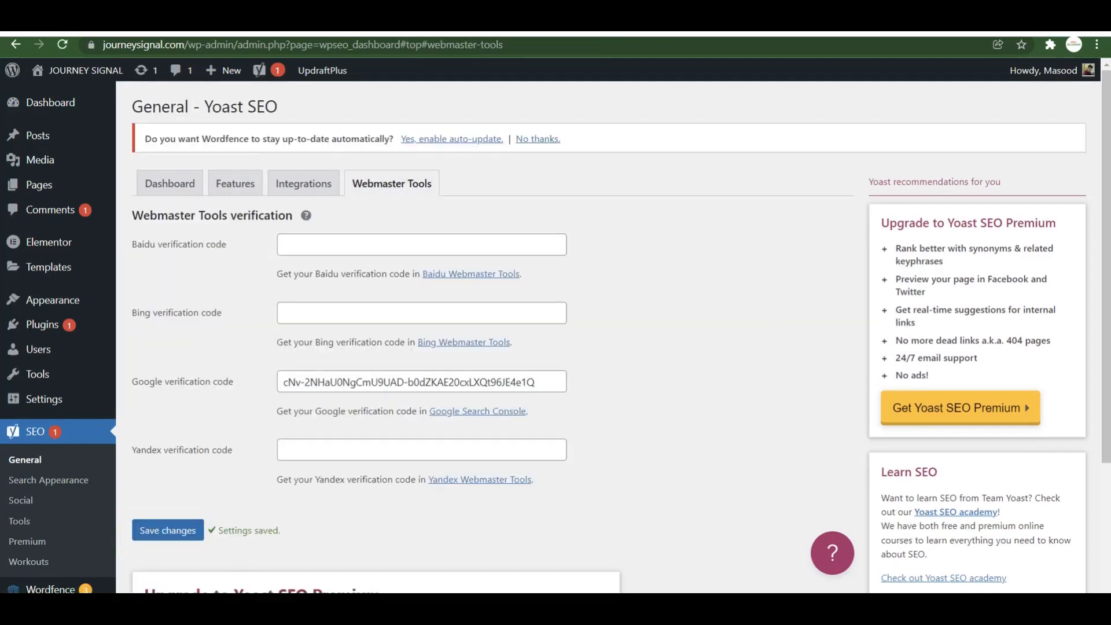
key(ctrl+Tab)
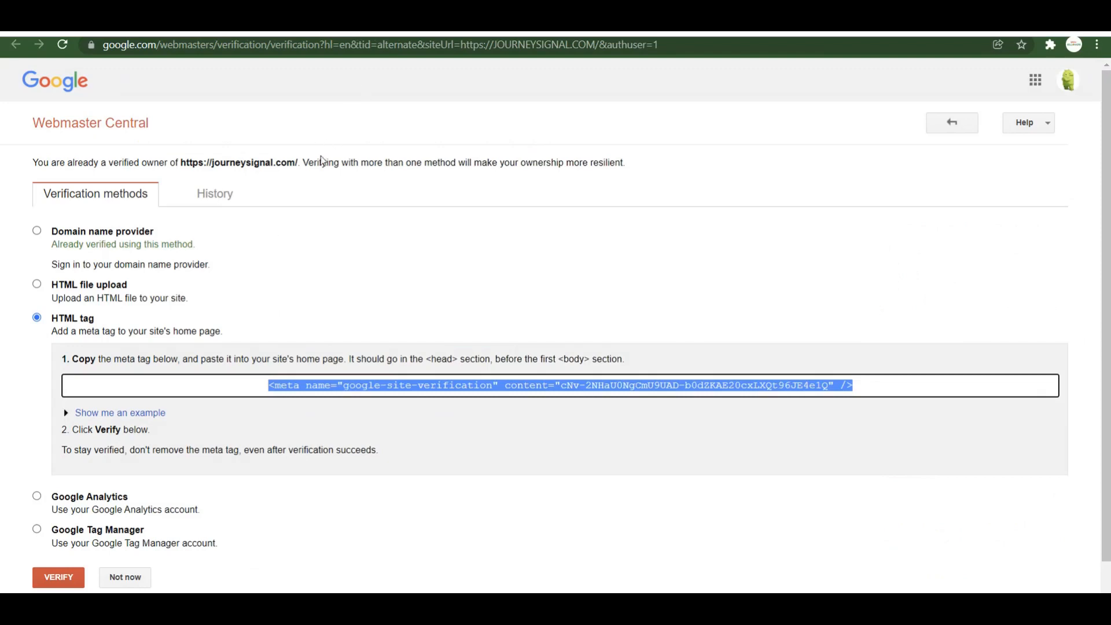
click(57, 576)
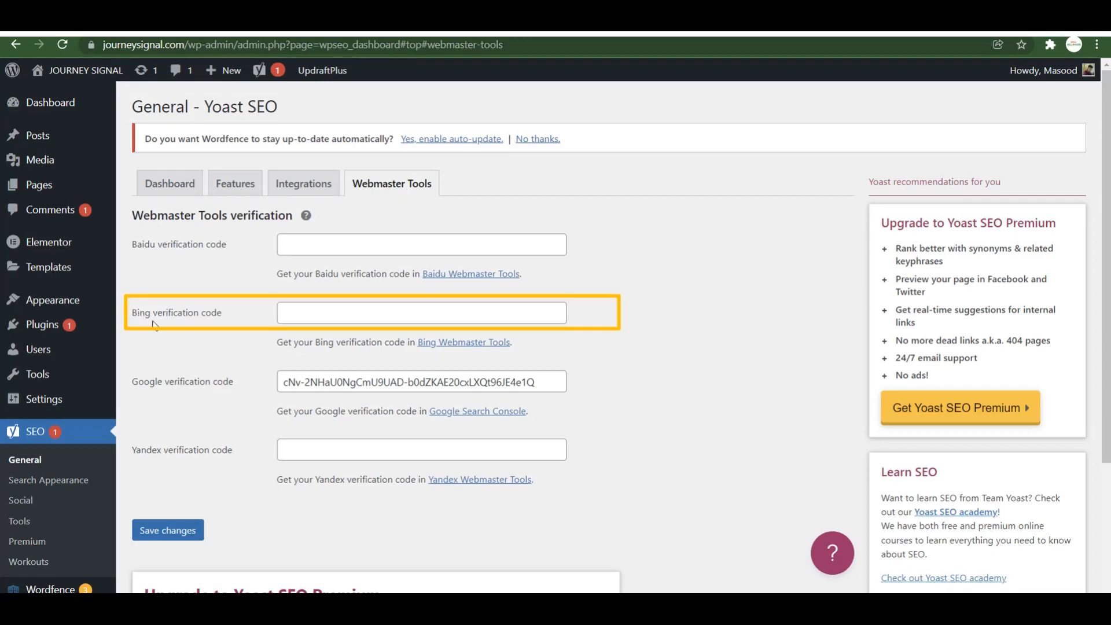
click(471, 344)
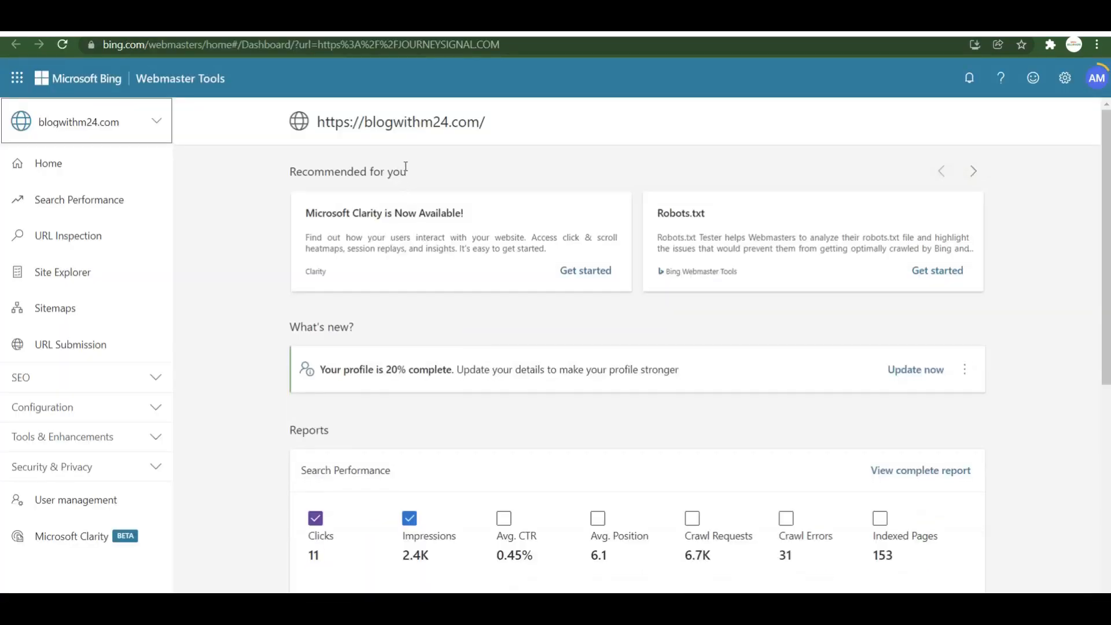
click(137, 127)
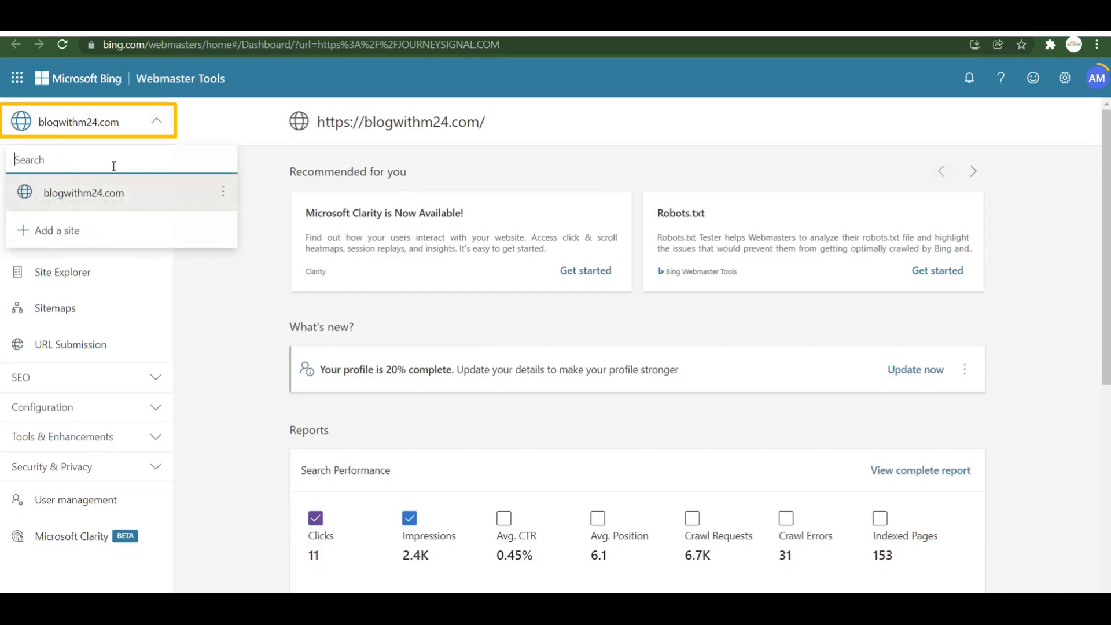
click(76, 242)
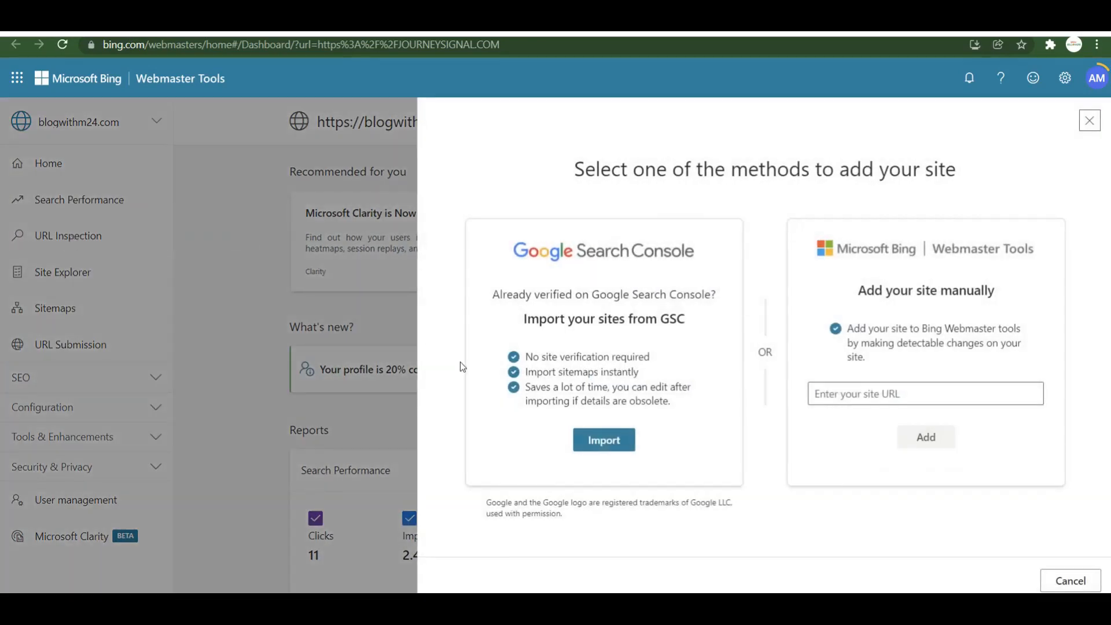
click(868, 390)
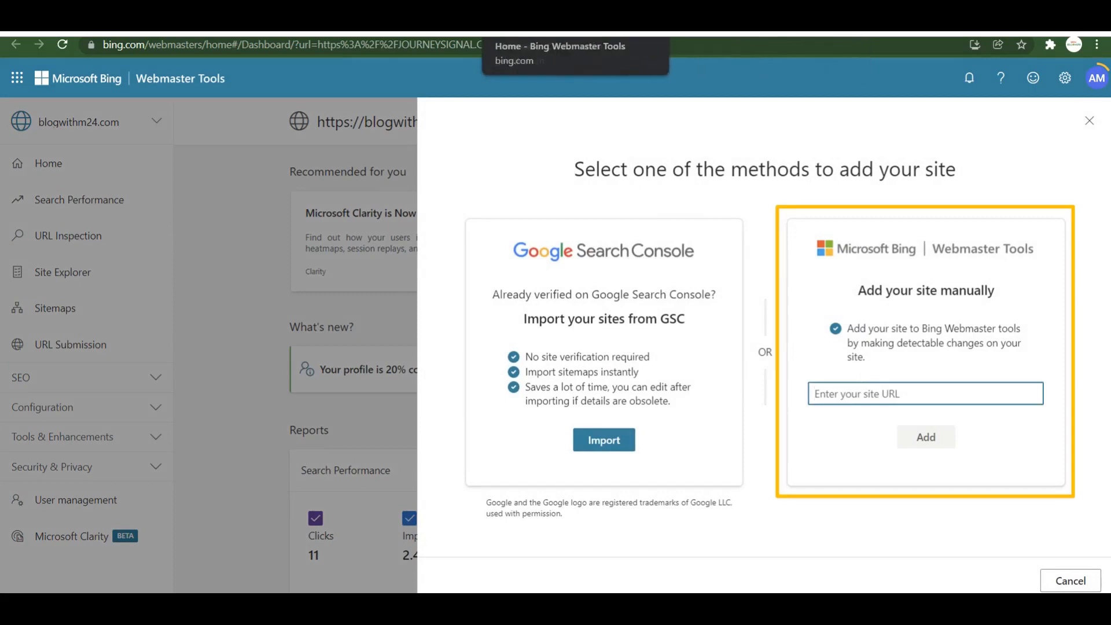
key(ctrl+v)
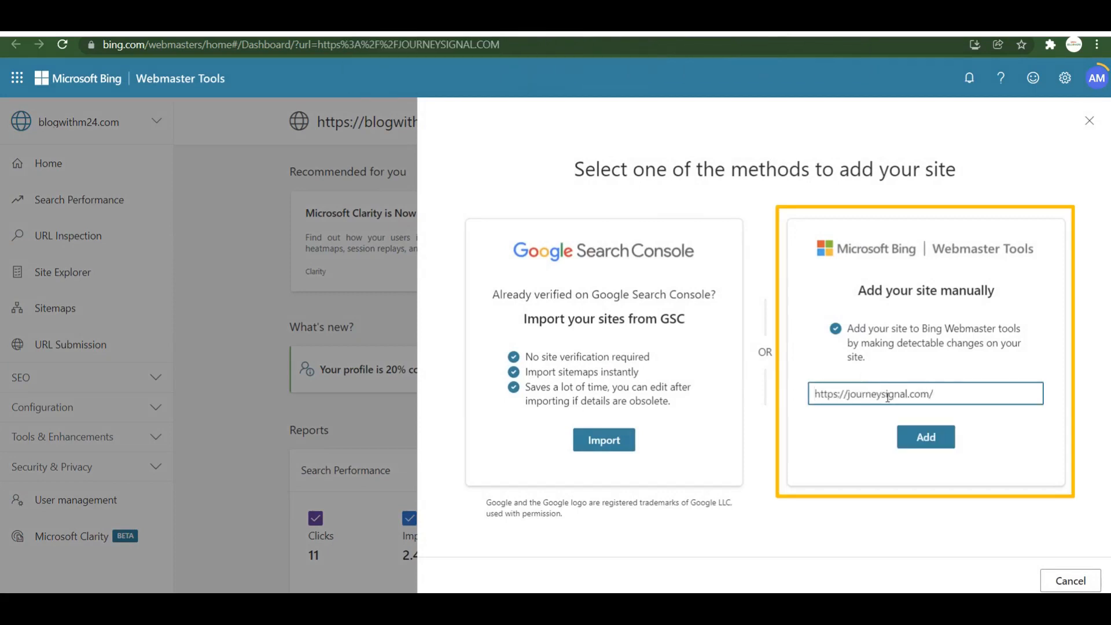
click(918, 438)
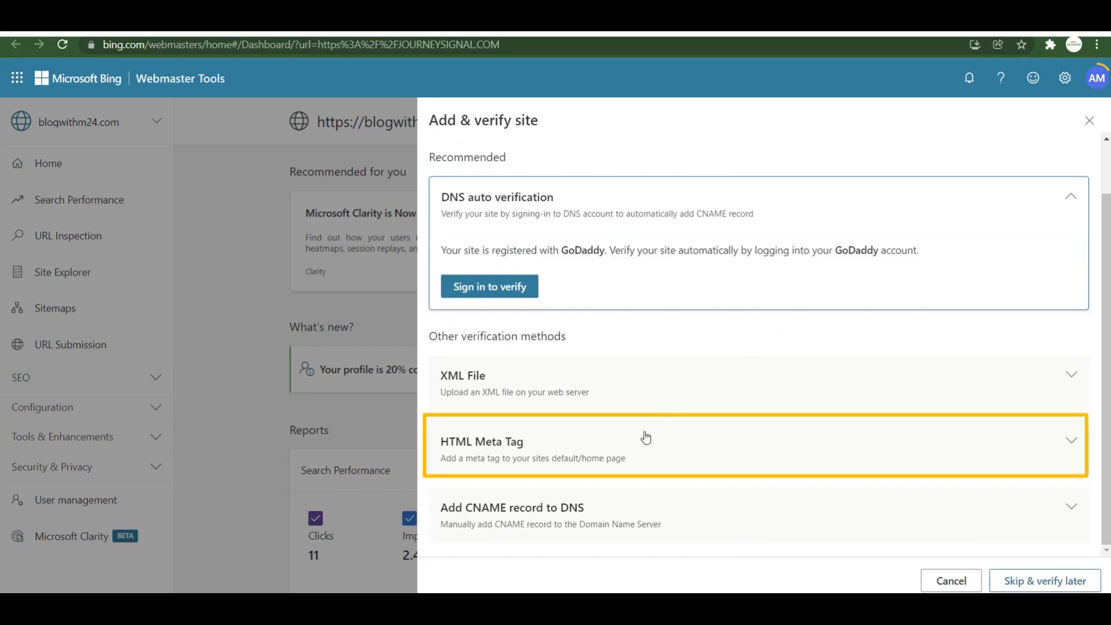
click(634, 453)
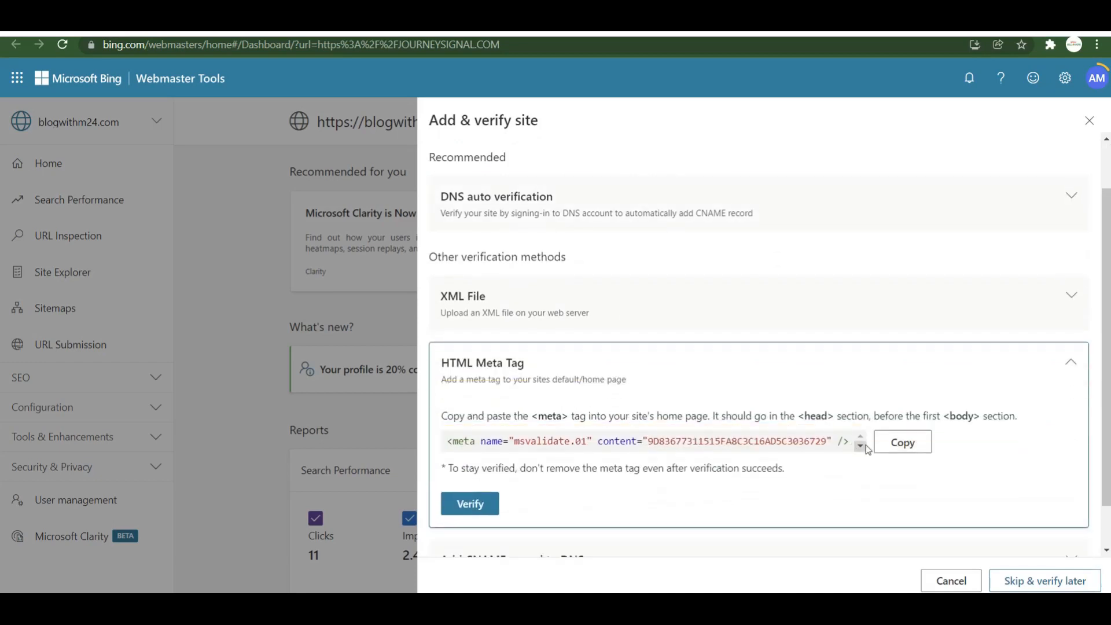
click(918, 445)
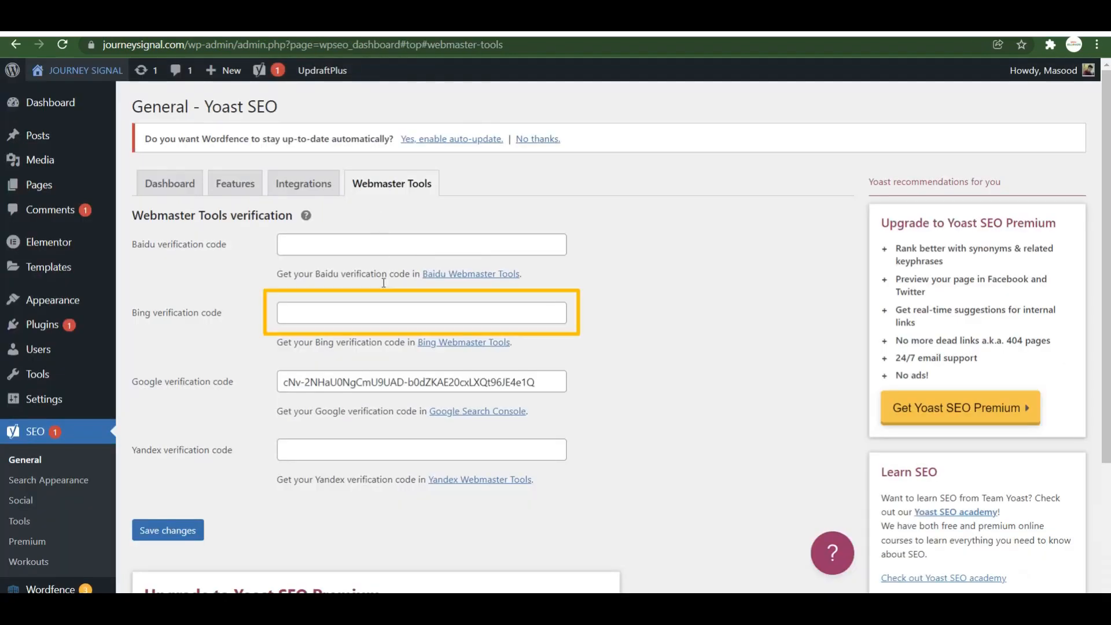
Paste the Bing code into Yoast's Bing verification field, save, then verify journeysignal.com in Bing.
click(373, 322)
key(ctrl+v)
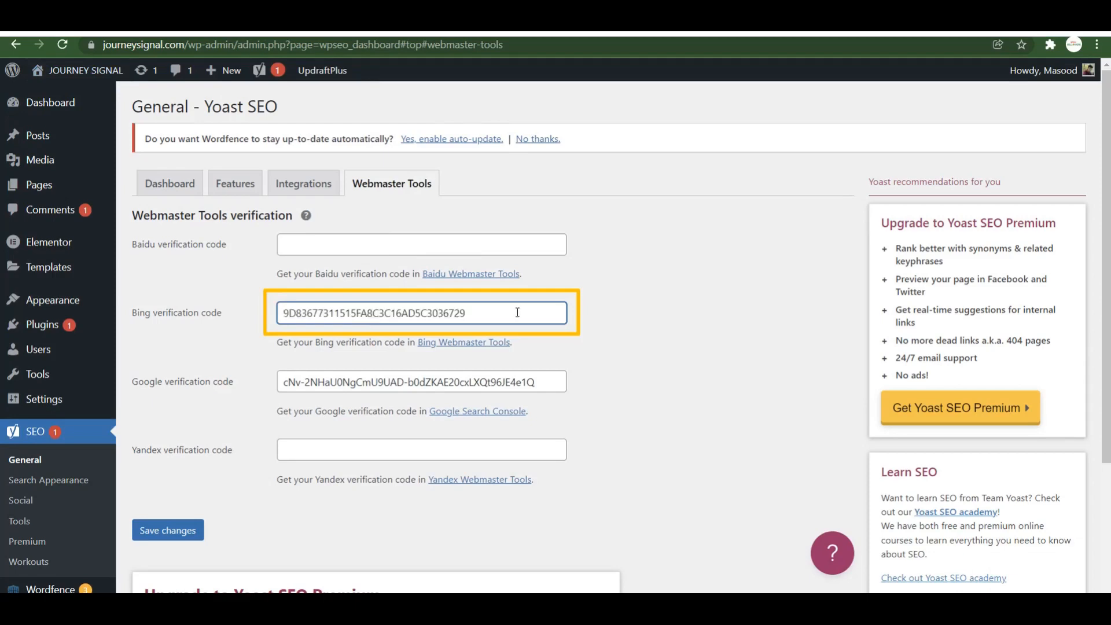
click(189, 535)
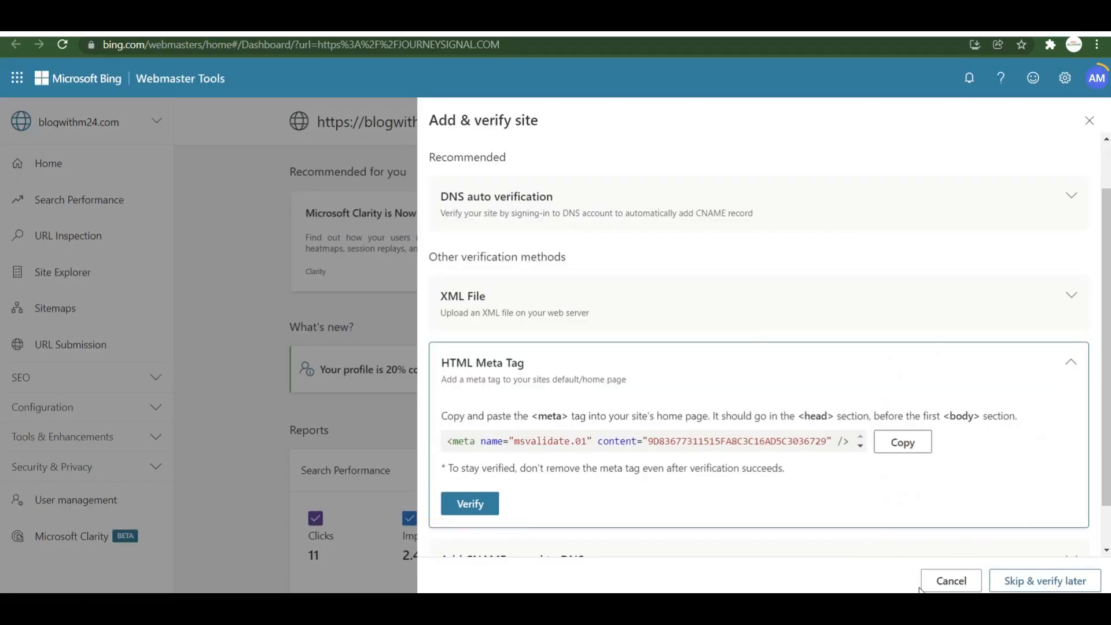
click(473, 500)
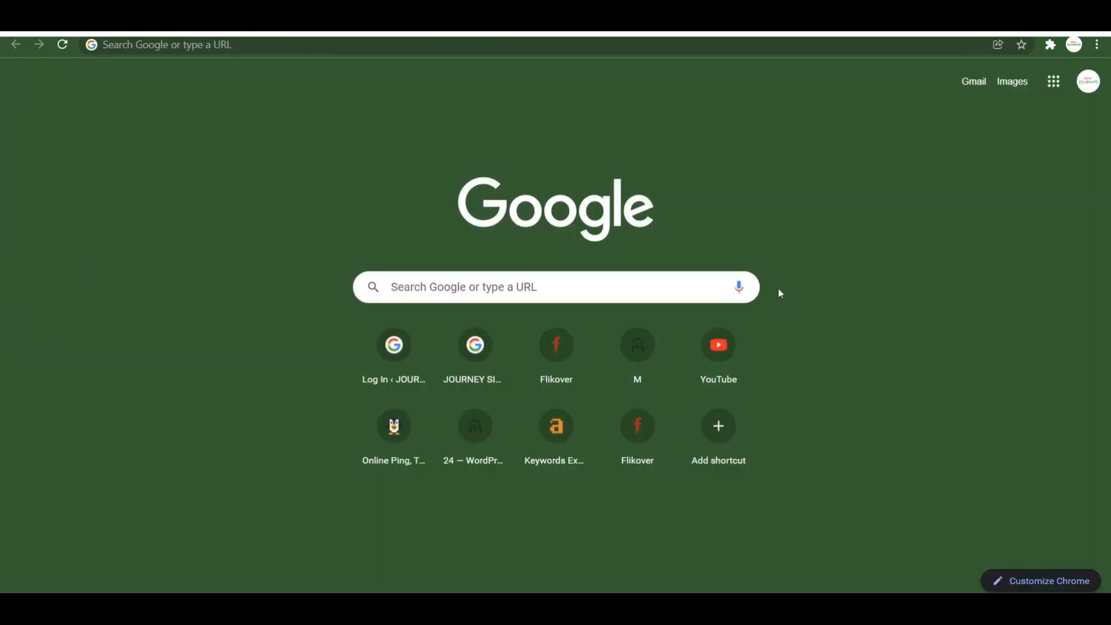
Google 'journeysignal' and open the JOURNEY SIGNAL - YOUR TRAVEL GUIDE result.
click(471, 290)
text(jour)
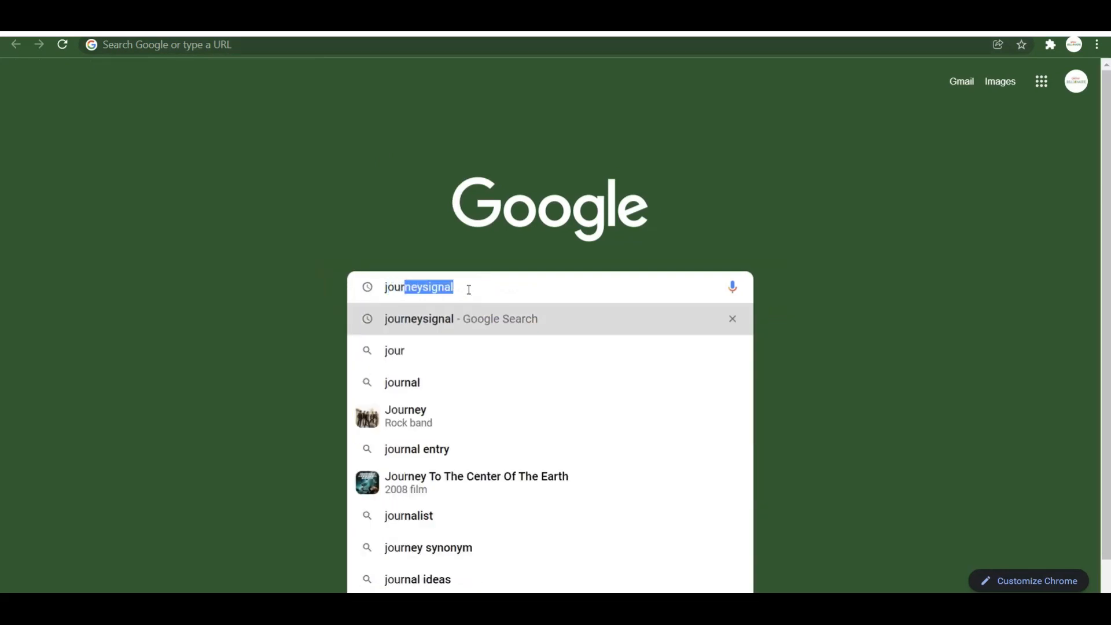
key(Return)
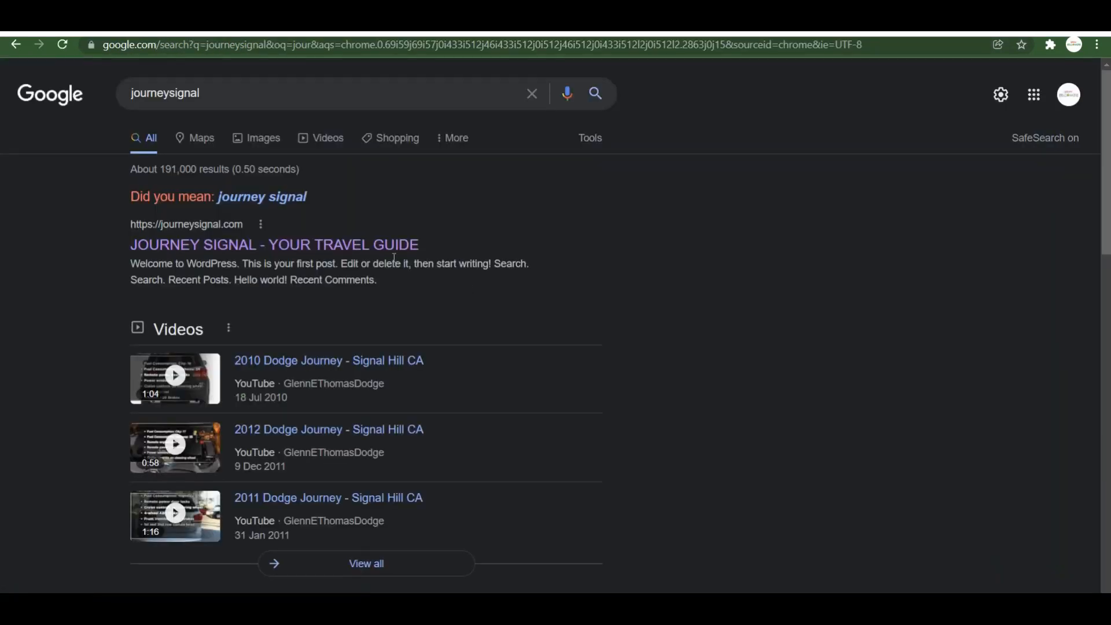
click(318, 243)
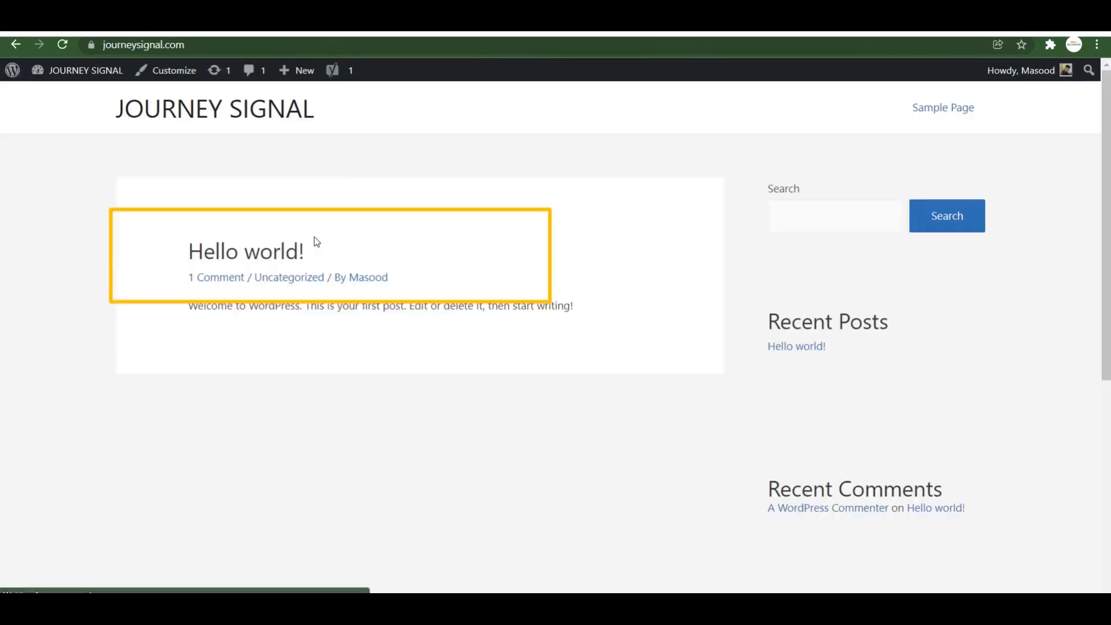
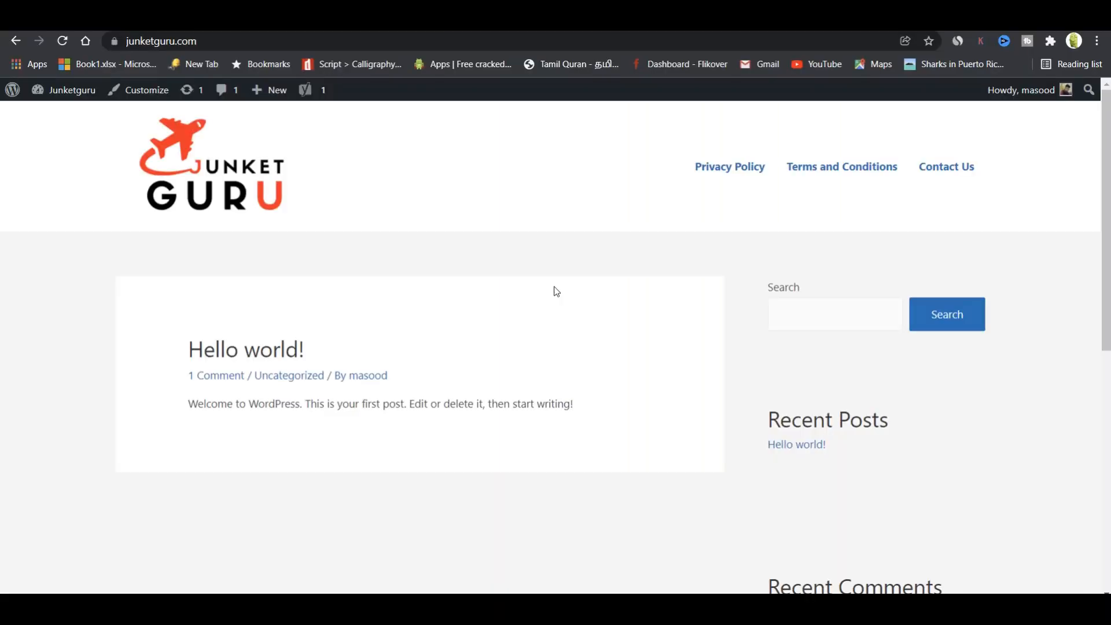
From the dashboard's All Posts list, move the sample Hello world! post to the Trash.
mouse_move(76, 91)
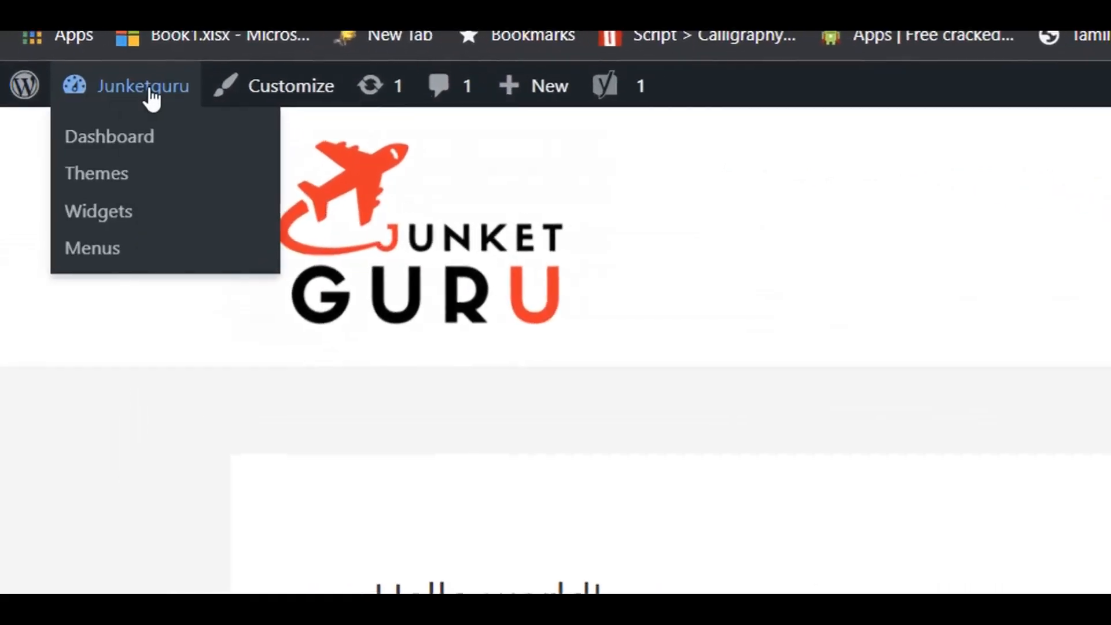
click(152, 96)
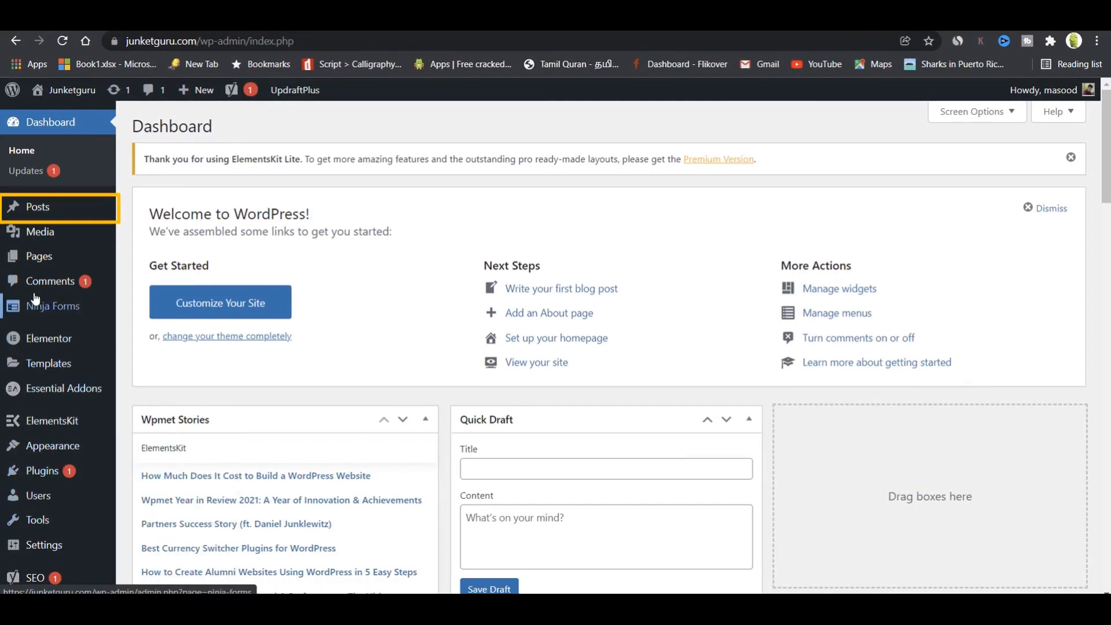
mouse_move(32, 206)
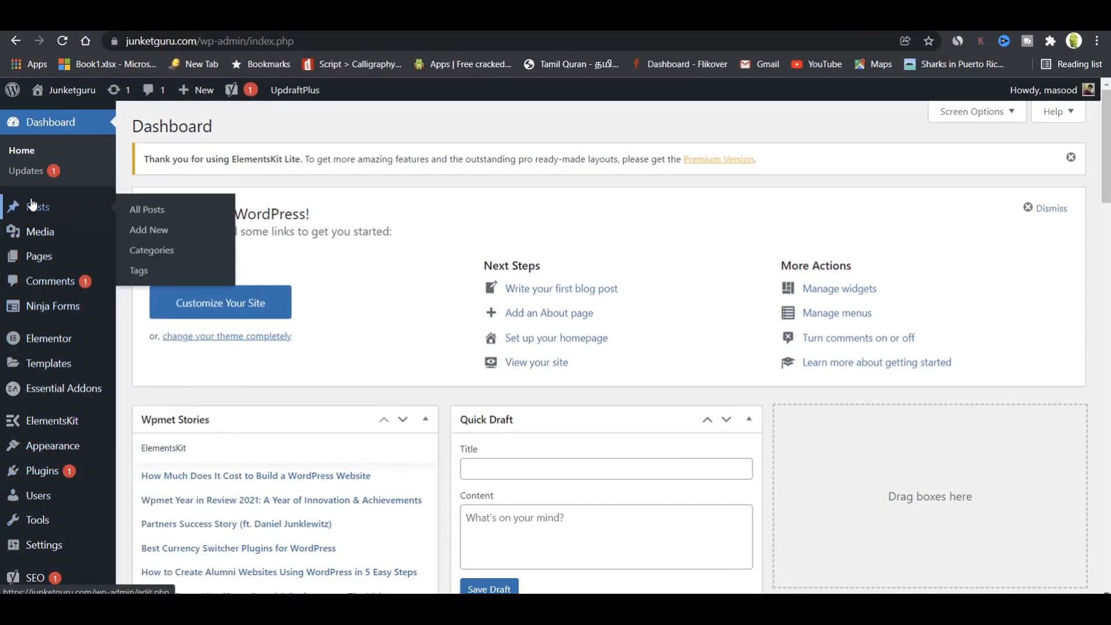
click(145, 208)
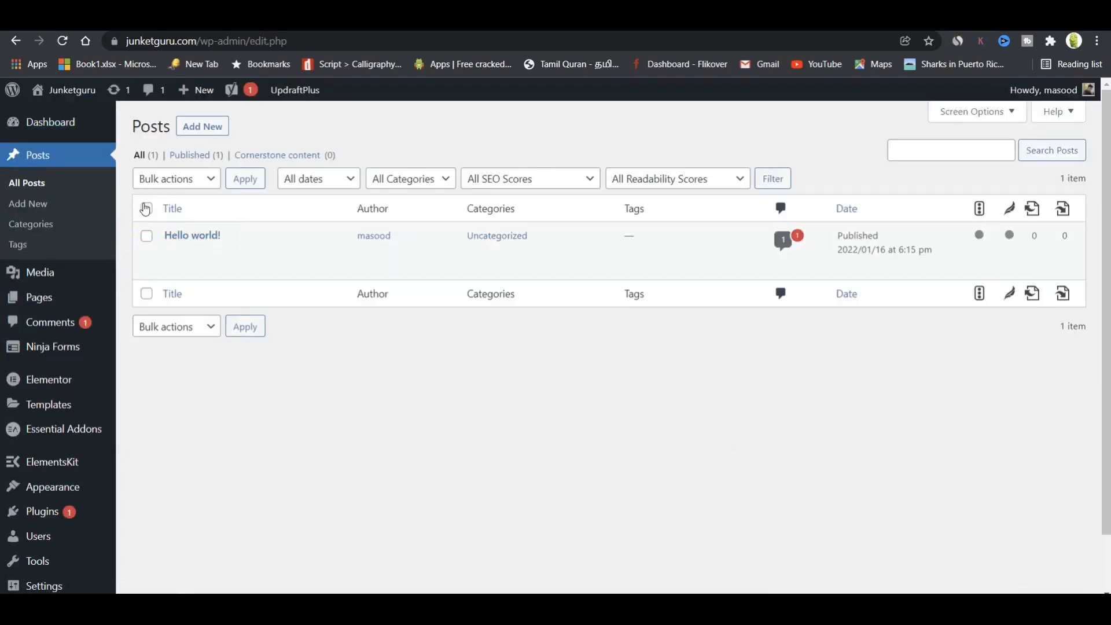
mouse_move(155, 257)
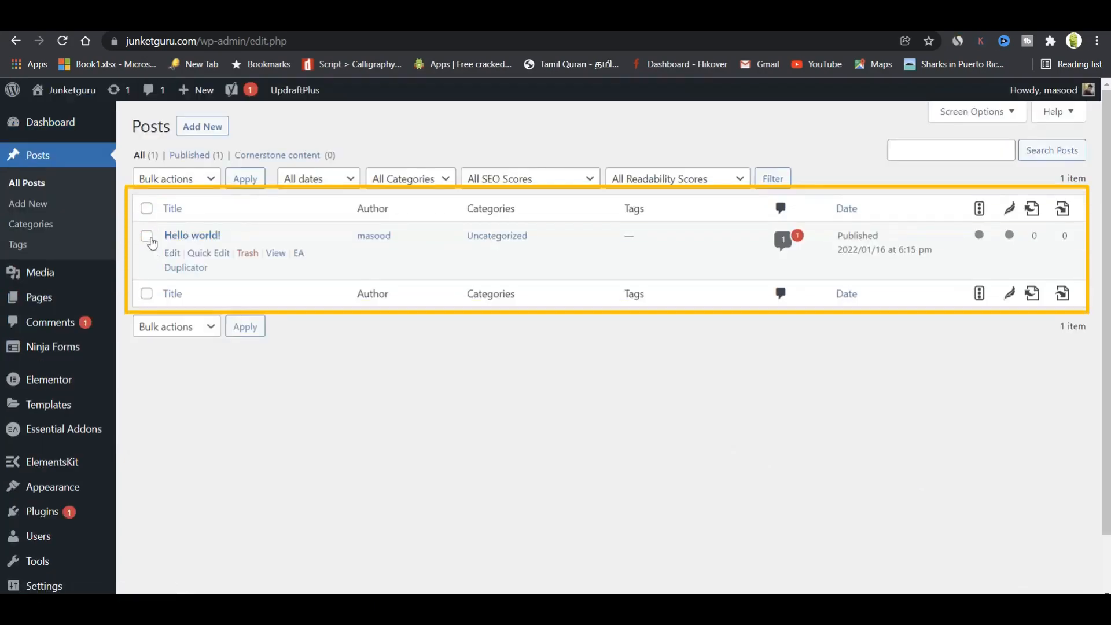
click(147, 237)
mouse_move(203, 254)
click(248, 259)
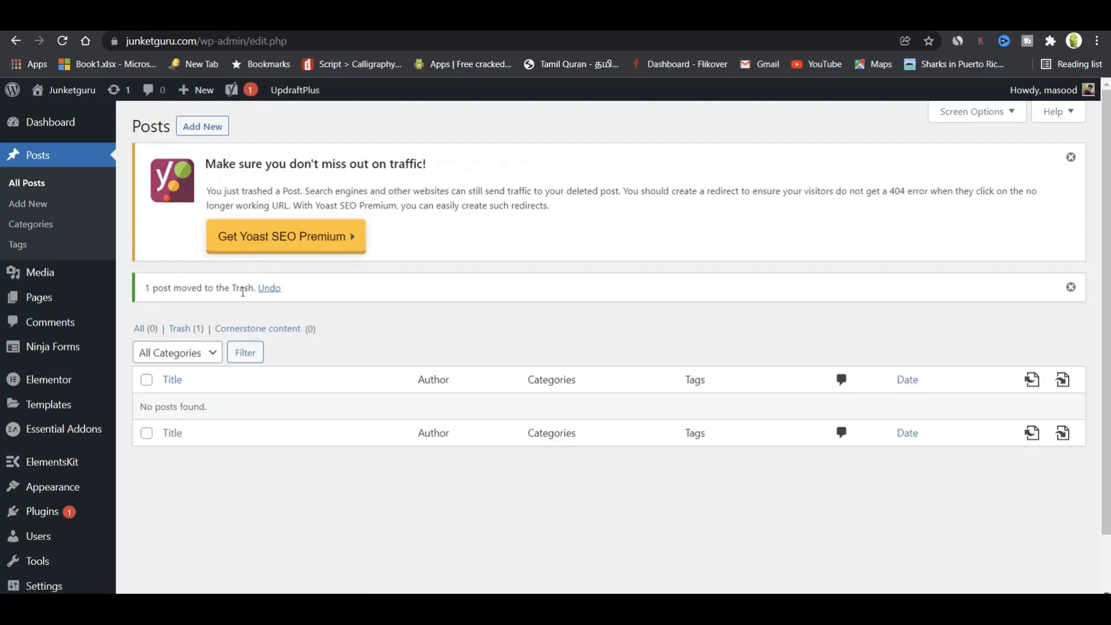
Permanently delete Hello world! from the Trash, then begin a new post.
click(186, 328)
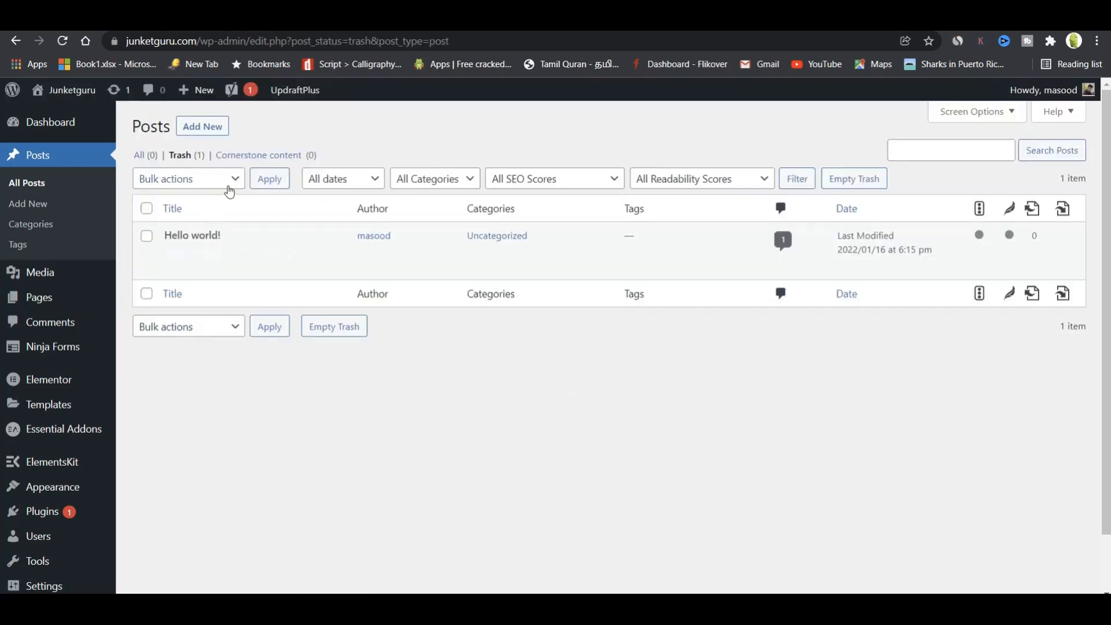
click(229, 190)
click(209, 226)
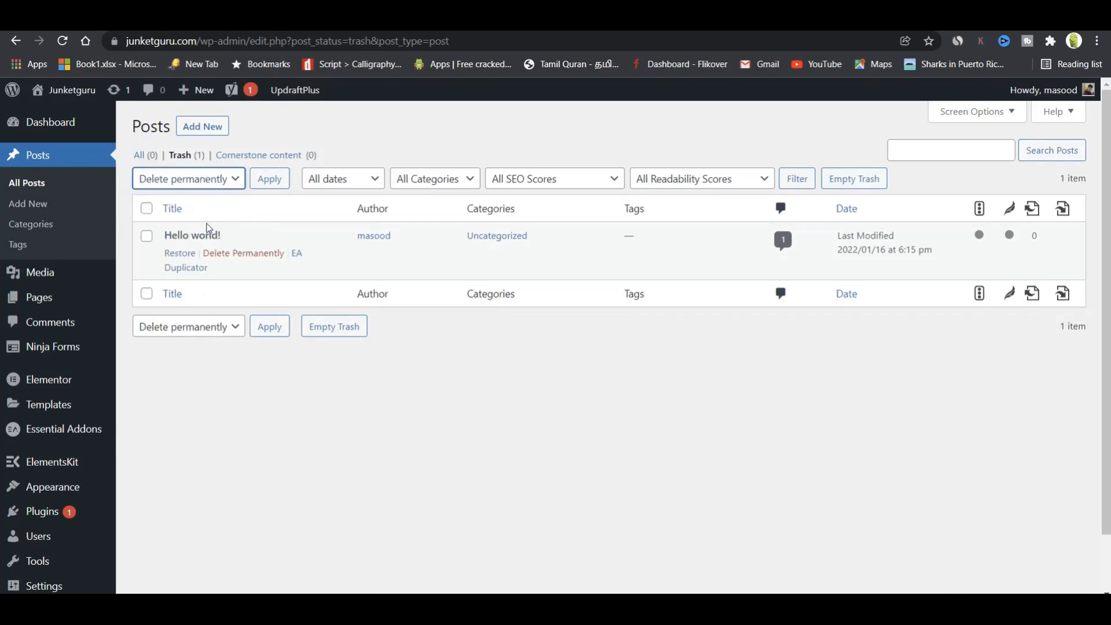
click(147, 237)
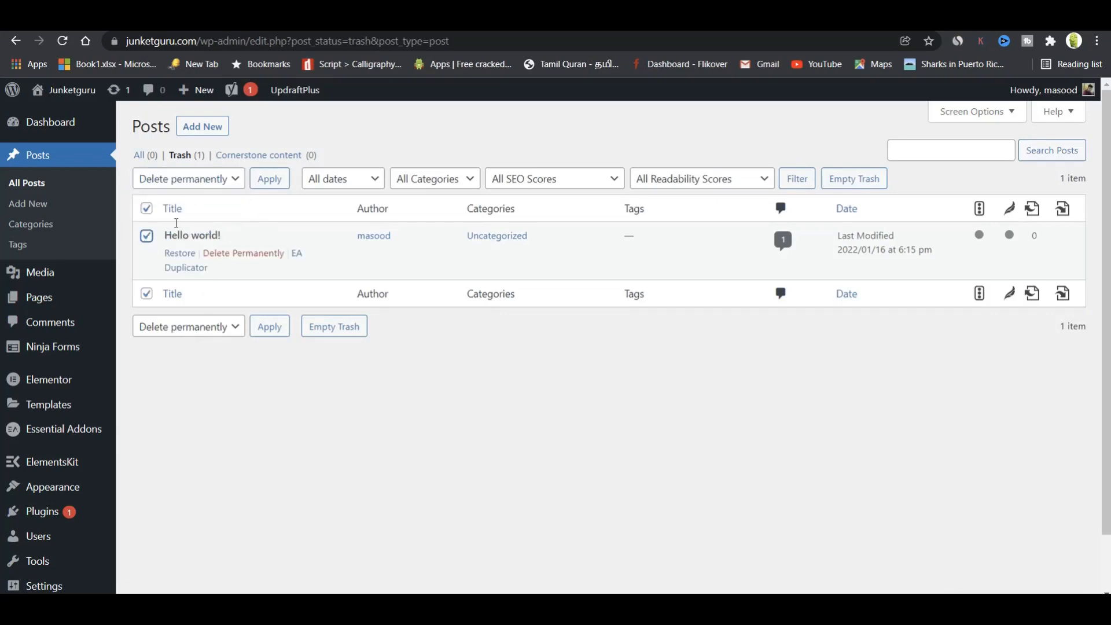
click(266, 181)
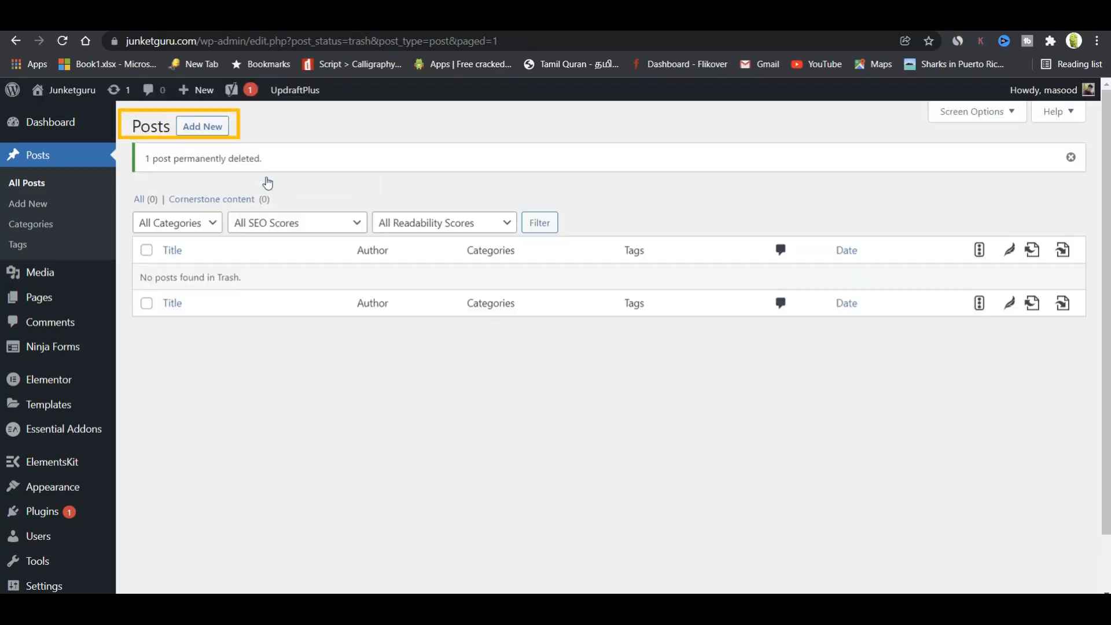
click(199, 131)
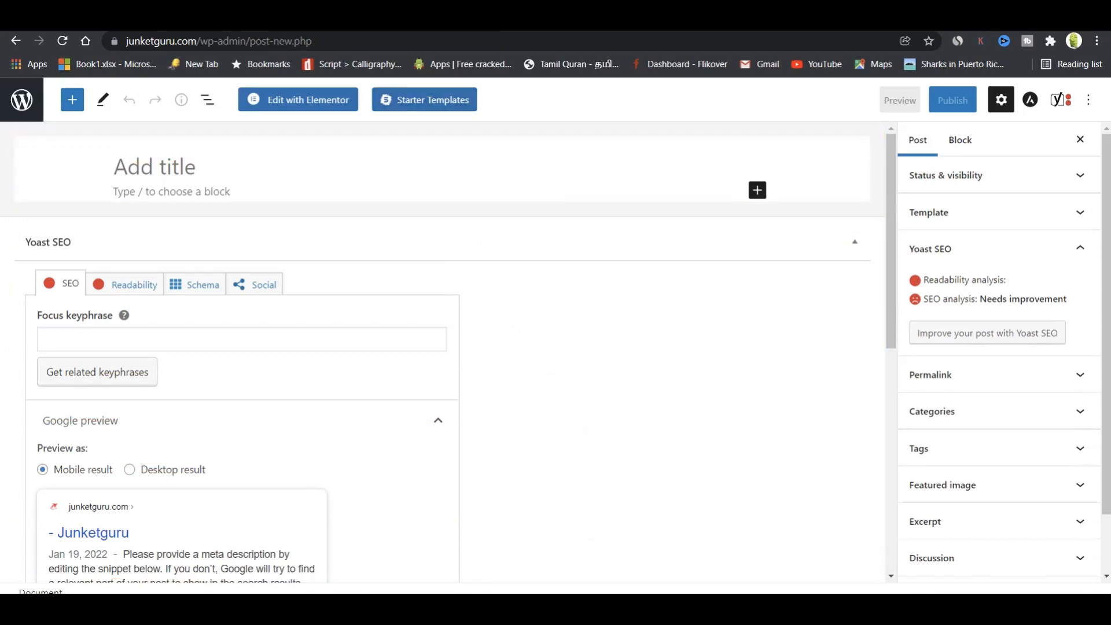
Select the whole sharks article in Google Docs and return to the WordPress new-post tab.
click(359, 20)
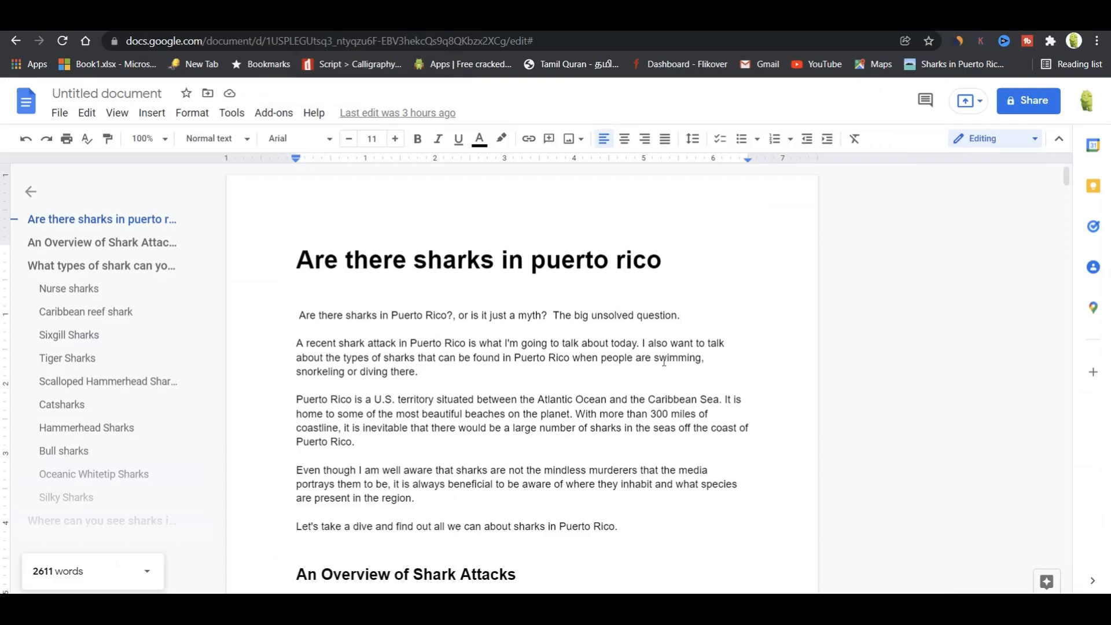
key(ctrl+a)
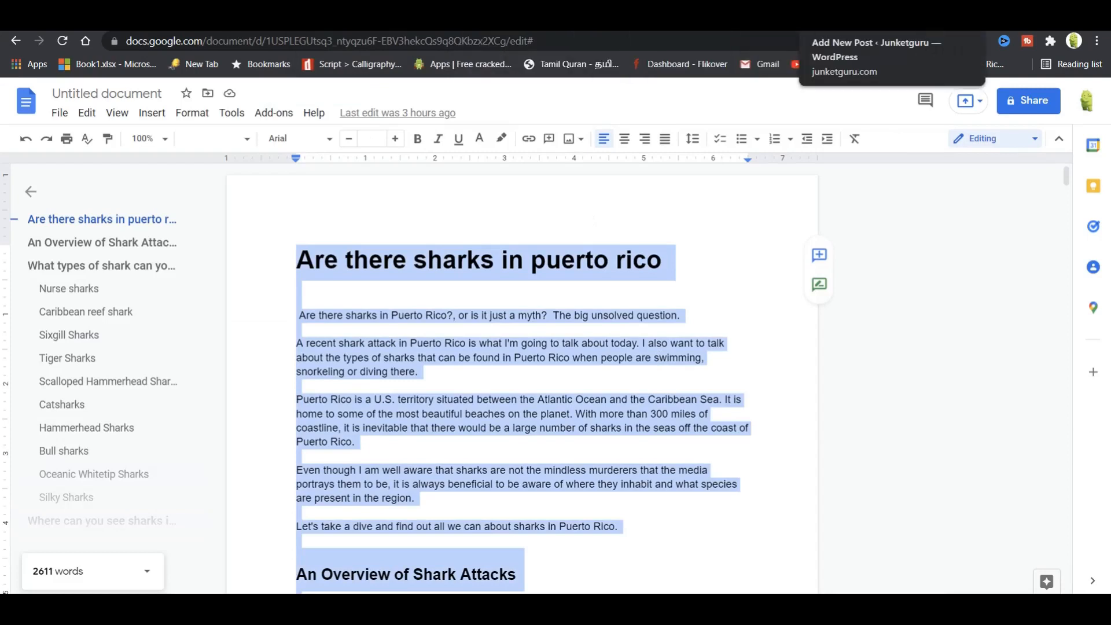
click(856, 20)
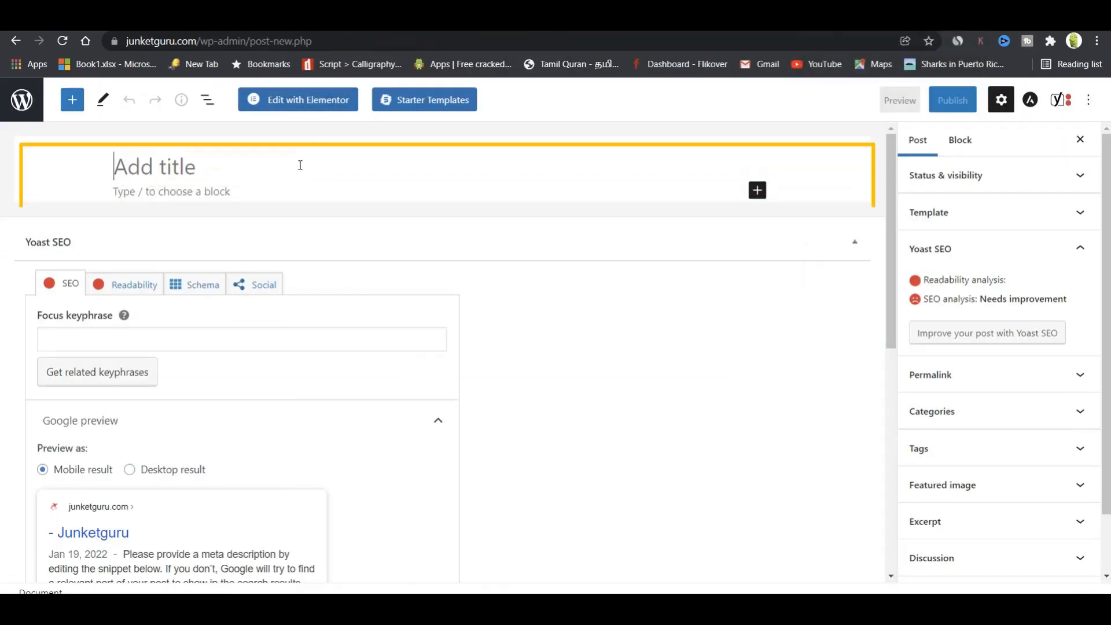
Paste the sharks article as the title and body, then insert an empty block below the title.
key(ctrl+v)
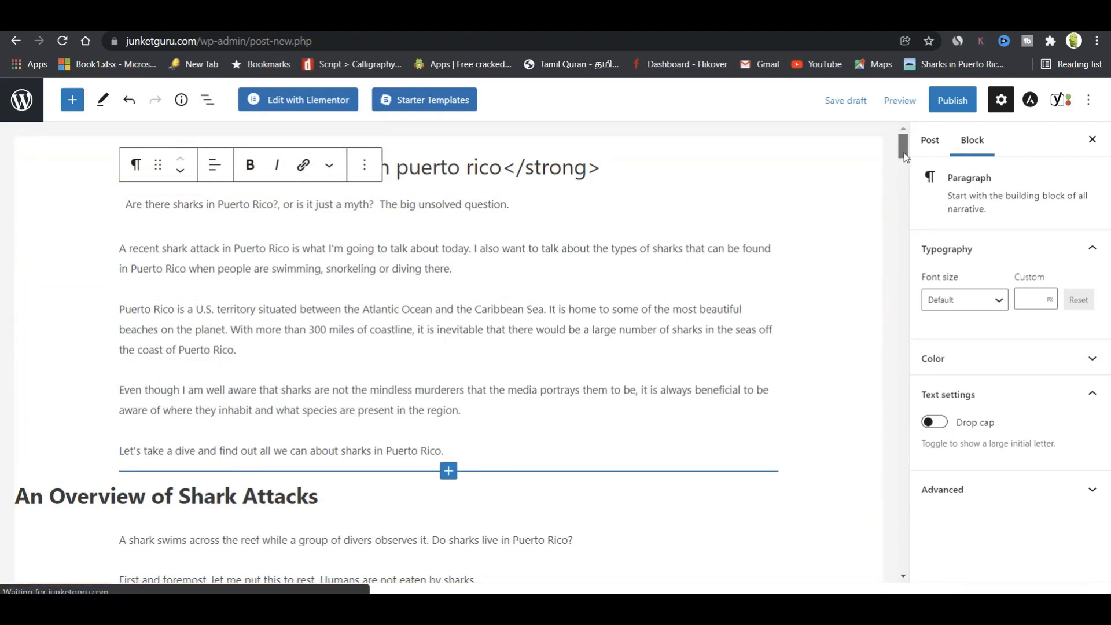
drag(905, 158, 886, 119)
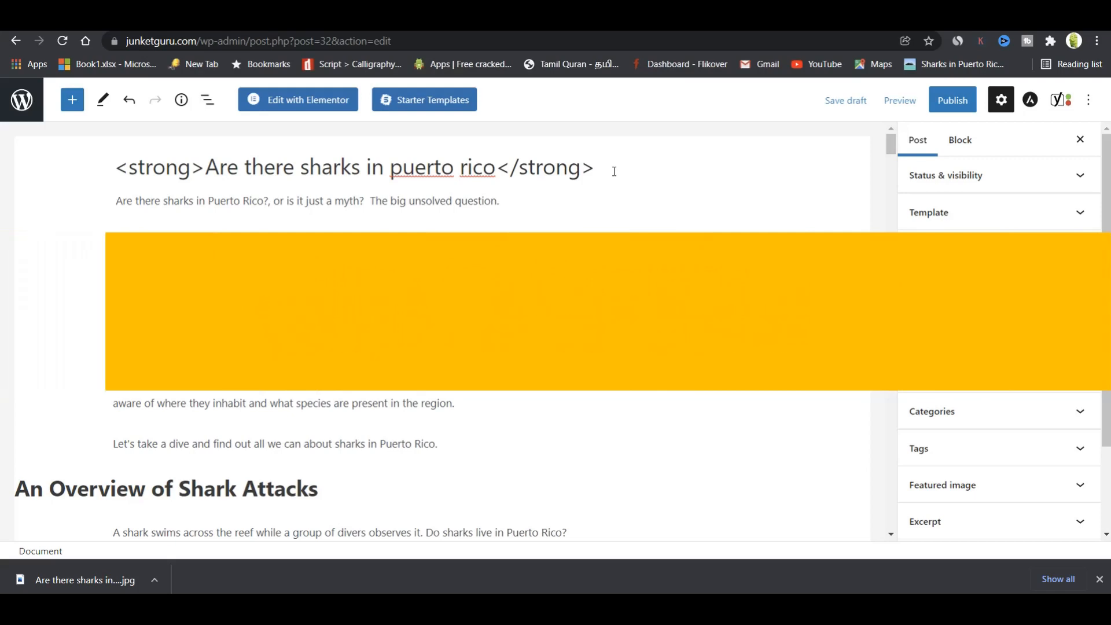
click(614, 171)
key(Return)
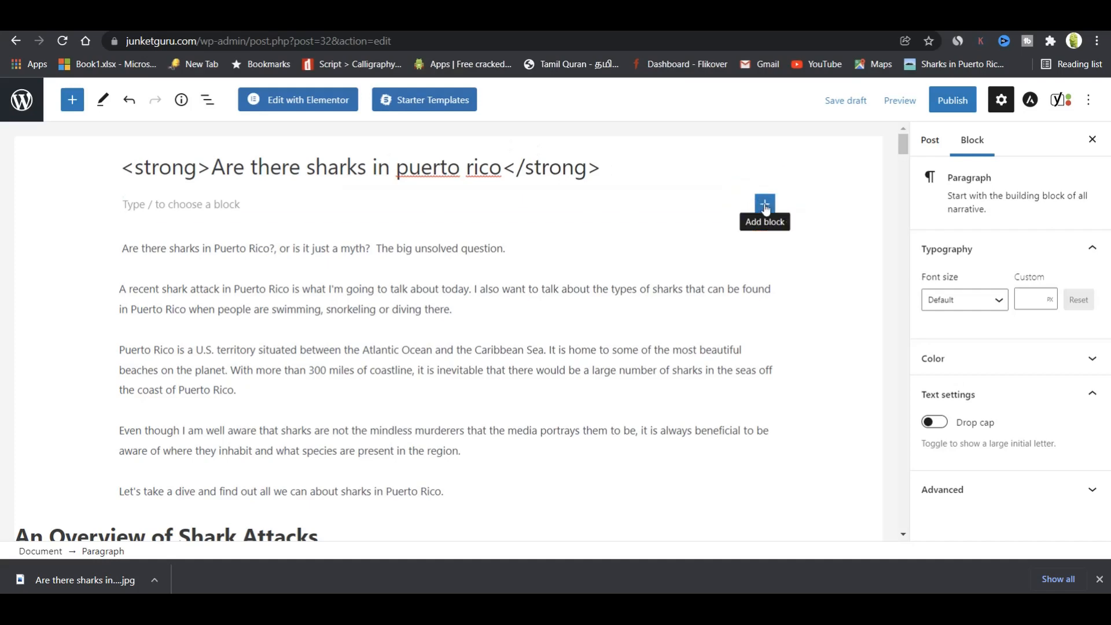
Insert an Image block and upload the 'Are there sharks in puerto rico' banner from the sharks folder.
click(764, 205)
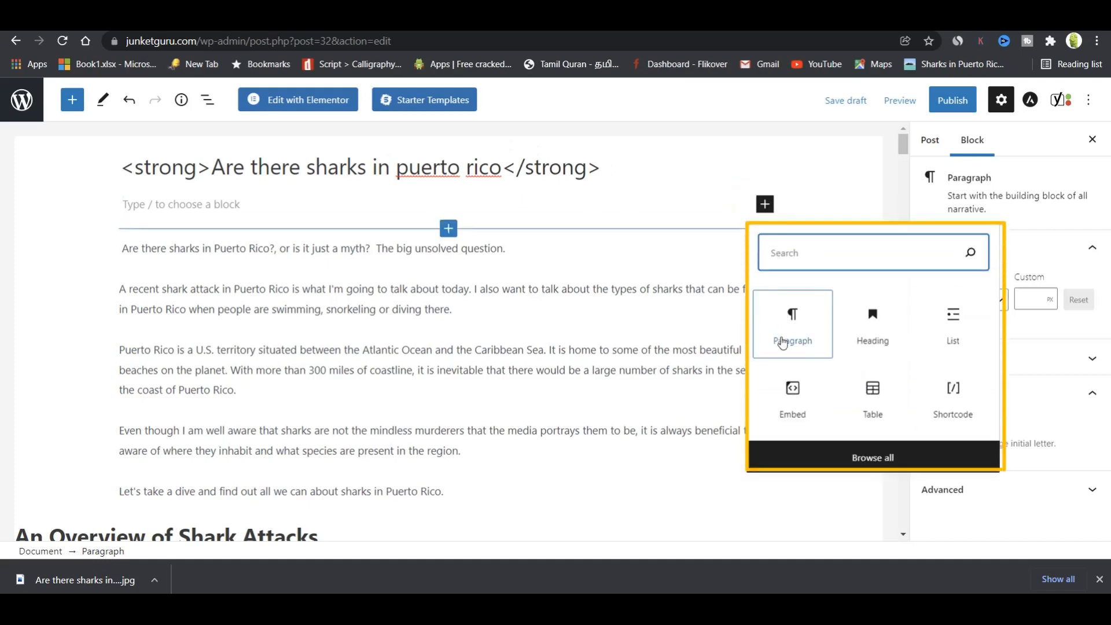
text(ima)
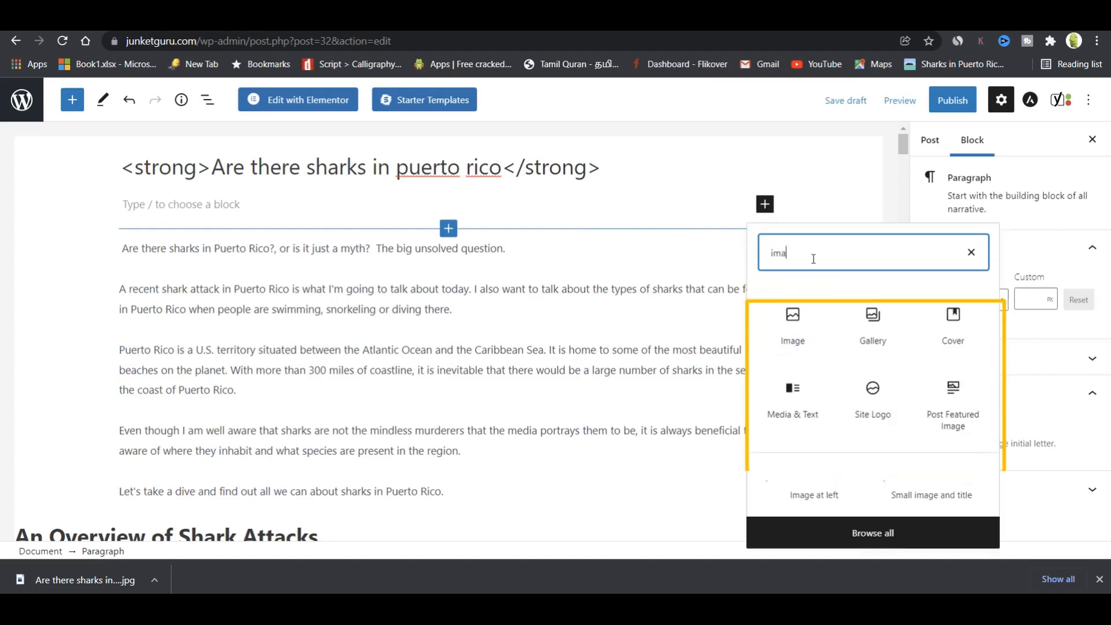
click(792, 321)
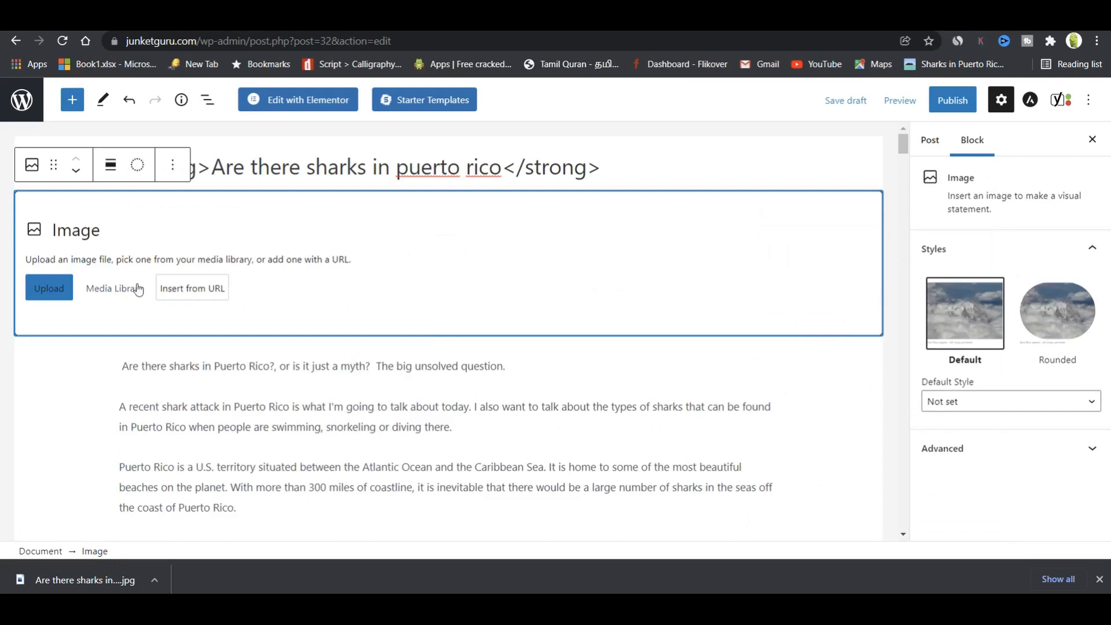
click(47, 285)
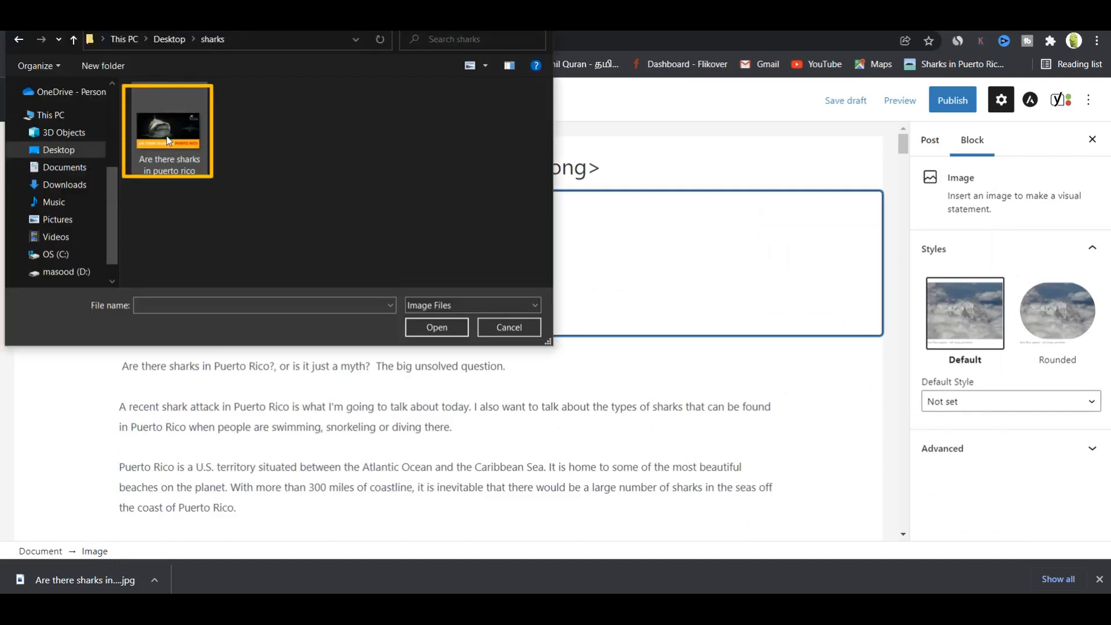
click(167, 140)
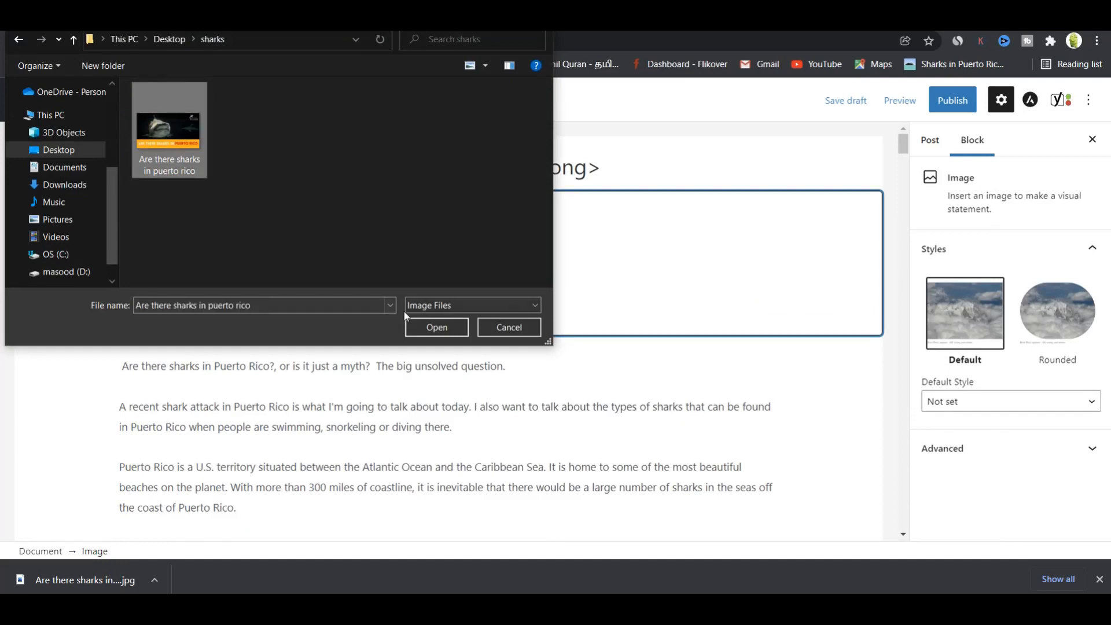
click(426, 328)
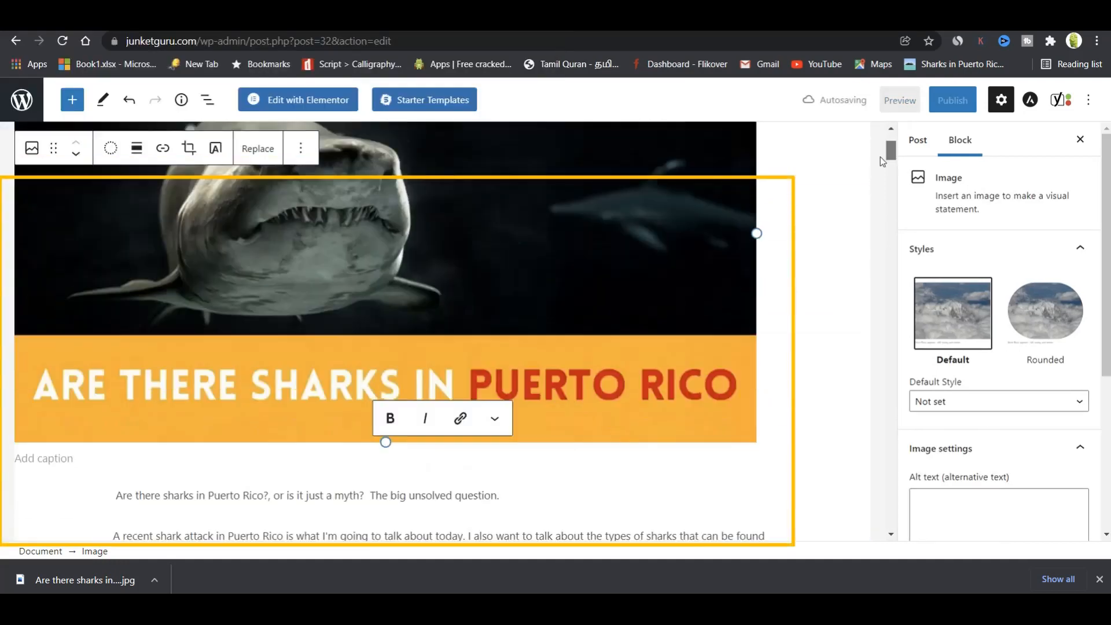
Try 50% and 100%, then settle the image dimensions at 75% (768×432).
drag(880, 157, 883, 152)
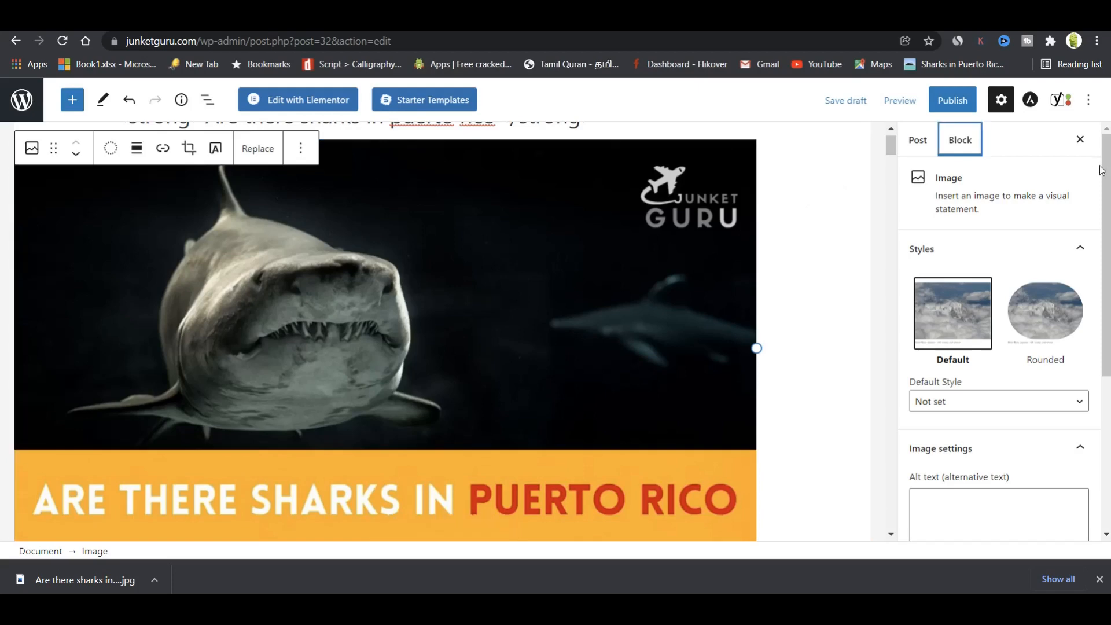
scroll(1001, 336, down, 1)
scroll(971, 403, down, 4)
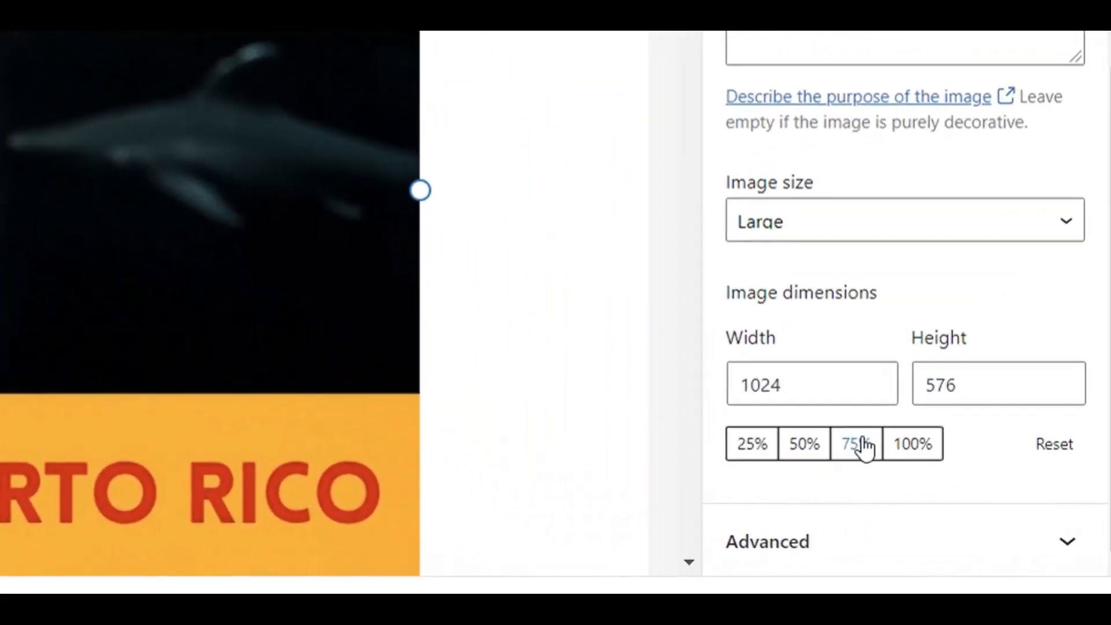
click(967, 472)
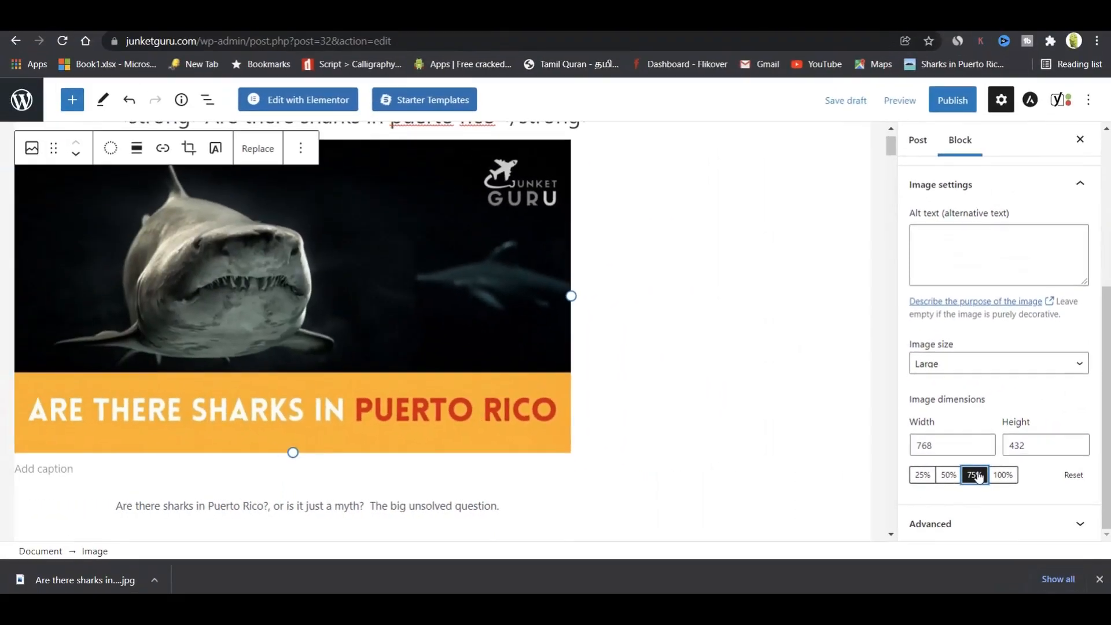
click(947, 475)
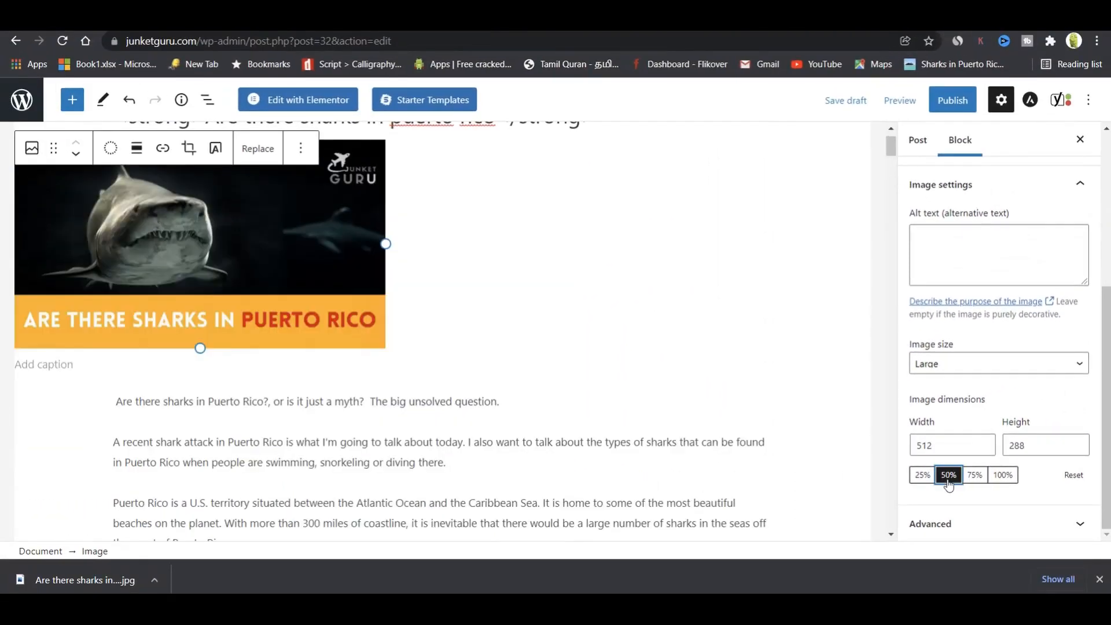
click(1002, 475)
click(975, 475)
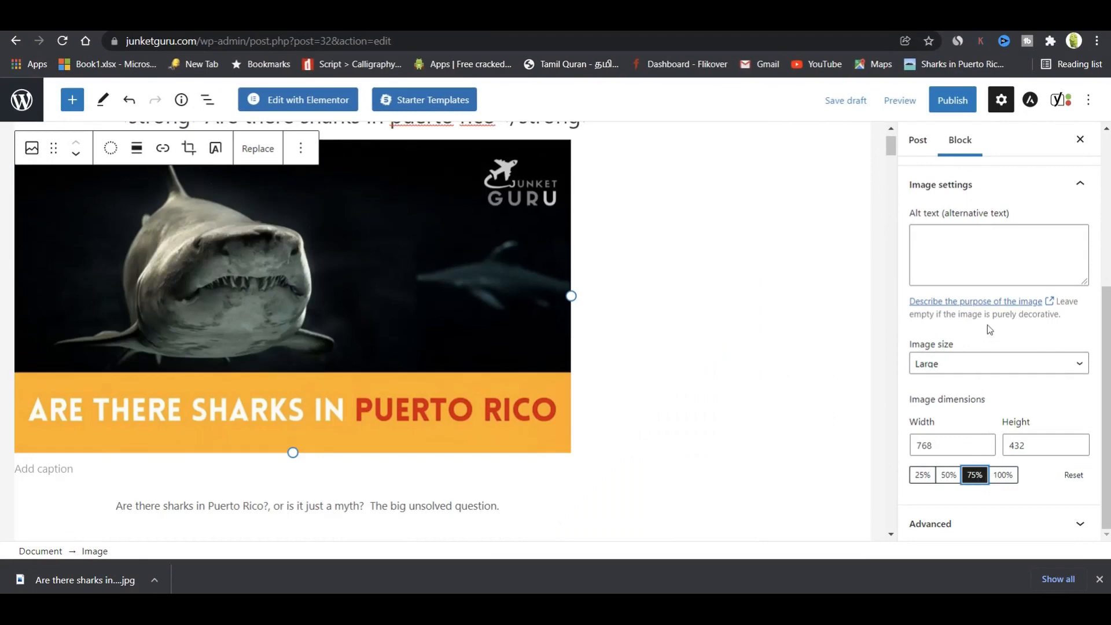
Paste 'Are there sharks in puerto rico' as the image's alt text.
scroll(890, 123, up, 1)
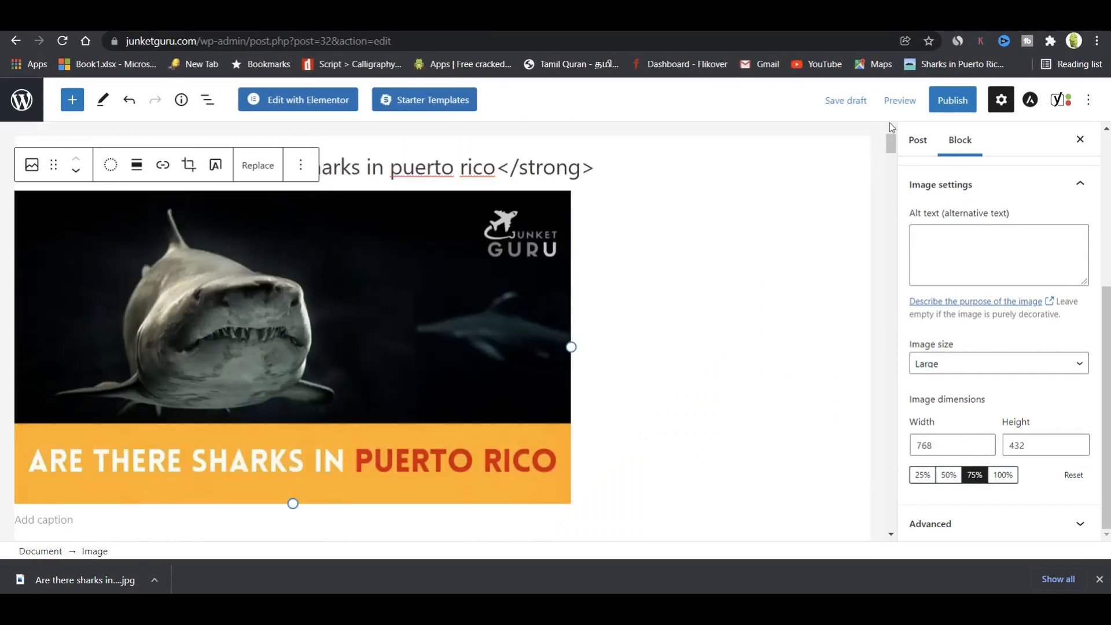
click(943, 237)
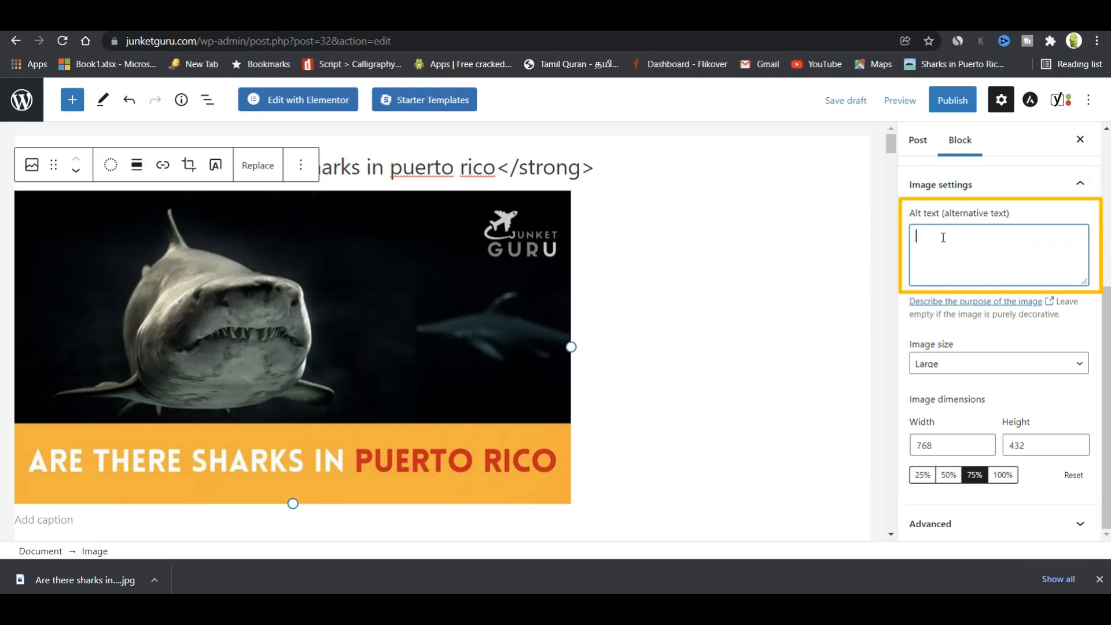
text(Are there sharks in puerto rico)
click(810, 427)
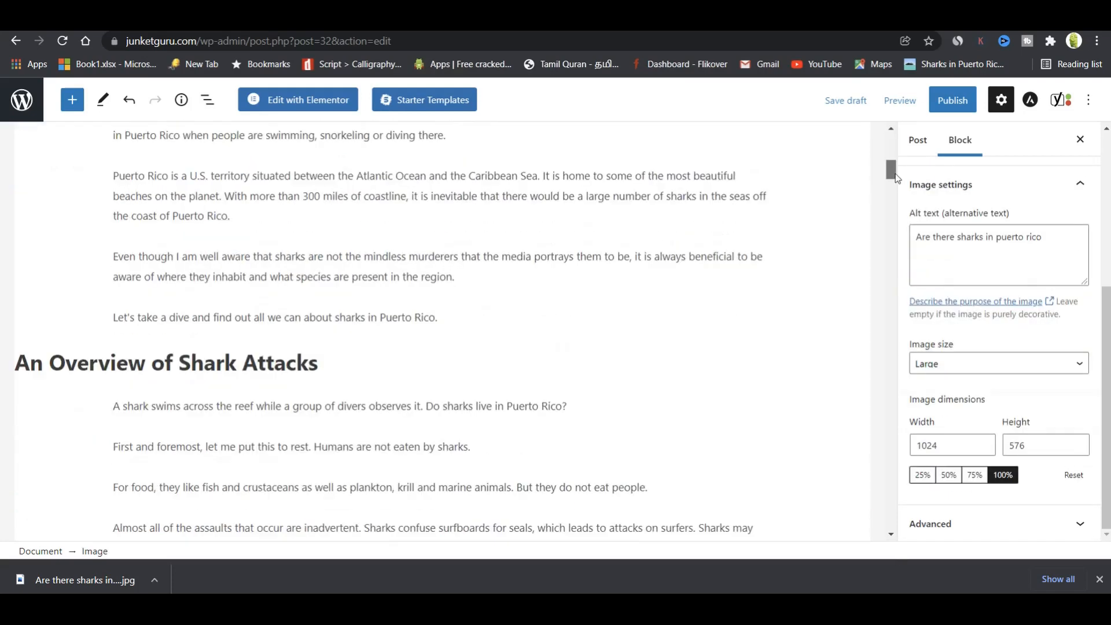
Try H3 on the An Overview of Shark Attacks heading, then restore it to H2.
drag(894, 172, 896, 180)
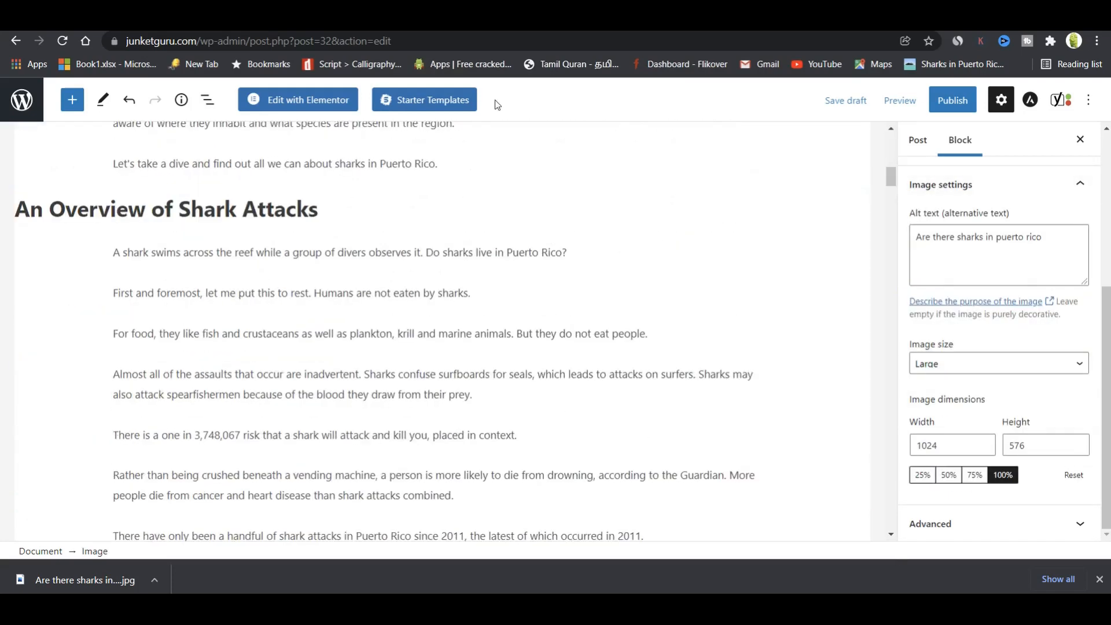
click(253, 205)
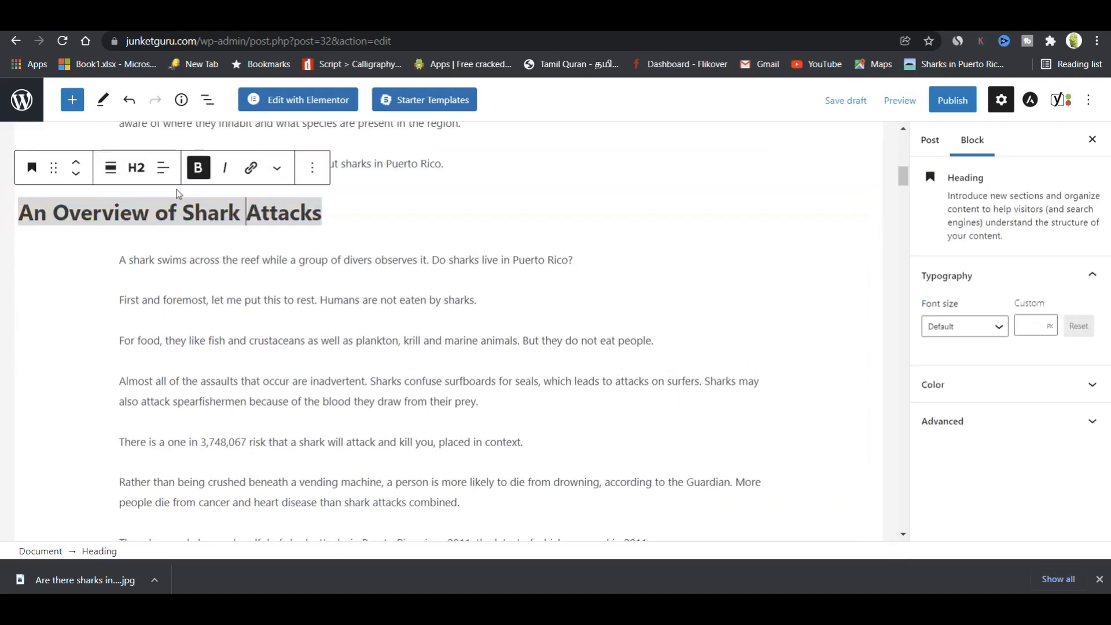
click(132, 180)
click(134, 176)
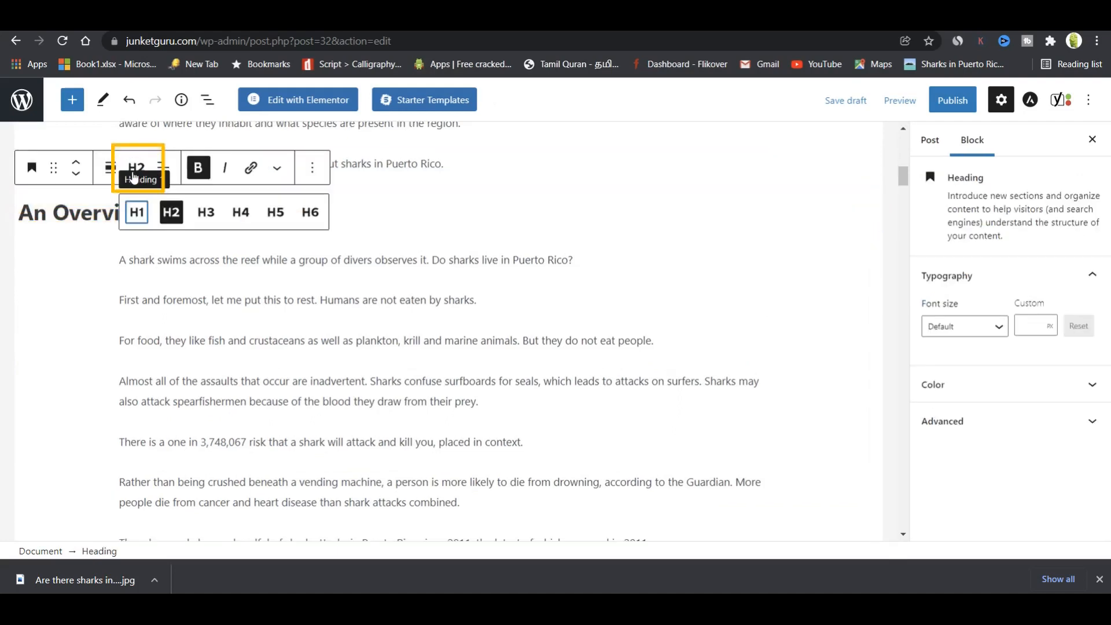
click(207, 221)
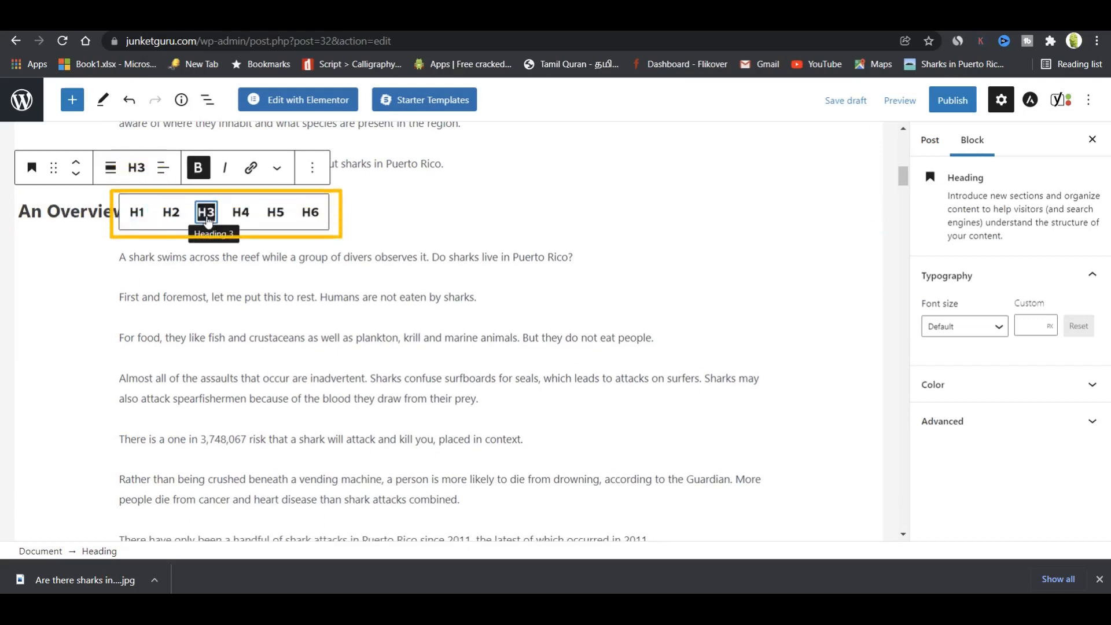
click(171, 214)
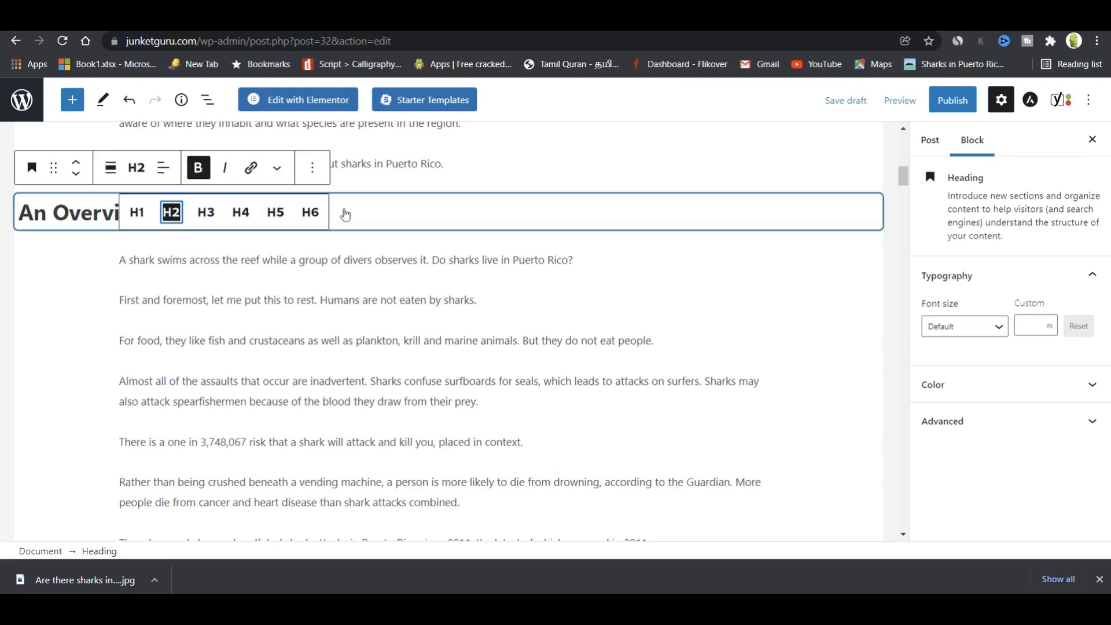
click(638, 283)
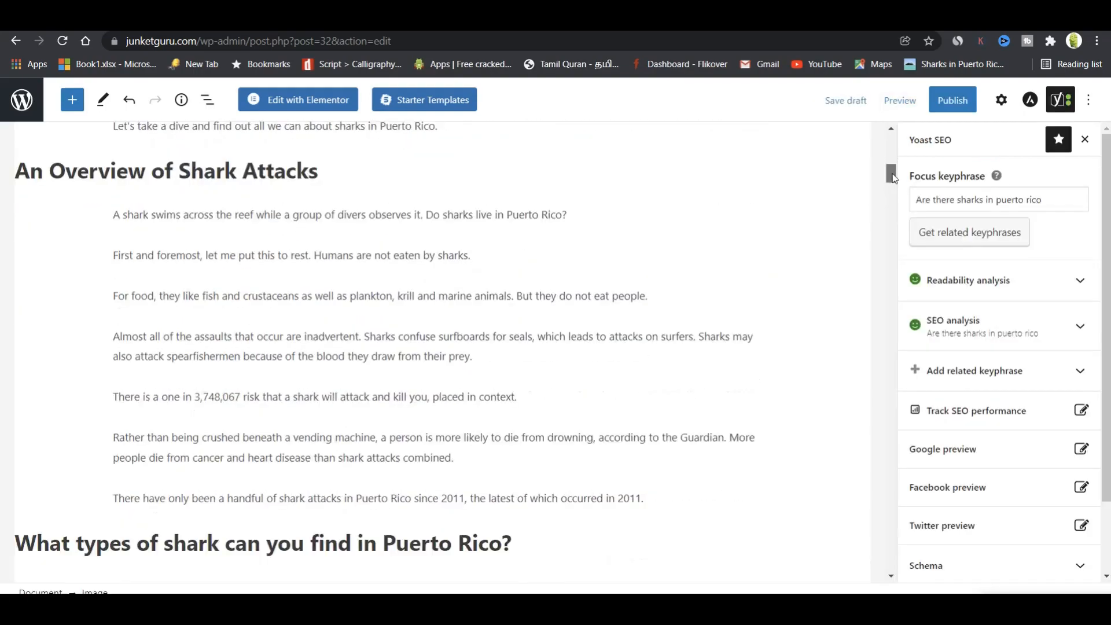
drag(891, 175, 890, 147)
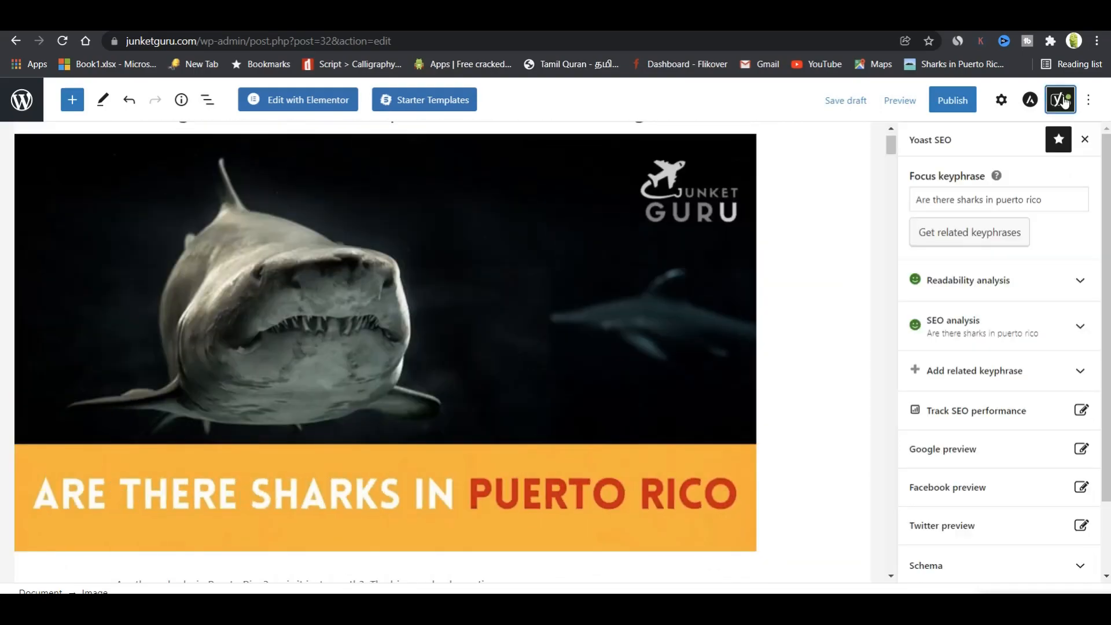
Expand and review the Yoast readability analysis results, then collapse them.
click(1027, 290)
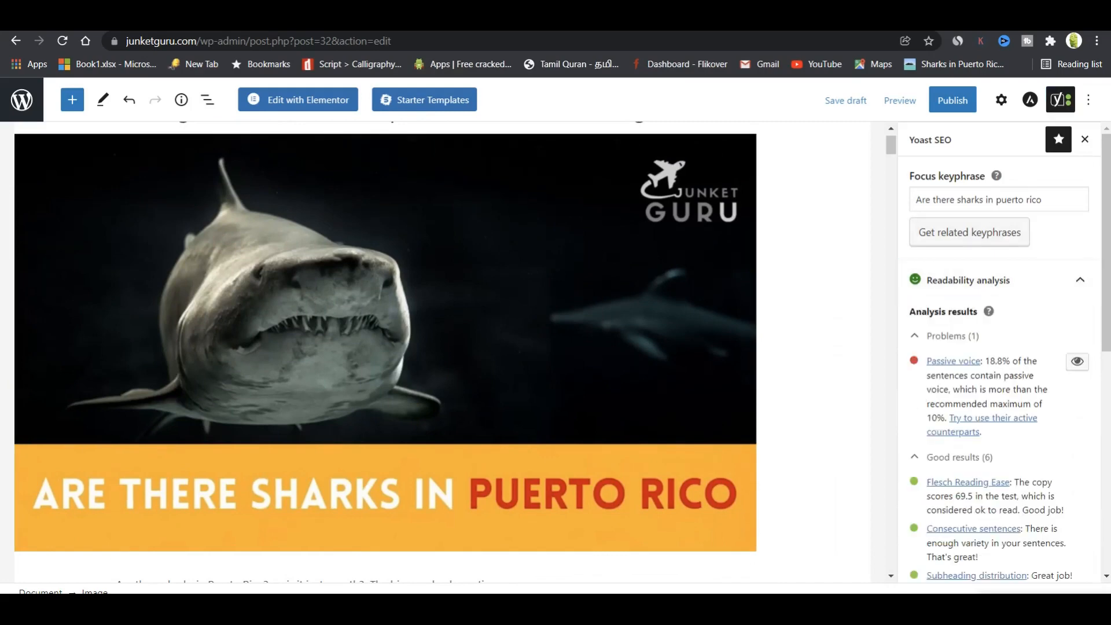
scroll(999, 371, down, 5)
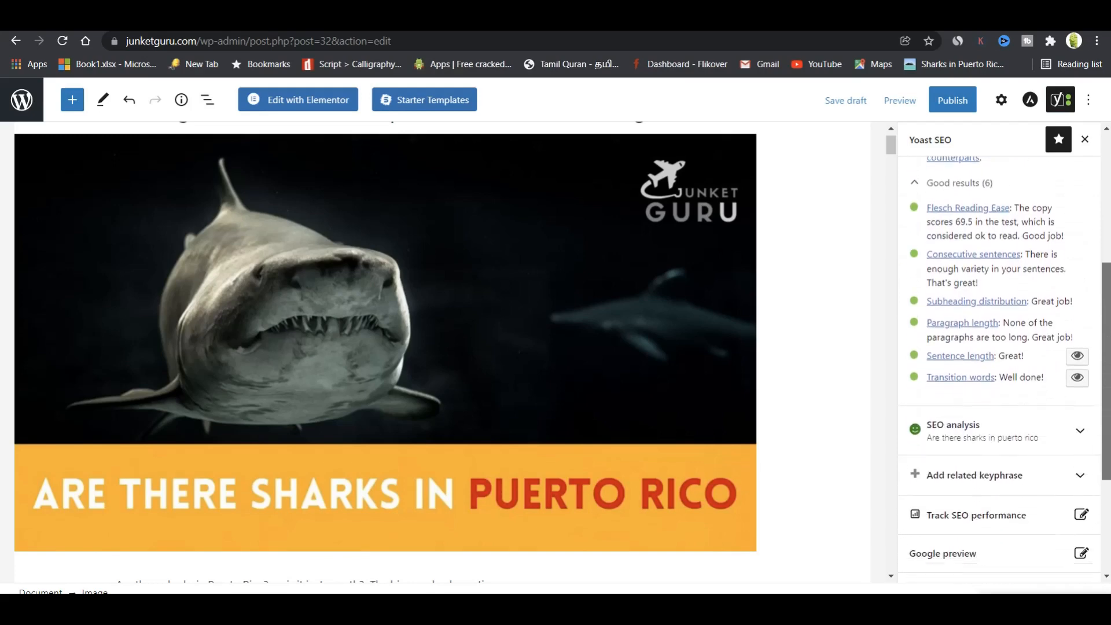
scroll(999, 371, up, 4)
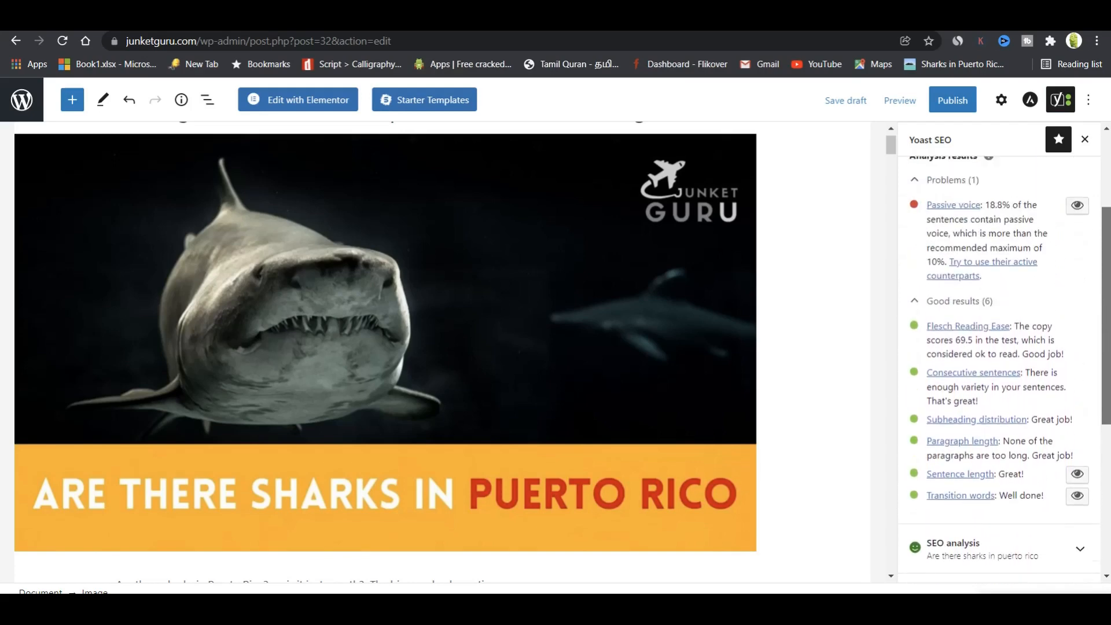
scroll(1071, 282, up, 1)
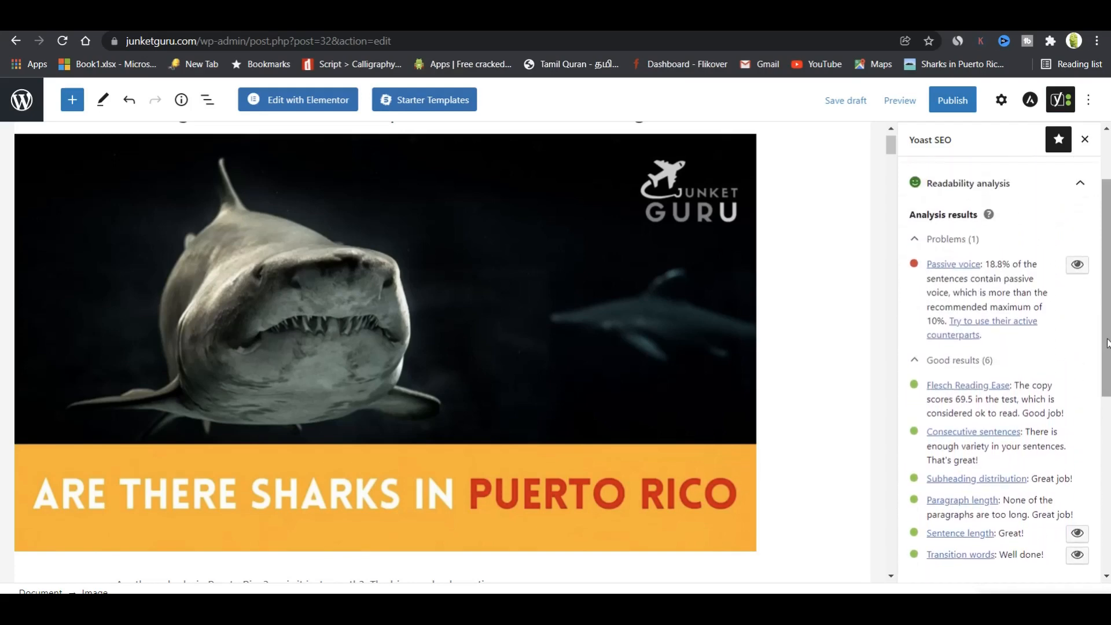
click(1020, 191)
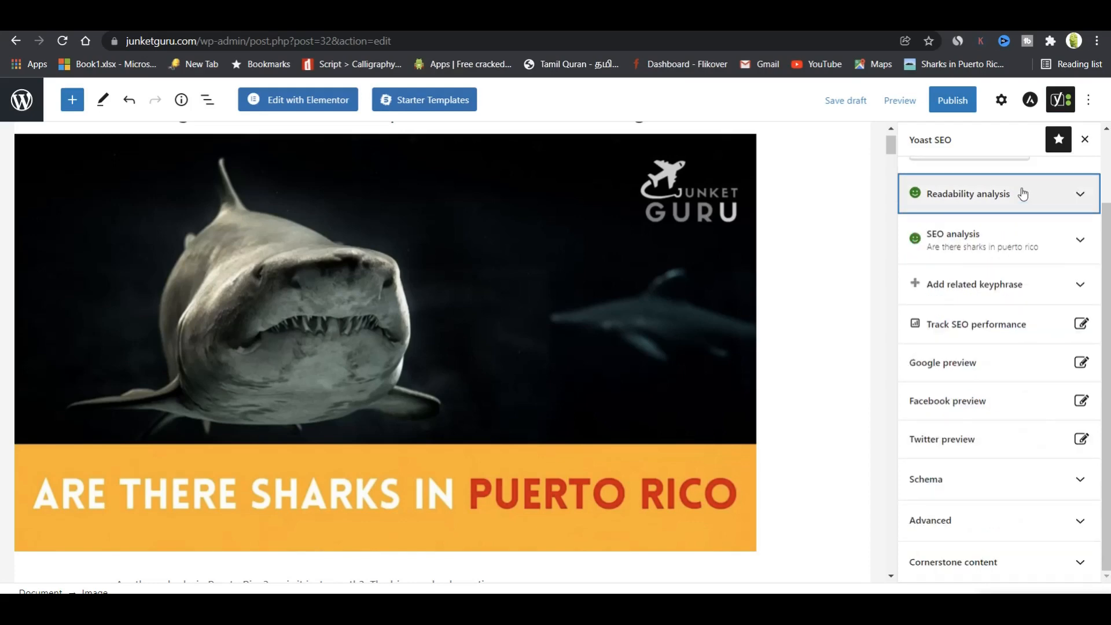
Expand Yoast's SEO analysis and scroll through its problems and good results.
click(1008, 245)
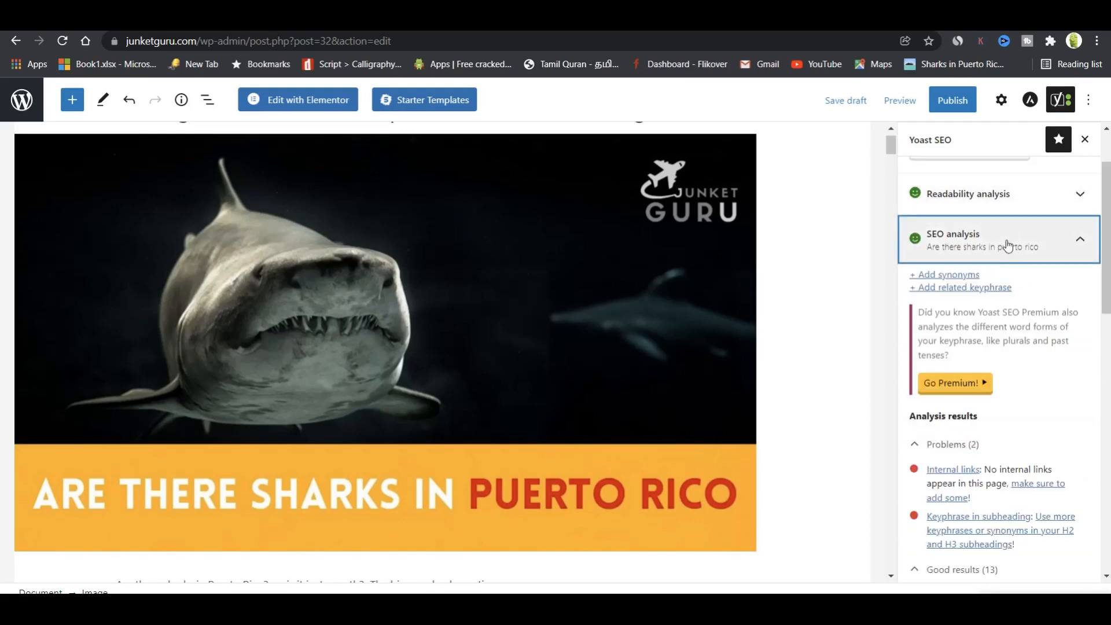
drag(1108, 259, 1108, 391)
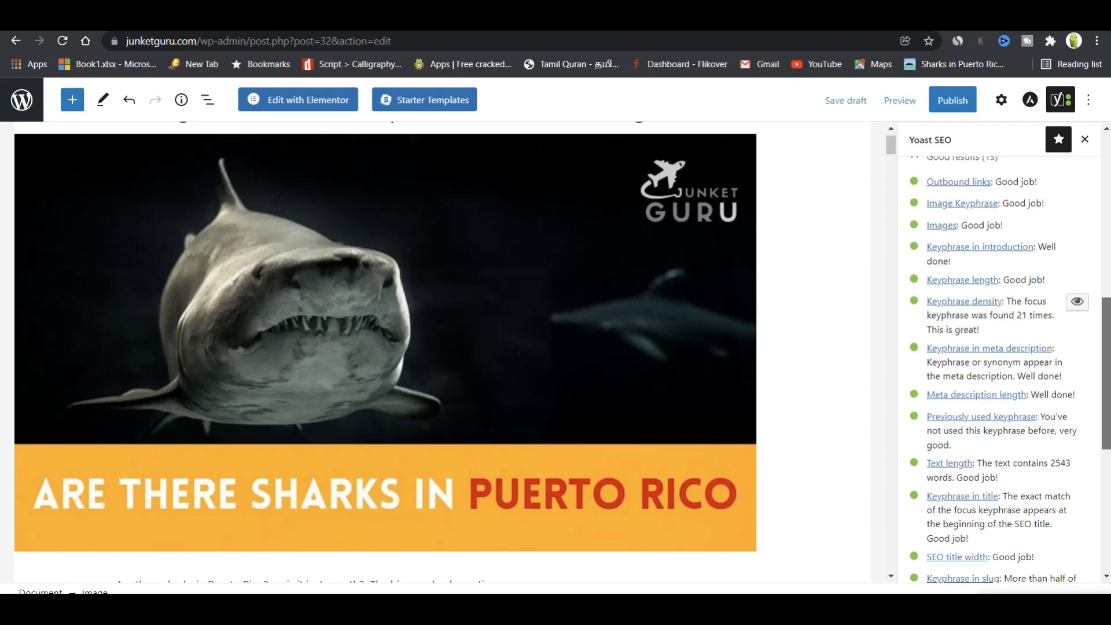
drag(1107, 392, 1109, 407)
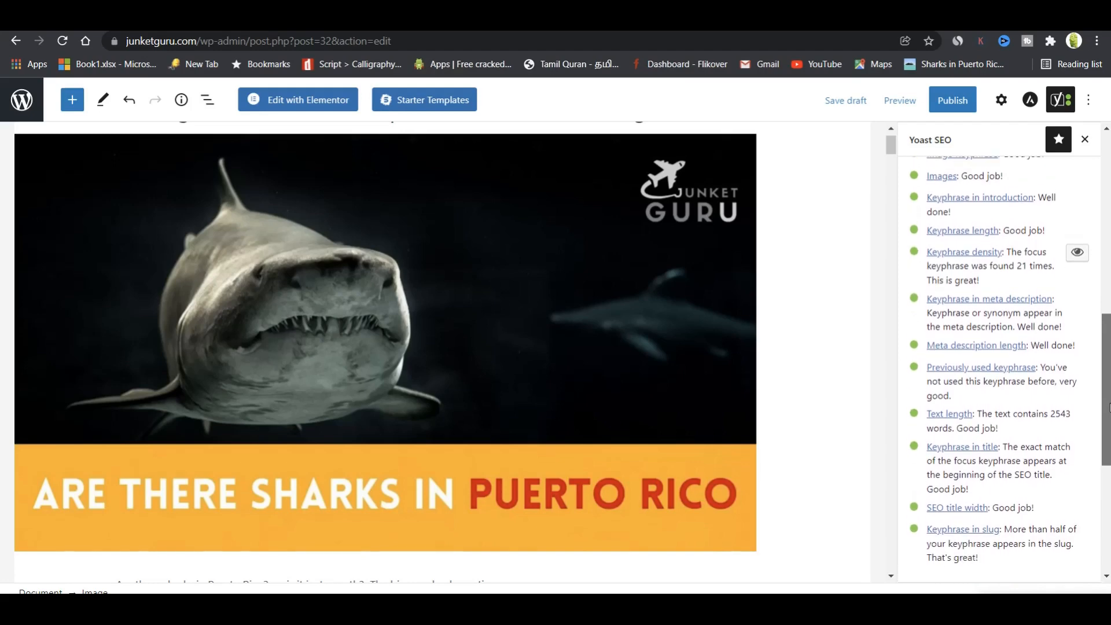
drag(1109, 407, 1109, 394)
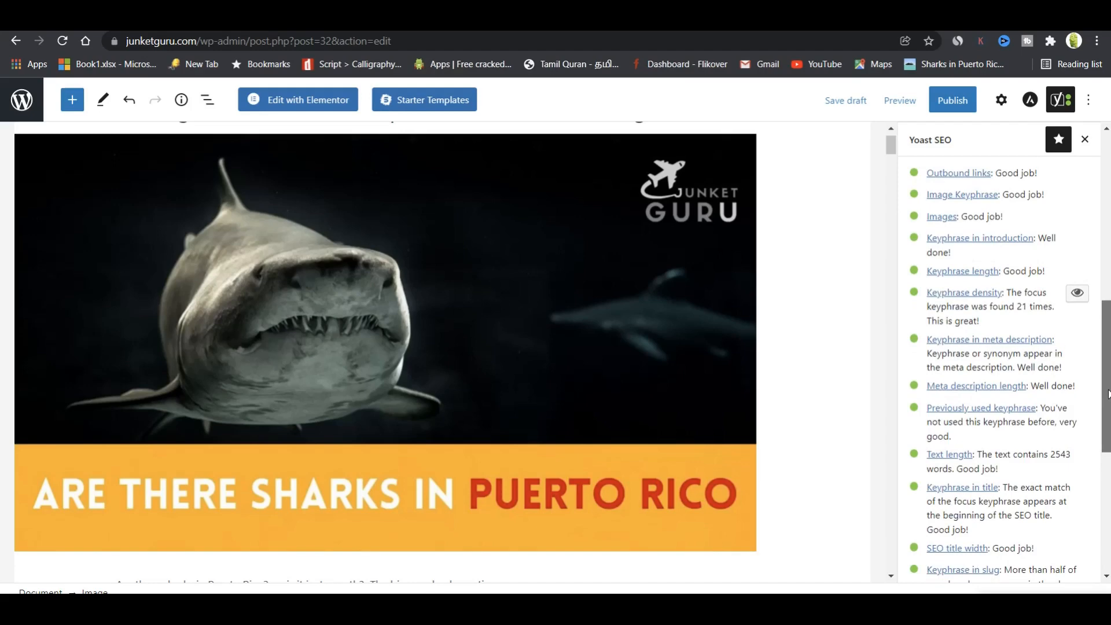
scroll(1108, 393, down, 3)
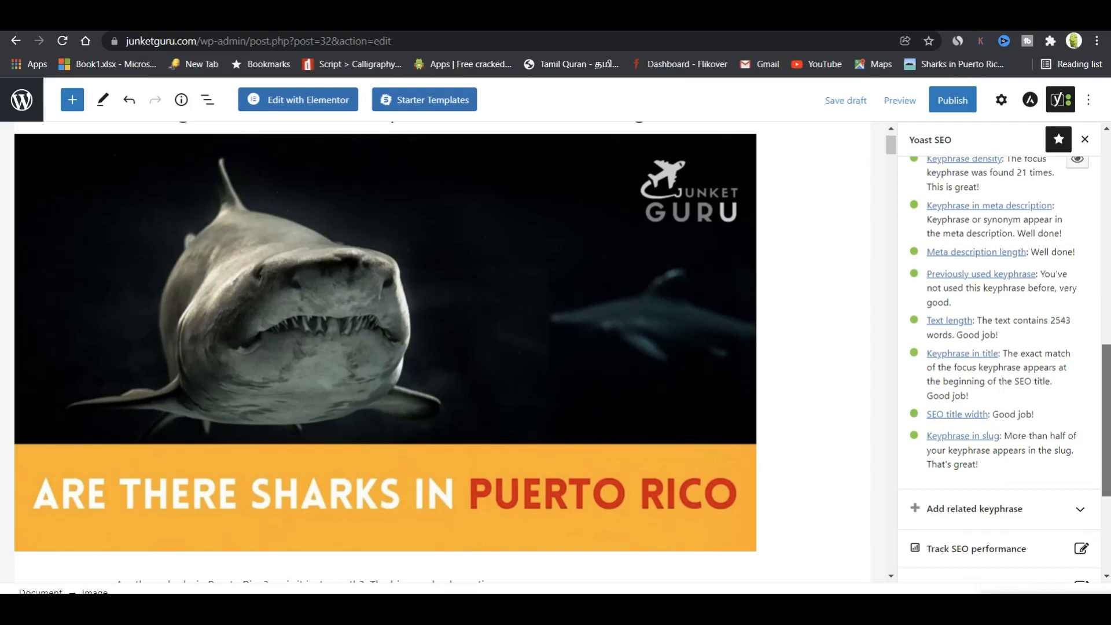
scroll(1005, 370, down, 1)
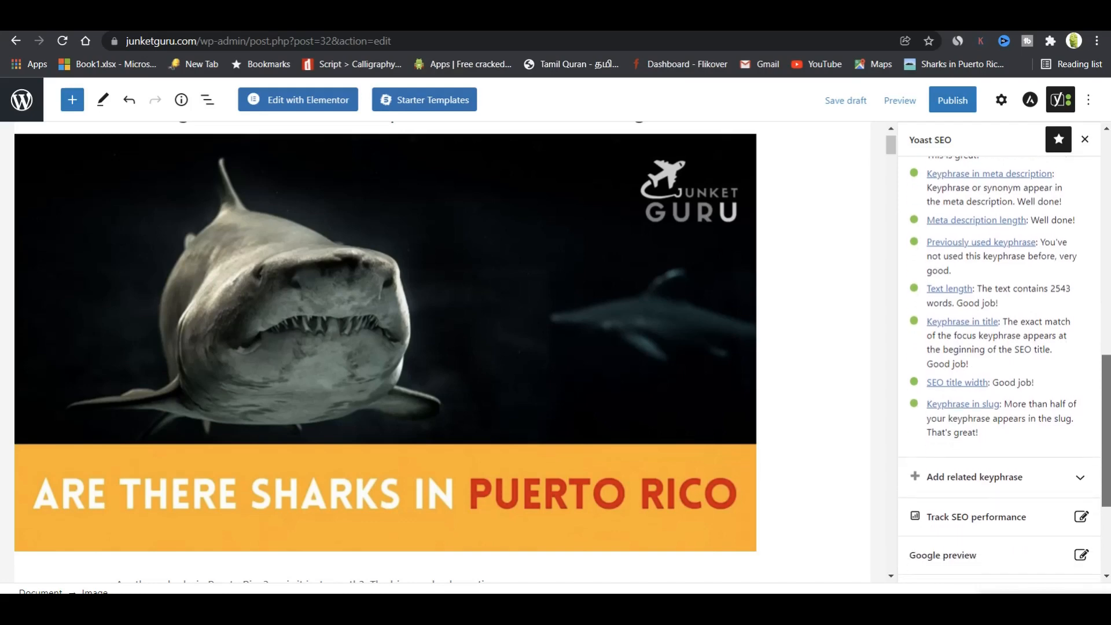
scroll(1076, 314, up, 15)
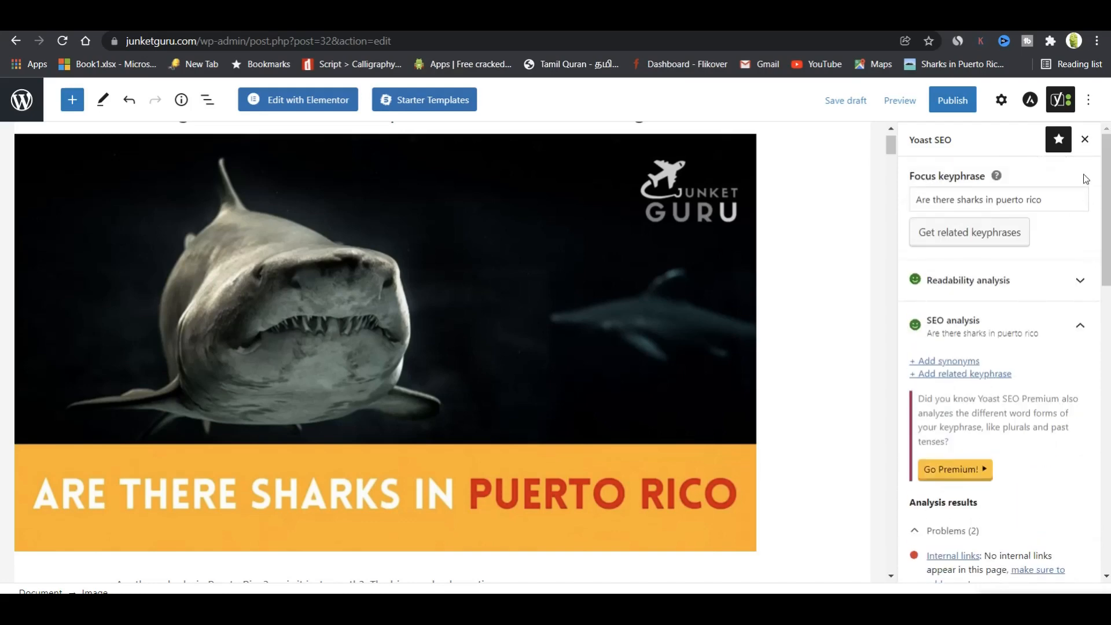
Turn Yoast's Cornerstone content setting On for the post.
drag(891, 144, 899, 544)
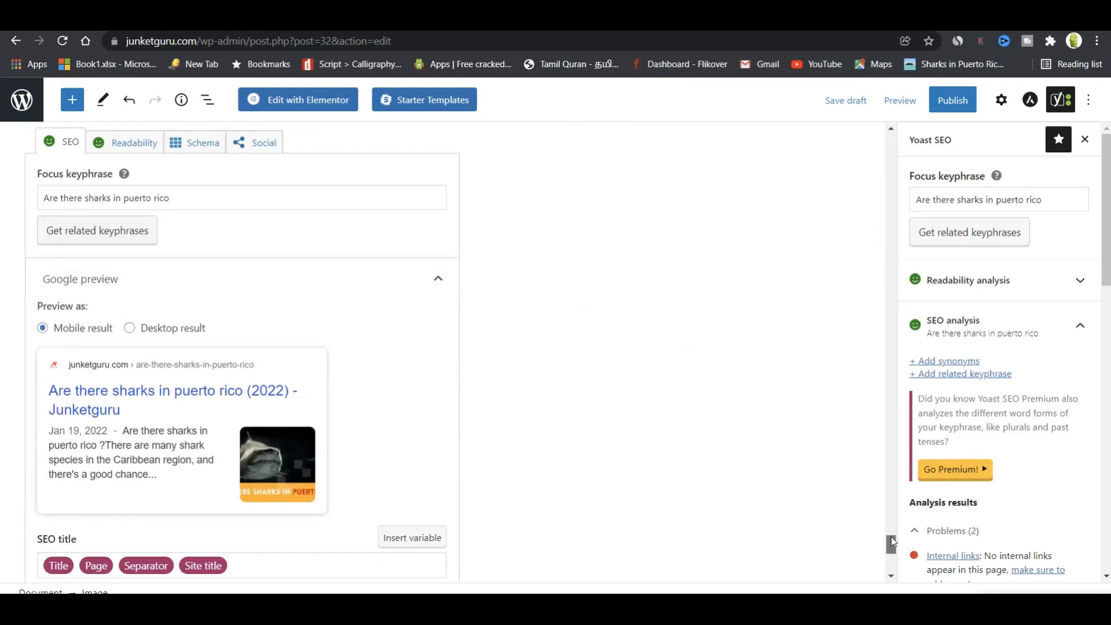
drag(892, 542, 892, 555)
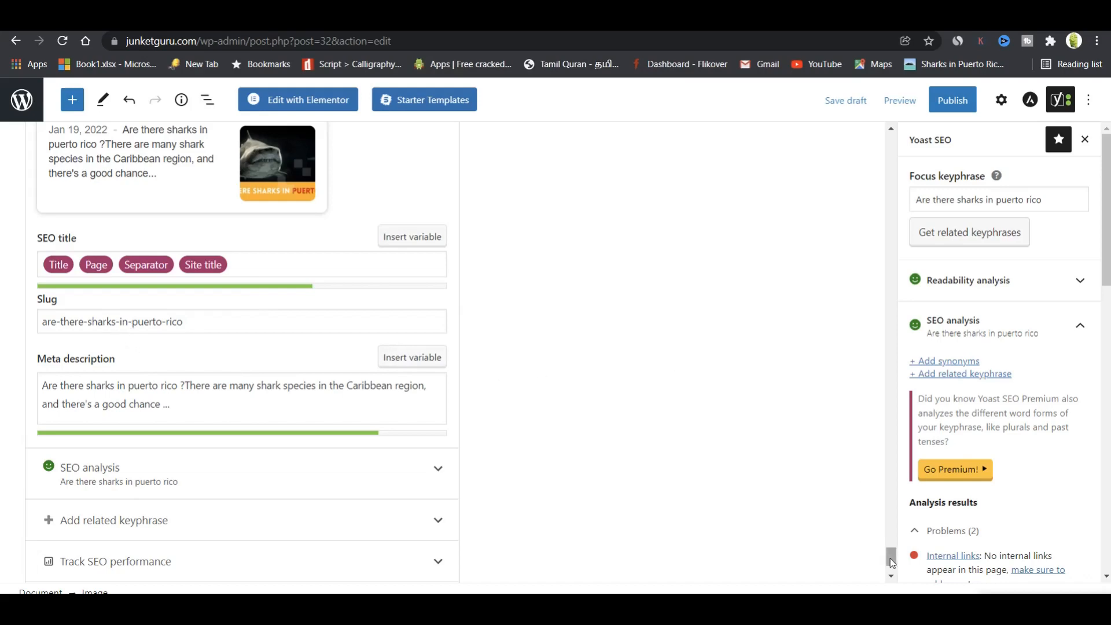
drag(891, 562, 891, 573)
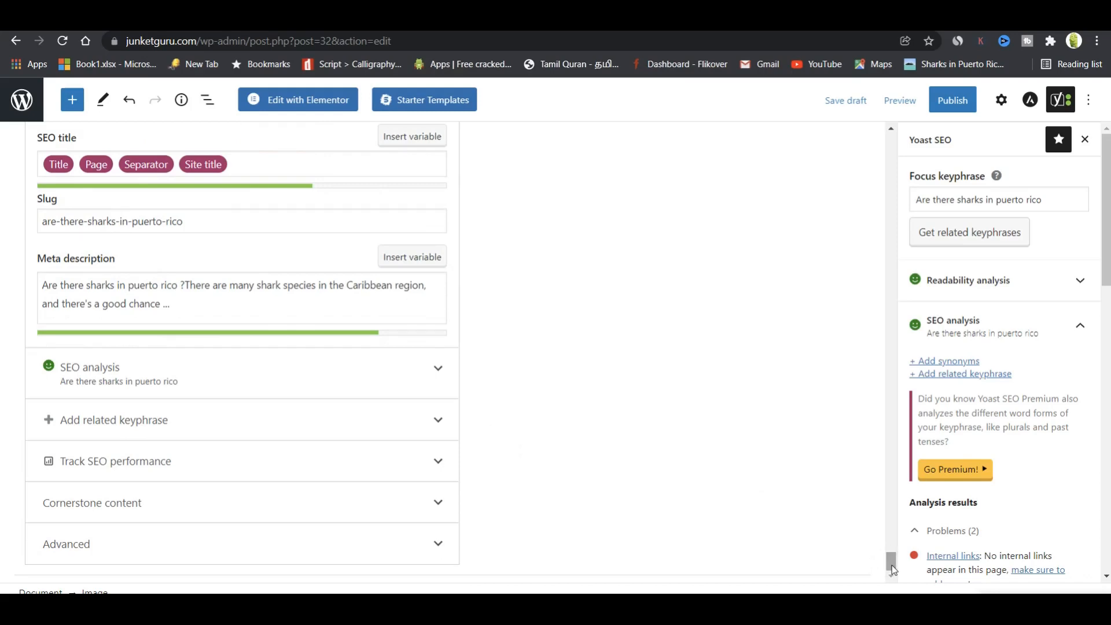
click(304, 497)
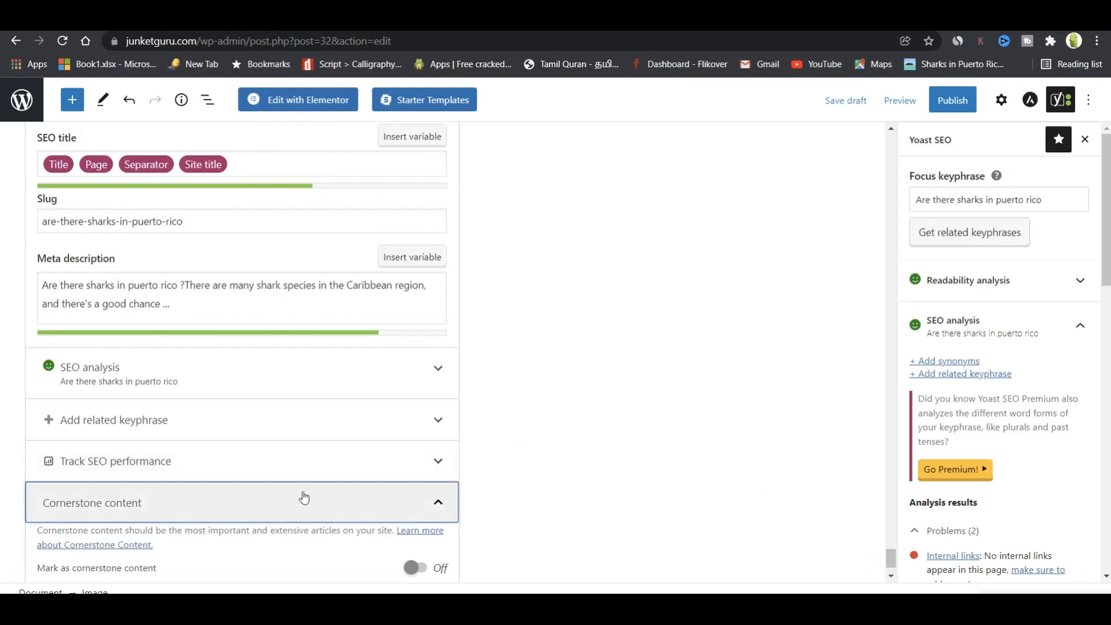
click(420, 569)
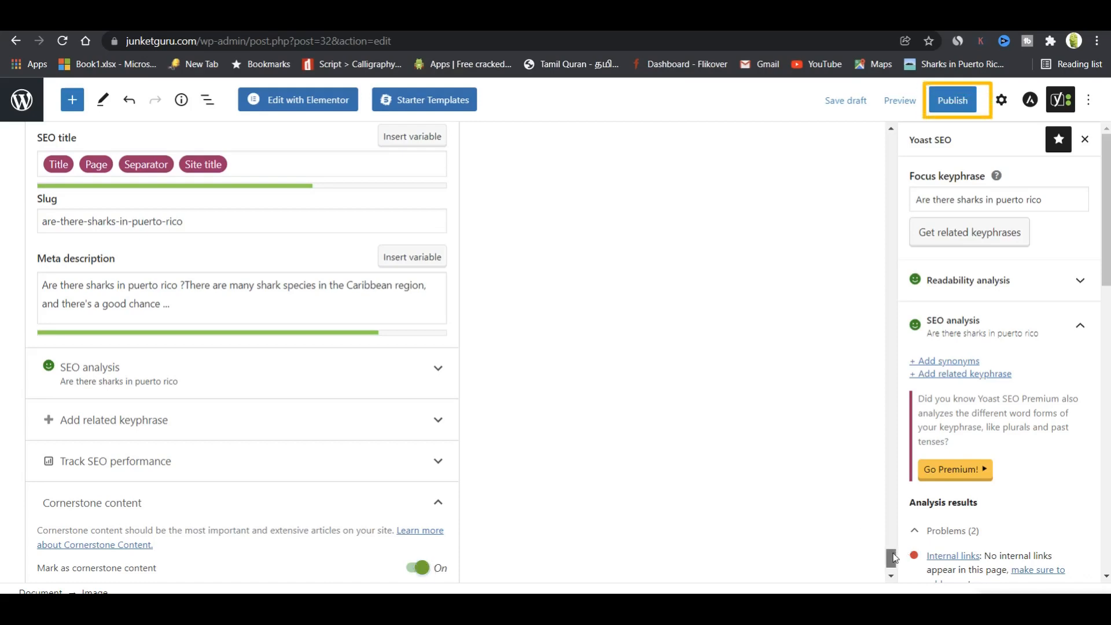
Publish the post, then start a new browser tab with 'ju' in the address bar.
click(956, 100)
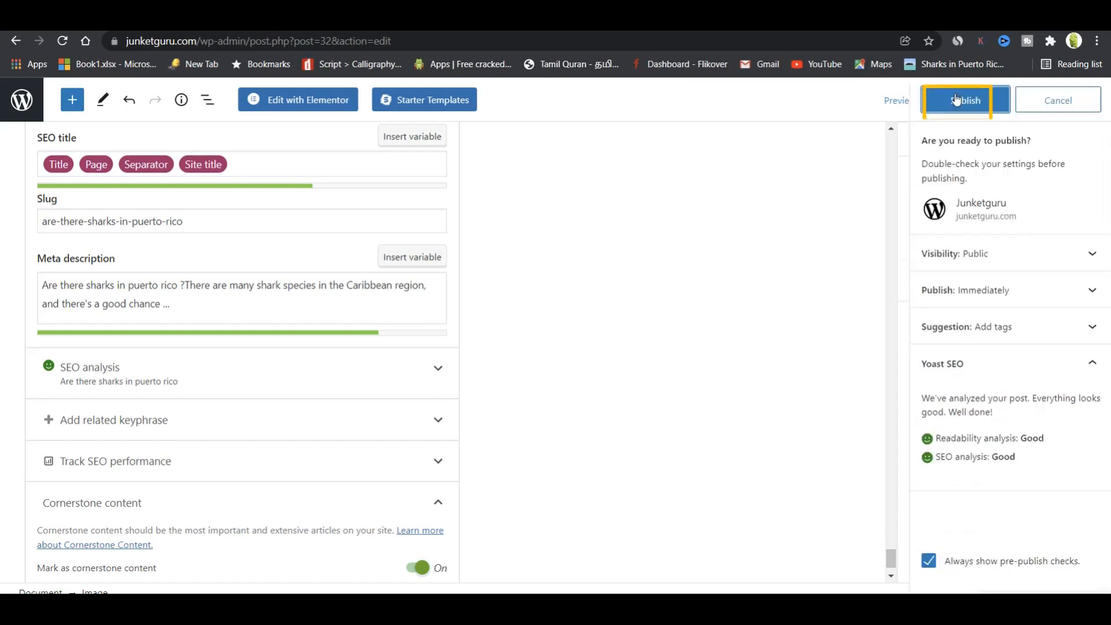
key(ctrl+t)
text(ju)
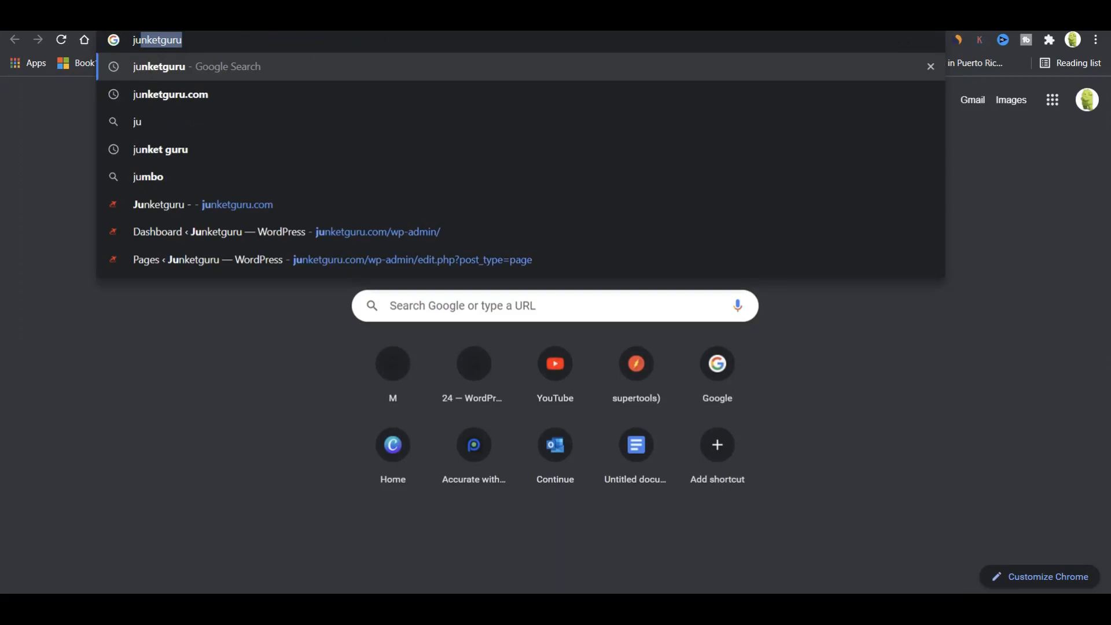
Search junketguru.com from the omnibox suggestion and open the Junketguru result.
key(Down)
key(Return)
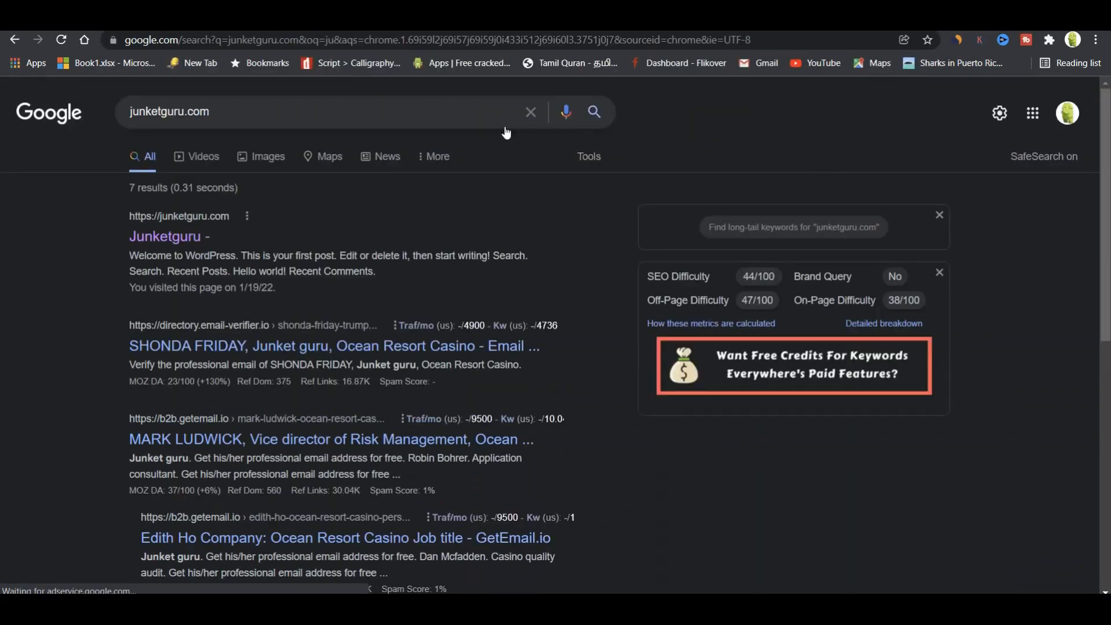
click(182, 235)
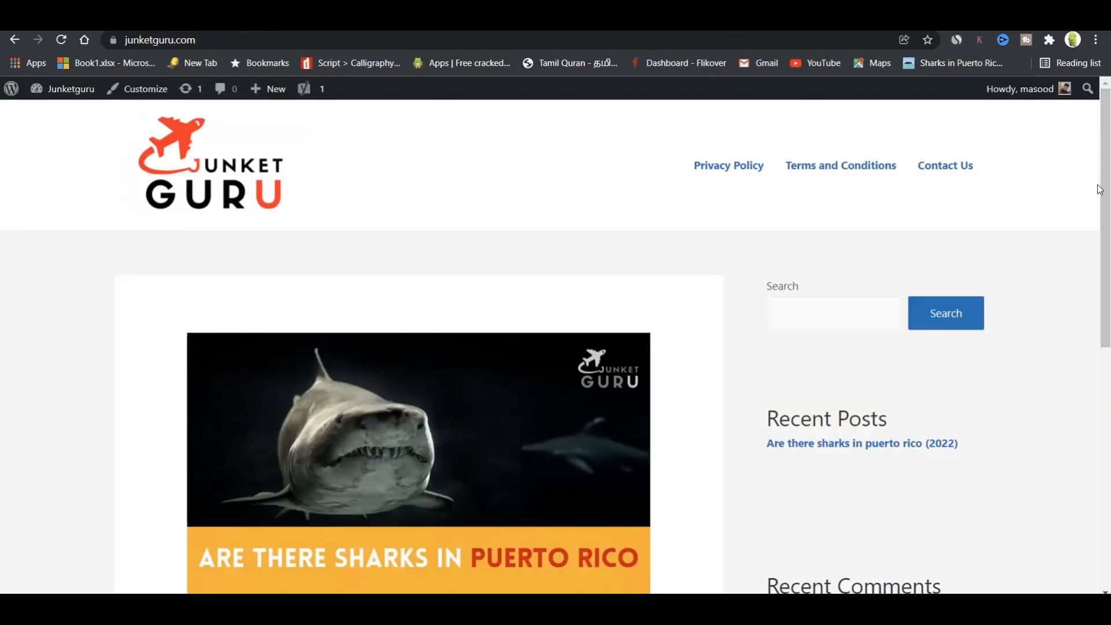
Open the sharks post via Read More and scroll down to its comment form.
drag(1100, 189, 1108, 310)
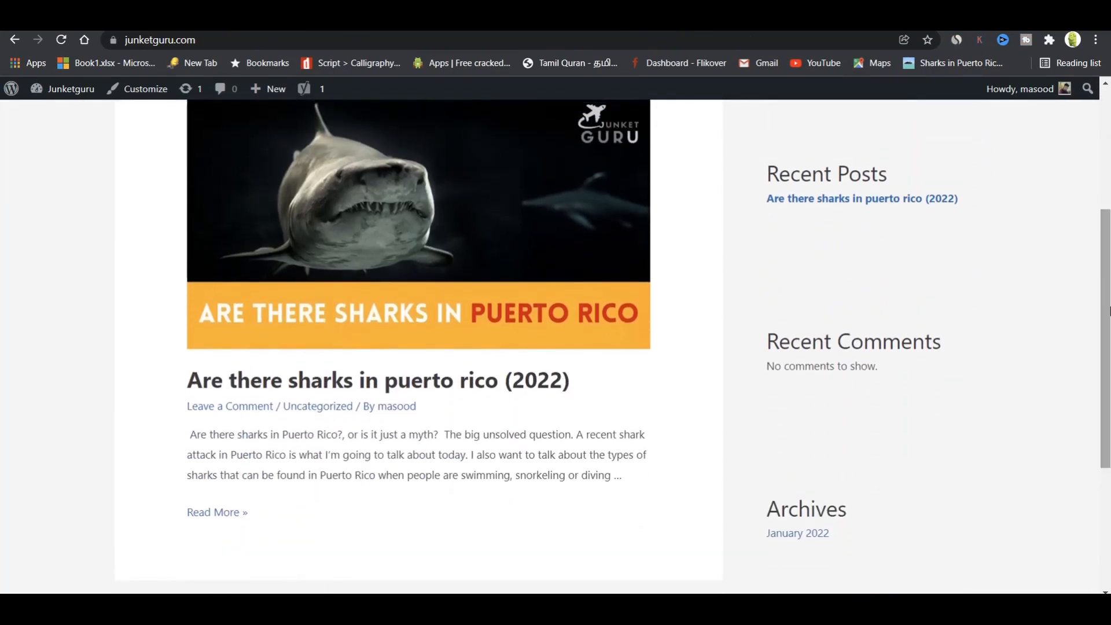
click(227, 513)
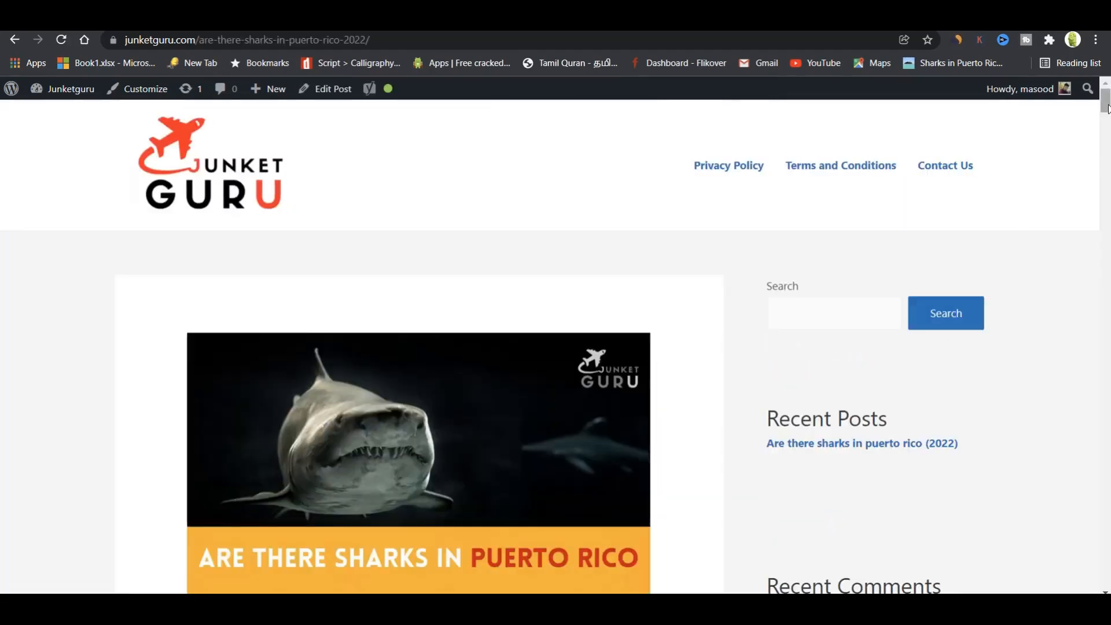
drag(1105, 108, 1106, 575)
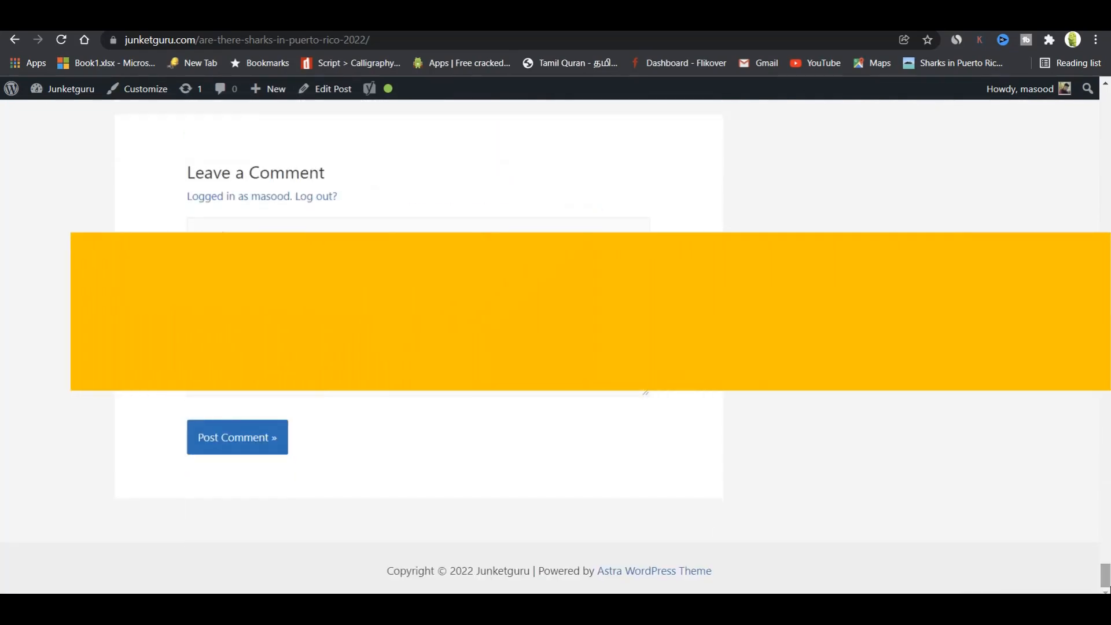